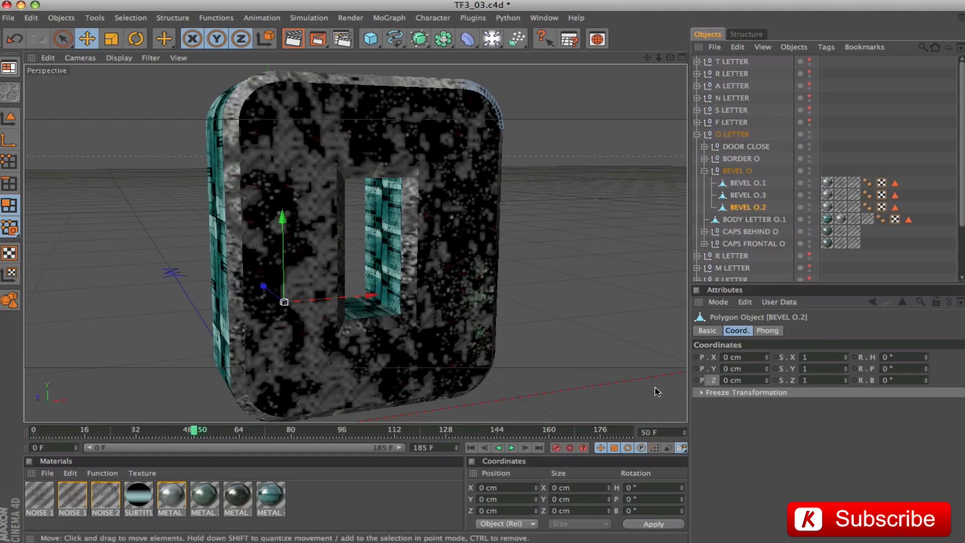
- Set the Z position of BEVEL O.2 to -800 cm at frame 50 and keyframe it
click(730, 380)
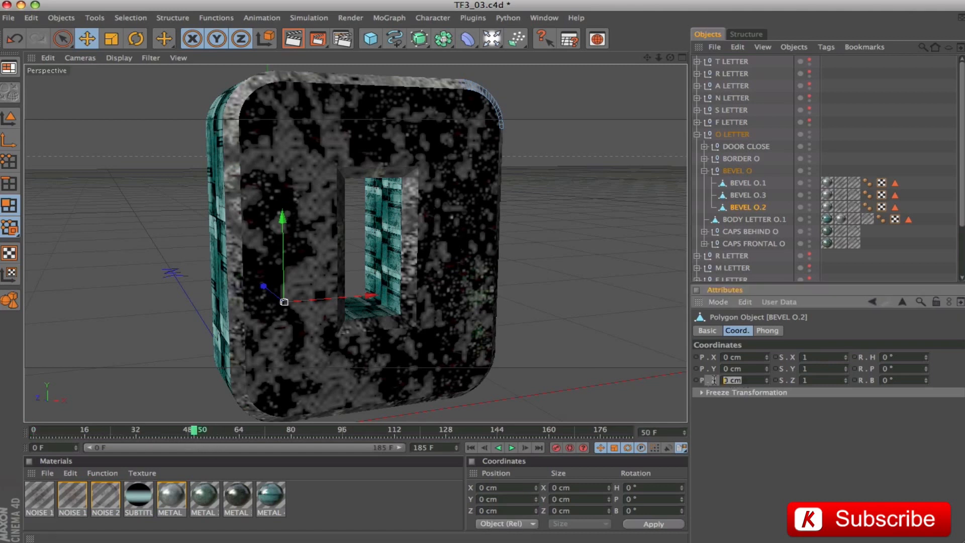
text(-800)
key(Return)
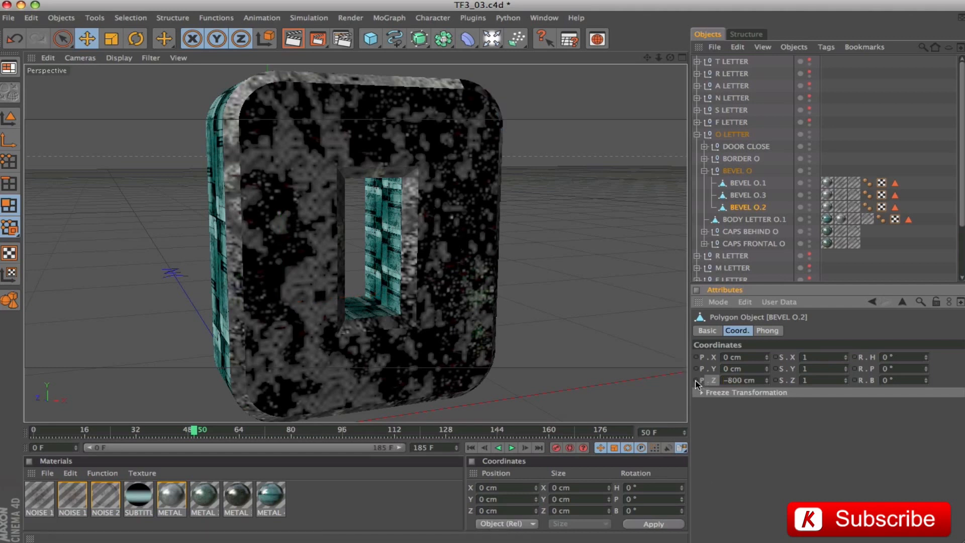
- Keyframe the Z position of BEVEL O.2 at 0 cm on frame 142 and return to frame 50
drag(199, 432, 491, 443)
click(725, 381)
text(0)
key(Return)
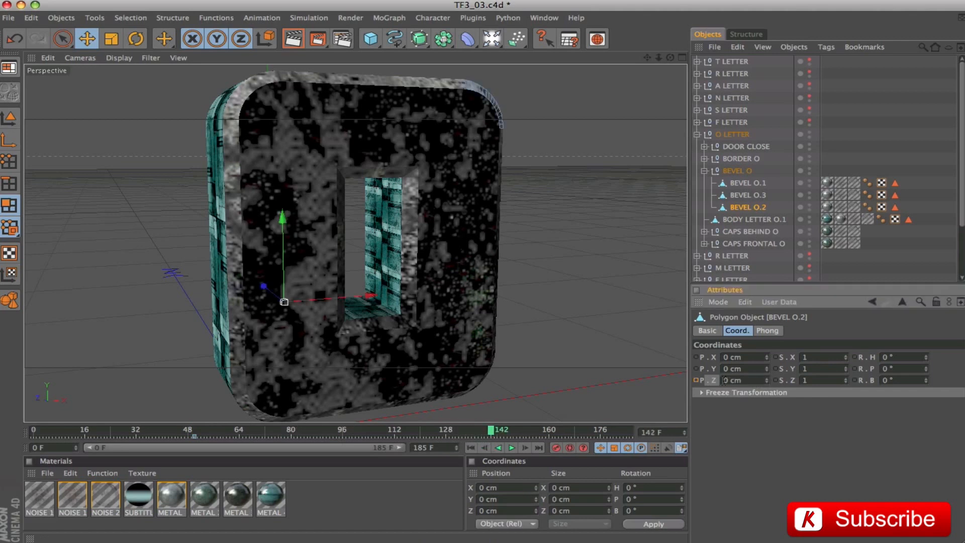
click(695, 381)
drag(490, 433, 195, 441)
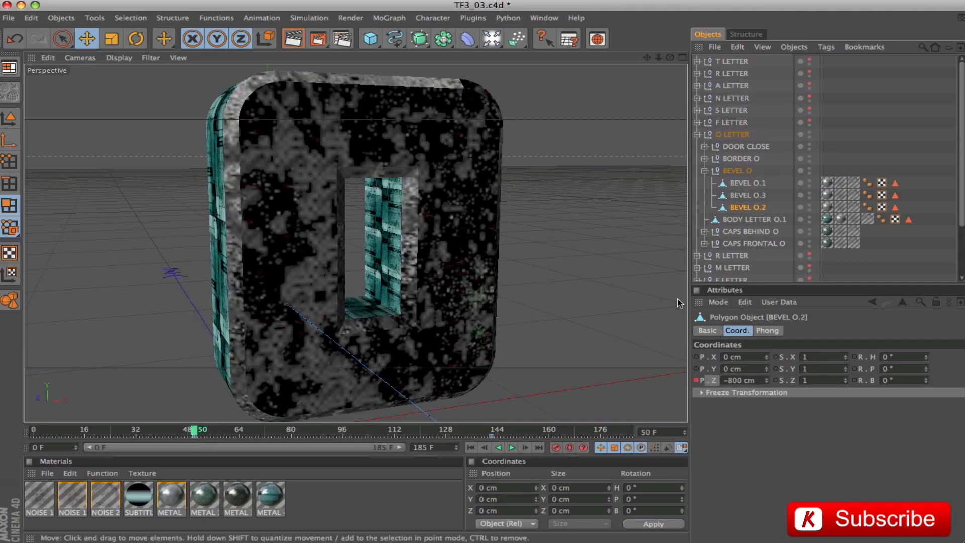
- Keyframe the Y position of BEVEL O.3 at -5.5 cm on frame 95
click(748, 195)
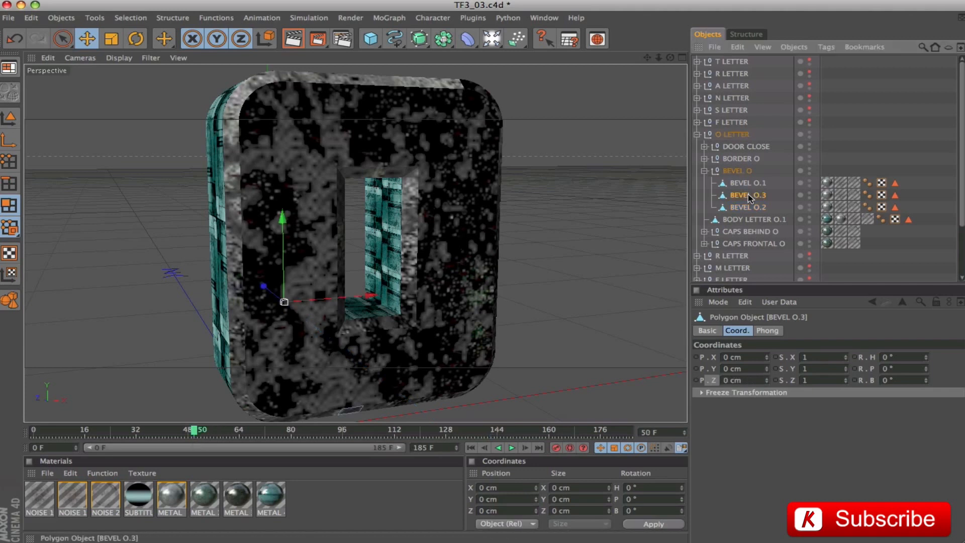
drag(219, 431, 339, 432)
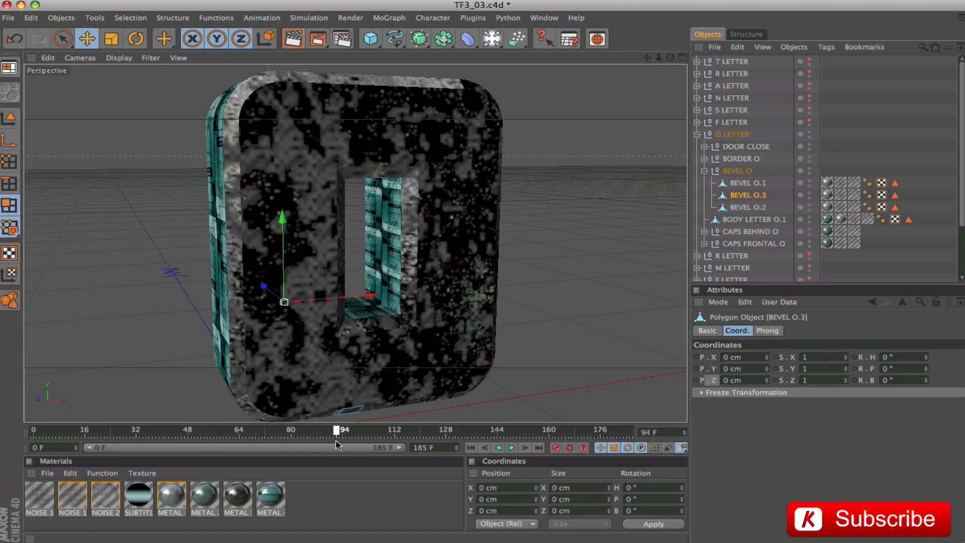
click(713, 369)
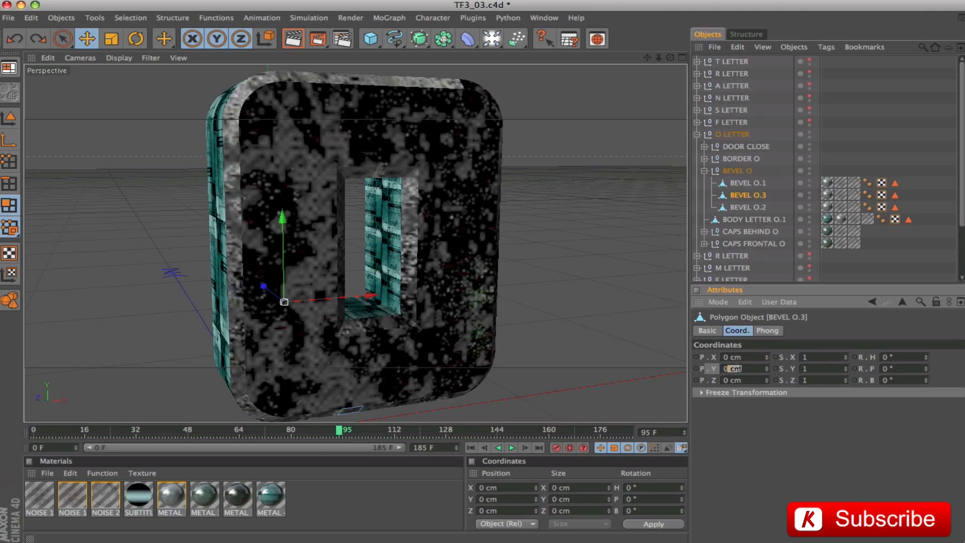
text(-5.5)
key(Return)
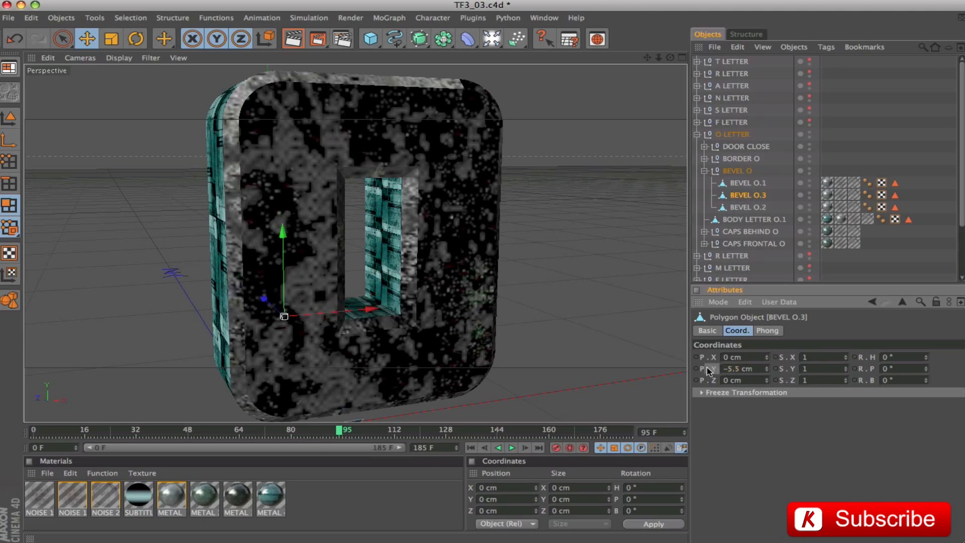
ctrl+click(697, 369)
alt+right_drag(570, 289, 530, 289)
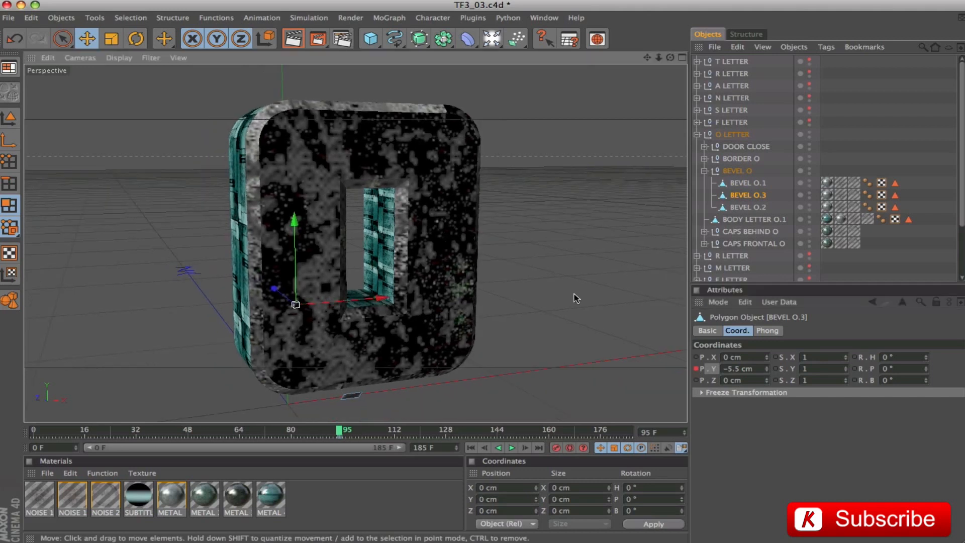
- Keyframe the Y position of BEVEL O.3 at 0 cm on frame 125 and return to frame 95
drag(339, 431, 437, 446)
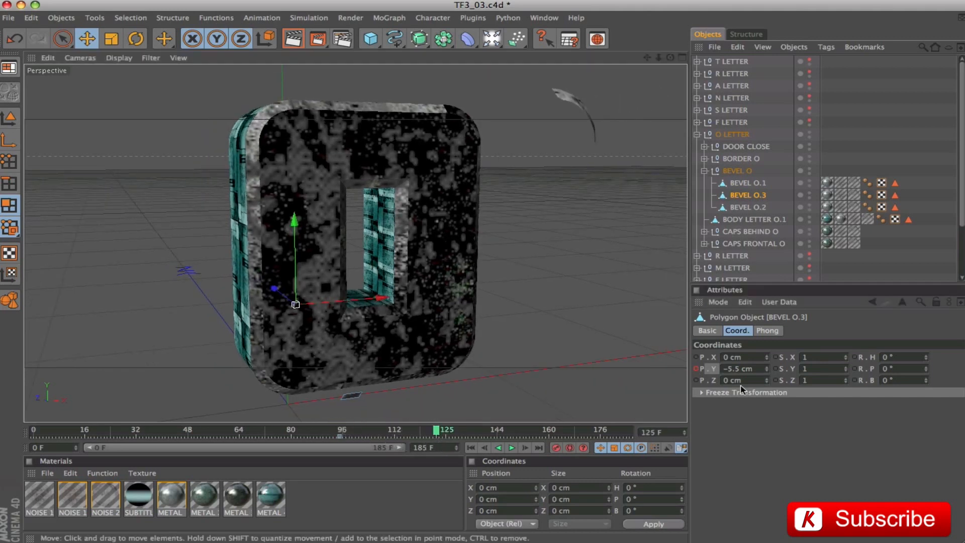
drag(758, 371, 696, 366)
text(0)
key(Return)
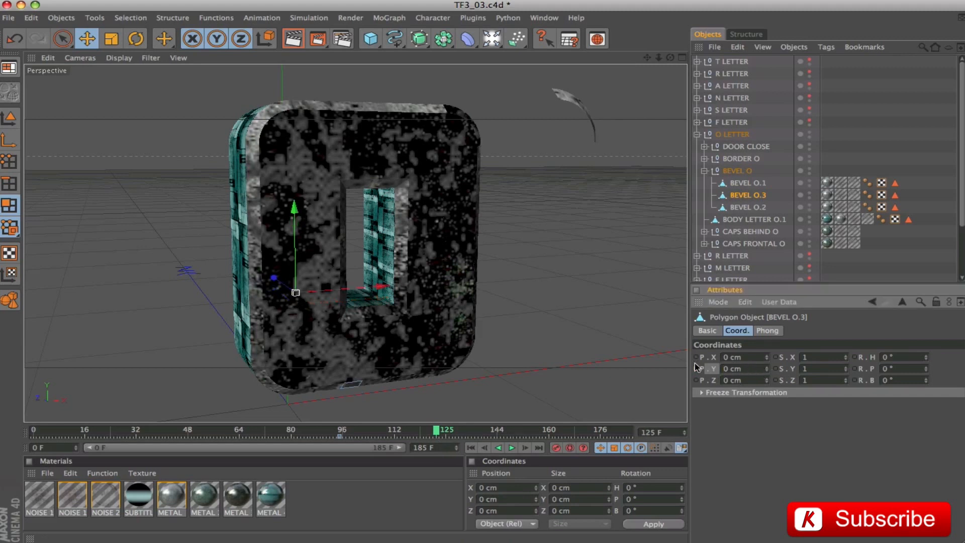
ctrl+click(697, 369)
drag(437, 433, 339, 439)
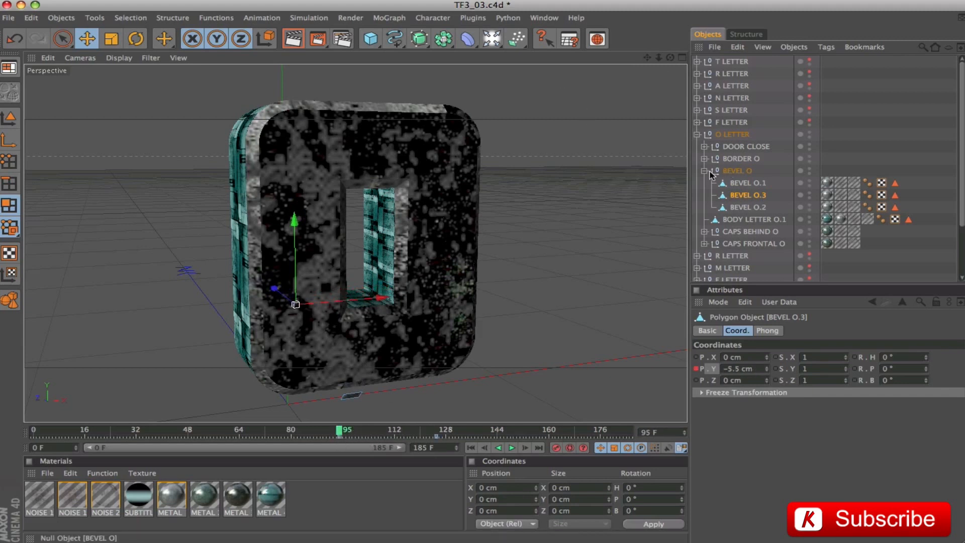
- Expand DOOR CLOSE in place of BEVEL O and keyframe BEVEL O.4's Z position at -437 cm on frame 45
click(705, 171)
click(703, 146)
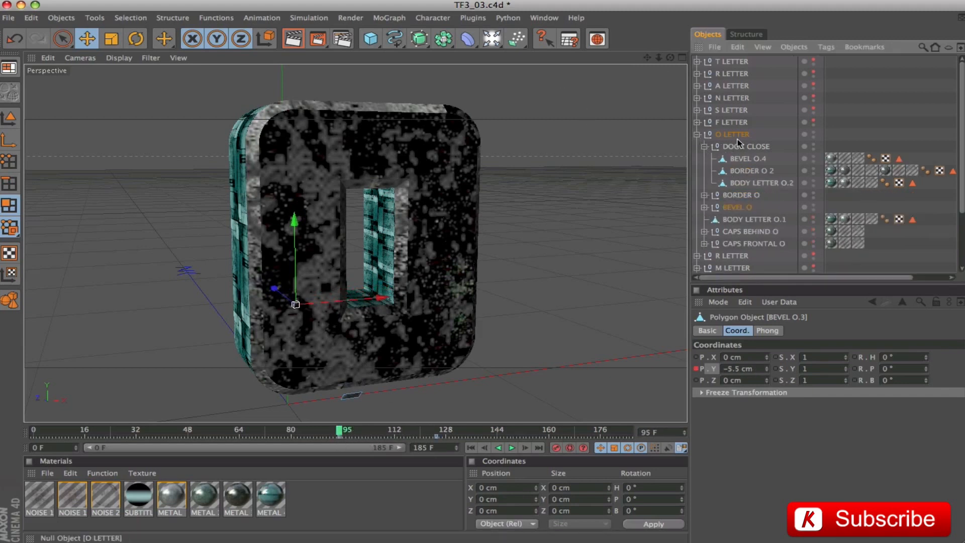
click(748, 159)
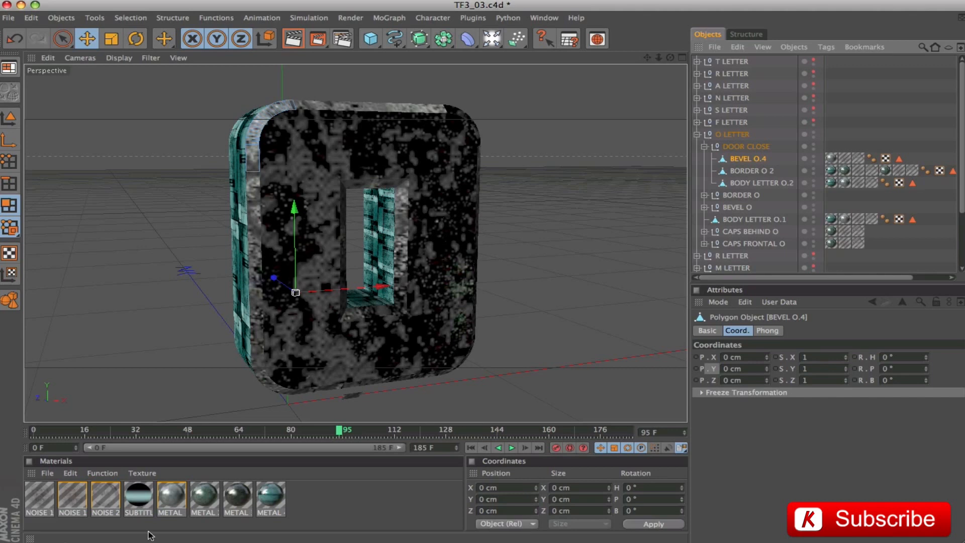
drag(322, 439, 178, 446)
click(713, 382)
drag(753, 383, 682, 380)
text(-437)
key(Return)
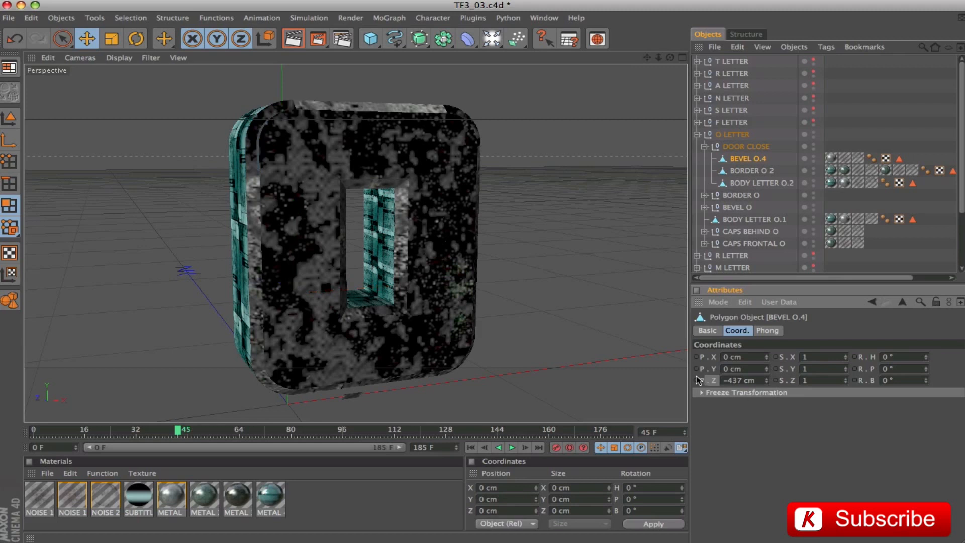
- Keyframe the Z position of BEVEL O.4 at 0 cm on frame 142
click(181, 434)
drag(180, 434, 233, 437)
drag(339, 443, 491, 449)
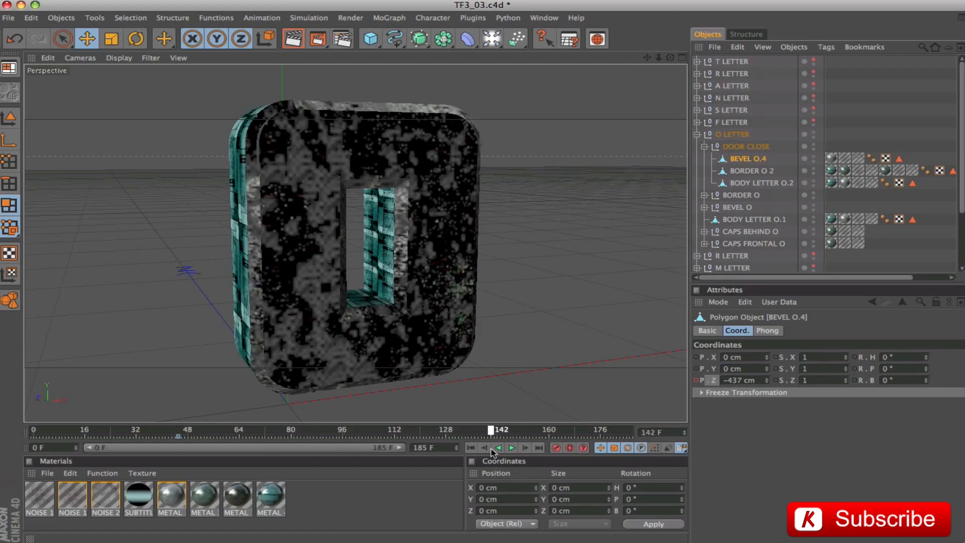
drag(761, 381, 714, 381)
text(0)
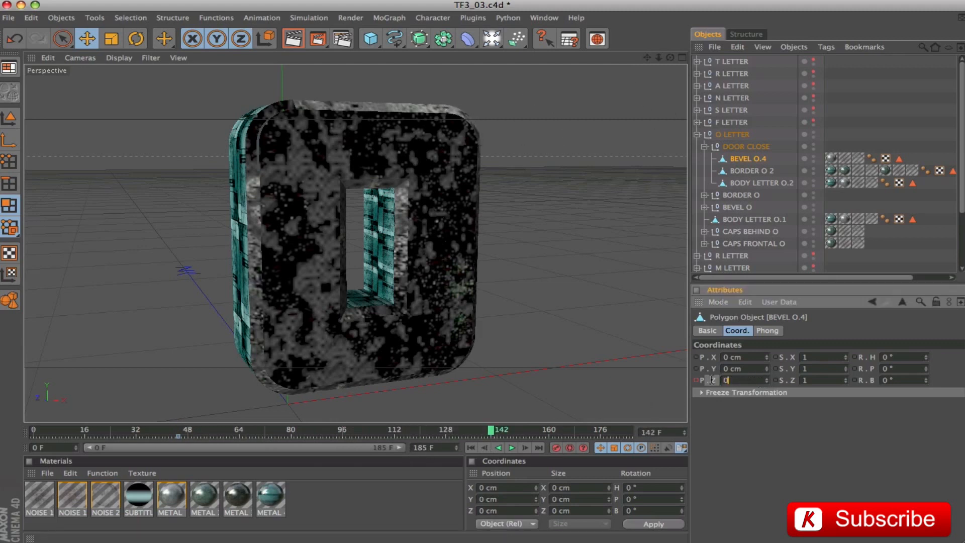
key(Return)
click(696, 380)
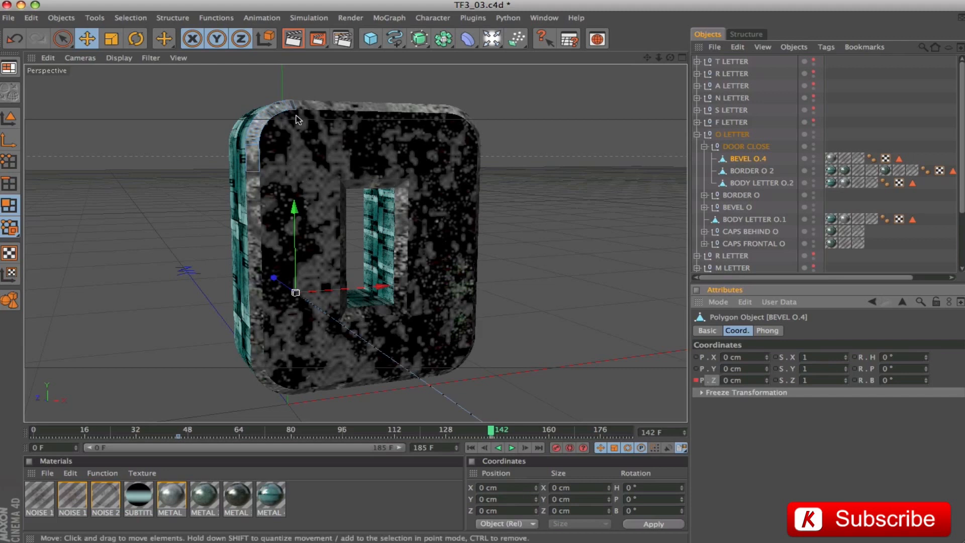
- Keyframe the X position of BEVEL O.4 at -33 cm on frame 142
drag(753, 357, 702, 358)
text(-33)
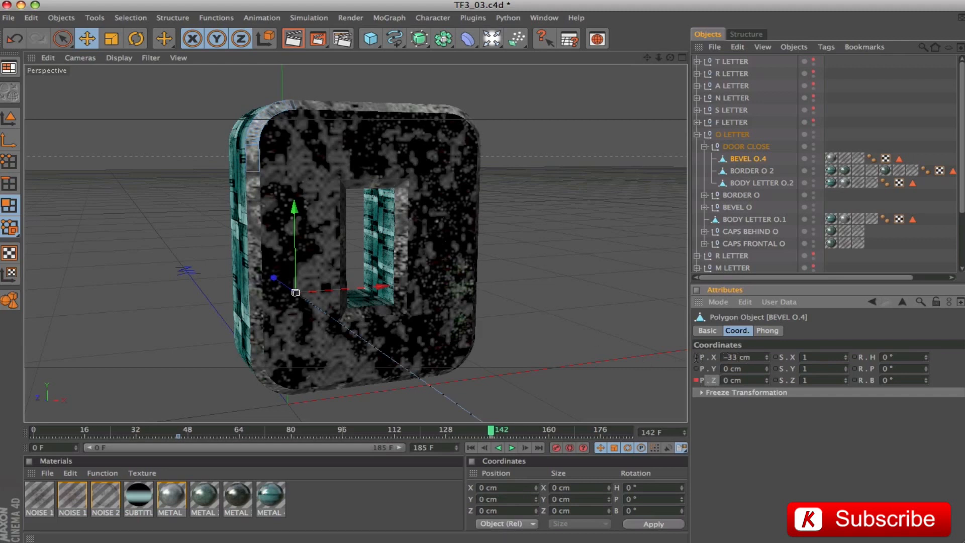
key(Return)
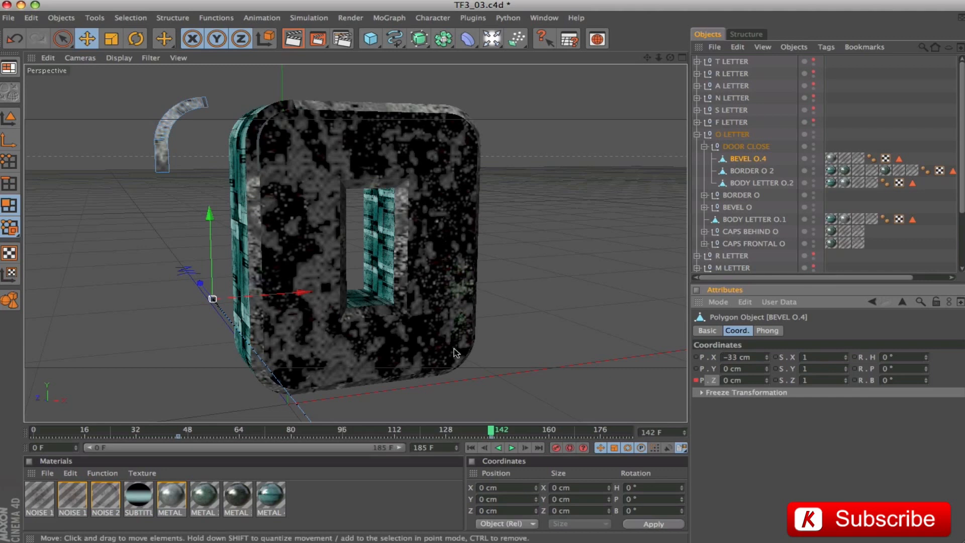
ctrl+click(696, 358)
- Keyframe the X position of BEVEL O.4 at 0 cm on frame 154
mouse_move(491, 433)
mouse_down()
mouse_move(231, 417)
mouse_move(441, 439)
mouse_move(488, 433)
mouse_move(492, 443)
mouse_move(532, 448)
mouse_up()
click(758, 359)
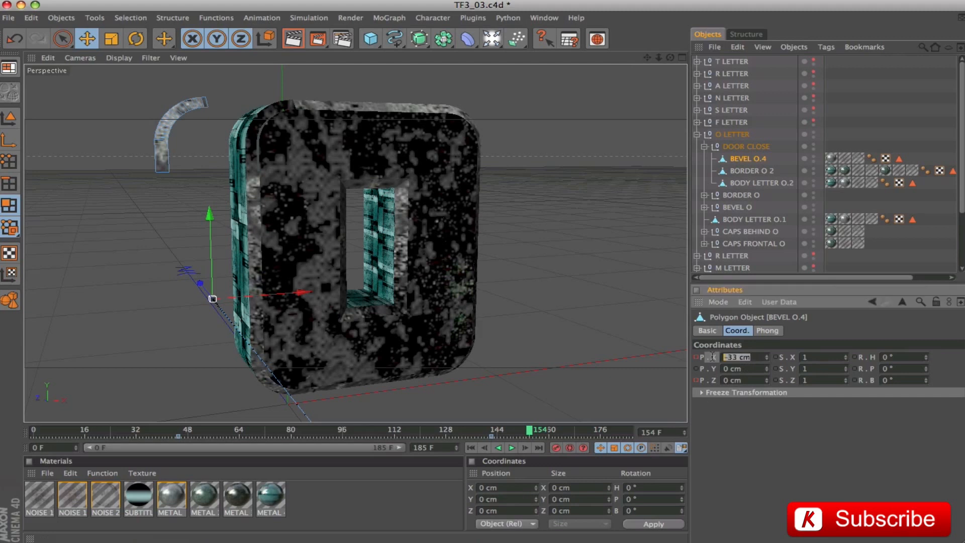
text(0)
key(Return)
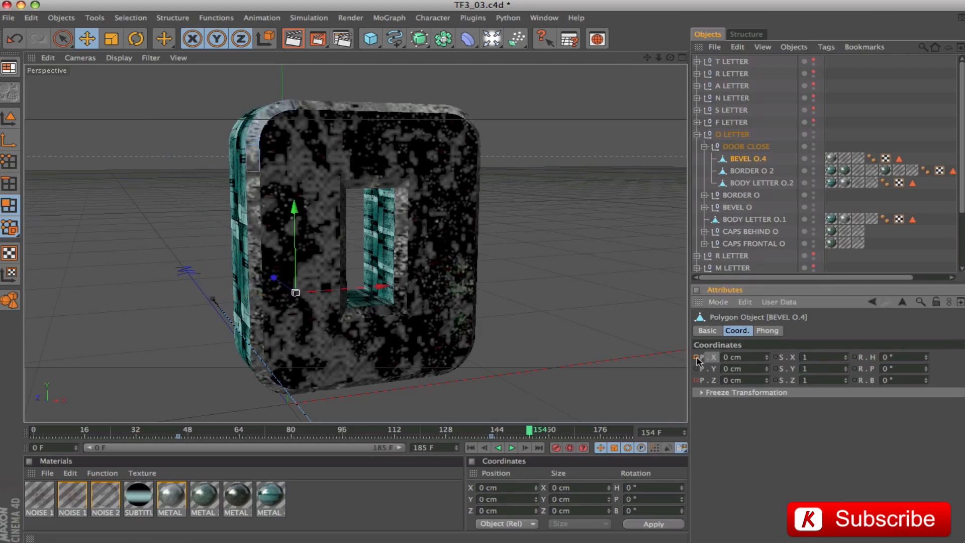
mouse_move(531, 432)
mouse_down()
mouse_move(307, 419)
mouse_move(530, 436)
mouse_up()
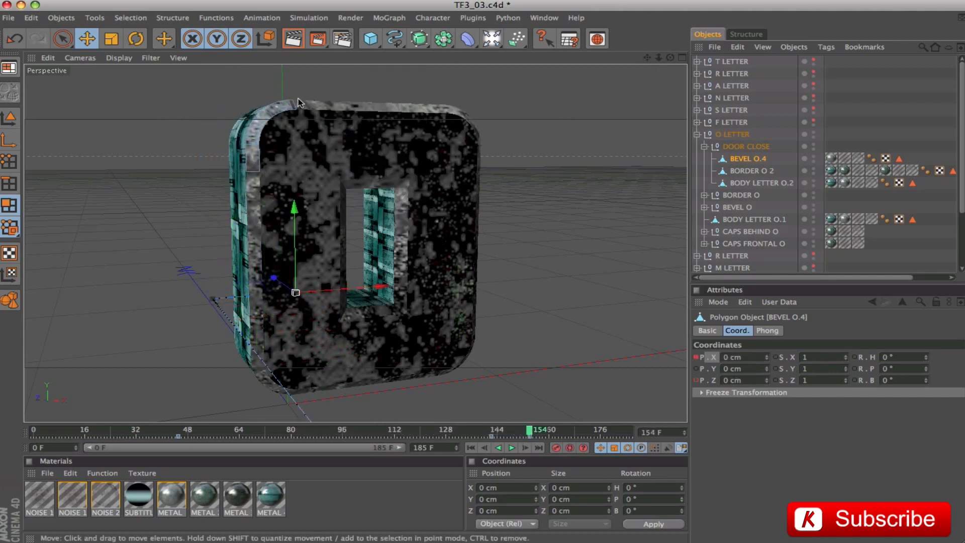
- Collapse the DOOR CLOSE group and expand CAPS FRONTAL O to list its paths
click(704, 146)
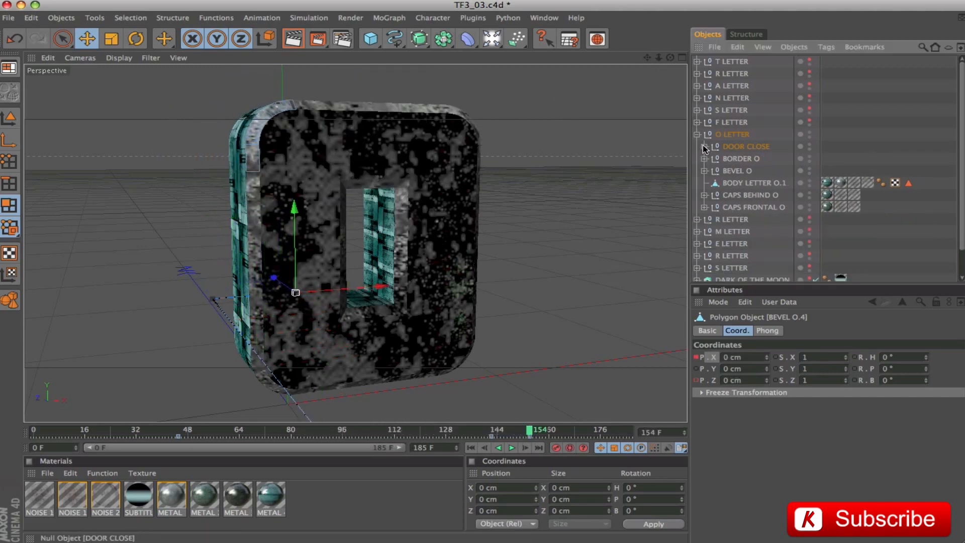
click(743, 149)
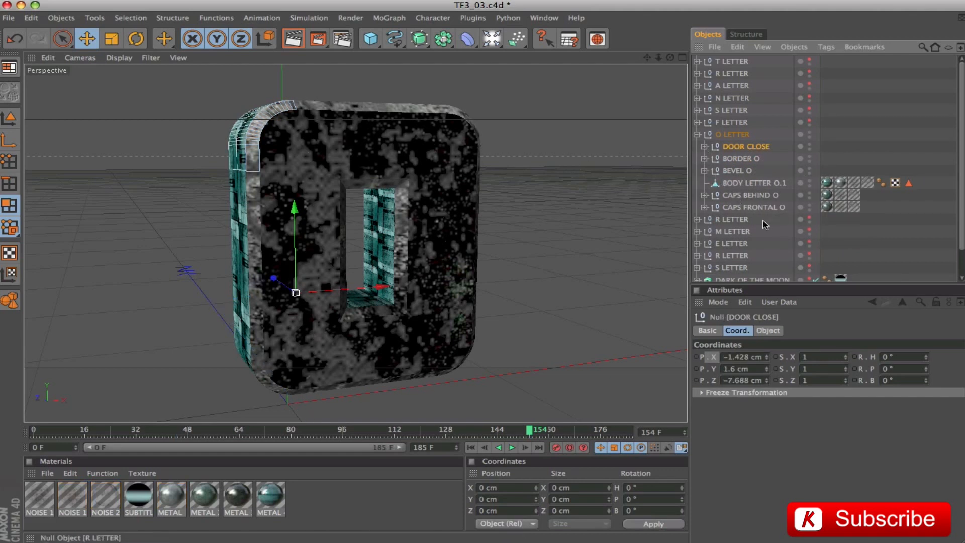
click(727, 207)
click(704, 207)
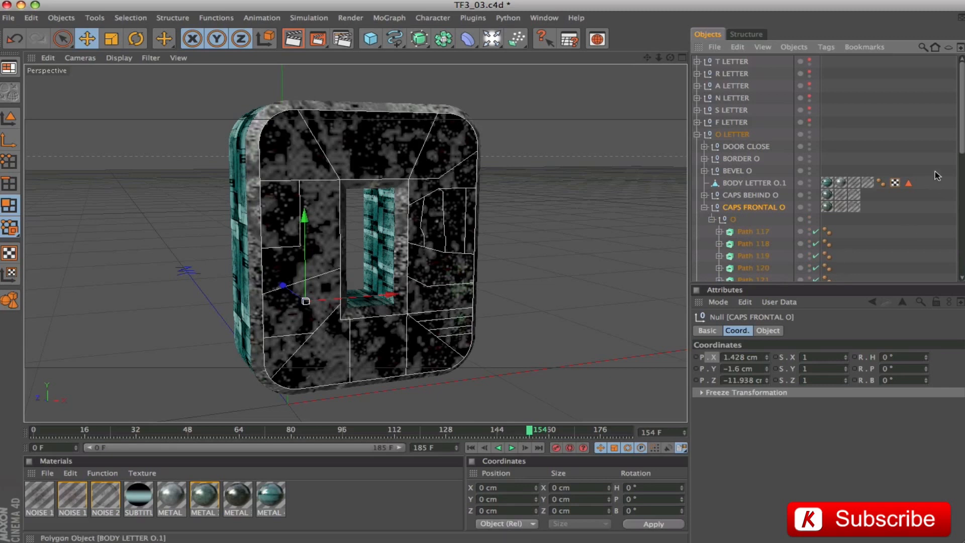
- Move Path 123, Path 130 and Path 137 to the beginning of the path list inside CAPS FRONTAL O
mouse_move(961, 147)
mouse_down()
mouse_move(947, 240)
mouse_move(927, 184)
mouse_move(961, 191)
mouse_move(961, 135)
mouse_move(960, 166)
mouse_up()
click(750, 170)
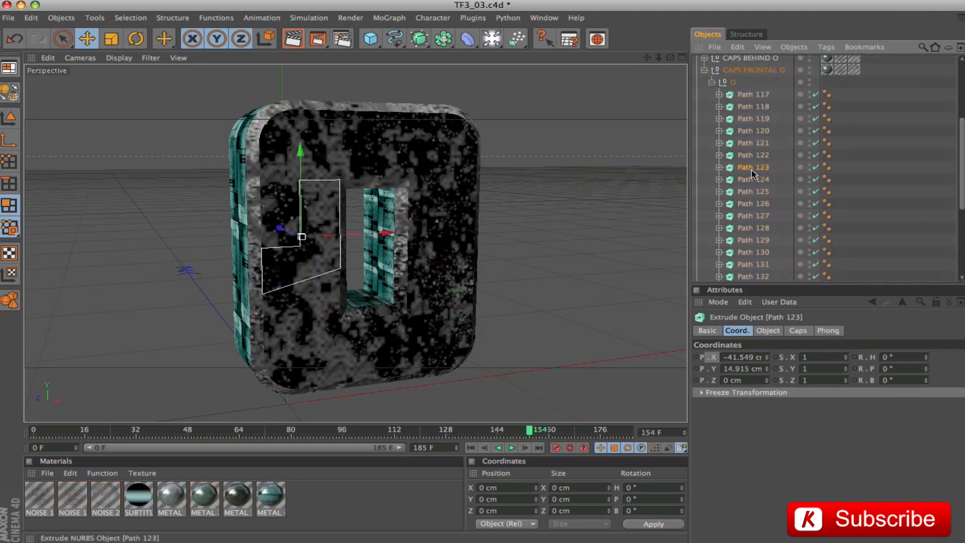
drag(753, 167, 744, 89)
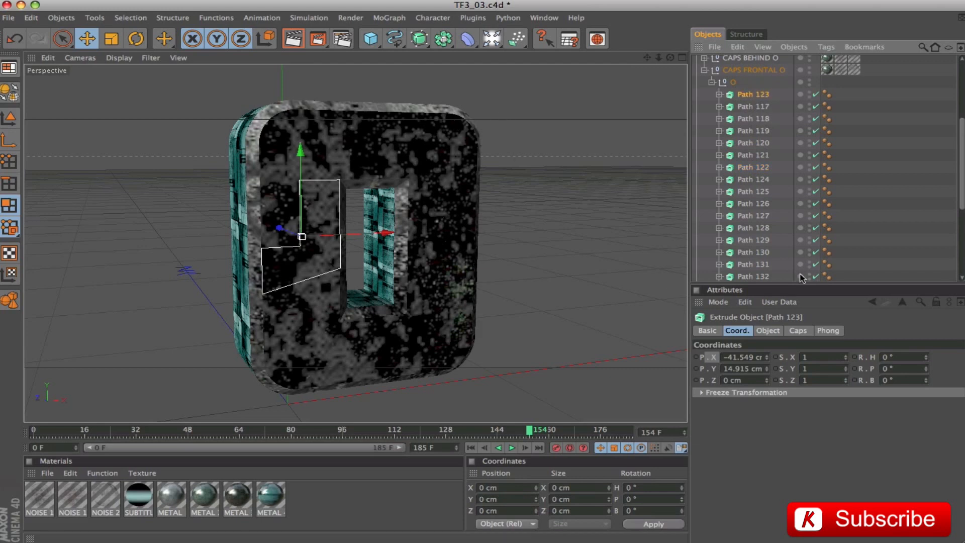
drag(754, 252, 764, 140)
drag(750, 97, 749, 102)
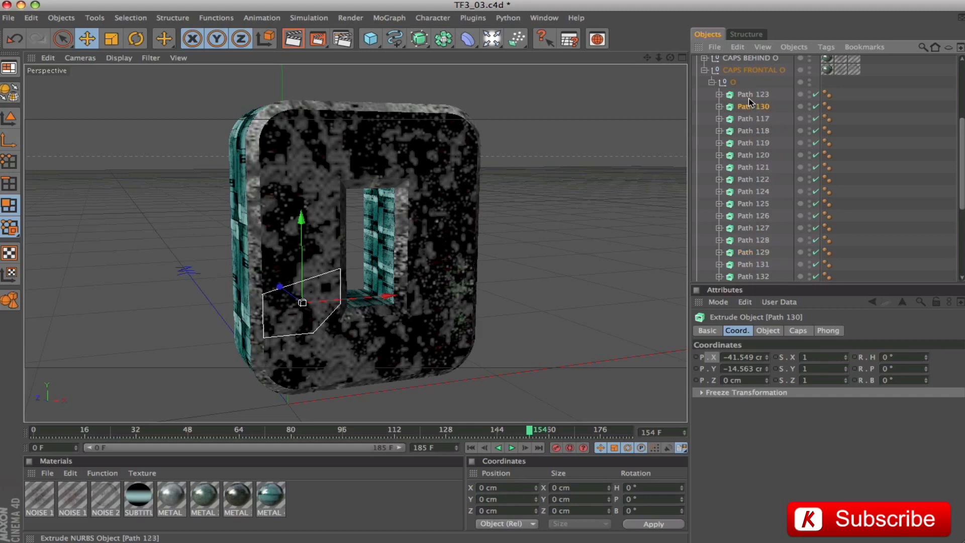
scroll(962, 148, down, 5)
click(753, 257)
drag(743, 258, 747, 116)
click(750, 99)
click(750, 122)
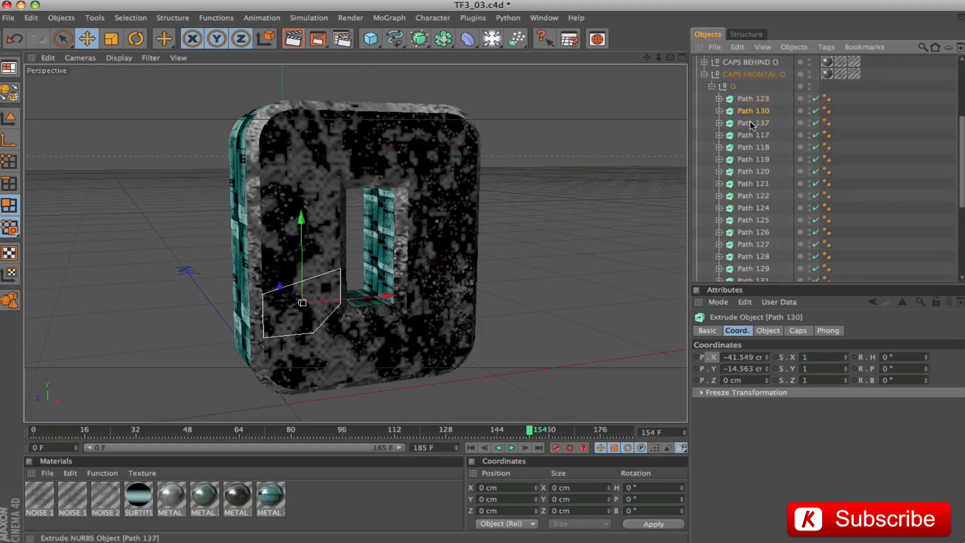
- Select Path 117 through Path 136 in CAPS FRONTAL O and set their Z position to -800 cm at frame 50
click(744, 139)
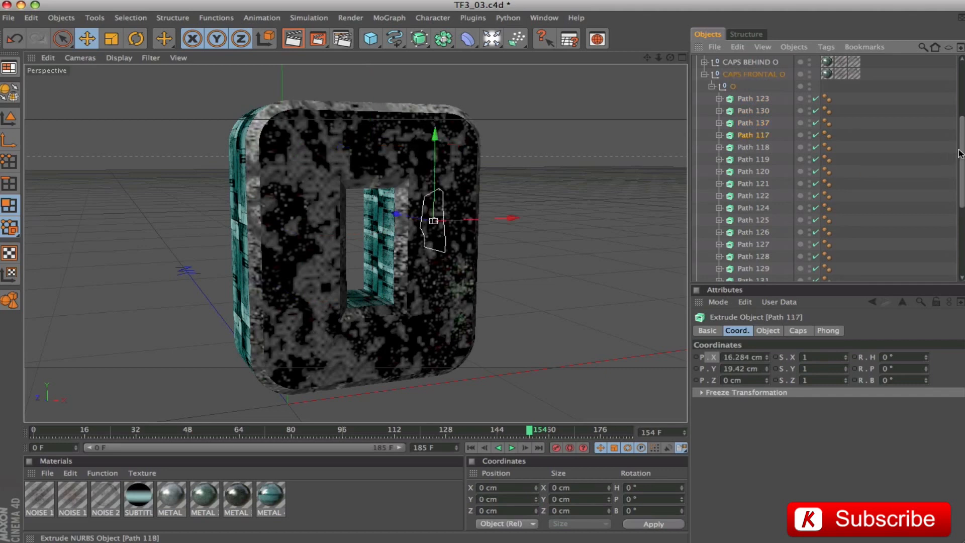
scroll(754, 201, down, 4)
shift+click(765, 239)
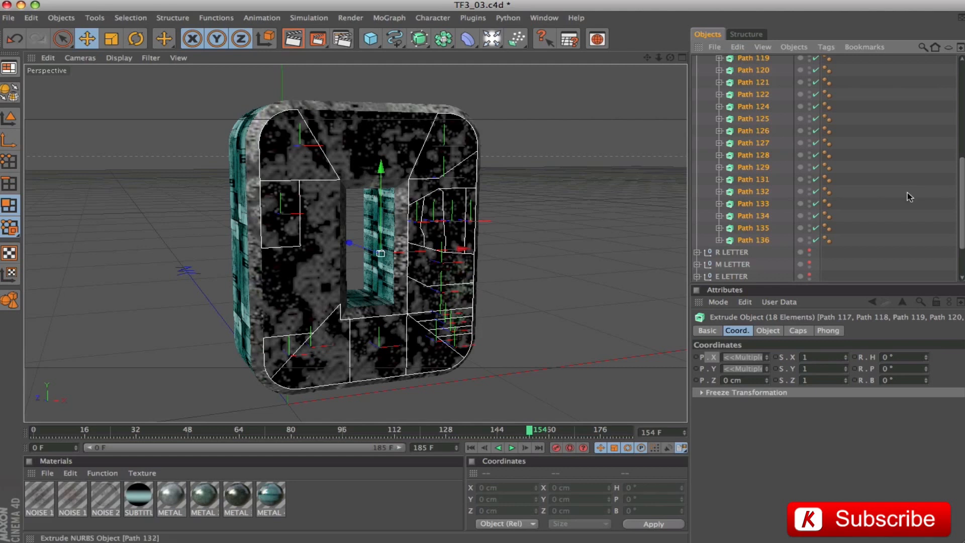
drag(961, 182, 963, 156)
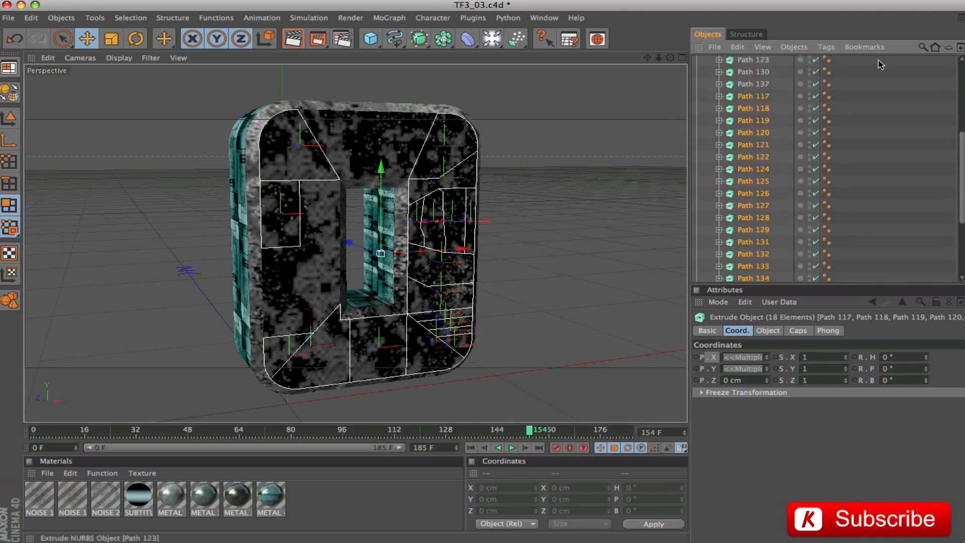
drag(534, 430, 284, 431)
drag(274, 463, 194, 443)
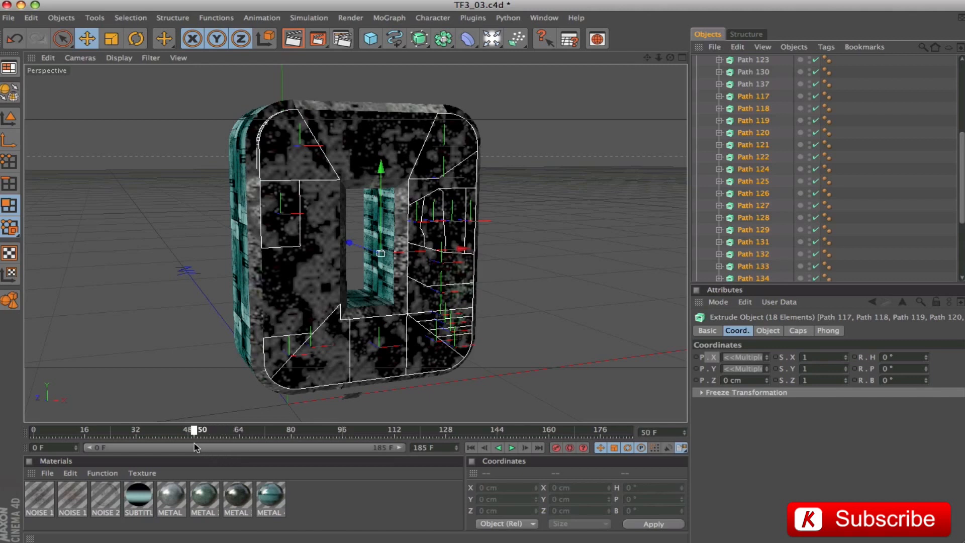
click(710, 381)
text(-80)
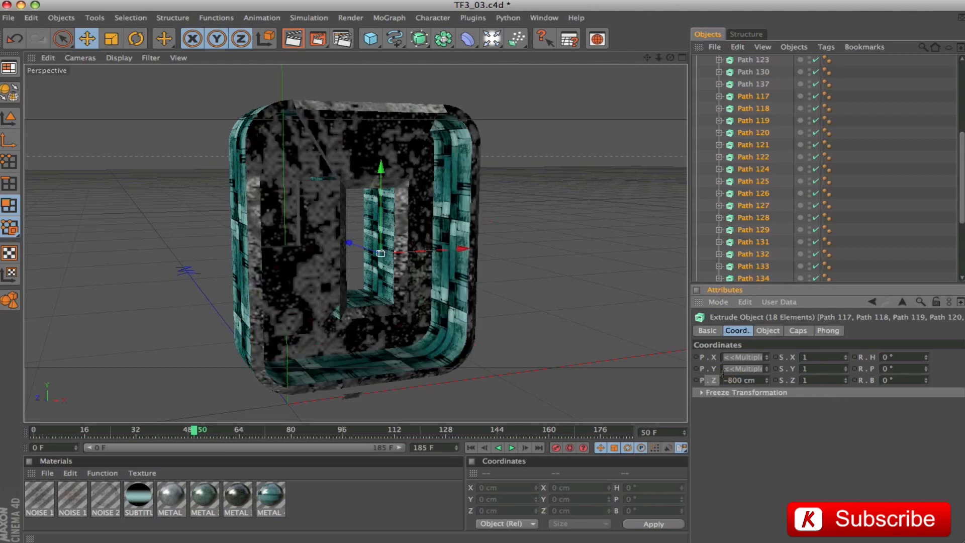
- Keyframe the Z position of the selected Path 117 through Path 136 at -800 cm on frame 50 and 0 cm on frame 137
ctrl+click(697, 381)
drag(195, 431, 477, 434)
click(755, 380)
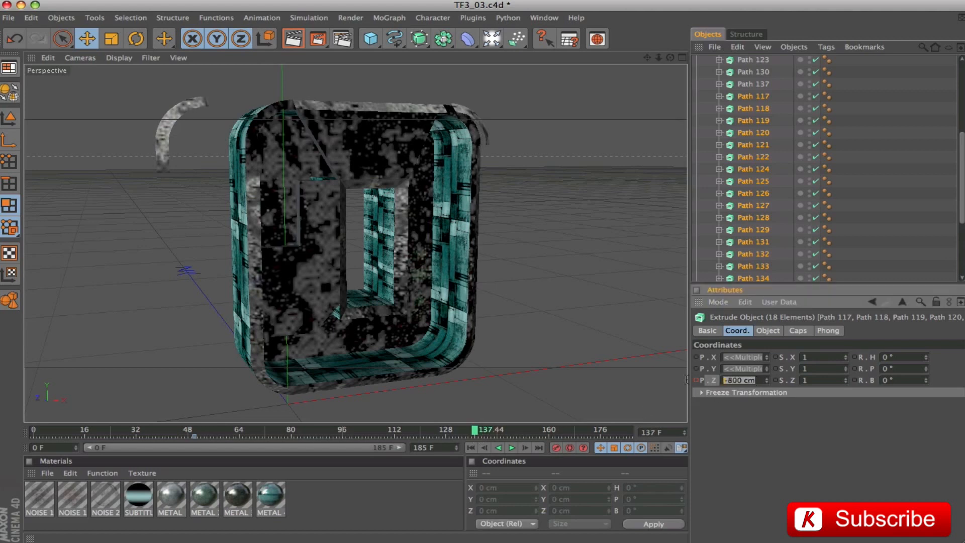
text(0)
key(Return)
ctrl+click(696, 381)
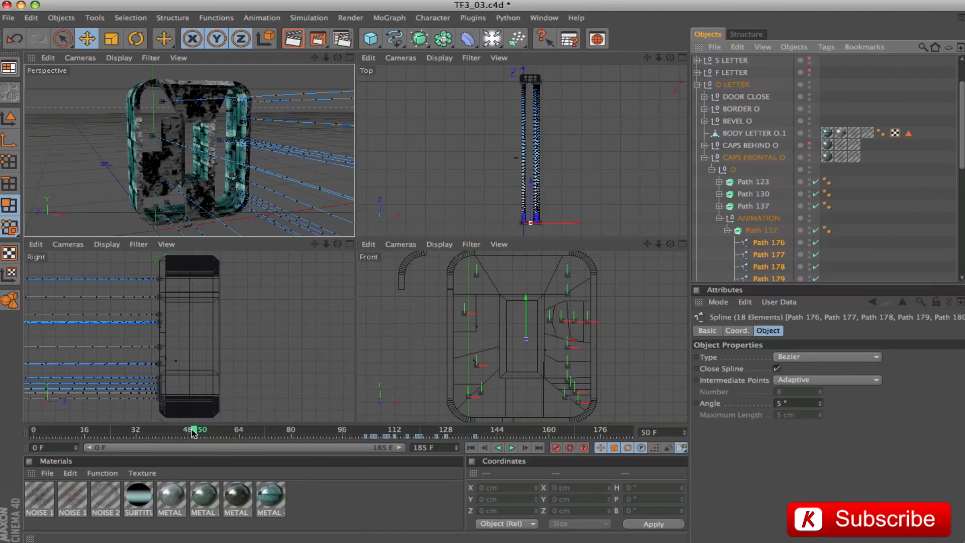
- Scrub the timeline through frames 50 to 159 in the maximized Perspective view to examine how the front cap pieces fly in
drag(193, 433, 396, 436)
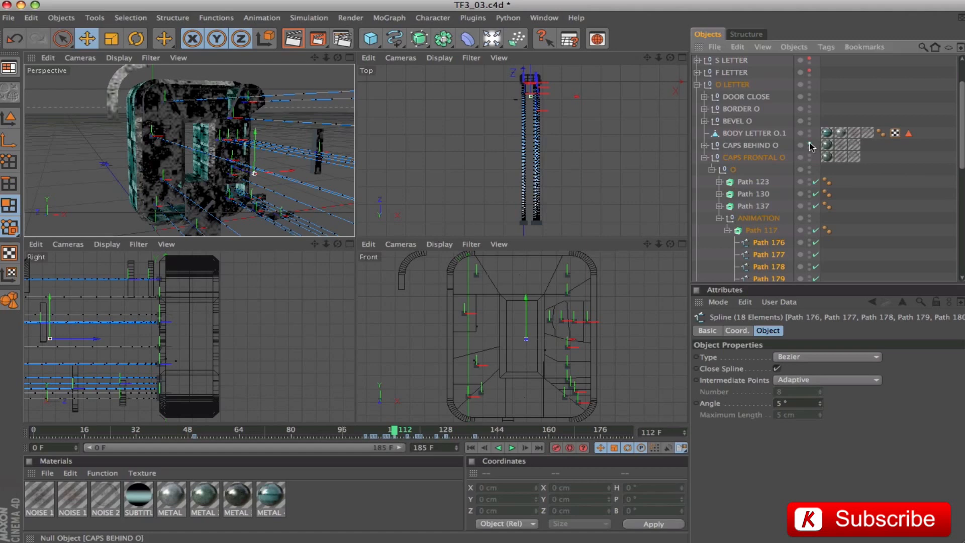
click(349, 58)
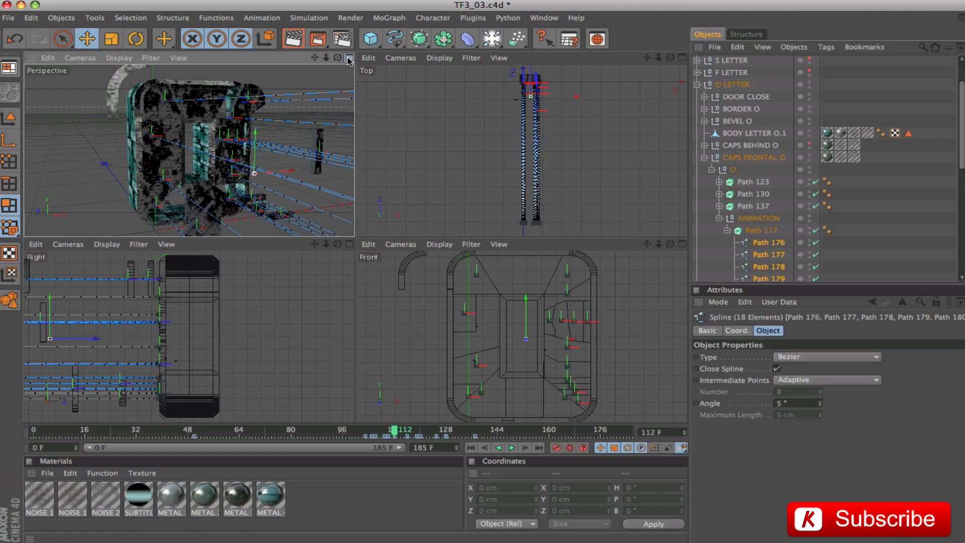
drag(394, 431, 287, 428)
mouse_move(522, 204)
alt+mouse_down()
mouse_move(563, 236)
mouse_move(525, 203)
mouse_move(533, 201)
alt+mouse_up()
scroll(356, 246, down, 5)
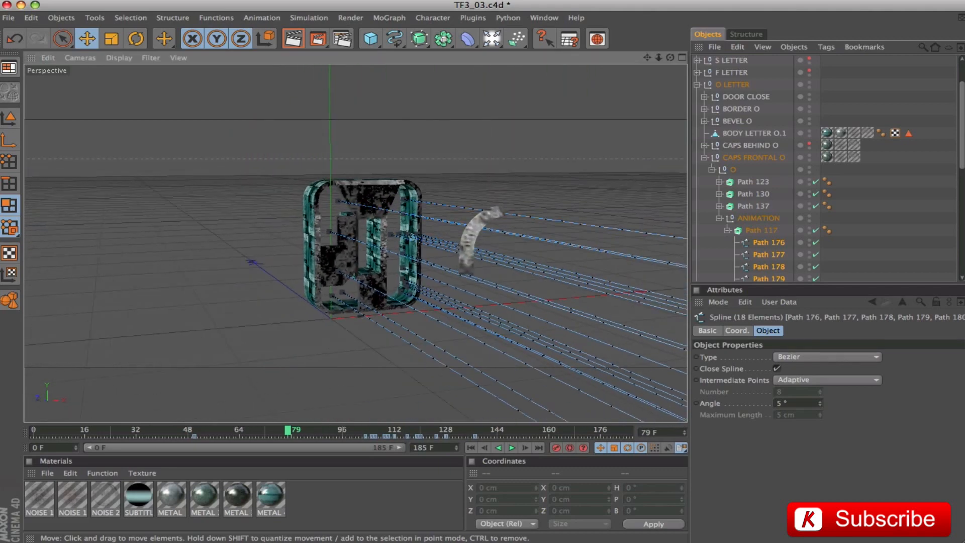
drag(647, 57, 501, 343)
drag(289, 431, 547, 476)
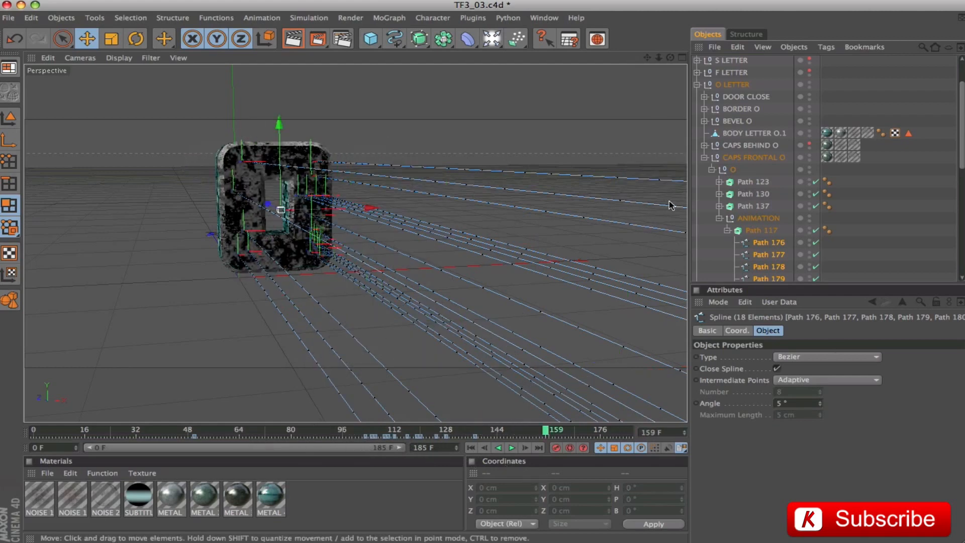
- Frame the whole O LETTER in the view and check its assembly between frames 145 and 160
click(732, 85)
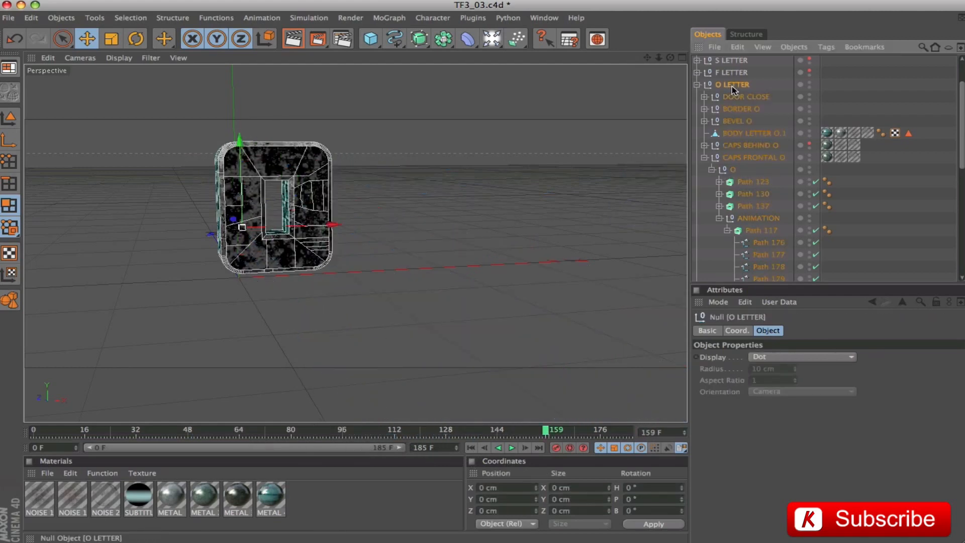
key(o)
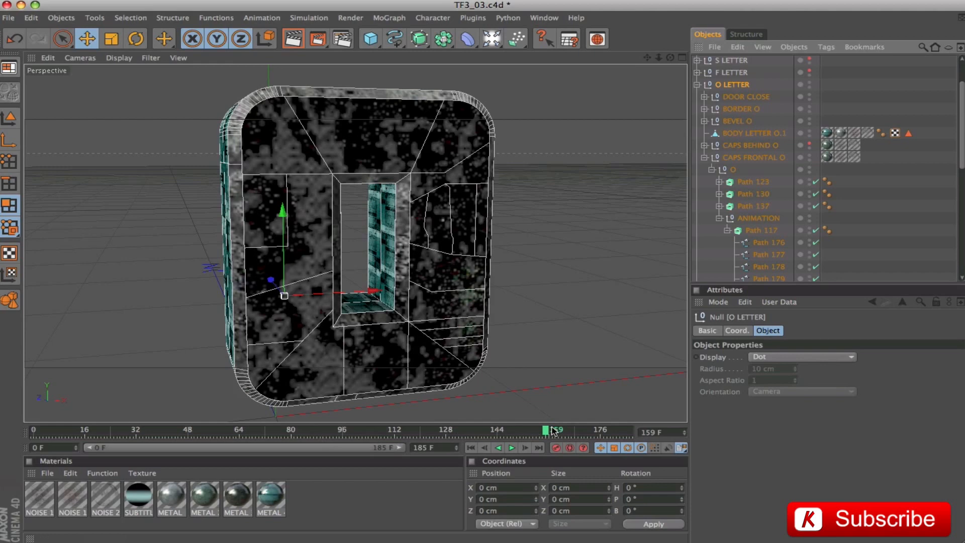
drag(553, 431, 495, 432)
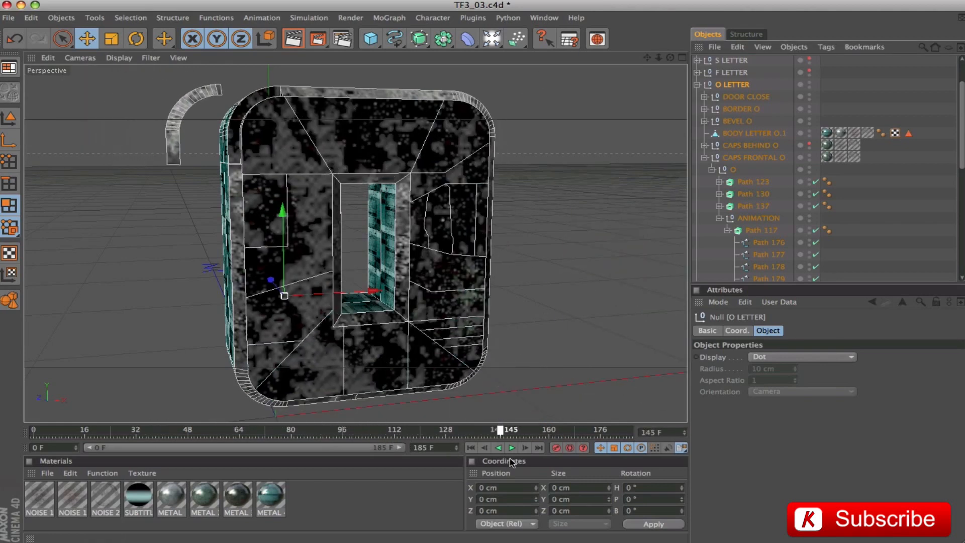
click(550, 431)
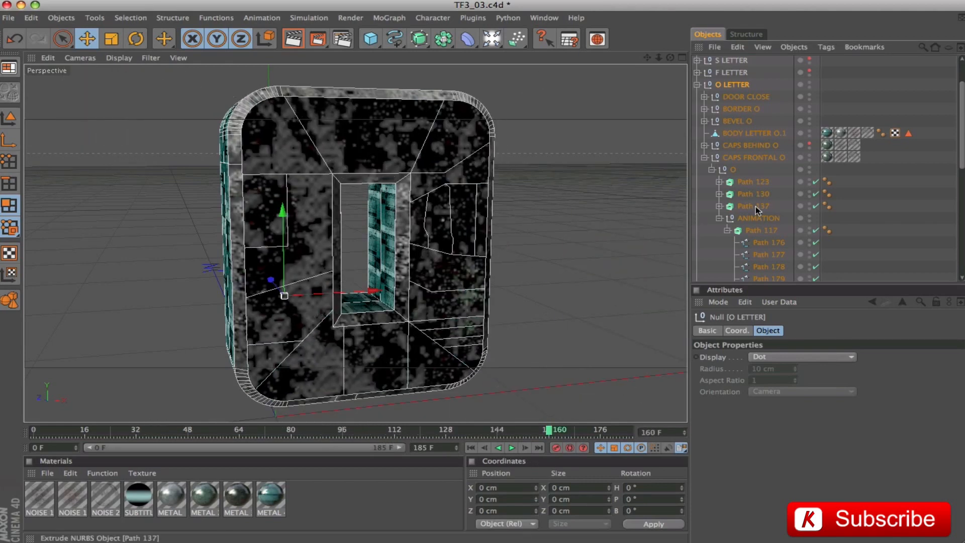
- Check the keyframes of Path 176 through Path 195, and collapse the ANIMATION and CAPS FRONTAL O groups
drag(962, 123, 961, 173)
click(758, 102)
shift+click(770, 236)
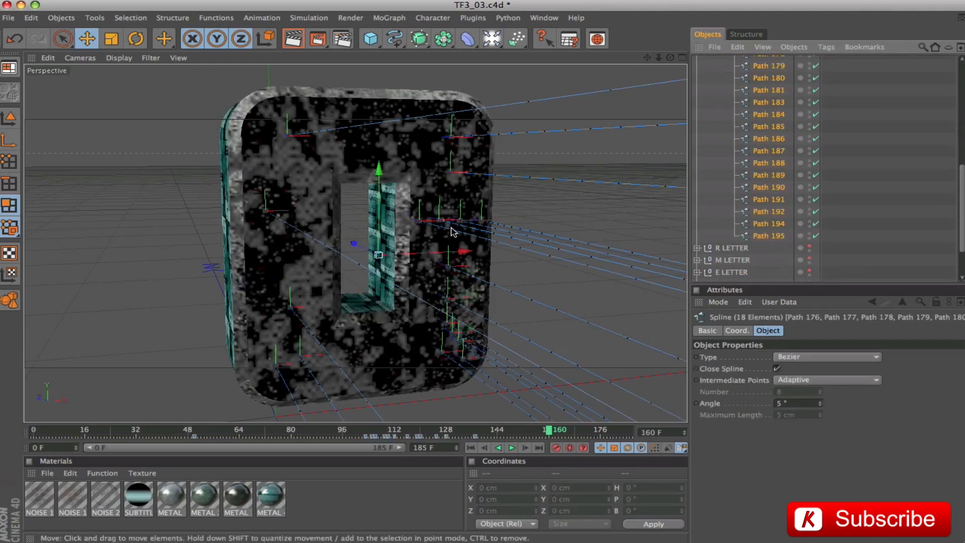
scroll(759, 155, up, 5)
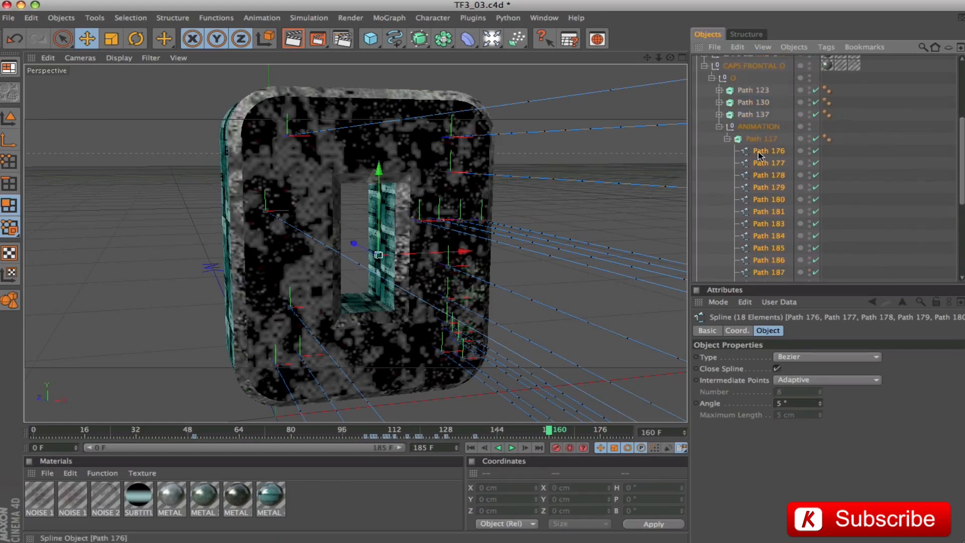
click(760, 139)
click(720, 127)
click(754, 178)
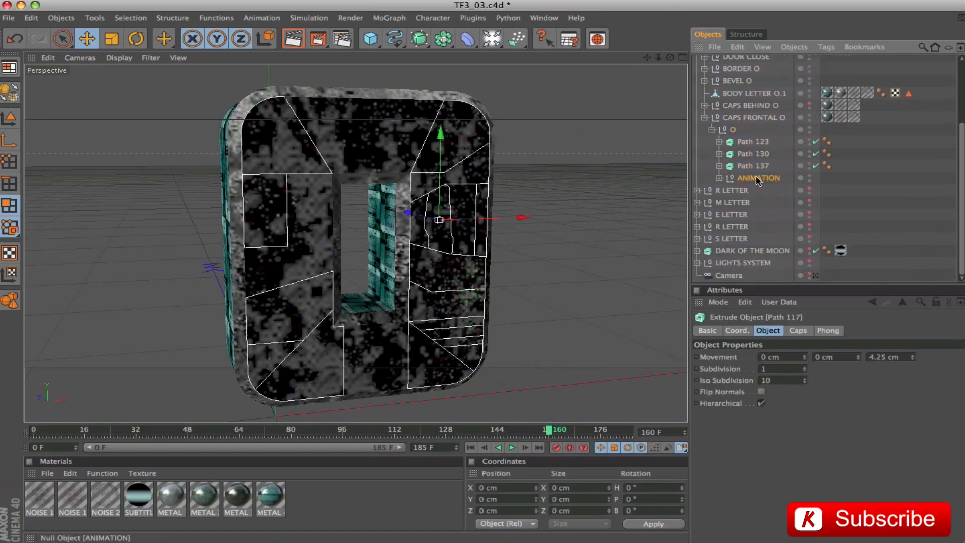
click(711, 130)
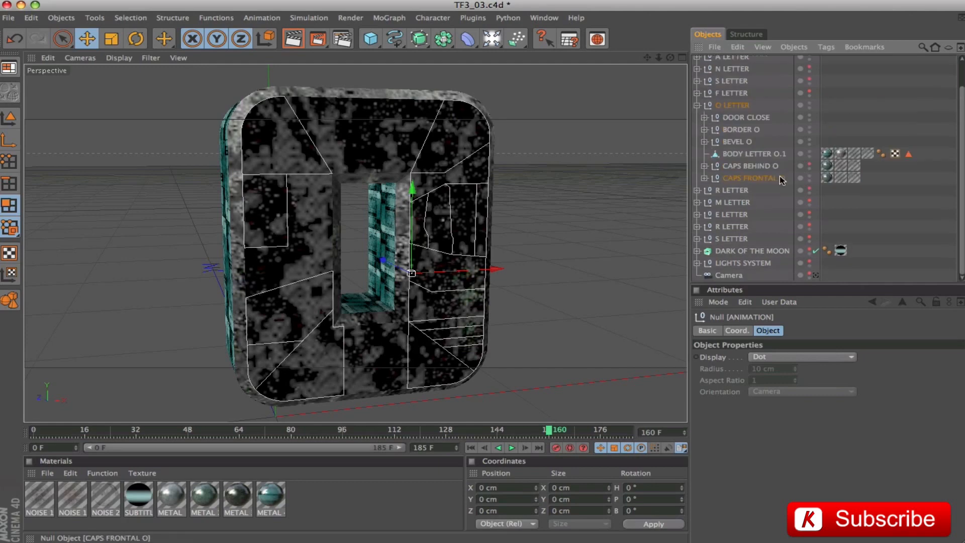
- Make the CAPS BEHIND O group visible in the viewport and show the letter from its back side
click(756, 166)
alt+drag(290, 219, 478, 229)
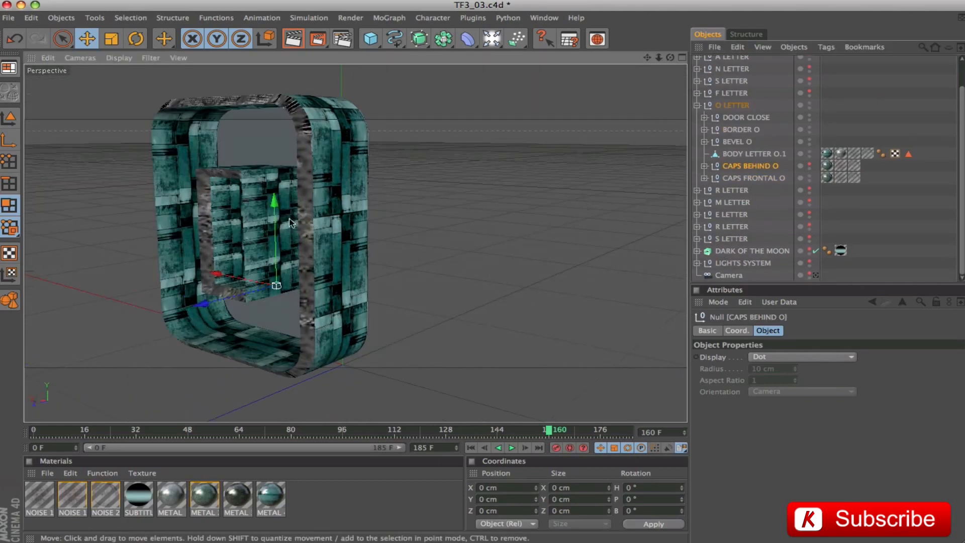
click(810, 165)
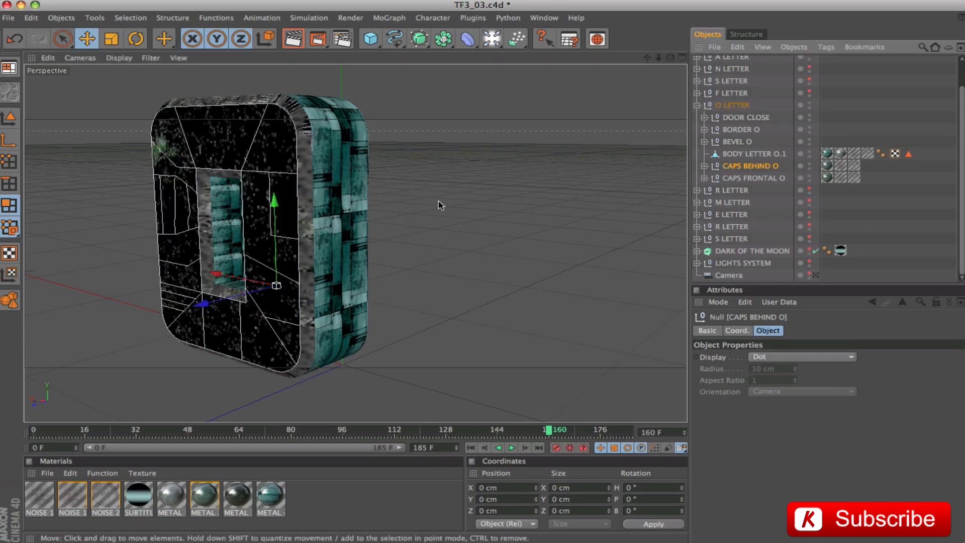
alt+drag(439, 205, 154, 142)
alt+drag(497, 220, 377, 201)
alt+right_drag(492, 217, 427, 217)
alt+drag(382, 207, 548, 234)
drag(648, 57, 770, 73)
alt+right_drag(571, 235, 543, 235)
alt+drag(571, 234, 601, 232)
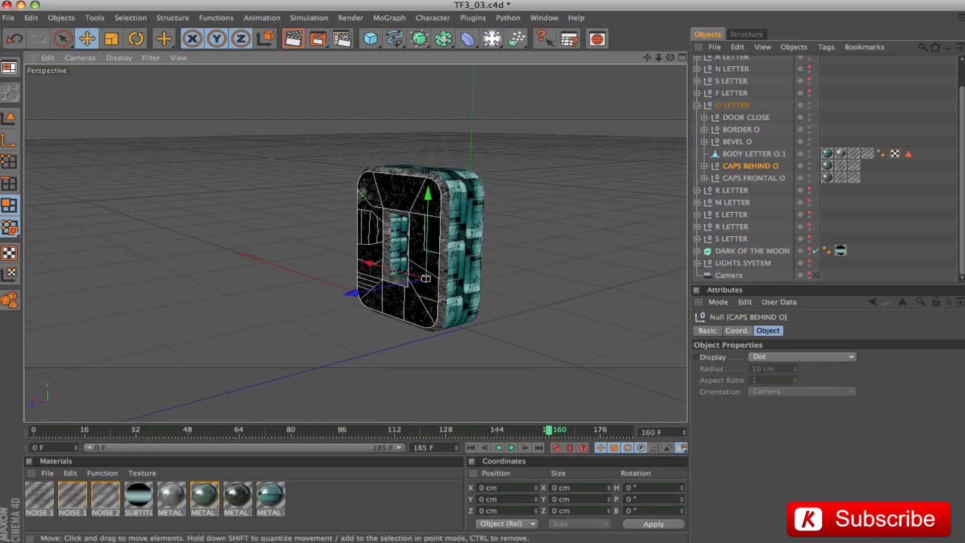
- Expand CAPS BEHIND O and its ANIMATION group, and scrub to frame 143 to examine the rear pieces' Z movement
click(704, 166)
click(711, 178)
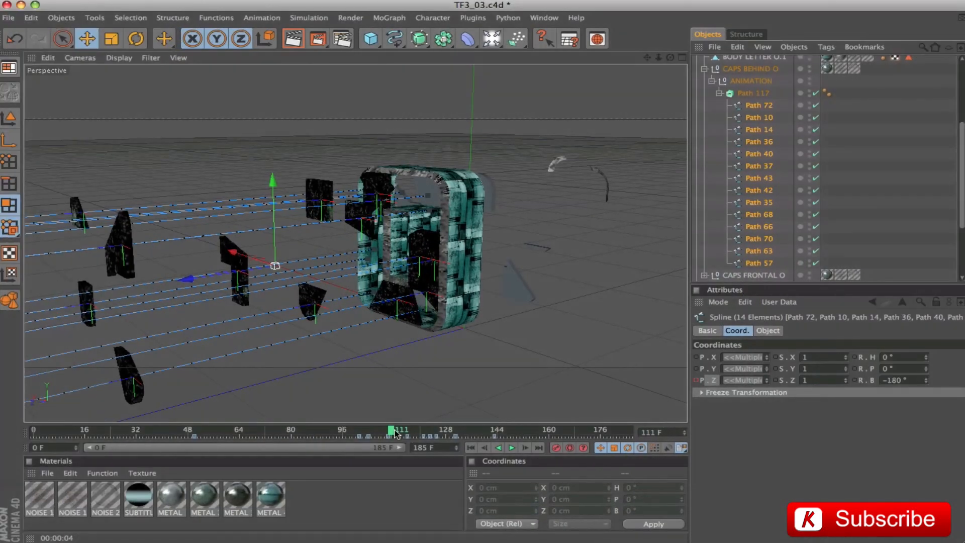
drag(374, 429, 508, 438)
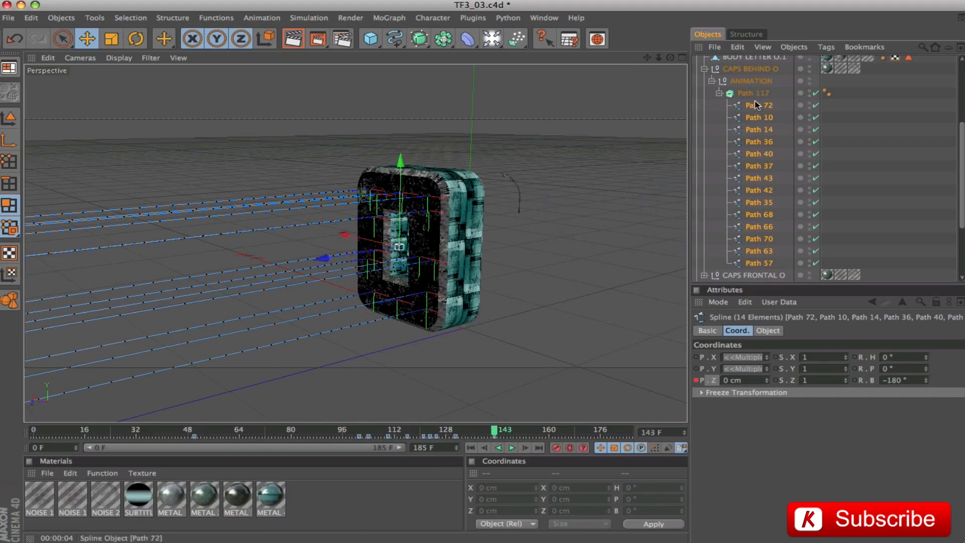
- Select CAPS BEHIND O and review the front and rear cap pieces assembling between frames 79 and 160 from the front
click(749, 71)
alt+drag(564, 175, 382, 159)
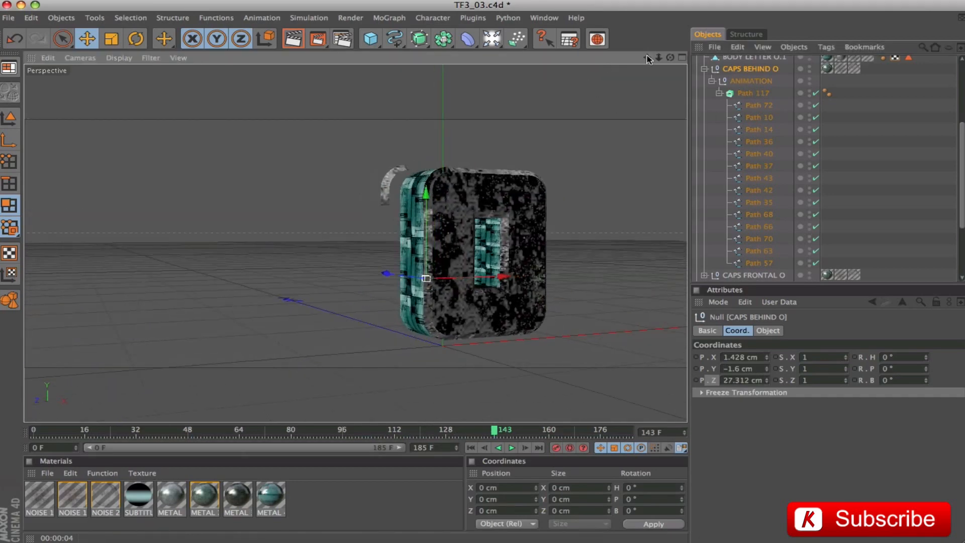
drag(648, 57, 475, 78)
drag(496, 436, 288, 435)
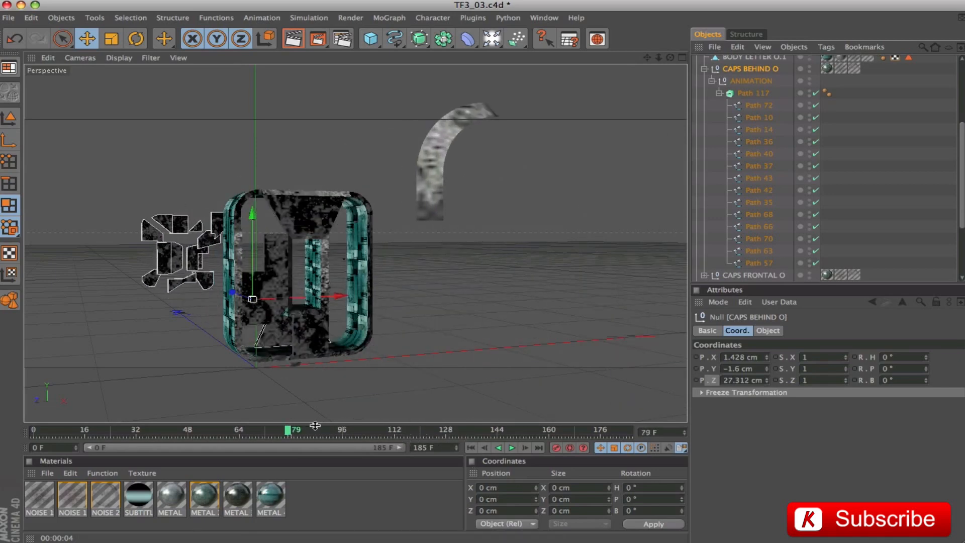
drag(294, 434, 549, 436)
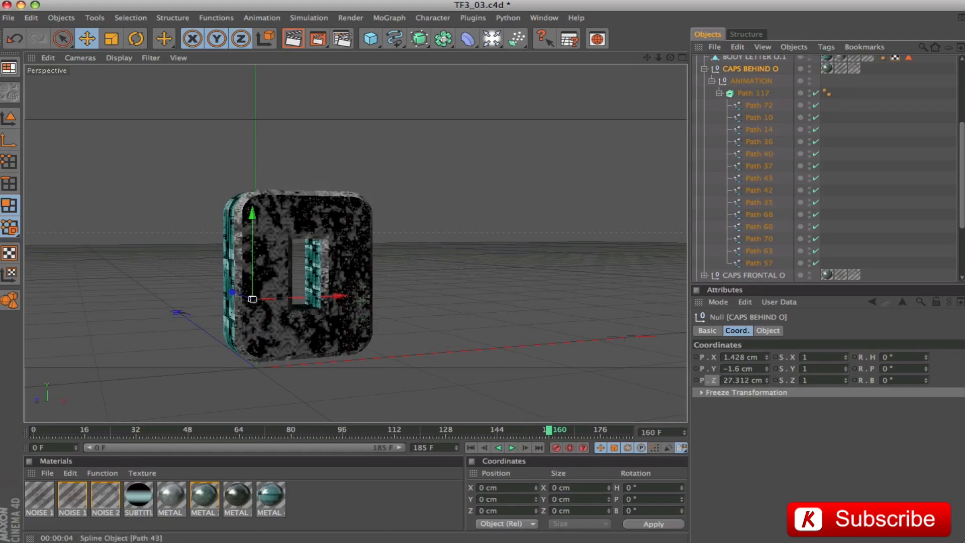
- Collapse the CAPS BEHIND O group and select DOOR CLOSE, with the whole O LETTER framed in the view
scroll(850, 165, up, 4)
click(704, 172)
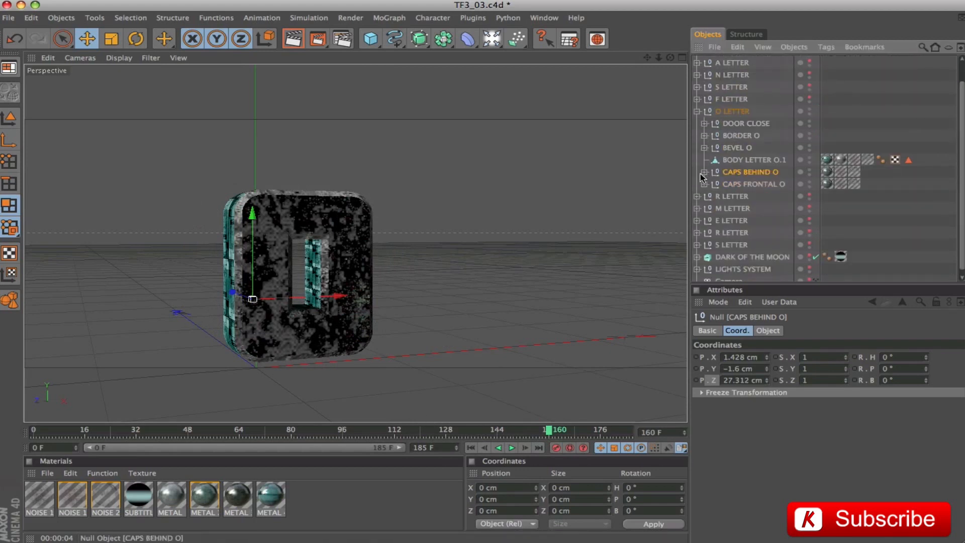
click(733, 111)
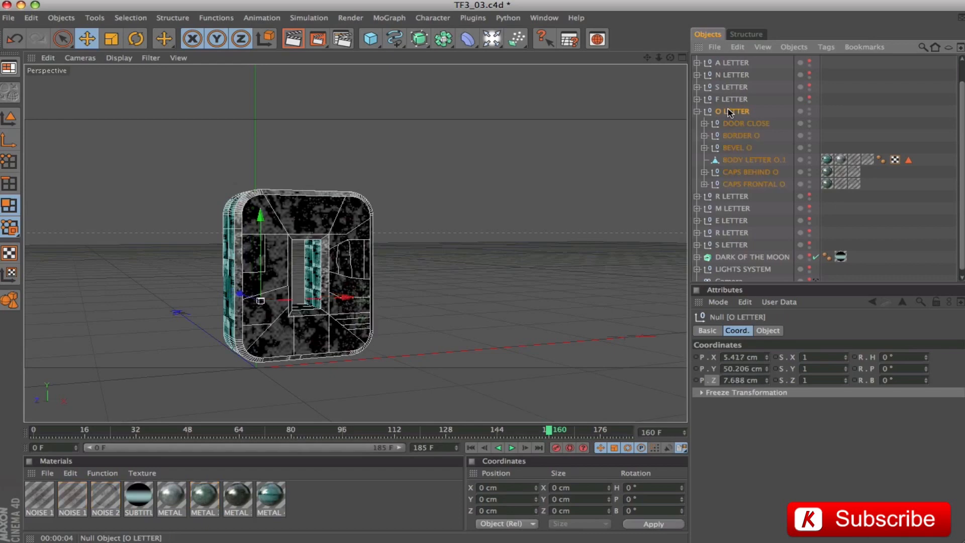
key(o)
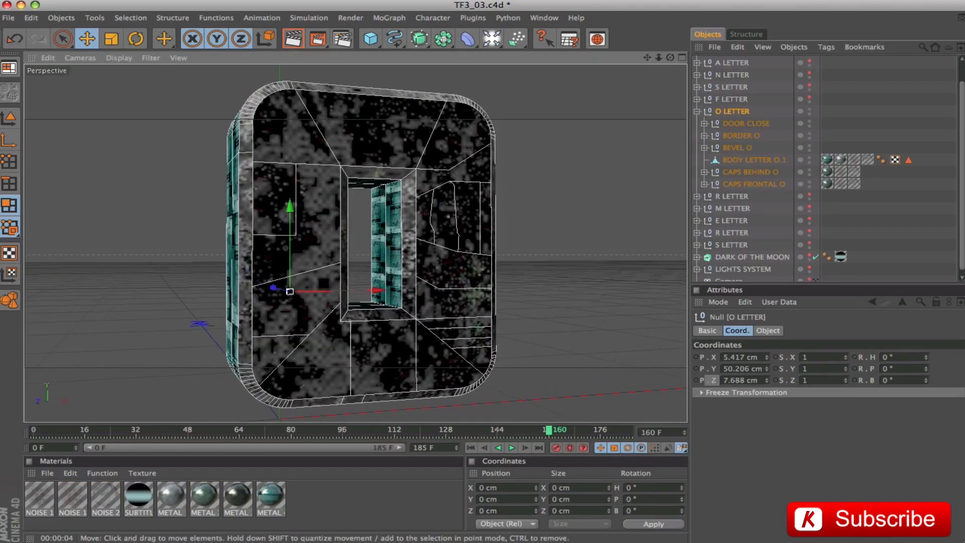
alt+right_drag(513, 250, 568, 247)
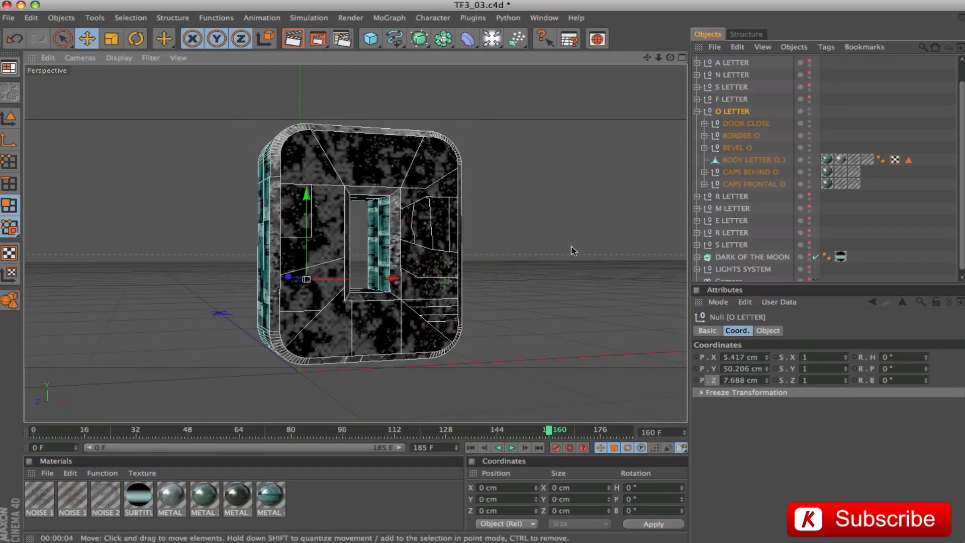
alt+drag(569, 246, 593, 281)
alt+middle_drag(257, 143, 278, 205)
click(746, 124)
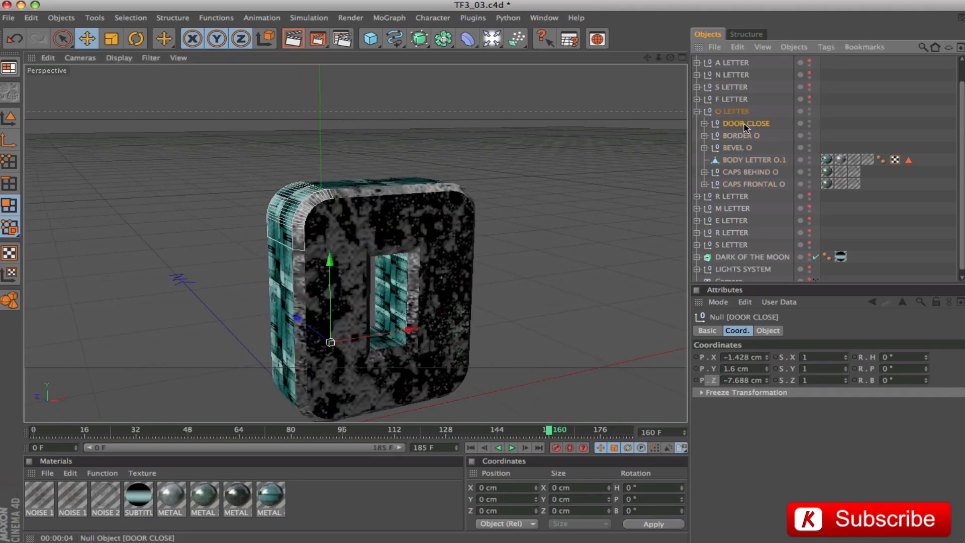
- Try raising DOOR CLOSE to a Y position of about 16.8 cm and undo the move
drag(329, 281, 330, 254)
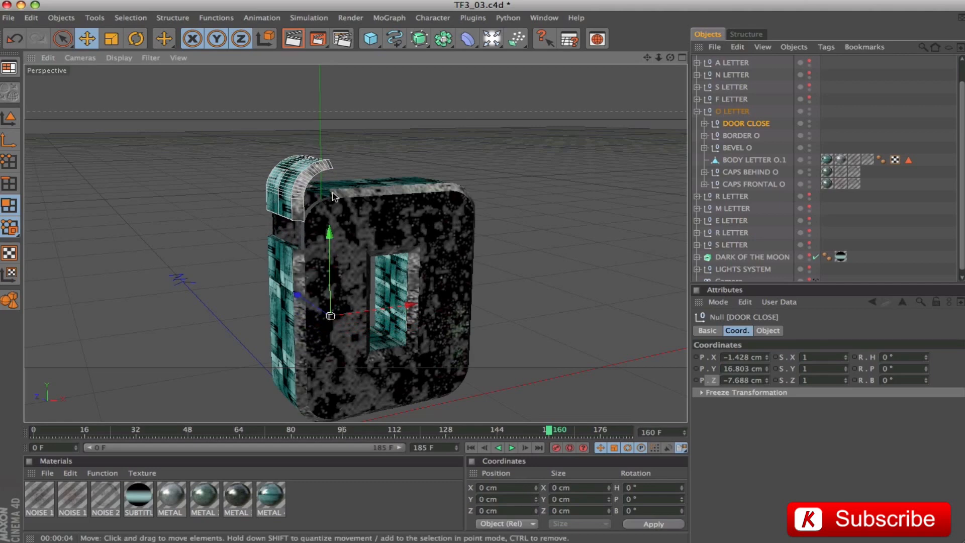
key(ctrl+z)
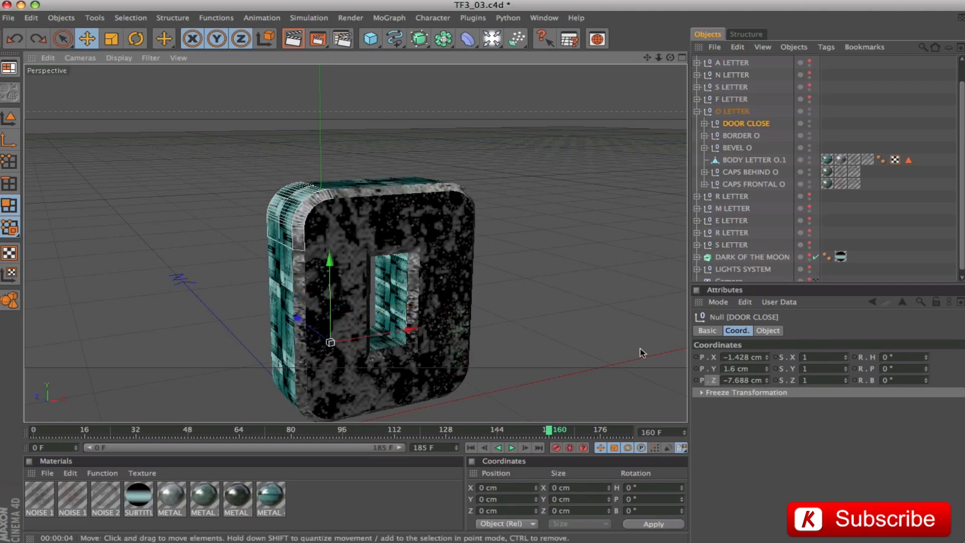
- Set the Z position of DOOR CLOSE to -33 cm at frame 0
scroll(642, 352, up, 4)
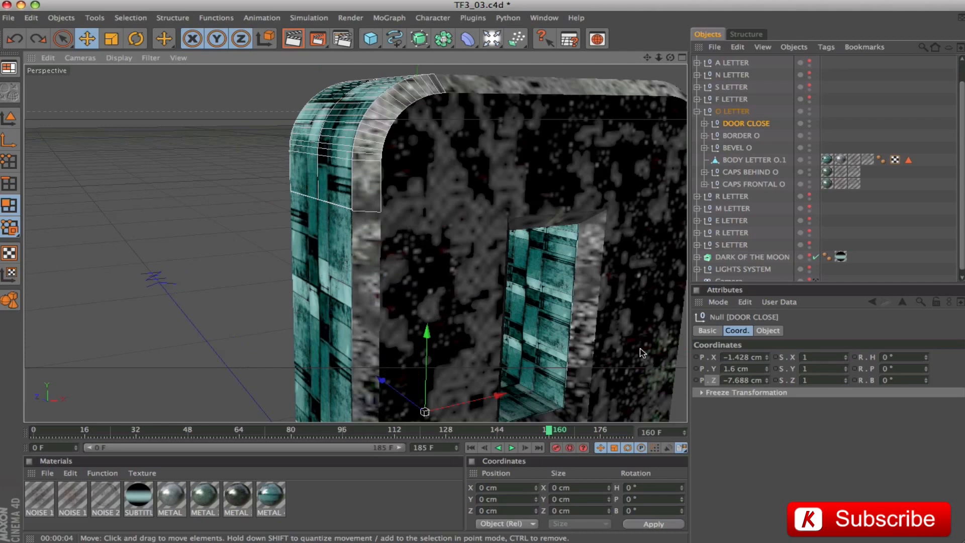
drag(648, 57, 634, 115)
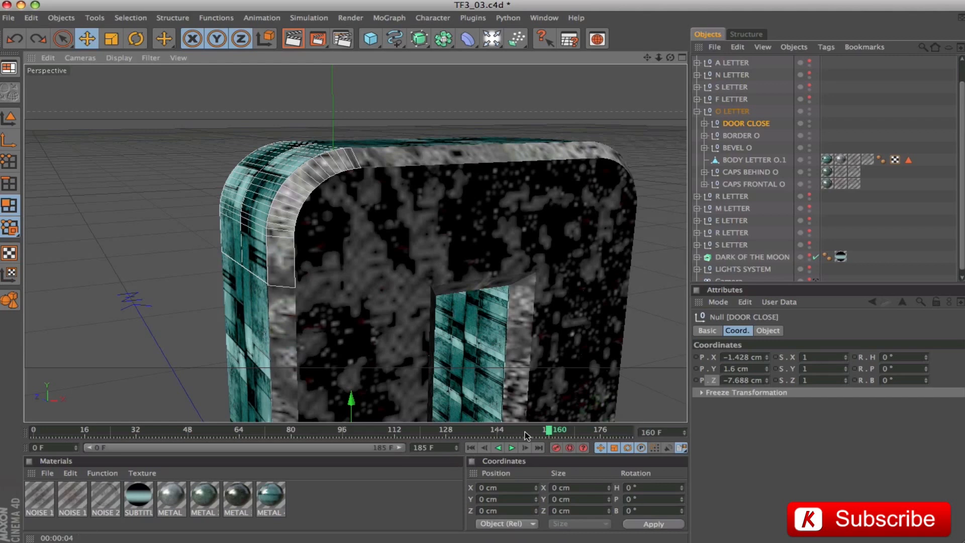
drag(549, 432, 34, 432)
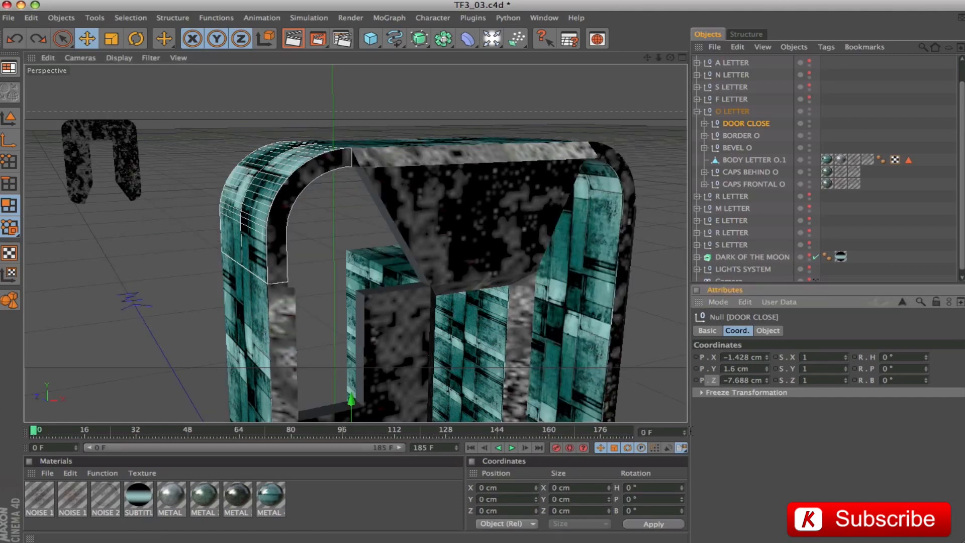
click(729, 380)
text(-13)
key(Return)
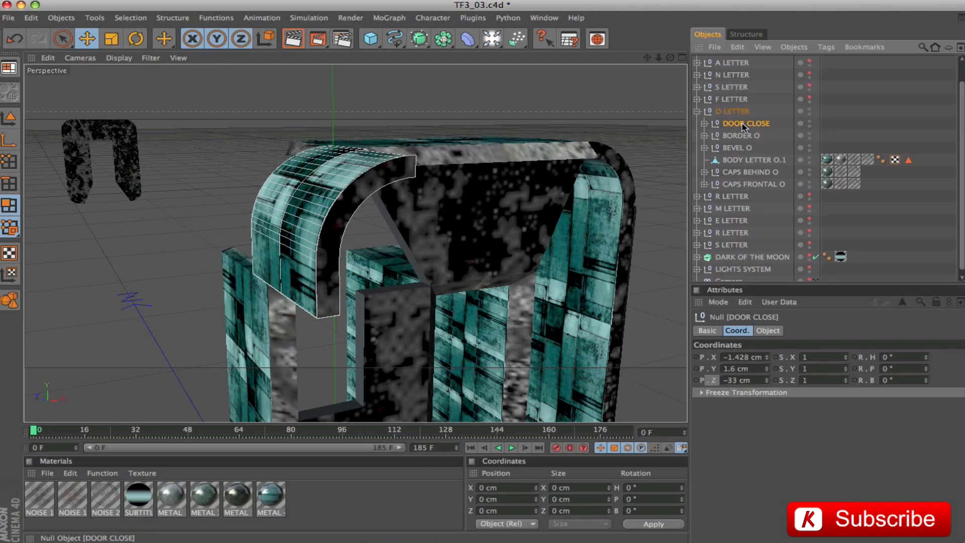
- Keyframe the Y position of DOOR CLOSE at 1.6 cm on frames 36 and 45
drag(33, 436, 153, 448)
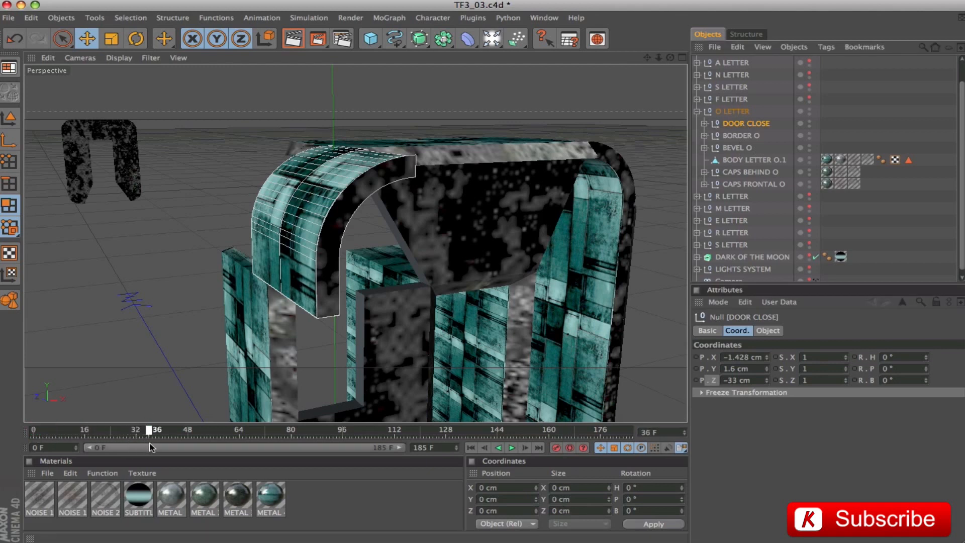
click(709, 371)
drag(147, 435, 178, 436)
ctrl+click(699, 371)
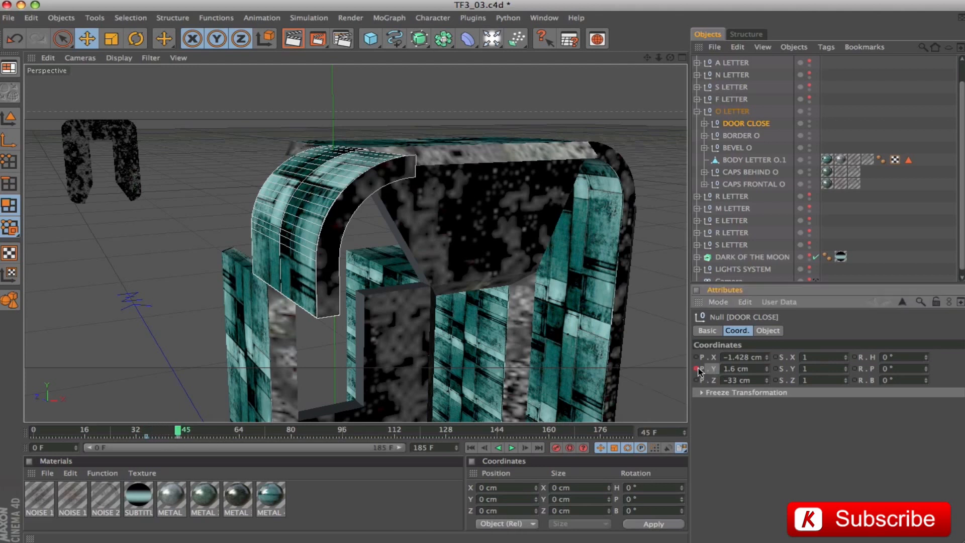
- Keyframe the Y position of DOOR CLOSE at 16 cm on frame 35
drag(156, 435, 147, 435)
click(751, 368)
text(16)
key(Return)
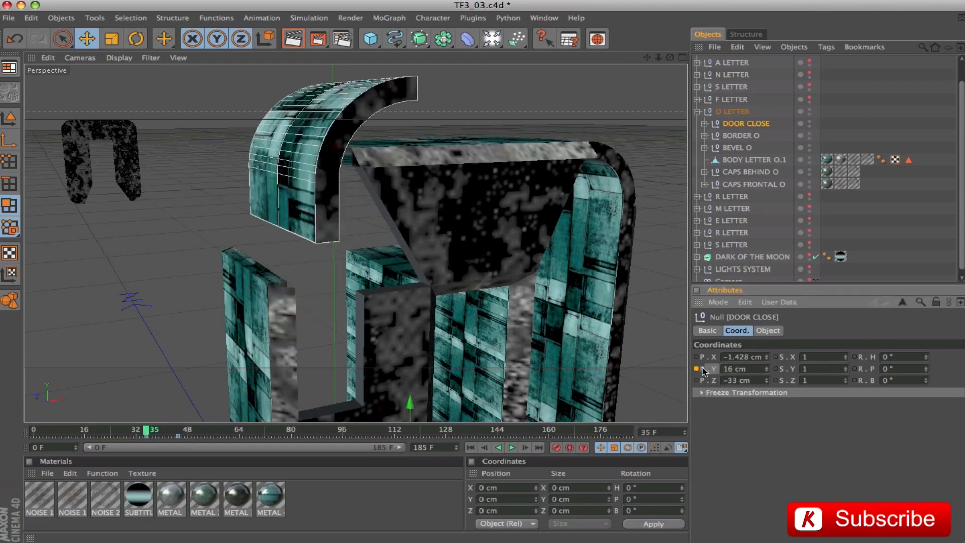
- Keyframe the Z position of DOOR CLOSE at -33 cm on frame 45 and -7.688 cm on frame 58, and preview the closing move
drag(151, 433, 178, 441)
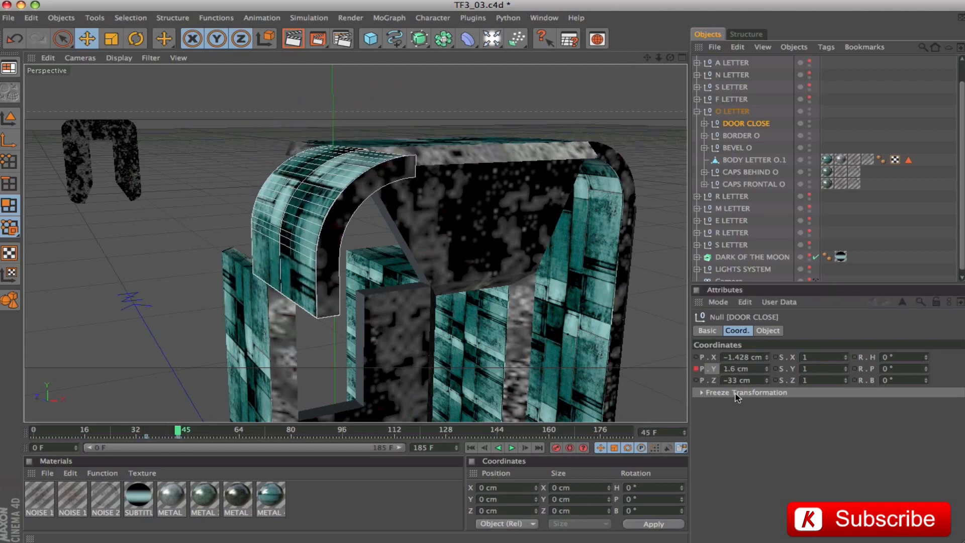
click(712, 383)
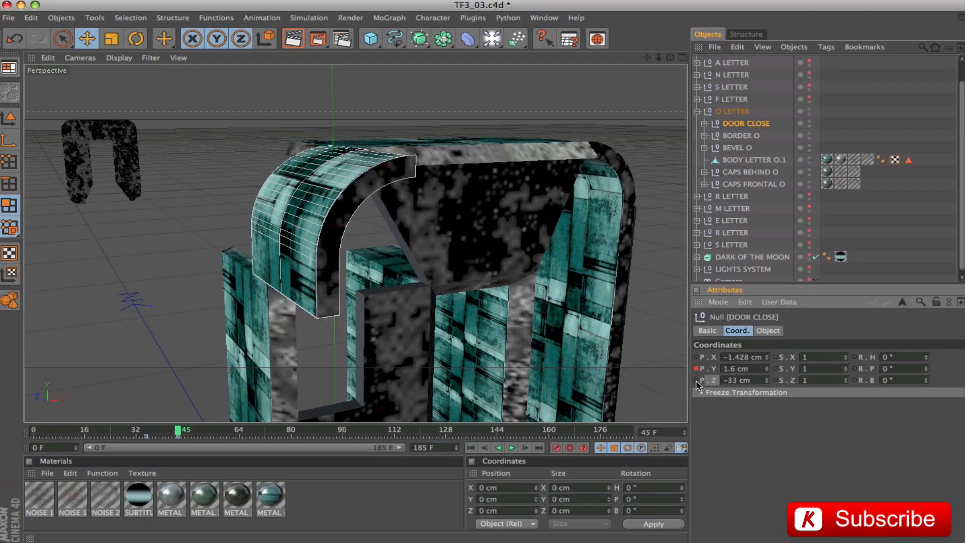
drag(178, 436, 220, 437)
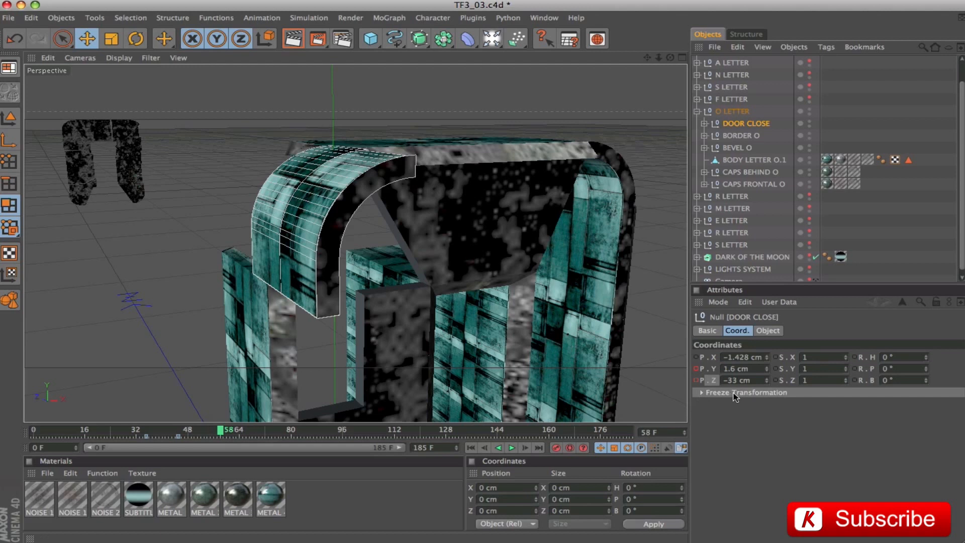
click(739, 380)
text(-)
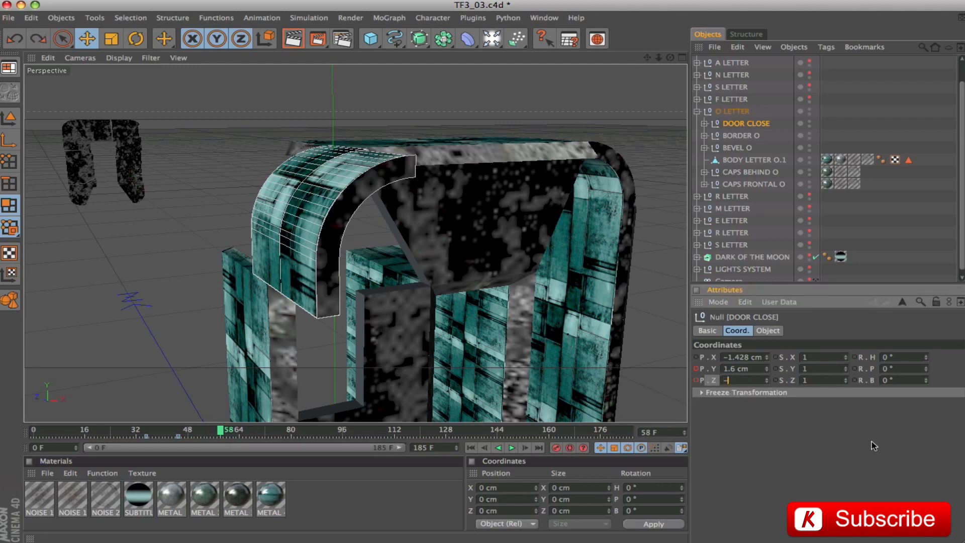
text(7.688)
key(Return)
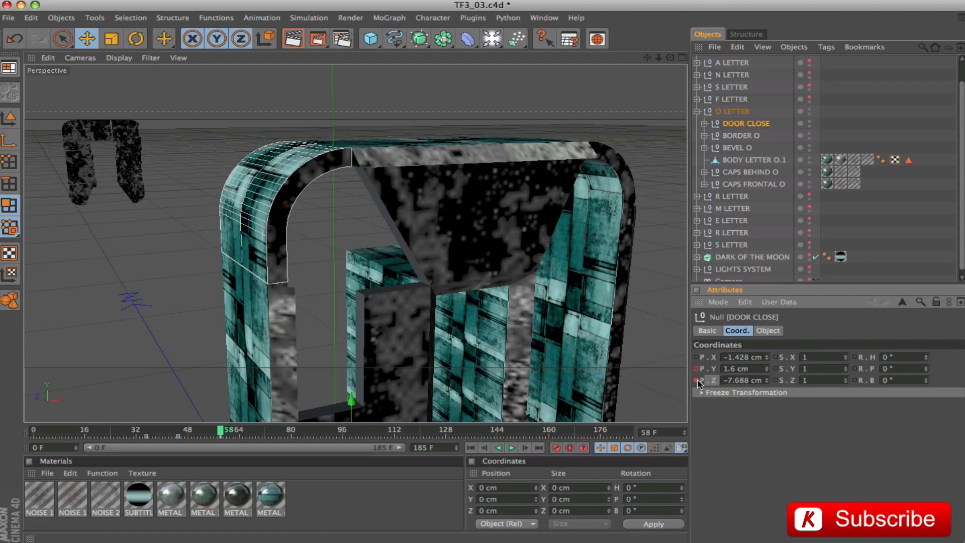
drag(221, 434, 146, 435)
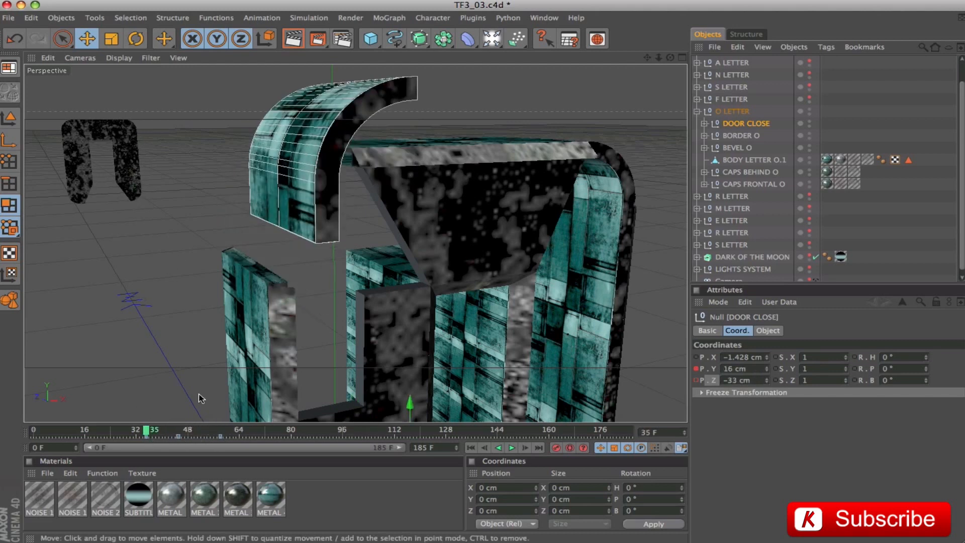
drag(146, 435, 223, 432)
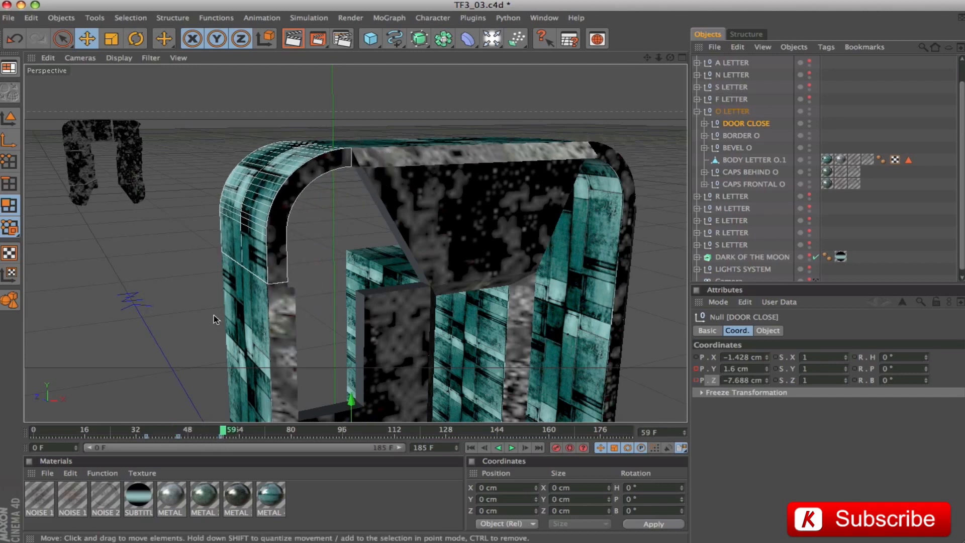
- Select O LETTER with all its child groups, frame it in the view and check the assembled letter up to frame 162
click(732, 112)
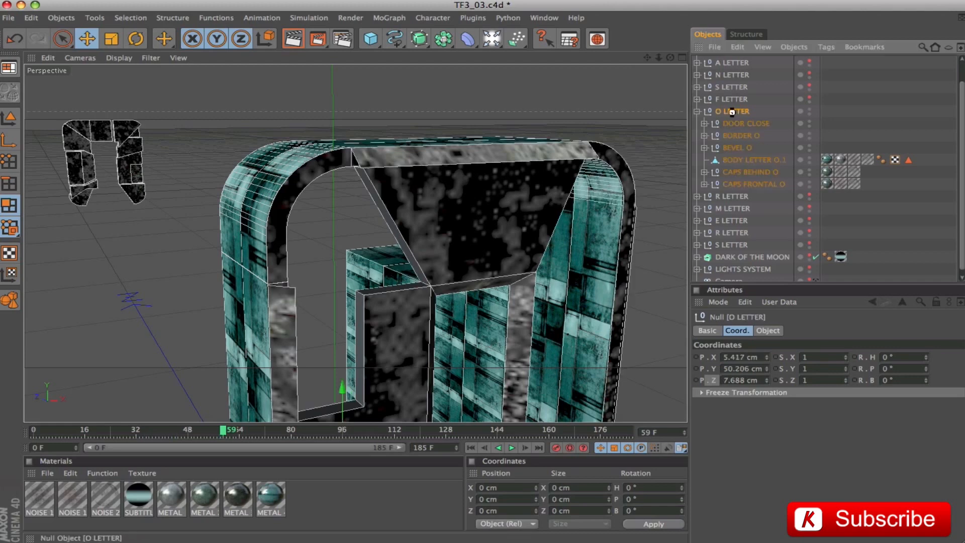
key(o)
drag(222, 432, 537, 432)
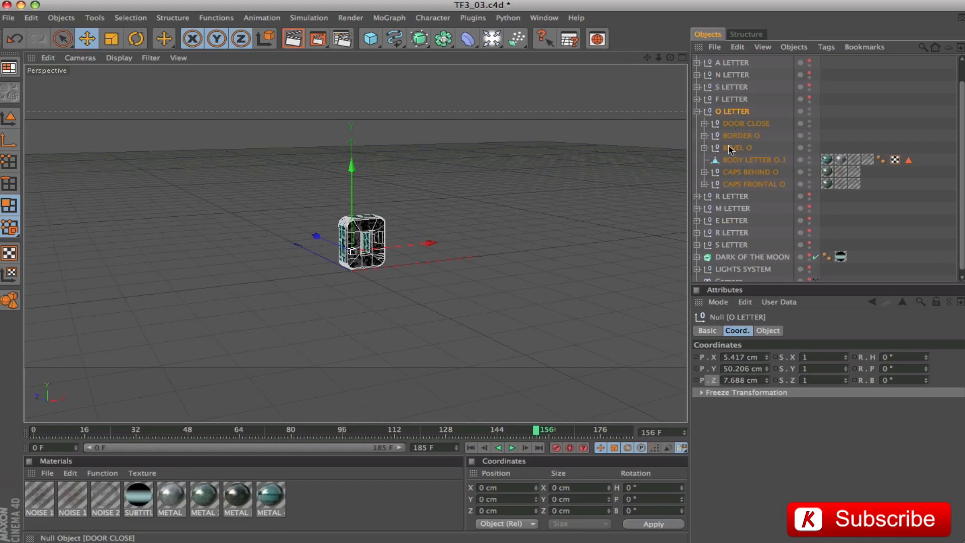
shift+click(729, 185)
key(o)
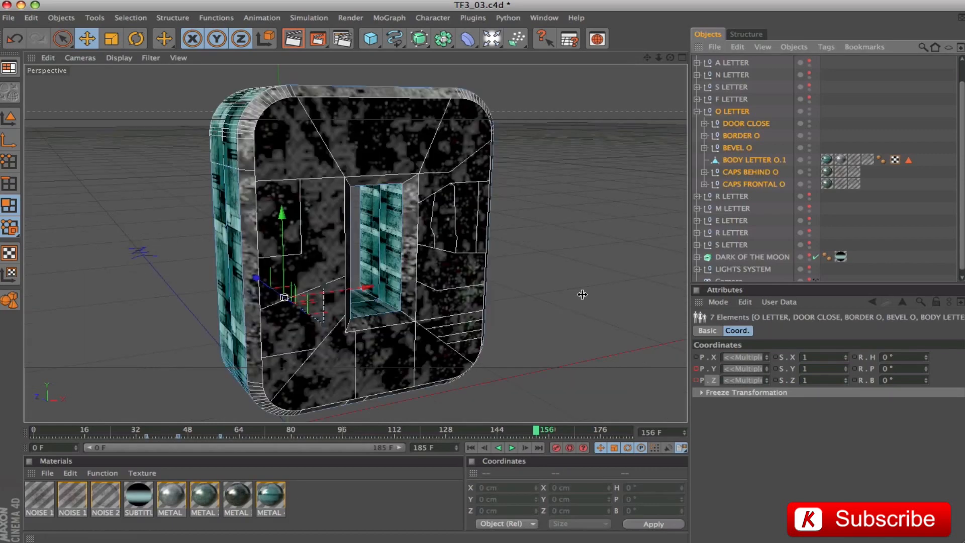
mouse_move(537, 431)
mouse_down()
mouse_move(292, 431)
mouse_move(555, 433)
mouse_up()
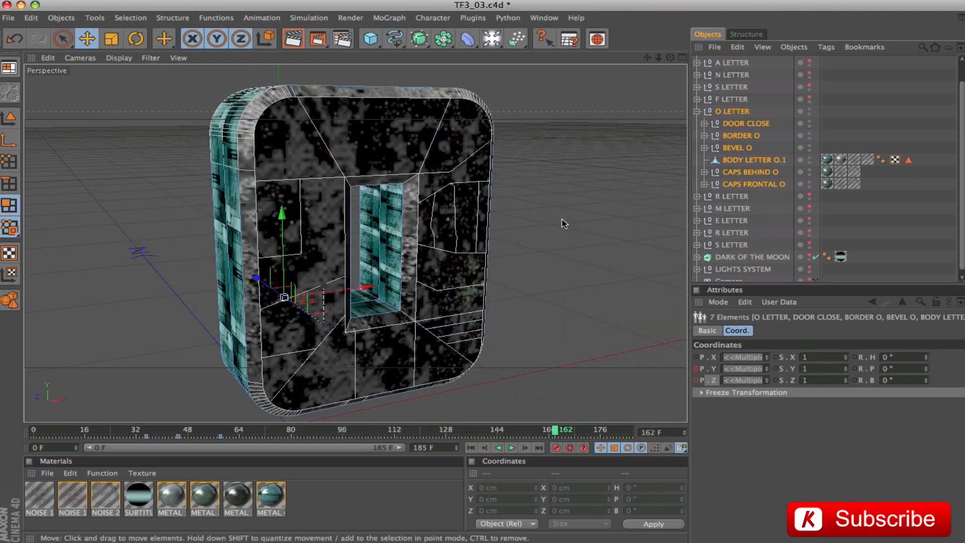
scroll(563, 224, down, 3)
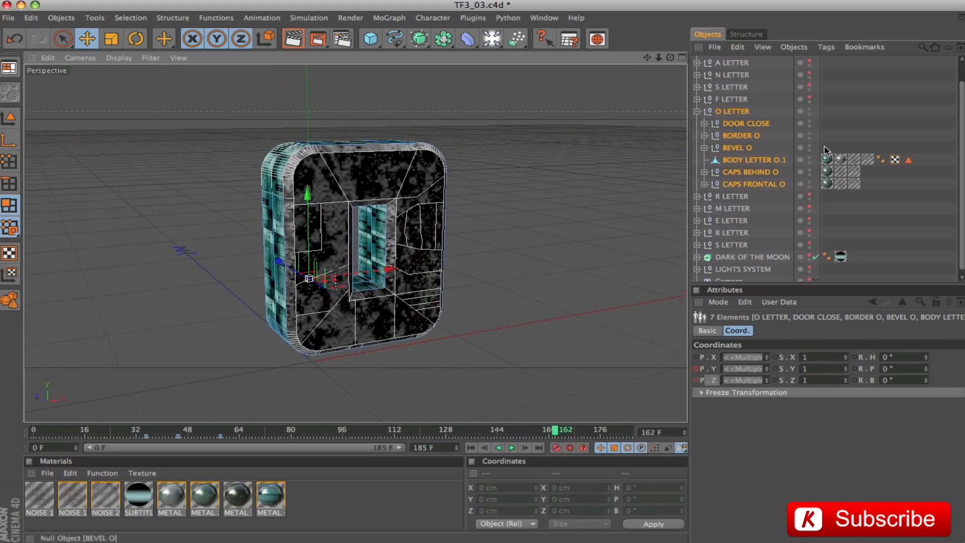
- Collapse the O LETTER group and go through the other letter groups in the object list
click(697, 111)
click(769, 126)
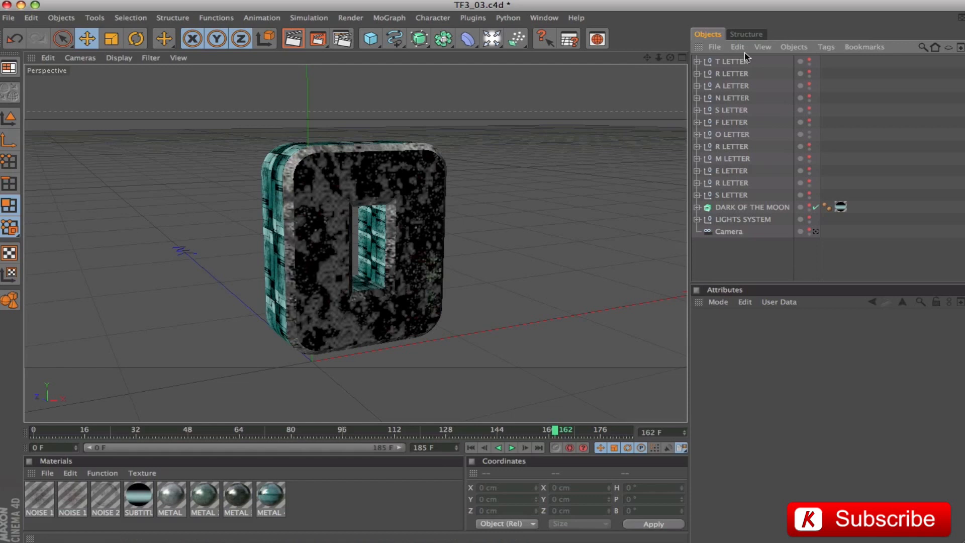
click(731, 122)
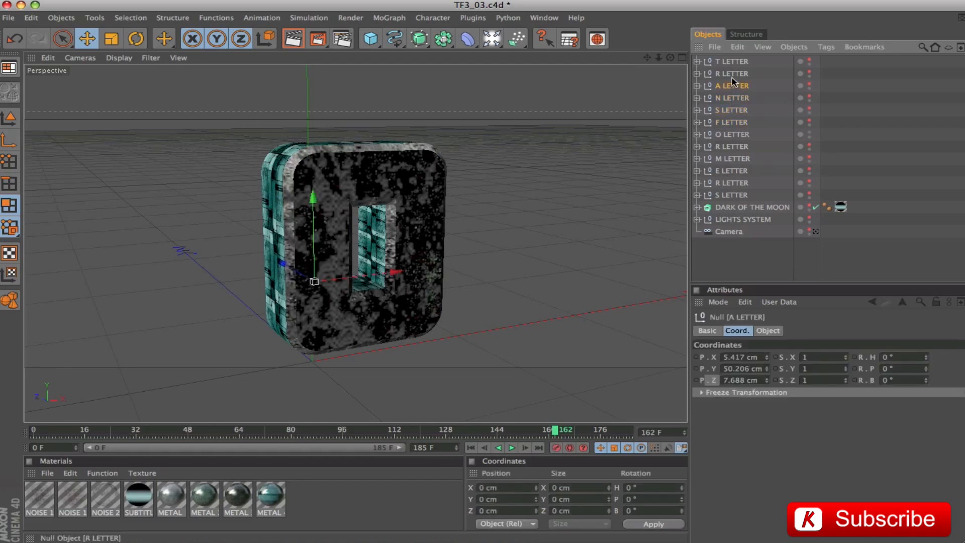
click(722, 147)
click(729, 168)
click(732, 194)
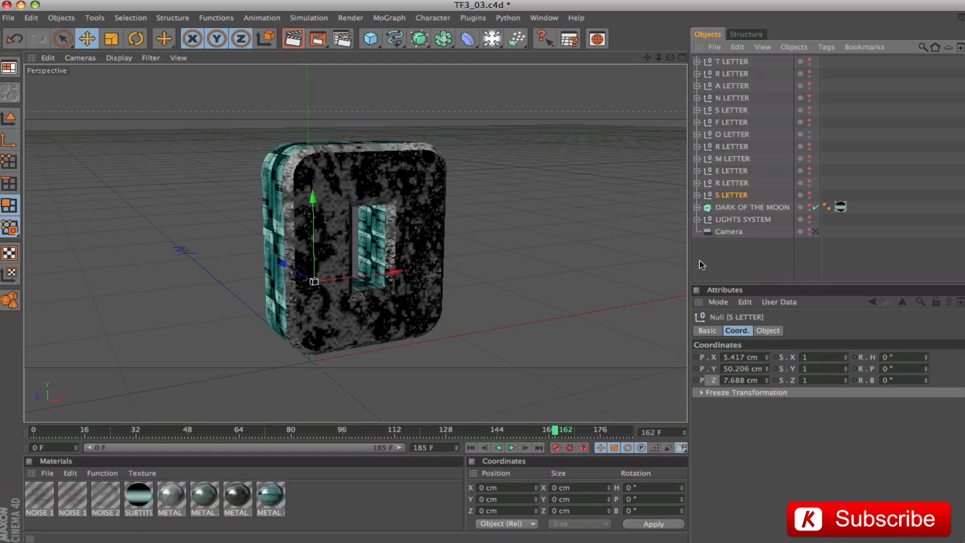
click(743, 256)
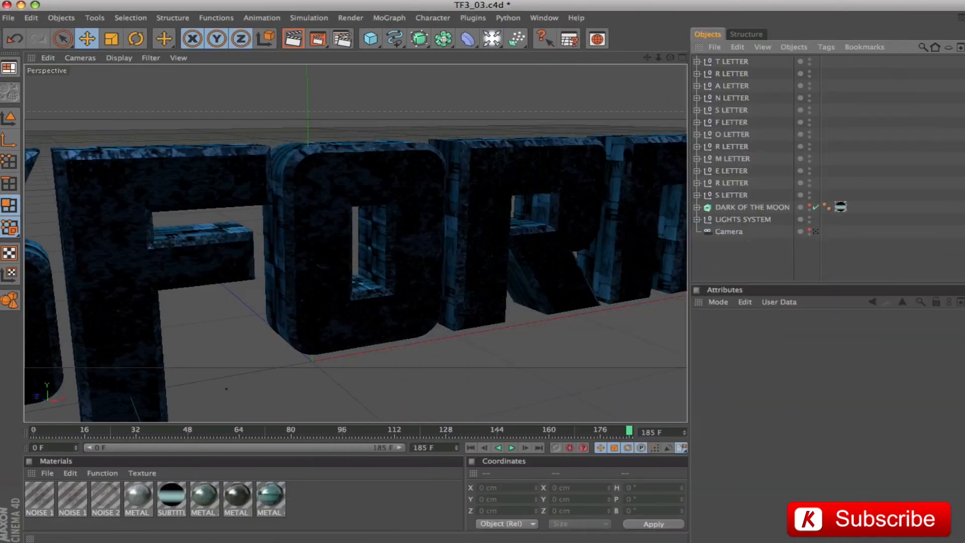
- Scrub back and forth through the assembly animation of all the letters close up around the O
drag(629, 433, 196, 437)
drag(193, 433, 513, 431)
click(170, 432)
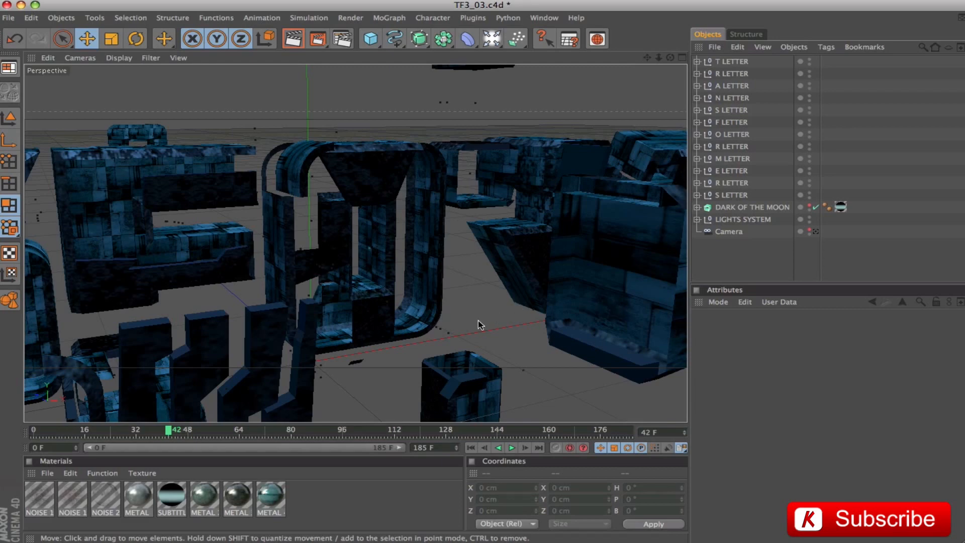
- Frame the whole TRANSFORMERS title from an angle and review its assembly from frame 42 to frame 185
alt+drag(465, 307, 465, 299)
alt+right_drag(493, 283, 499, 282)
alt+drag(502, 285, 543, 286)
alt+right_drag(542, 284, 525, 272)
mouse_move(648, 57)
mouse_down()
mouse_move(674, 39)
mouse_move(658, 48)
mouse_up()
alt+right_drag(485, 189, 532, 187)
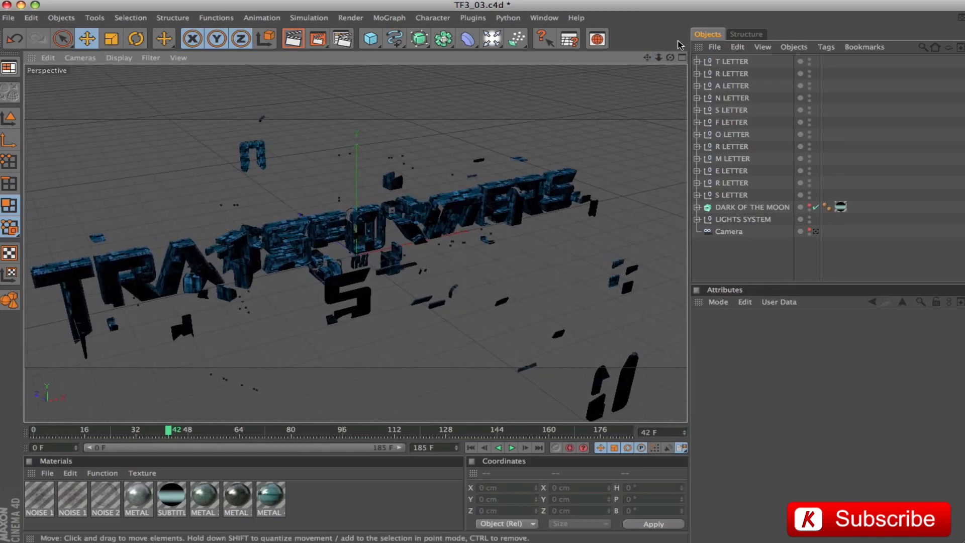
alt+middle_drag(463, 290, 491, 276)
drag(169, 429, 546, 443)
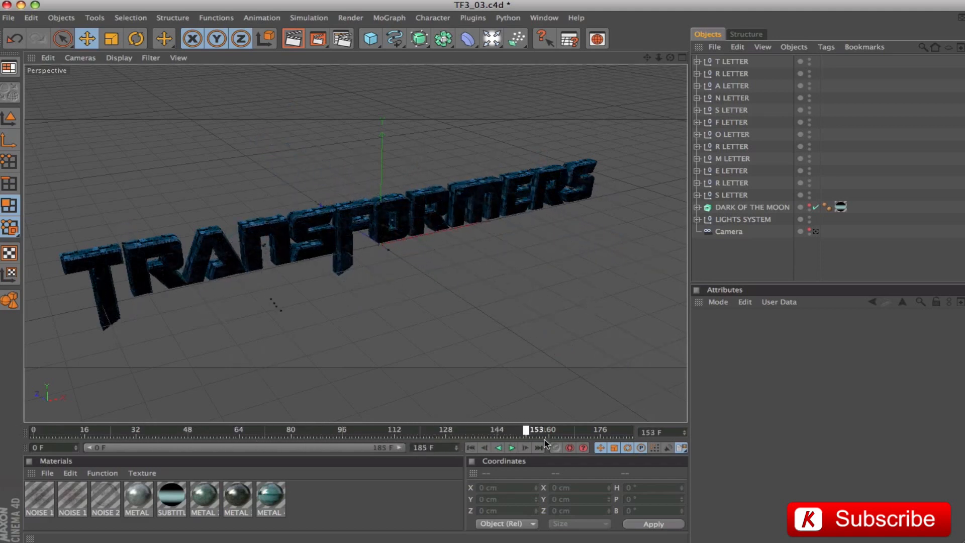
drag(627, 445, 632, 442)
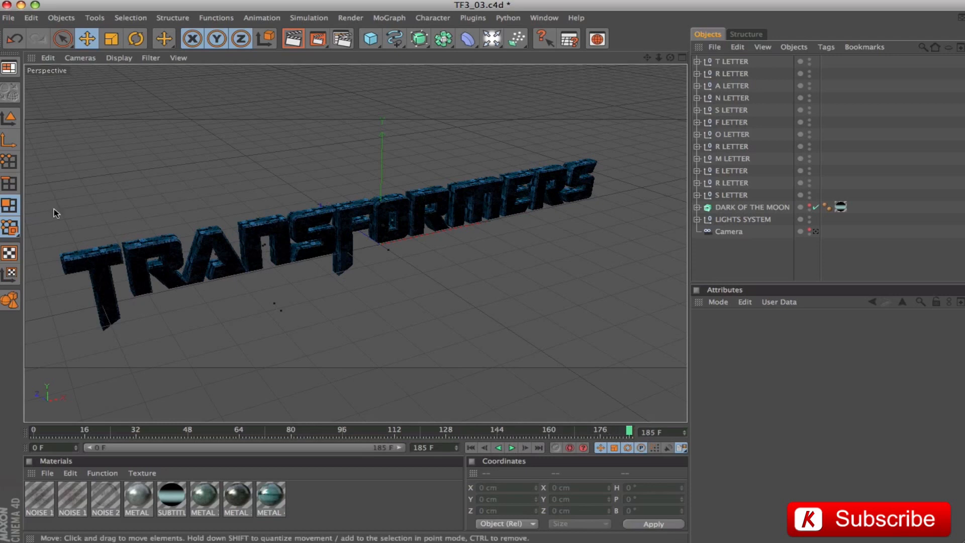
- Look through the scene Camera, review the title animation up to frame 185 and return to the free view
click(816, 231)
drag(629, 431, 1, 400)
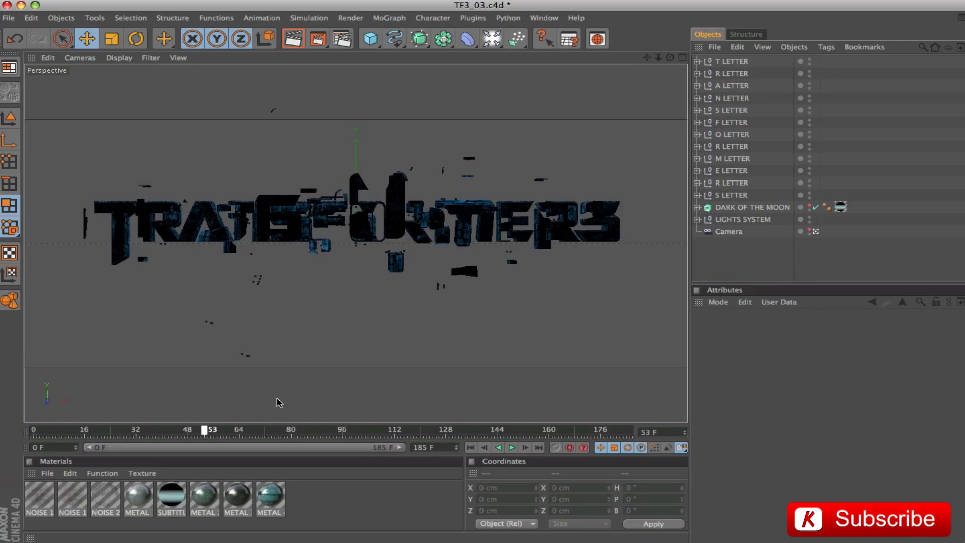
drag(280, 403, 657, 388)
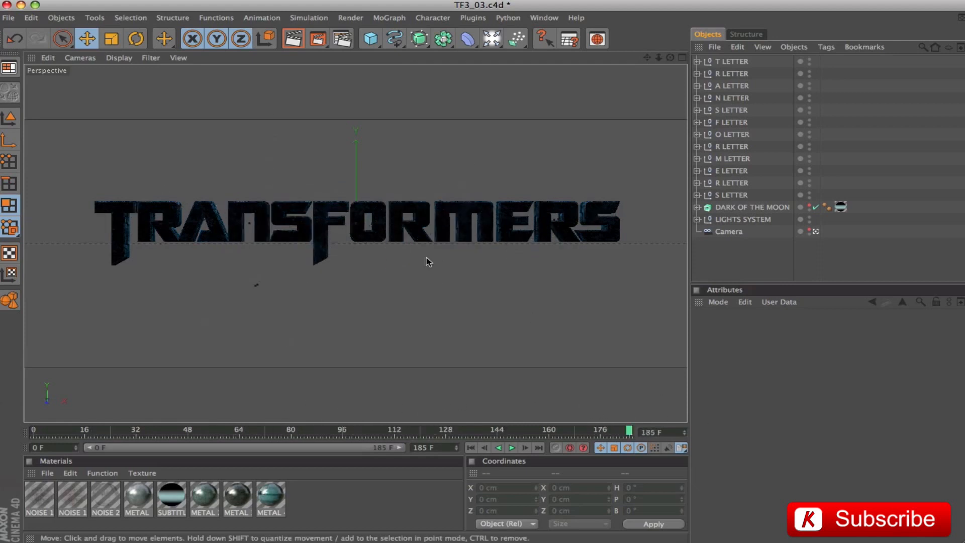
click(816, 232)
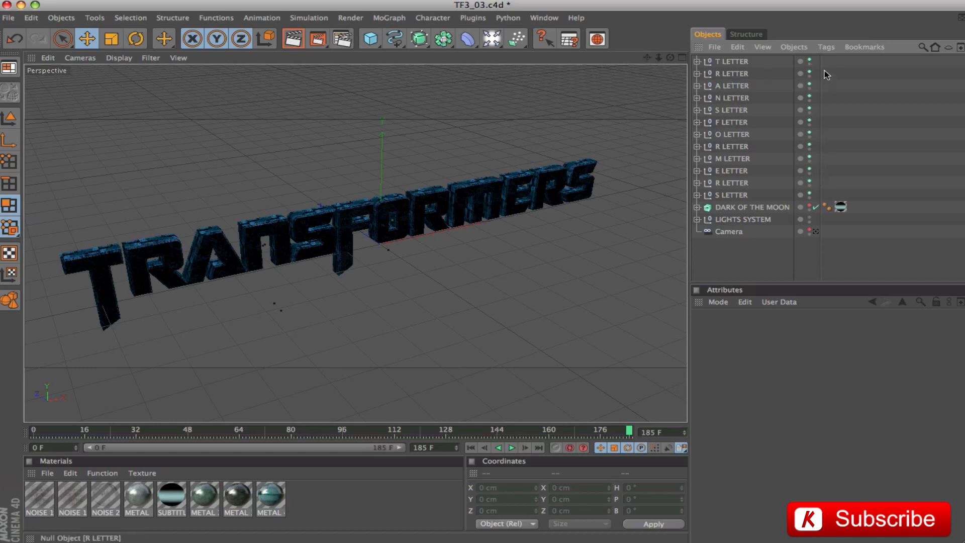
- Hide all the letter groups except F LETTER and frame the selected F in the view
click(809, 193)
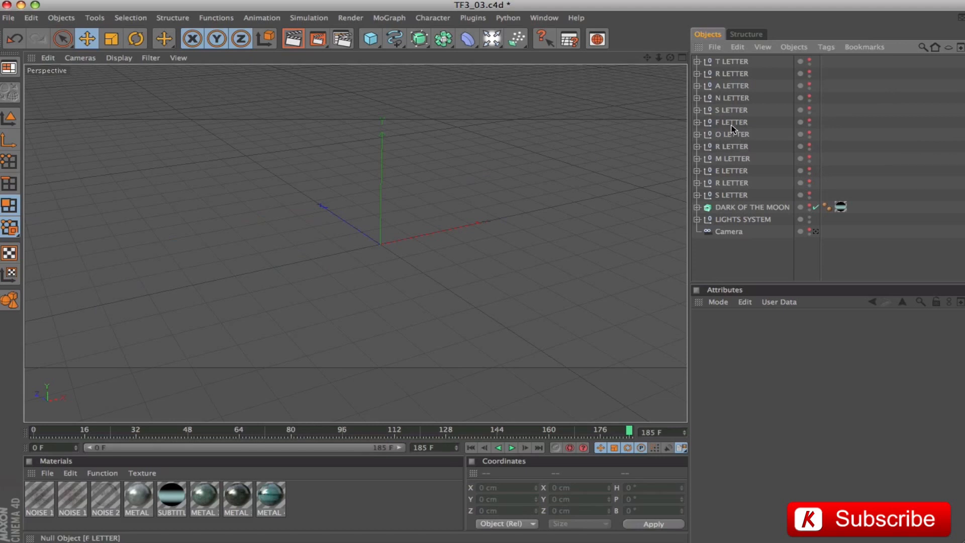
click(793, 124)
click(809, 121)
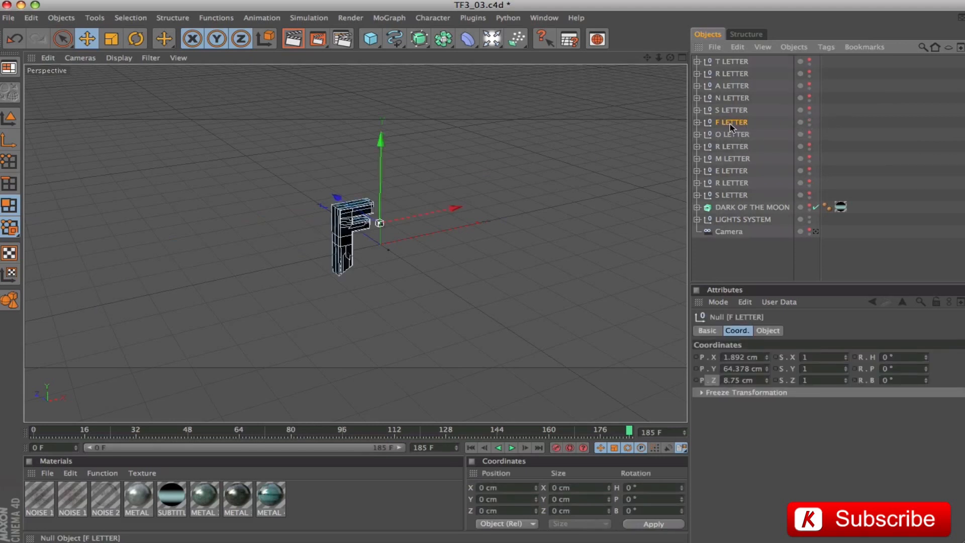
key(o)
mouse_move(648, 57)
mouse_down()
mouse_move(671, 118)
mouse_move(731, 113)
mouse_up()
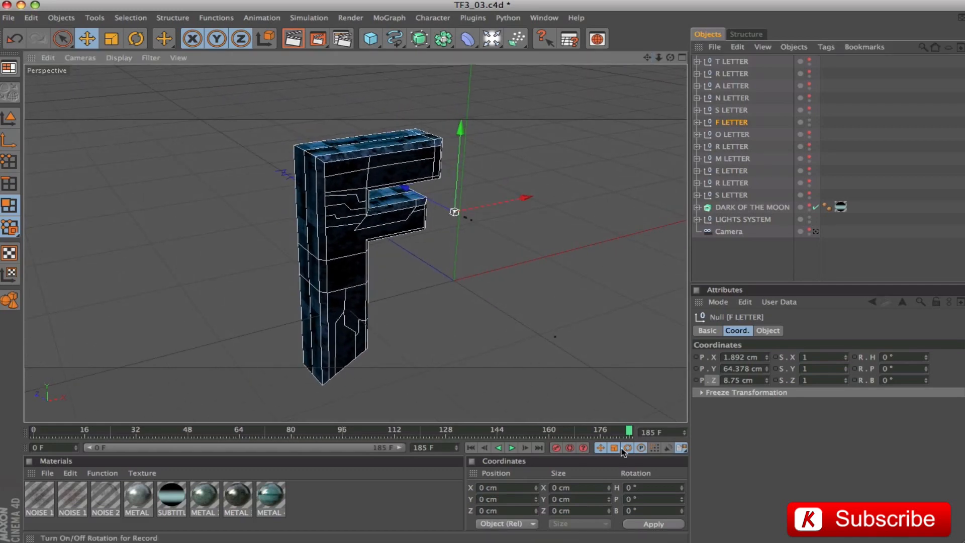
- Review the F LETTER's assembly over the timeline and expand its group with PART 1 collapsed
drag(630, 432, 150, 423)
drag(295, 439, 592, 438)
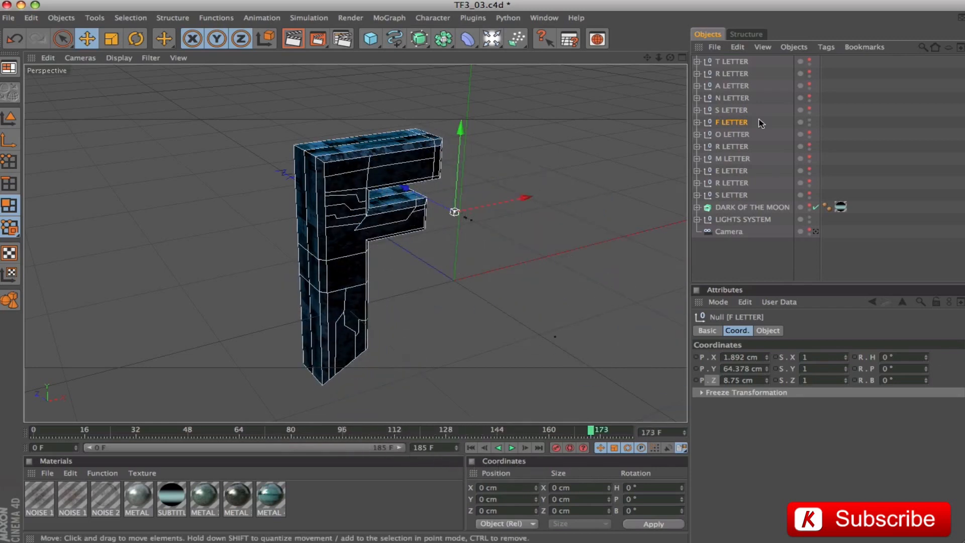
click(699, 121)
click(697, 122)
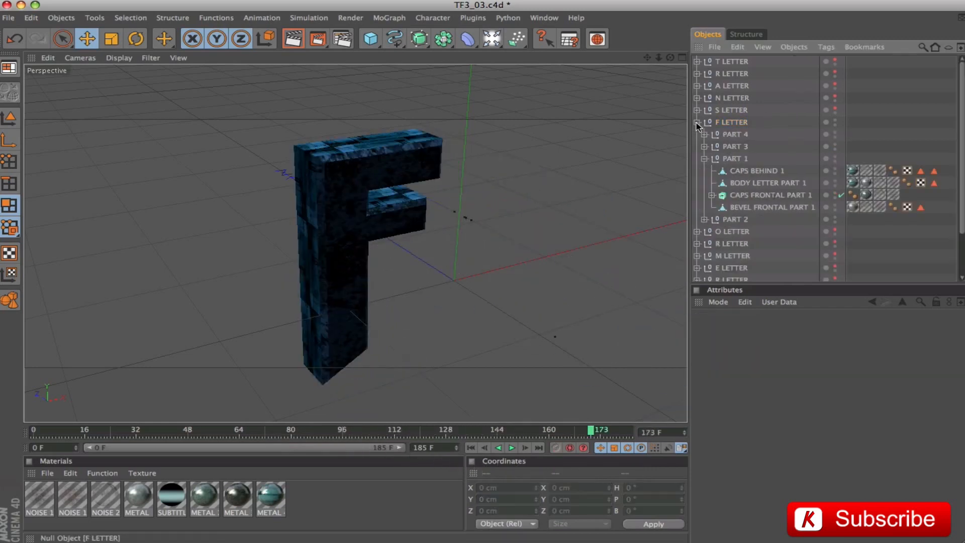
click(705, 159)
- Examine PART 2, PART 1, PART 3 and PART 4 of the F LETTER in turn, checking PART 4 on the timeline
click(734, 171)
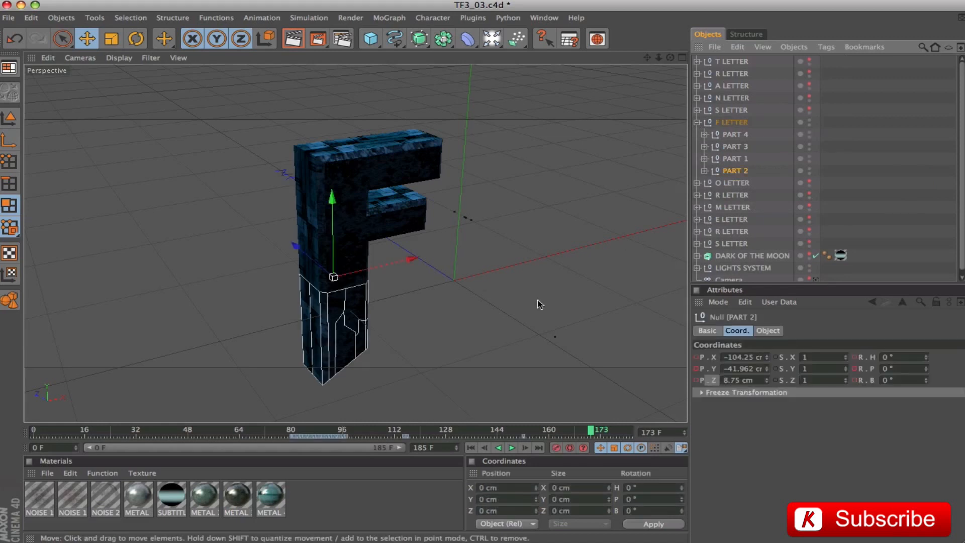
drag(332, 229, 333, 247)
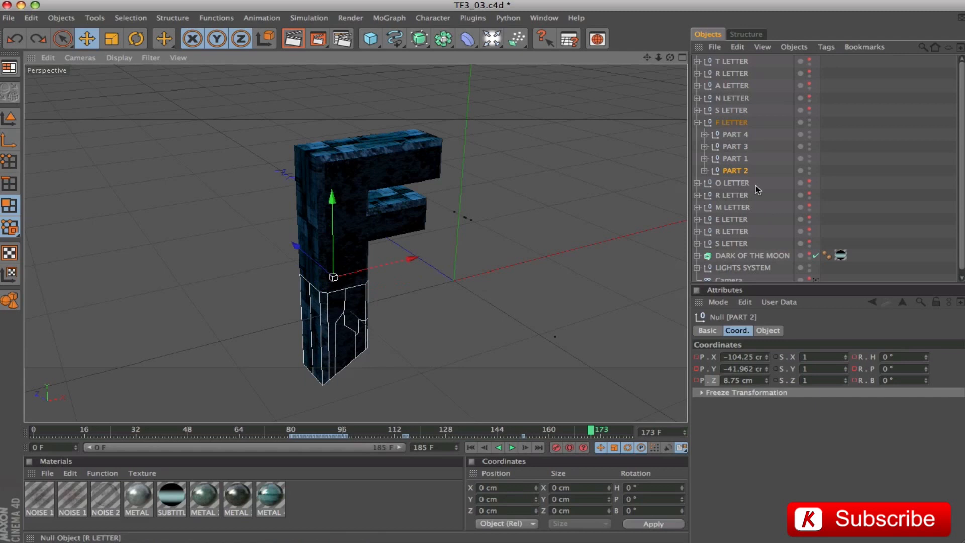
click(733, 159)
click(731, 147)
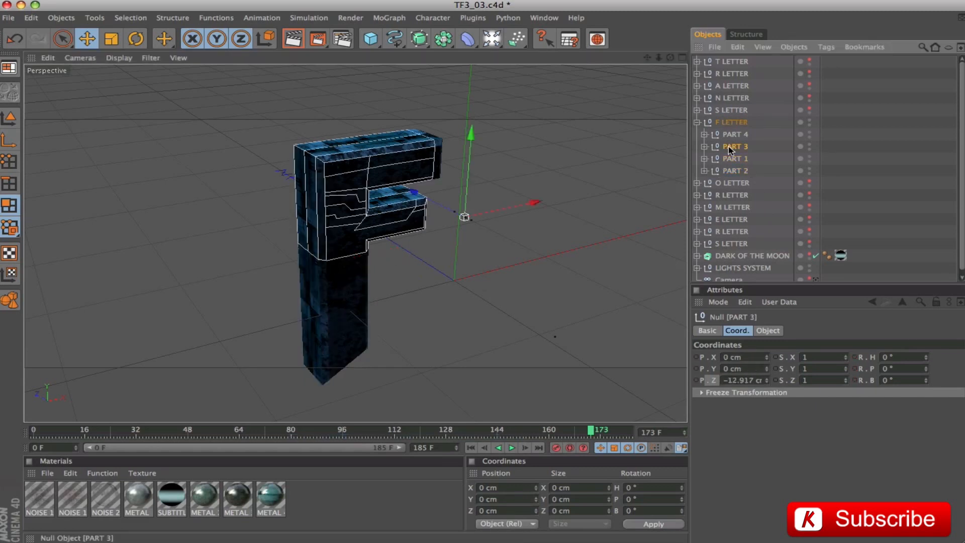
click(441, 171)
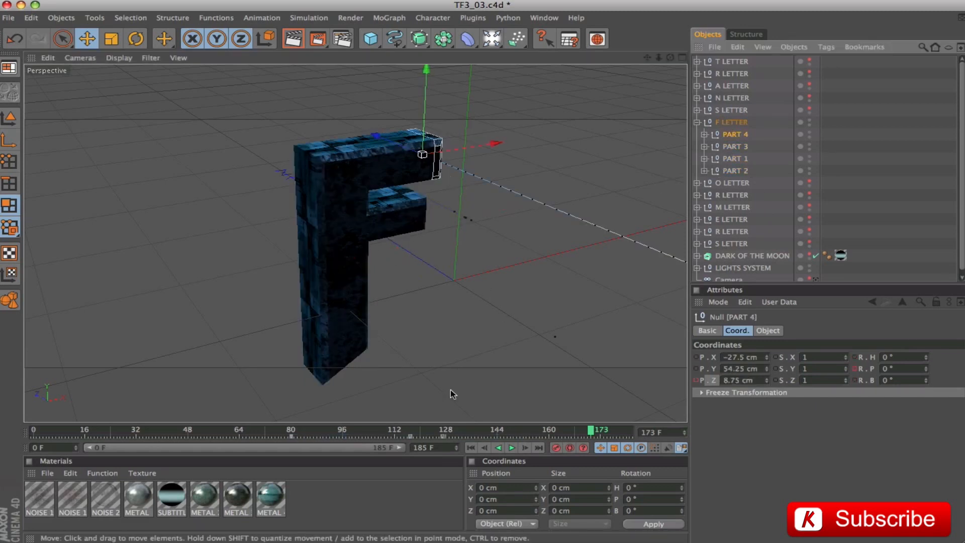
click(584, 431)
drag(517, 432, 610, 429)
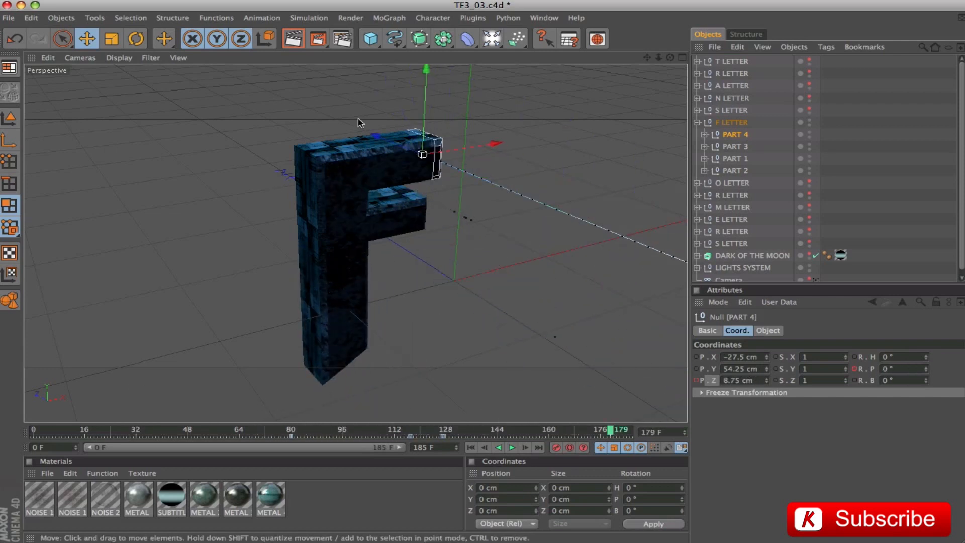
- Collapse the F LETTER group and hide it
click(697, 122)
click(810, 120)
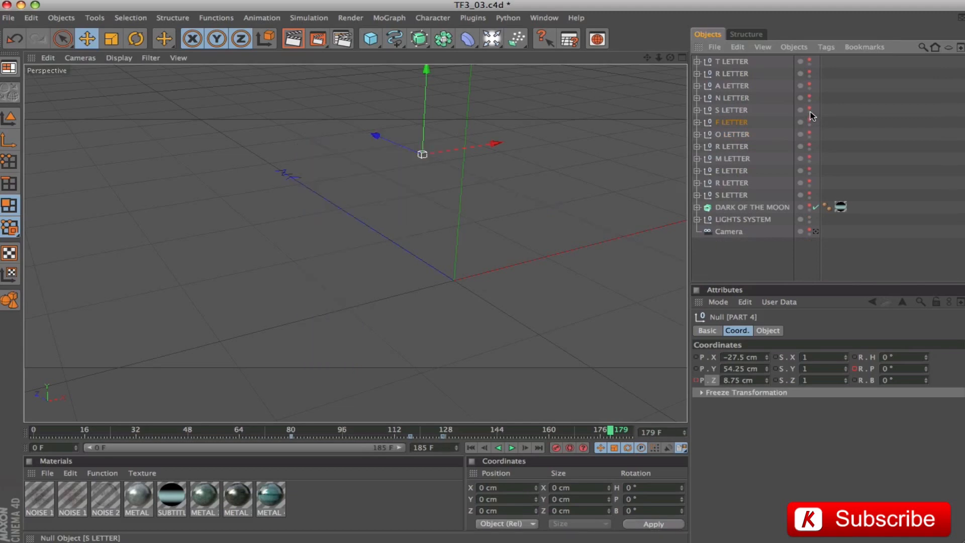
- Show the S LETTER below N LETTER, review its assembly over the timeline, and hide it again
click(810, 110)
click(735, 110)
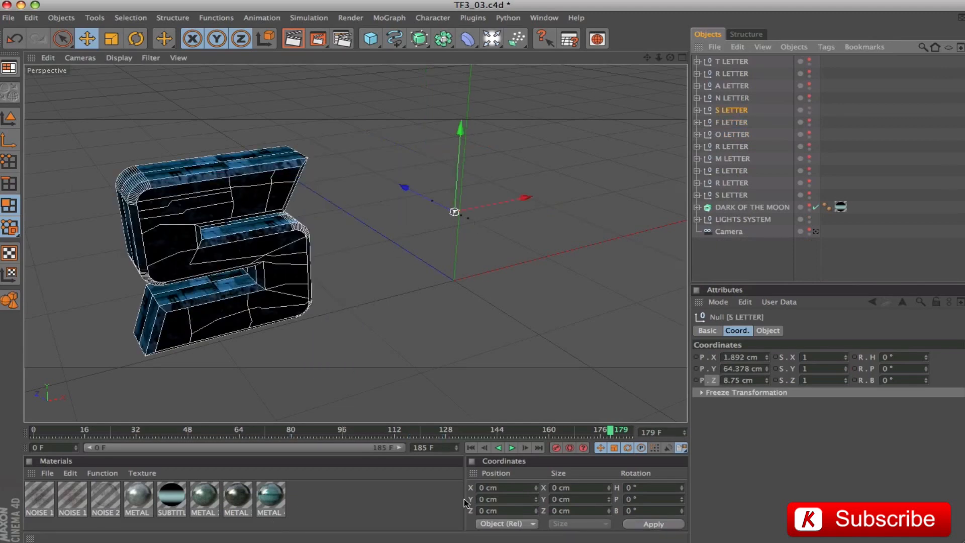
mouse_move(616, 433)
mouse_down()
mouse_move(301, 431)
mouse_move(381, 416)
mouse_move(521, 441)
mouse_move(610, 437)
mouse_up()
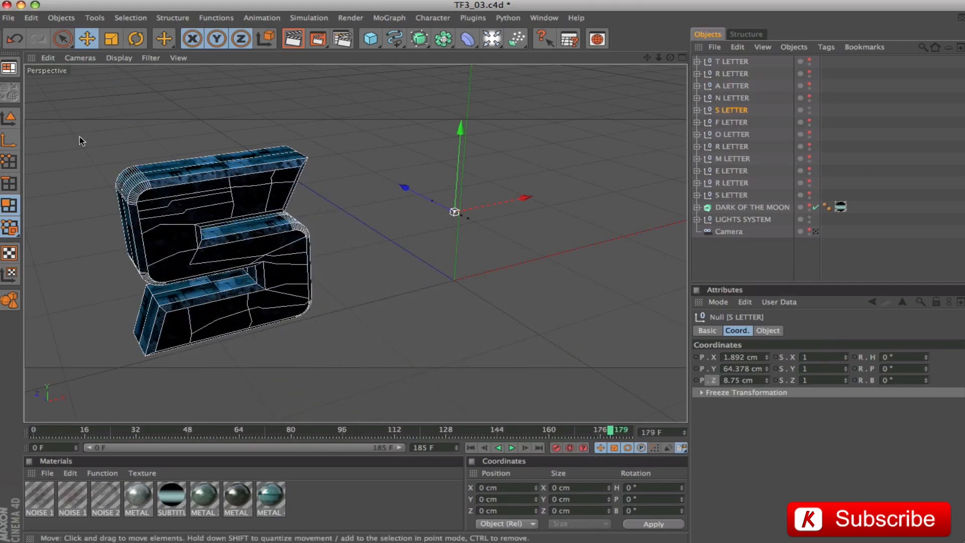
click(810, 109)
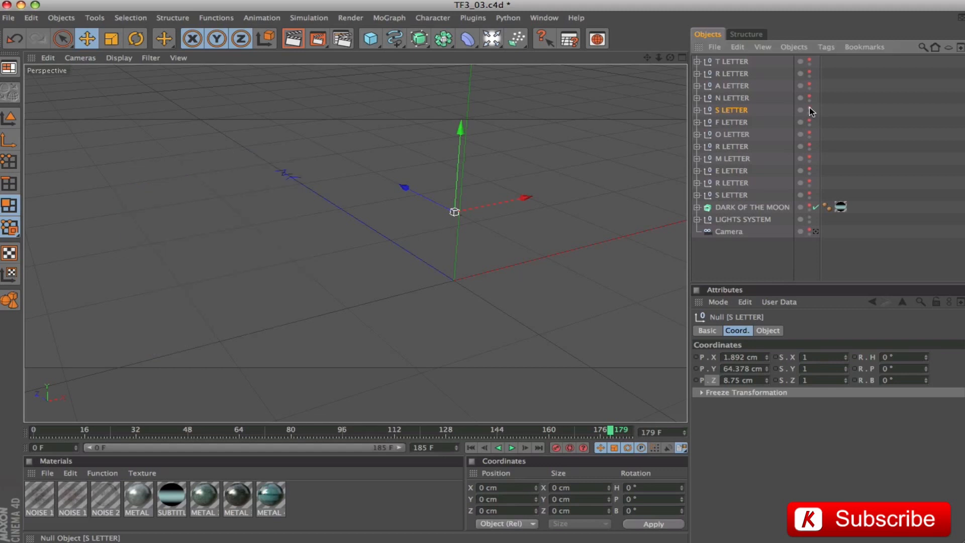
- Show the R LETTER below O LETTER and review how its pieces assemble over the timeline
click(732, 146)
click(810, 146)
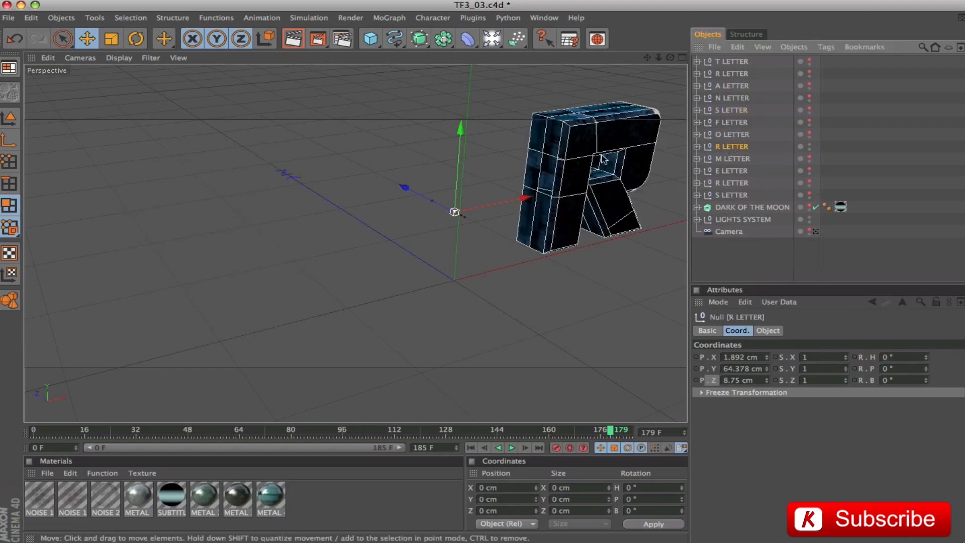
drag(469, 422, 257, 403)
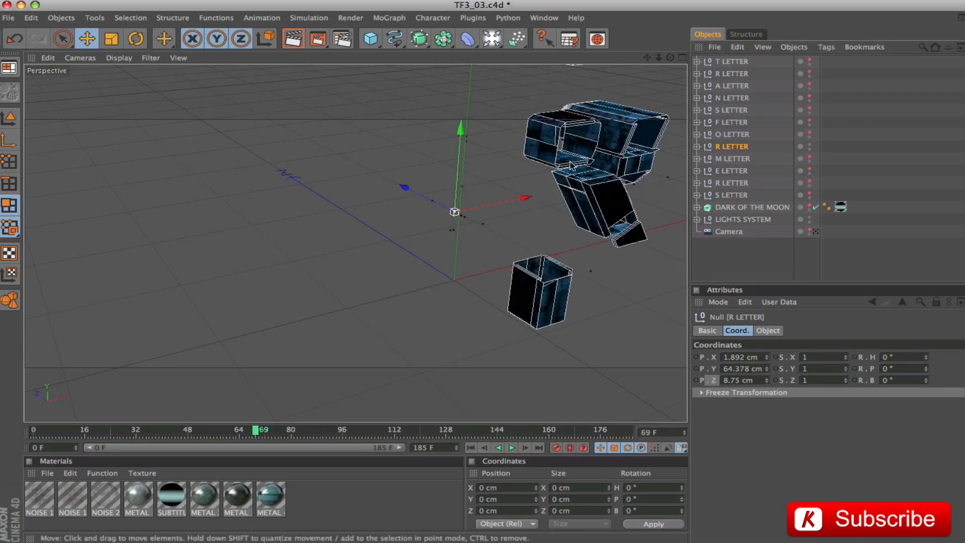
drag(260, 431, 637, 459)
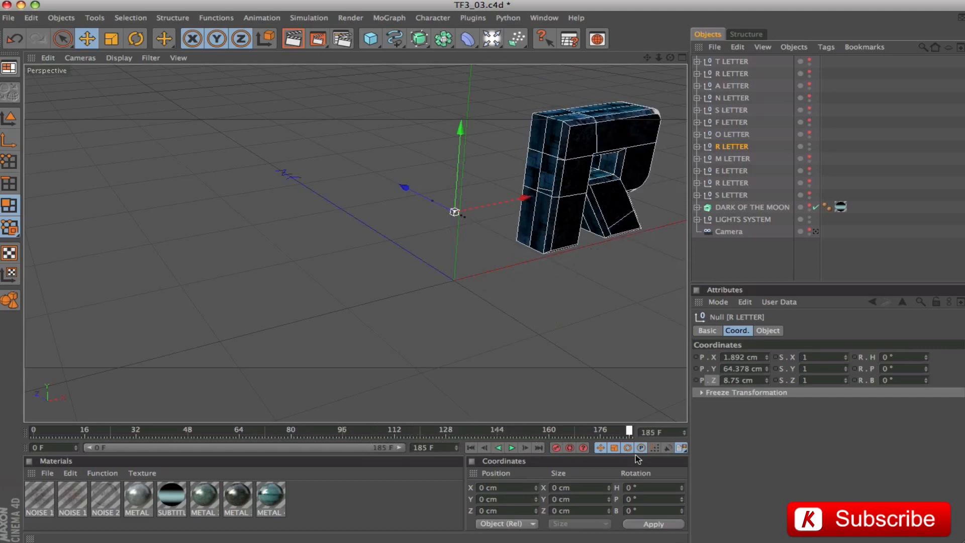
- Show the M LETTER in place of the R LETTER, check its animation over the timeline, and hide it
click(809, 157)
click(810, 144)
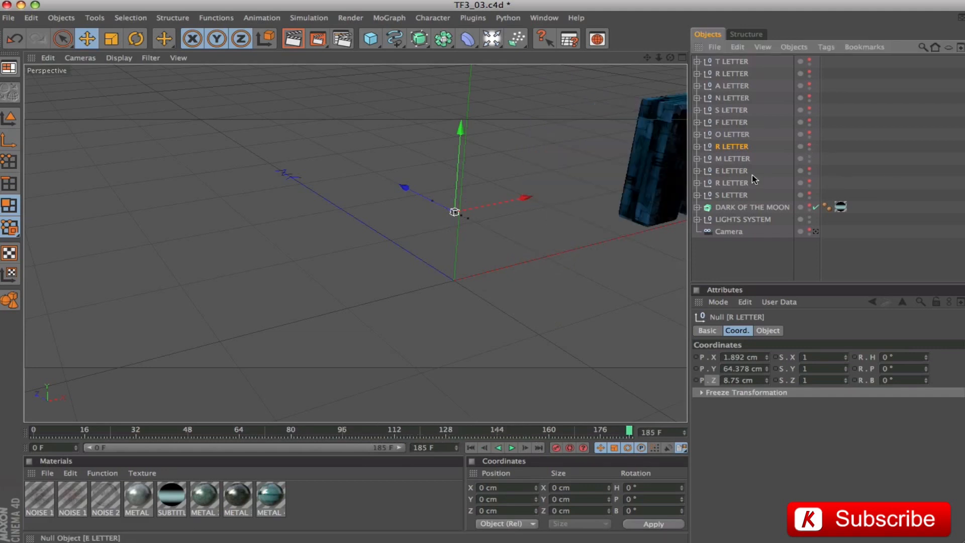
click(735, 159)
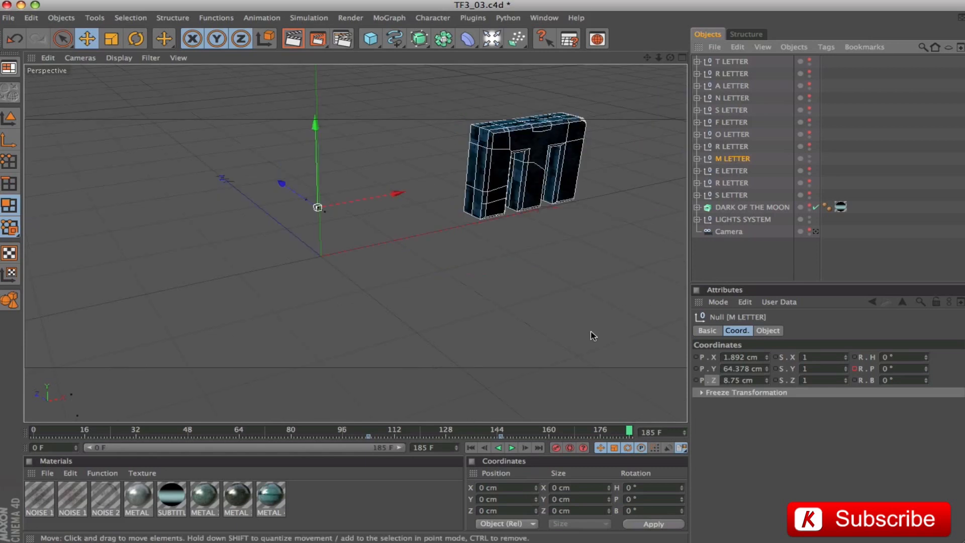
drag(648, 58, 380, 415)
mouse_move(629, 431)
mouse_down()
mouse_move(302, 431)
mouse_move(631, 431)
mouse_up()
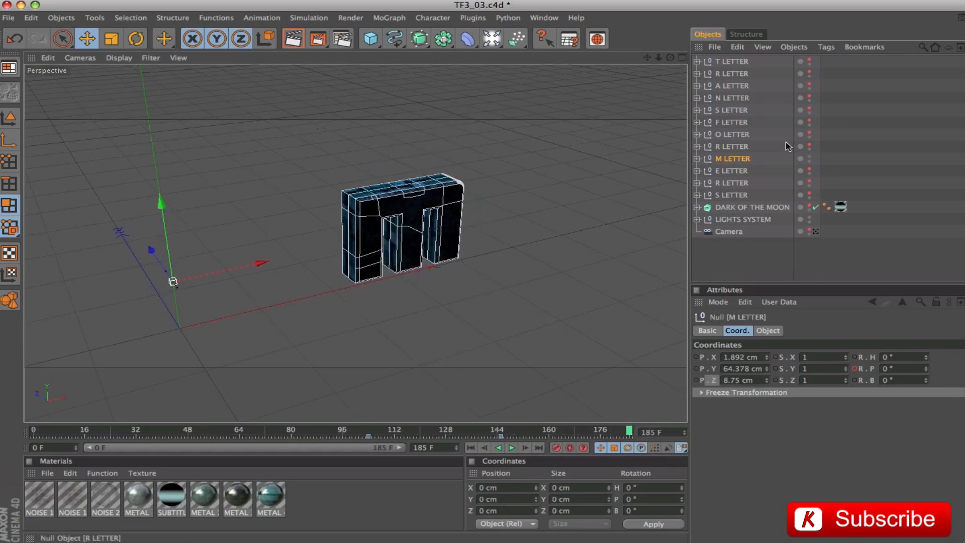
click(810, 157)
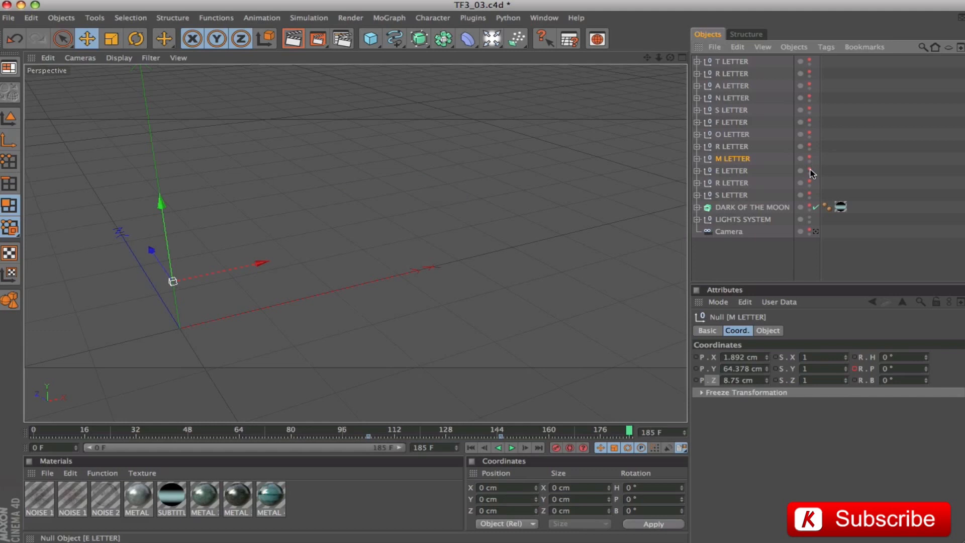
- Show the E LETTER, review its assembly over the timeline, and hide it again
click(810, 170)
mouse_move(609, 430)
mouse_down()
mouse_move(619, 431)
mouse_move(409, 430)
mouse_move(629, 439)
mouse_up()
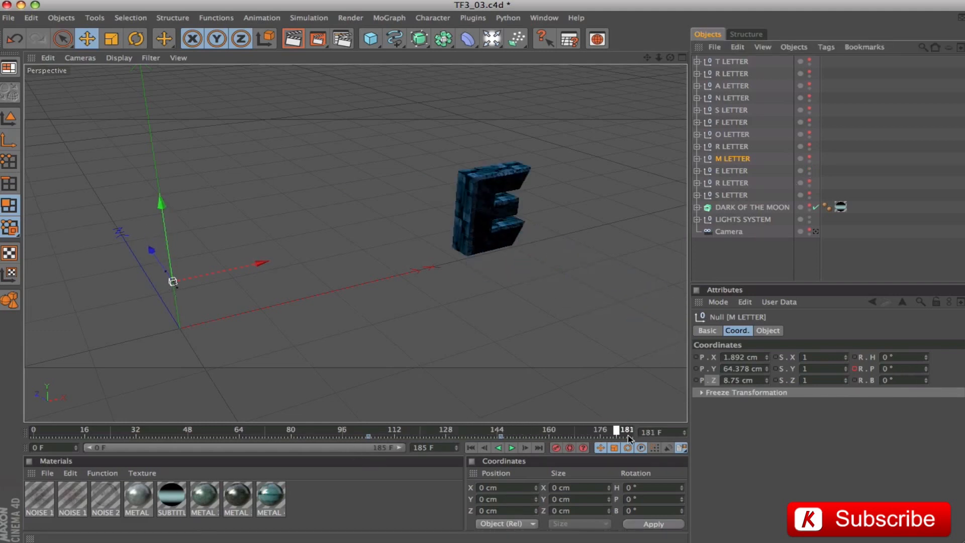
click(810, 170)
- Show the R LETTER below E LETTER, review its assembly over the timeline, and hide it again
click(809, 182)
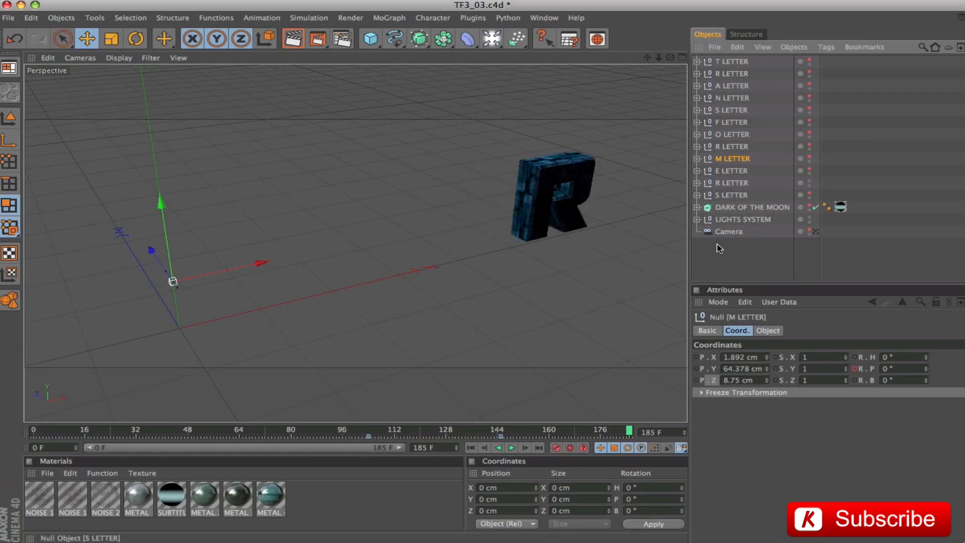
drag(524, 429, 629, 437)
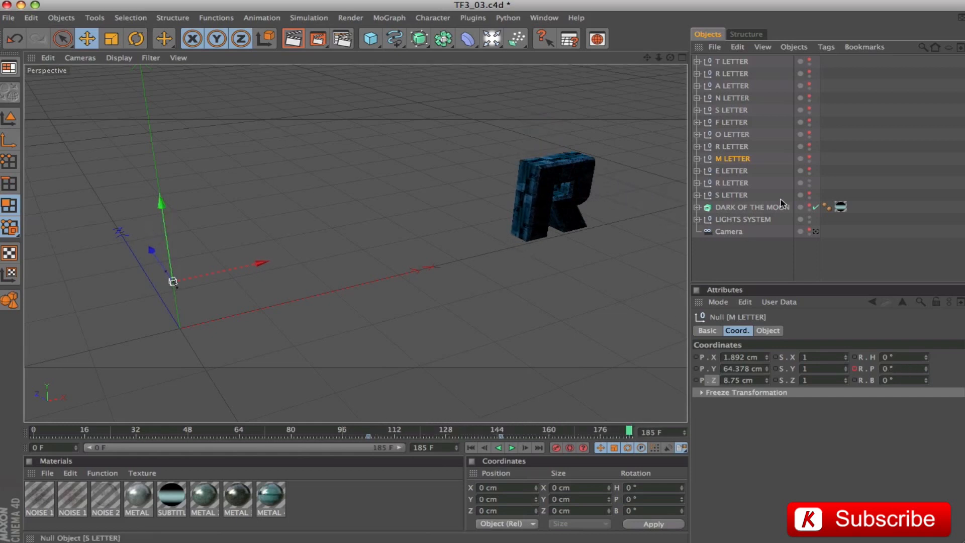
click(810, 181)
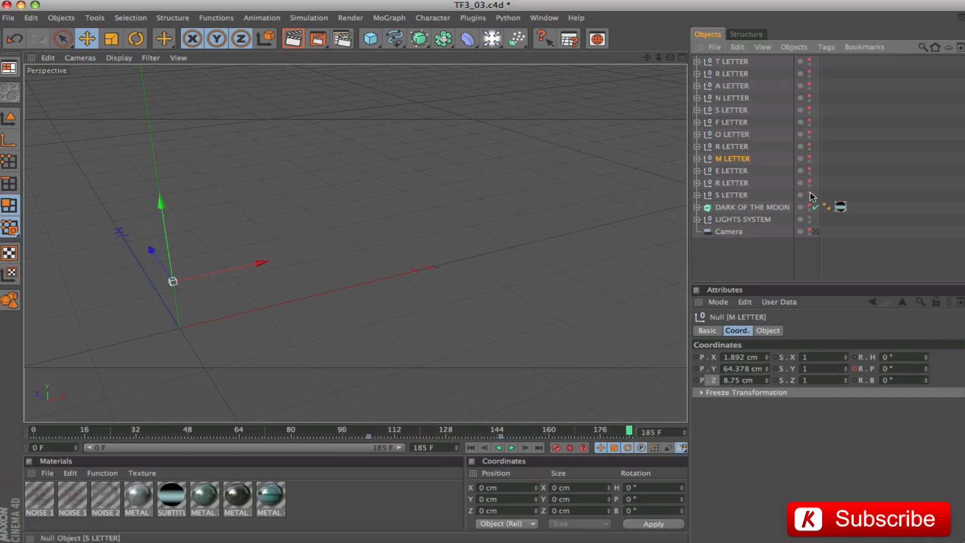
- Show the final S LETTER up close and review its assembly through to frame 185
click(810, 194)
drag(647, 57, 360, 102)
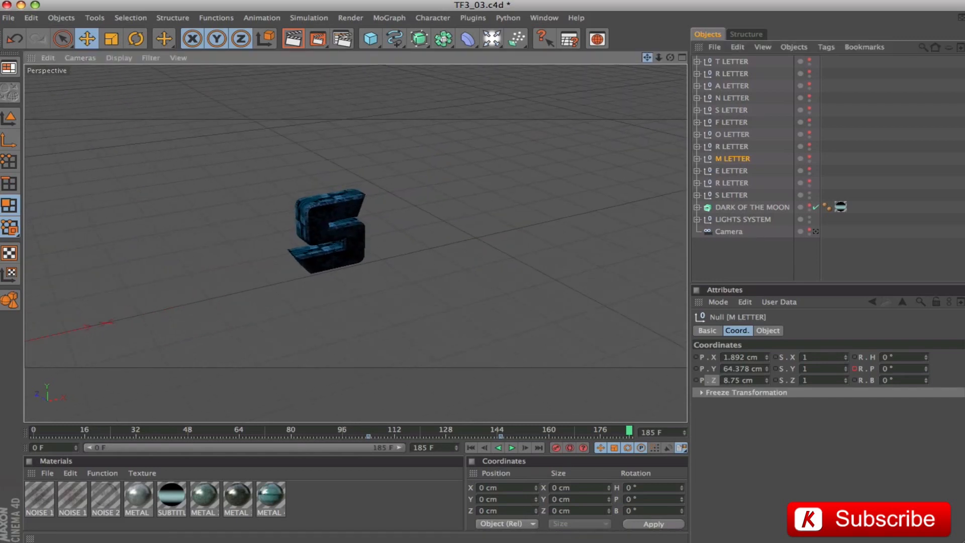
scroll(514, 209, up, 4)
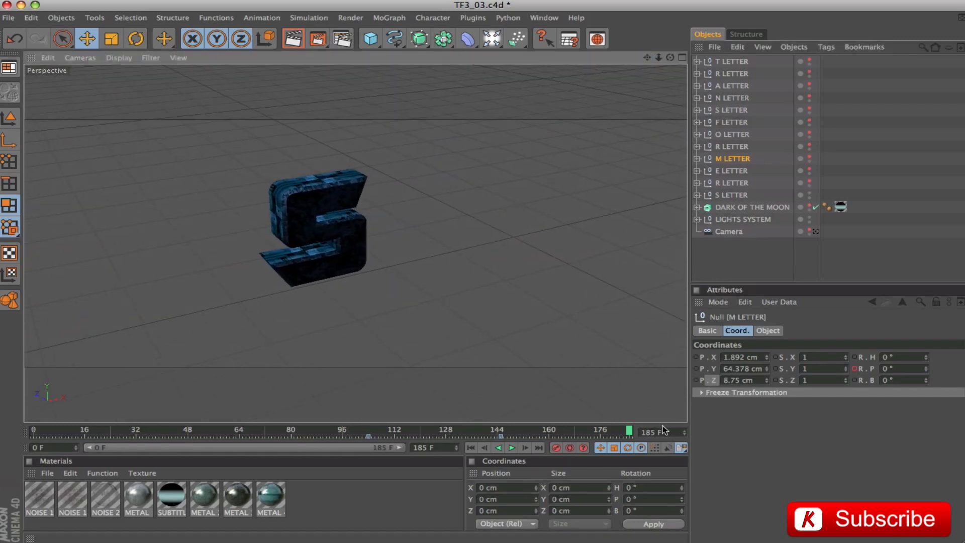
drag(629, 432, 636, 458)
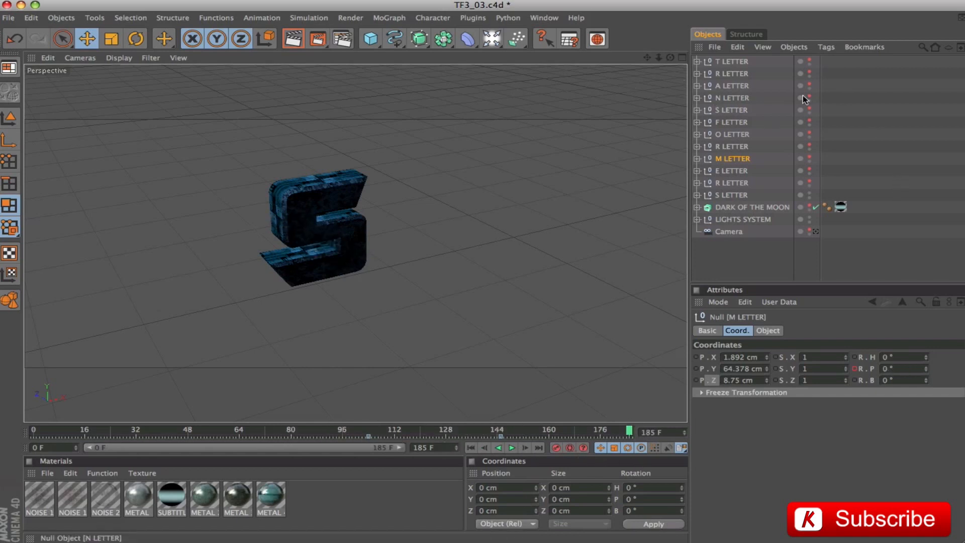
- Show and select the R, A and N LETTER groups near the start of the title and scrub their animation back to frame 0
click(809, 72)
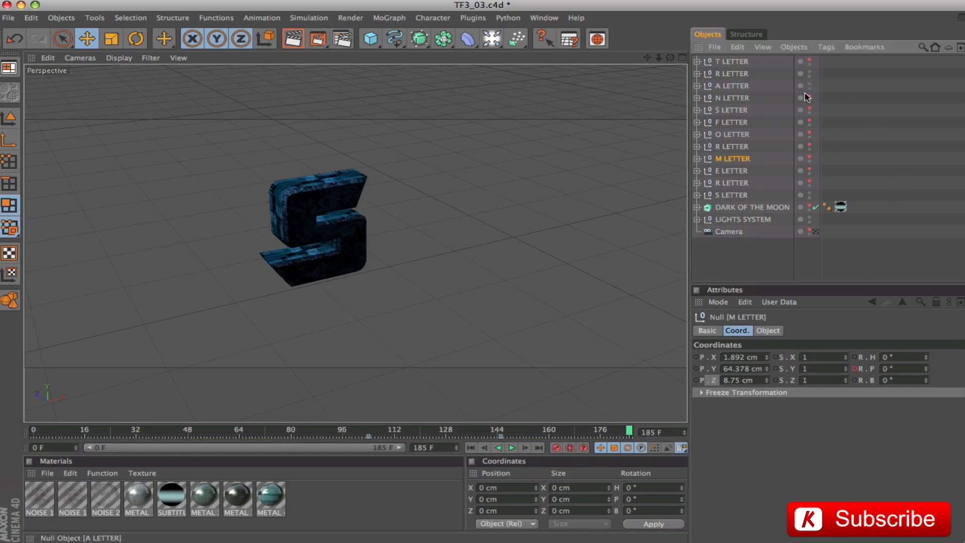
click(743, 99)
shift+click(728, 74)
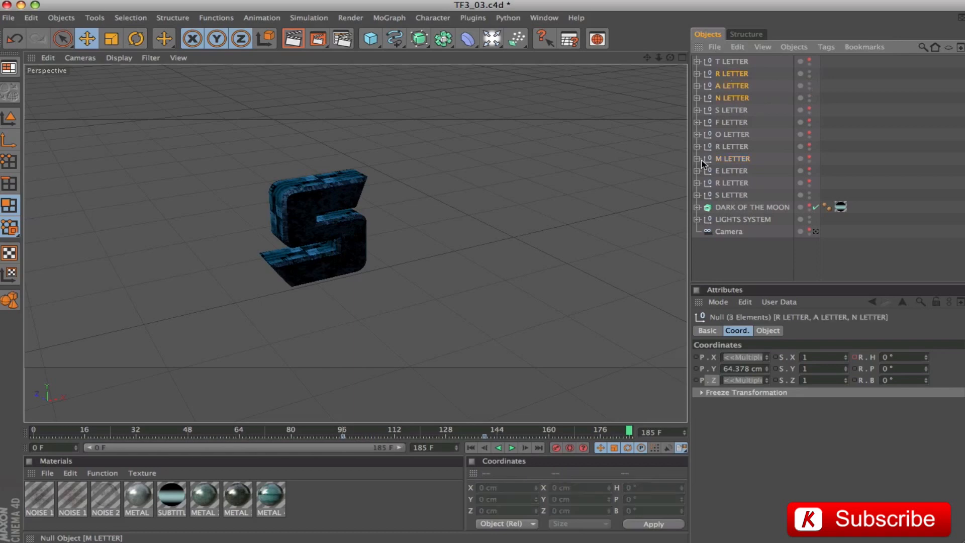
drag(648, 58, 765, 43)
drag(630, 432, 326, 432)
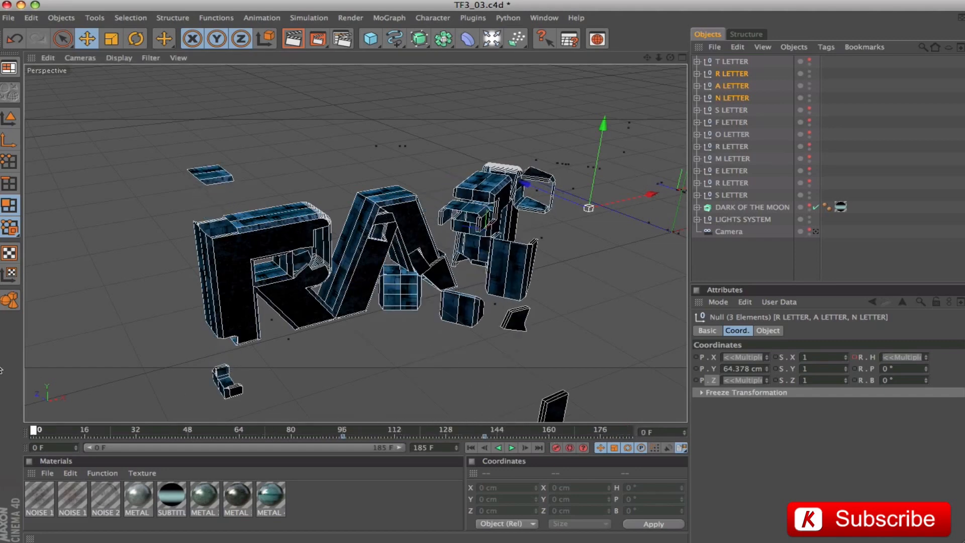
- Examine the N LETTER, A LETTER and R LETTER in turn, checking each one's assembly over the timeline
click(735, 98)
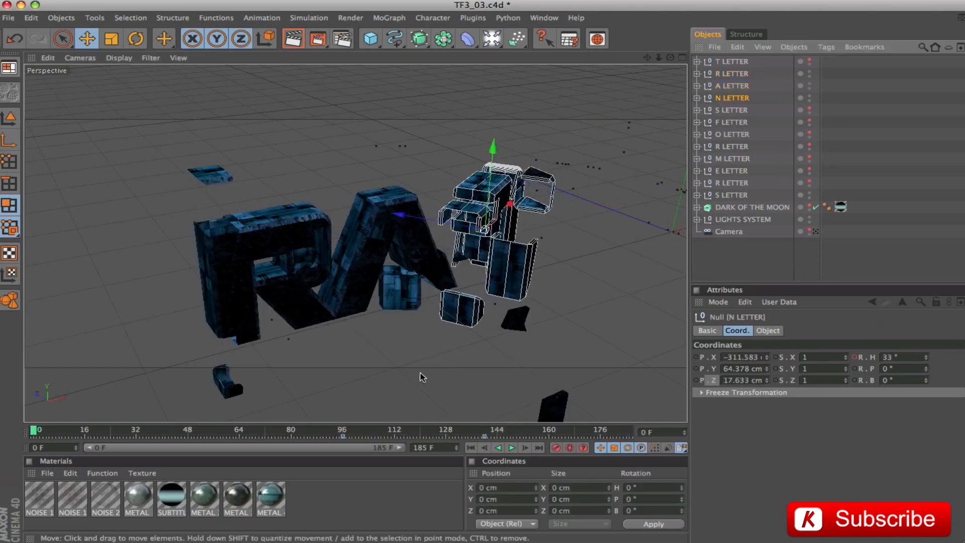
drag(34, 433, 567, 449)
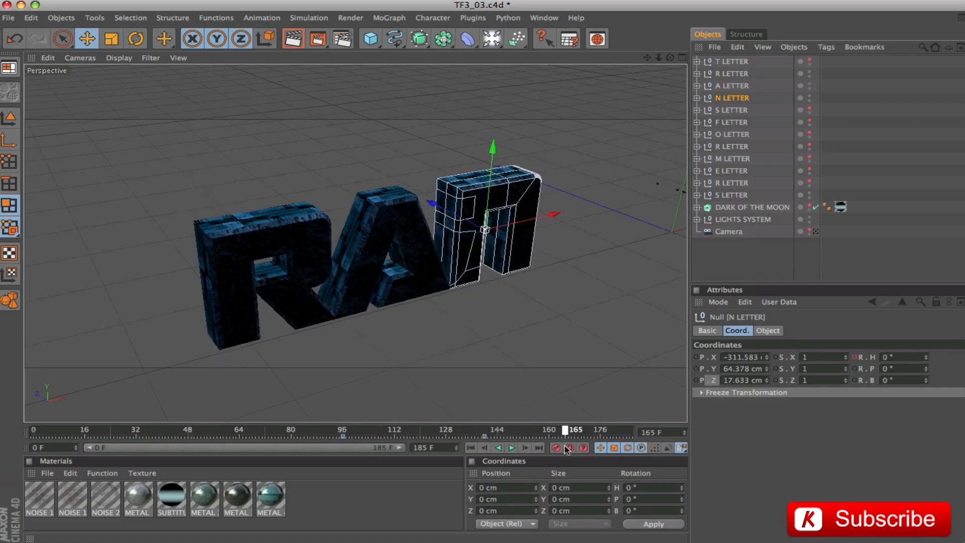
click(739, 87)
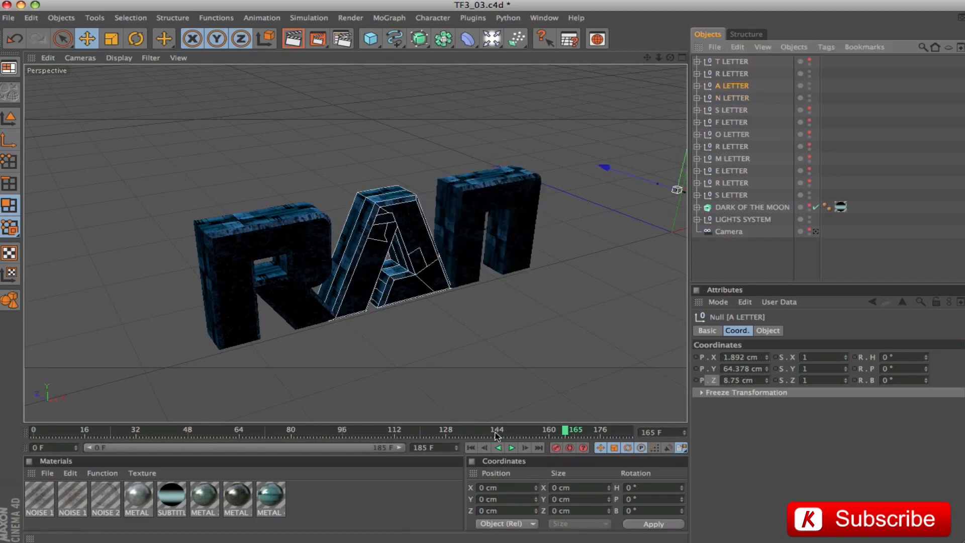
mouse_move(572, 432)
mouse_down()
mouse_move(365, 418)
mouse_move(585, 436)
mouse_up()
click(739, 74)
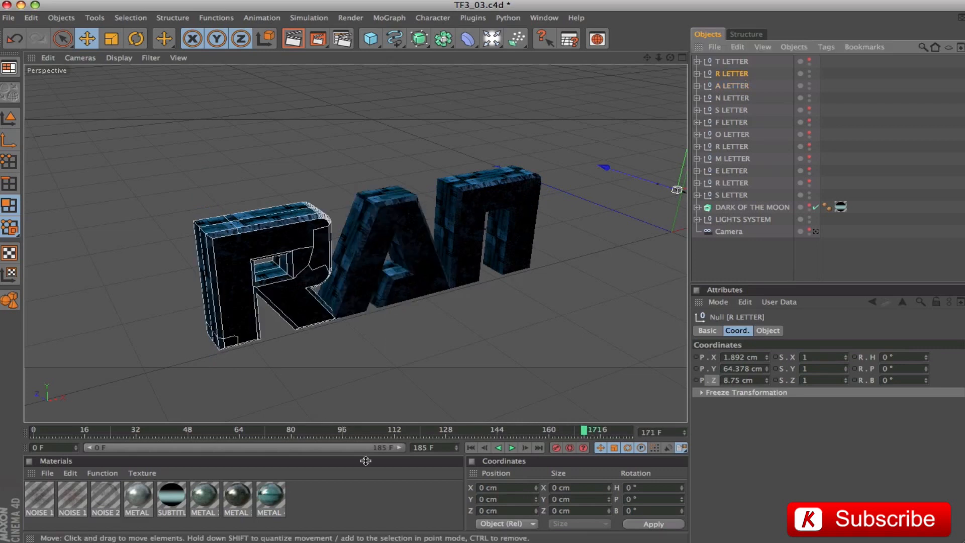
drag(583, 431, 613, 435)
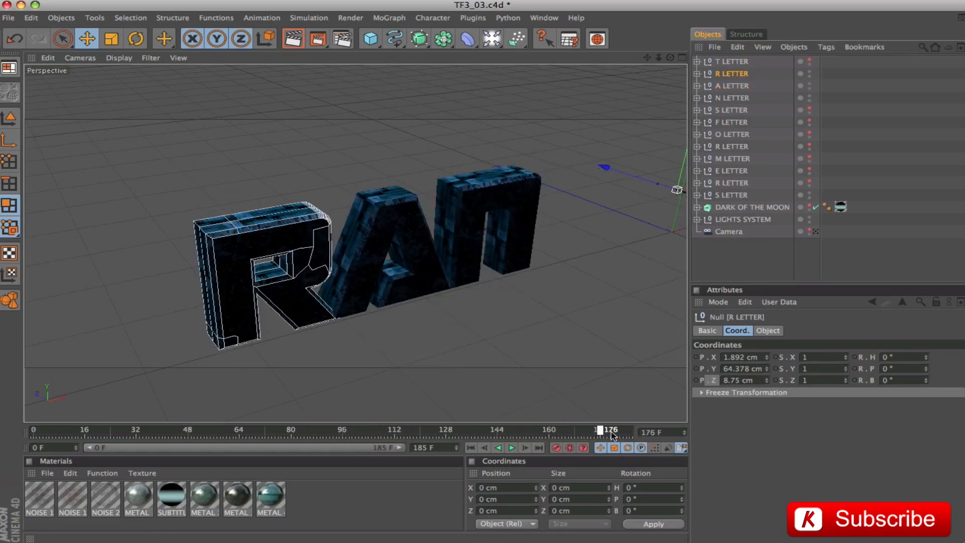
- Show all the letter groups, select them from T LETTER to S LETTER, and frame the whole TRANSFORMERS title
click(810, 59)
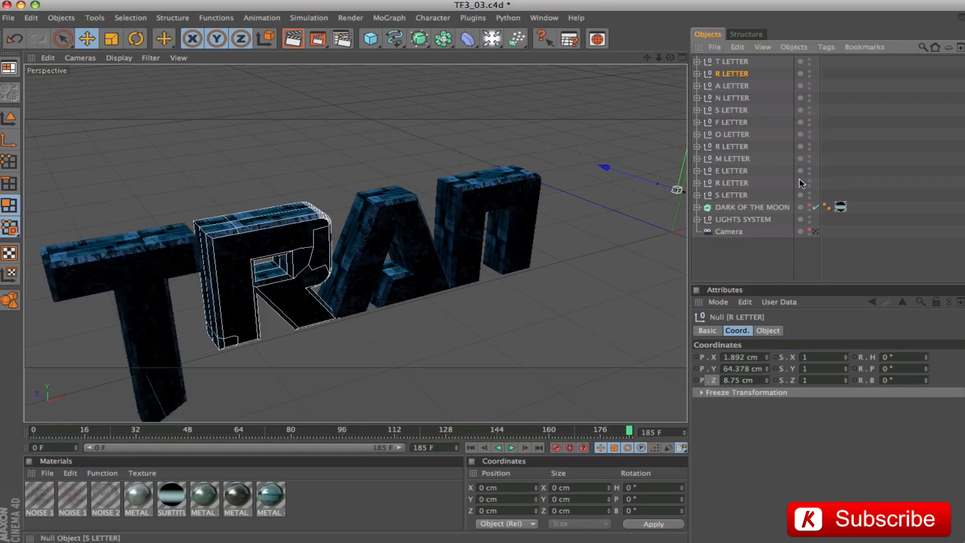
drag(809, 180, 809, 195)
click(733, 195)
shift+click(744, 61)
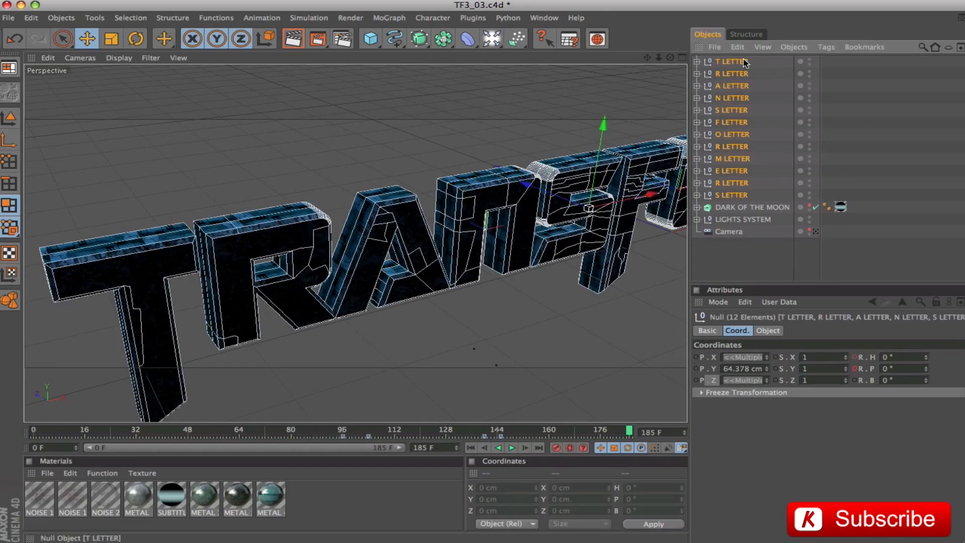
key(o)
drag(647, 58, 734, 70)
alt+drag(556, 246, 531, 239)
drag(648, 57, 619, 60)
scroll(485, 294, up, 3)
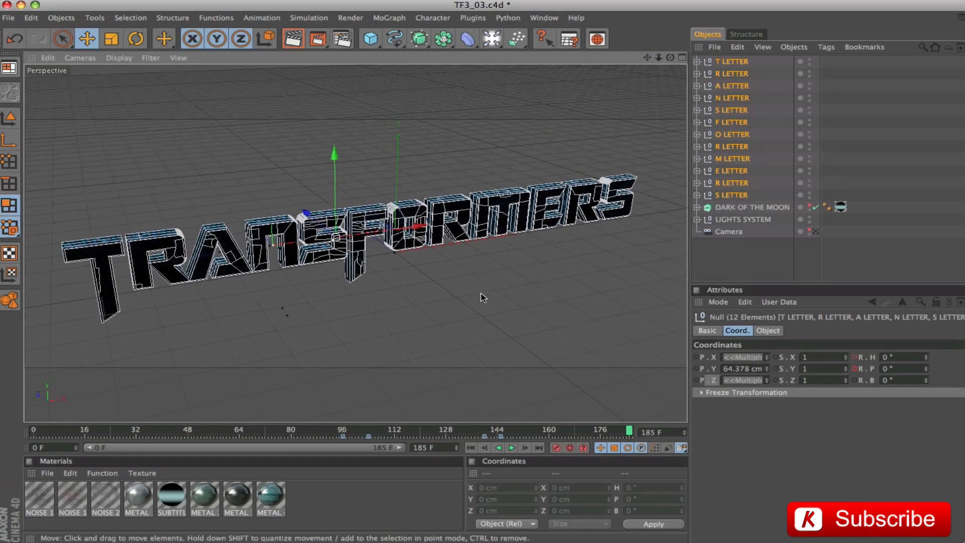
- Hide the LIGHTS SYSTEM, deselect the letters, and review the full title's assembly over the timeline
double_click(810, 217)
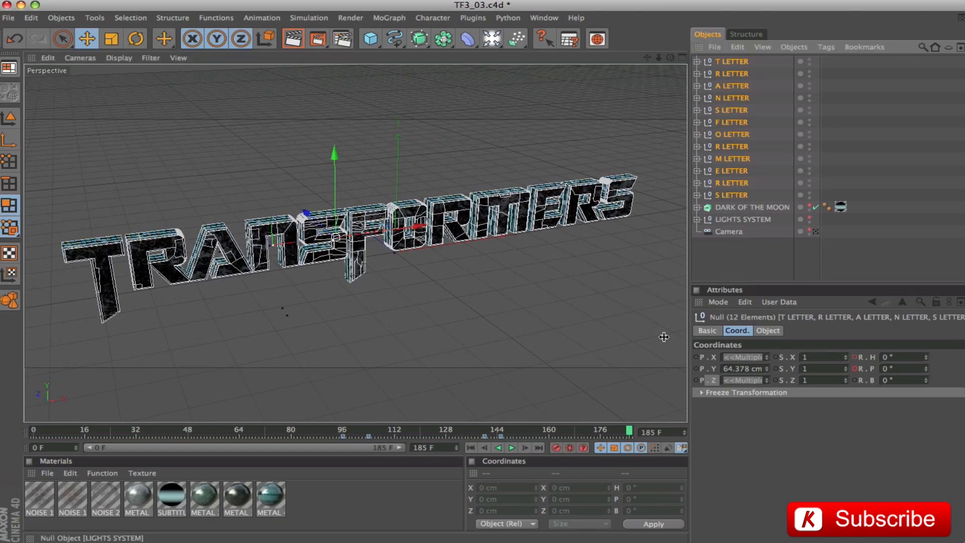
click(520, 309)
click(731, 258)
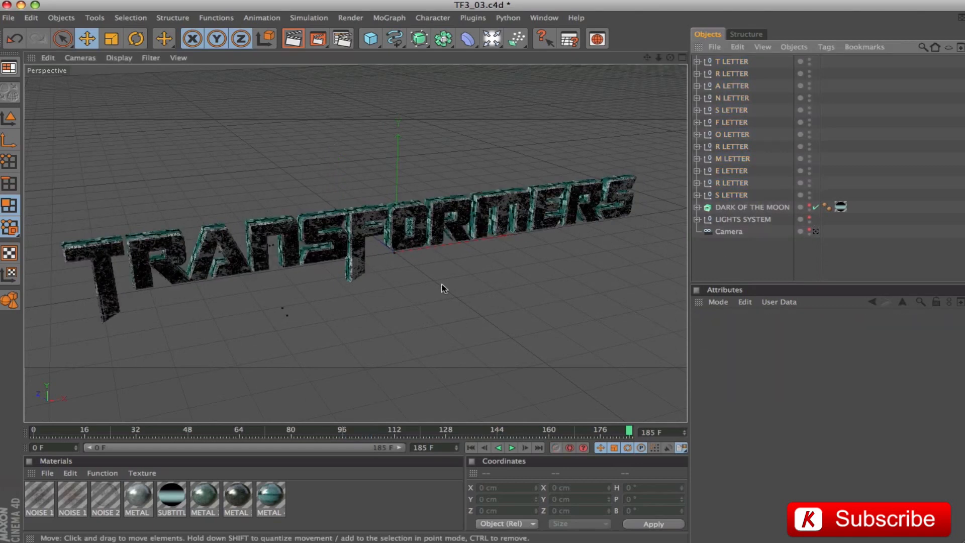
mouse_move(630, 431)
mouse_down()
mouse_move(50, 431)
mouse_move(630, 431)
mouse_up()
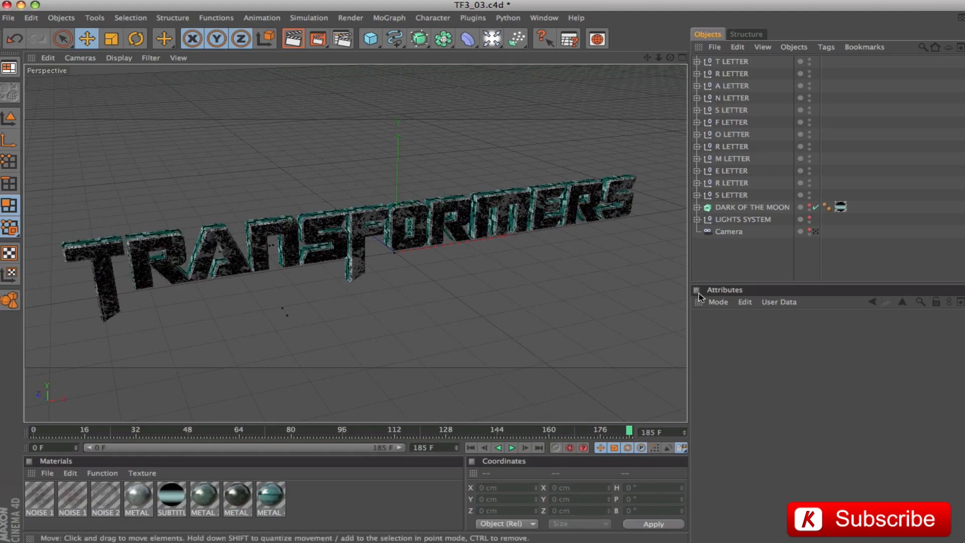
- Look at the title through the scene Camera and hide all twelve letter groups
click(727, 232)
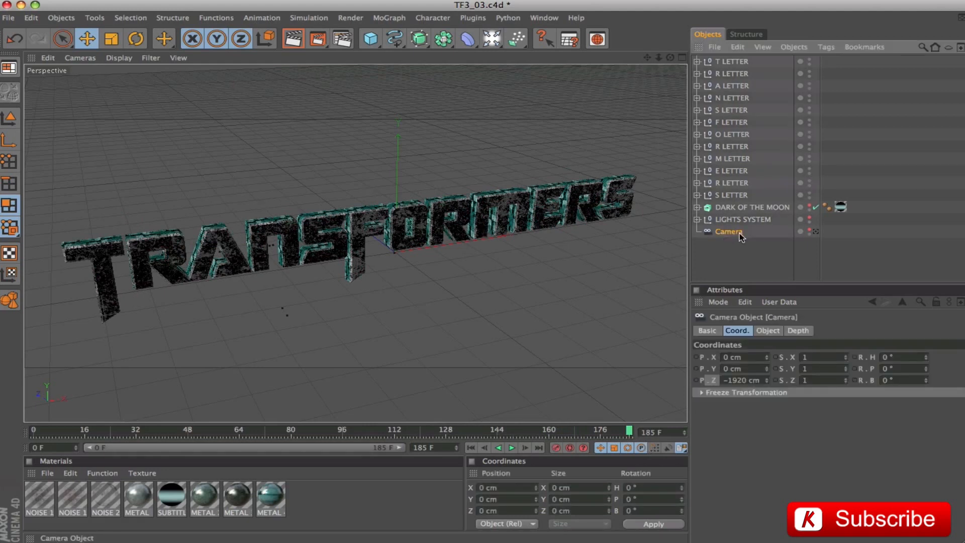
click(816, 232)
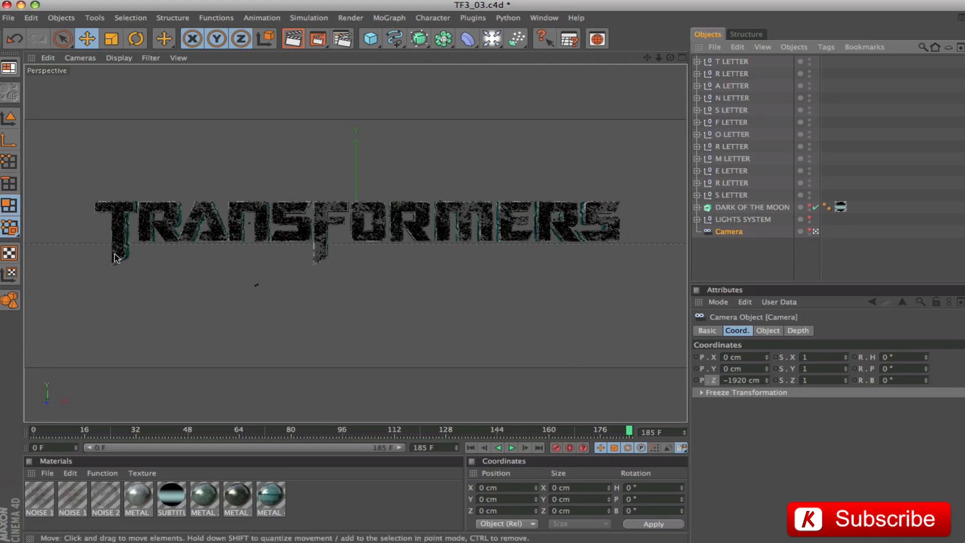
click(741, 260)
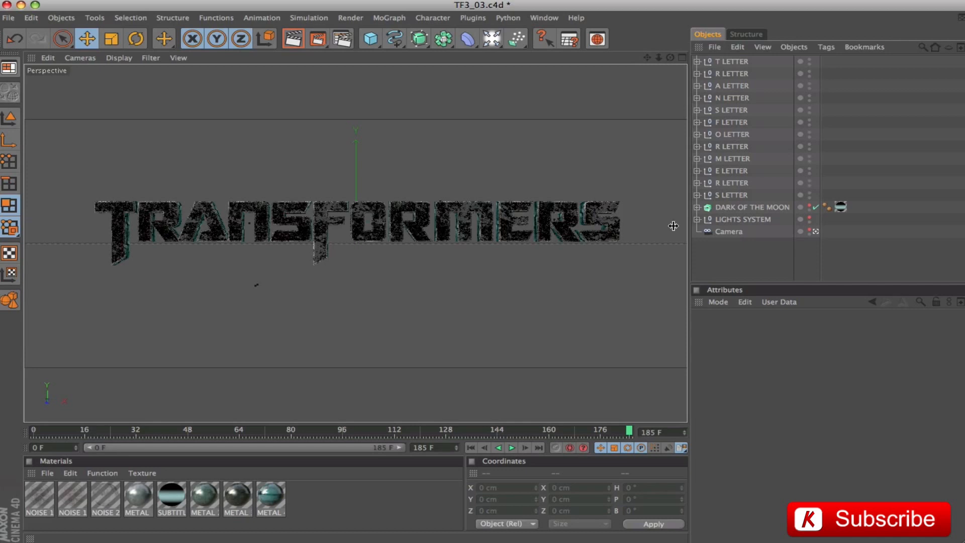
drag(810, 63, 812, 195)
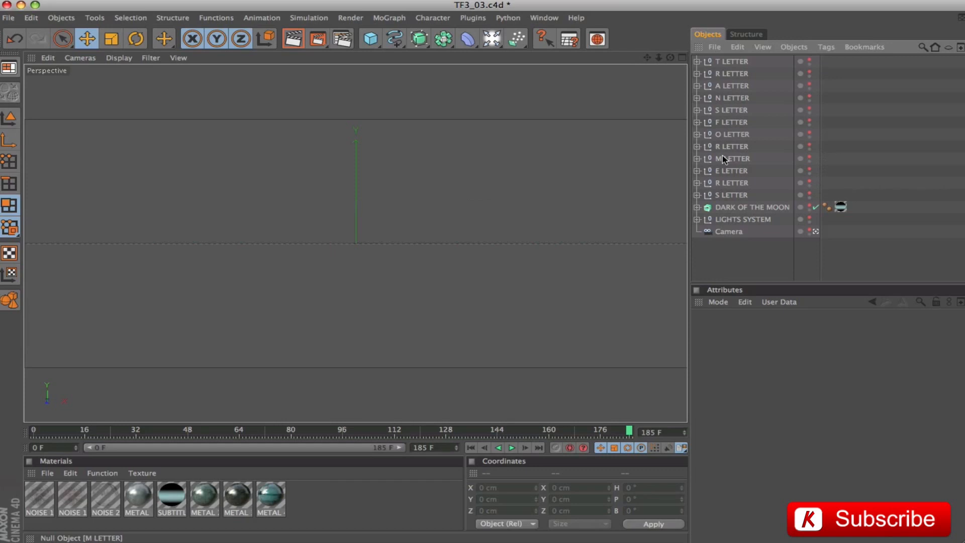
- Show the O LETTER group and keyframe the scene Camera's Z position at -1920 cm at frame 185
click(810, 134)
click(725, 232)
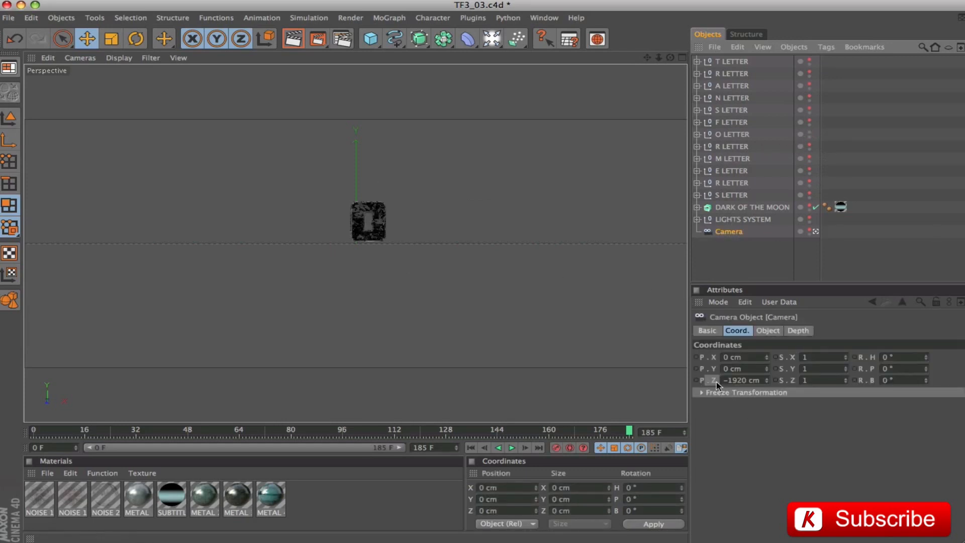
click(717, 382)
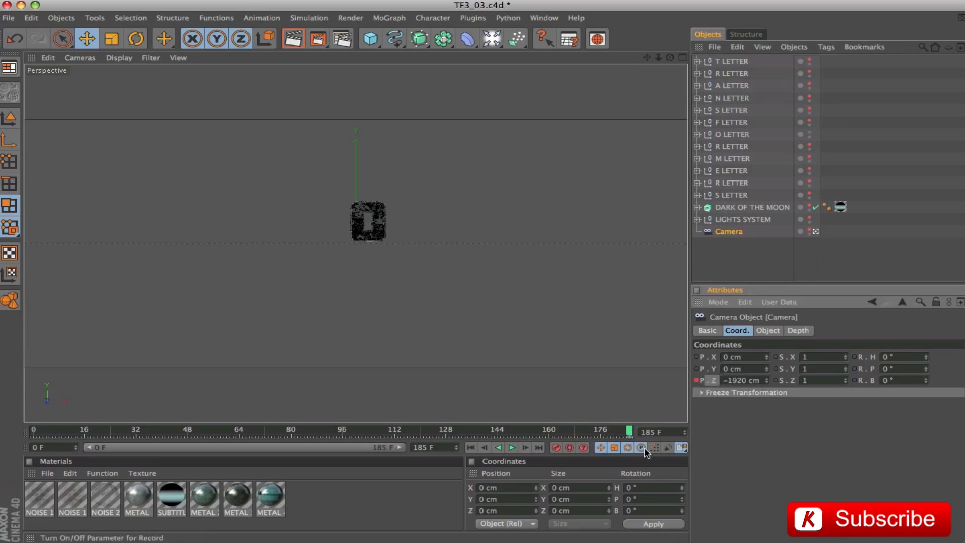
- Set the camera's Z position to -1853 cm at frame 166 and record a keyframe for it
drag(628, 434, 565, 434)
click(570, 441)
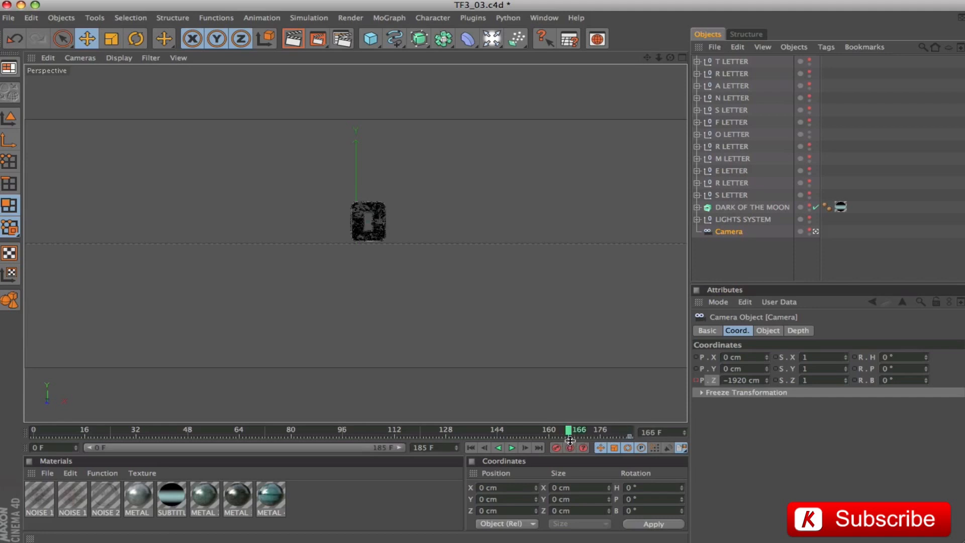
click(747, 381)
text(-1)
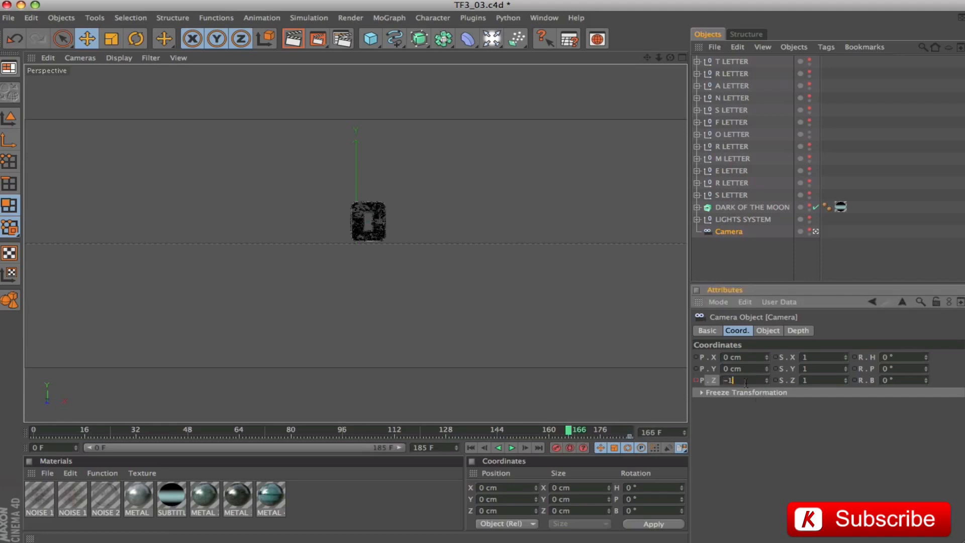
text(853)
key(Return)
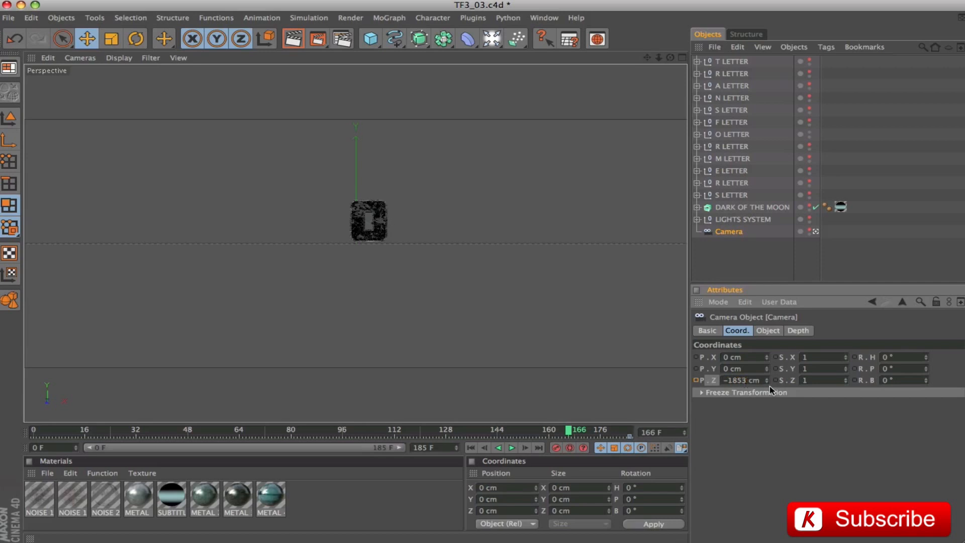
click(566, 434)
click(568, 435)
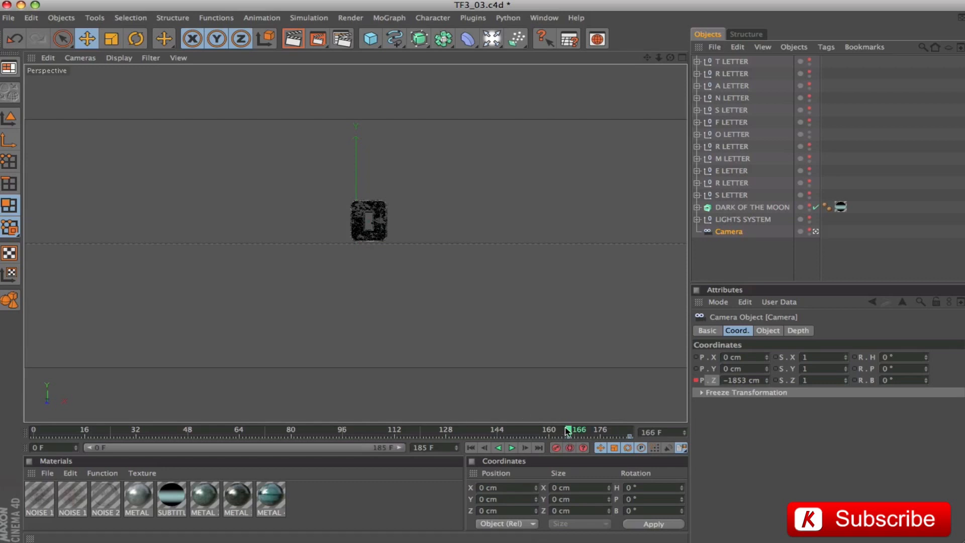
- Set the camera's X position to -11 cm at frame 145 and record a keyframe for it
drag(568, 433, 501, 436)
click(745, 357)
text(-)
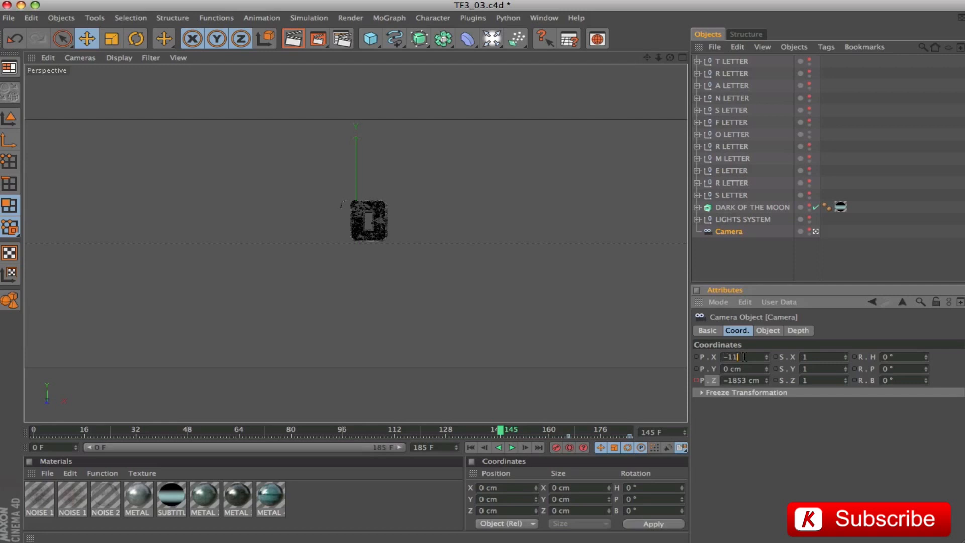
text(11)
key(Tab)
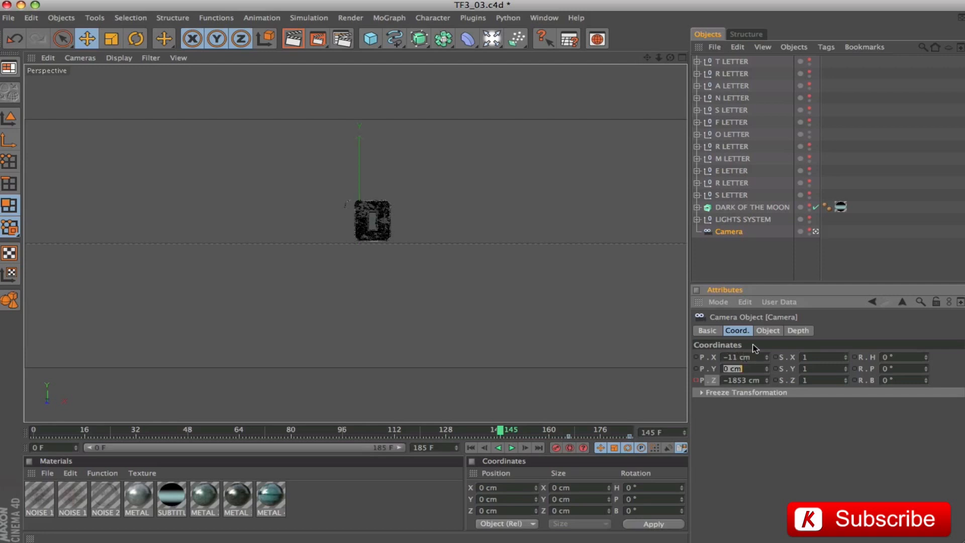
click(714, 358)
ctrl+click(697, 357)
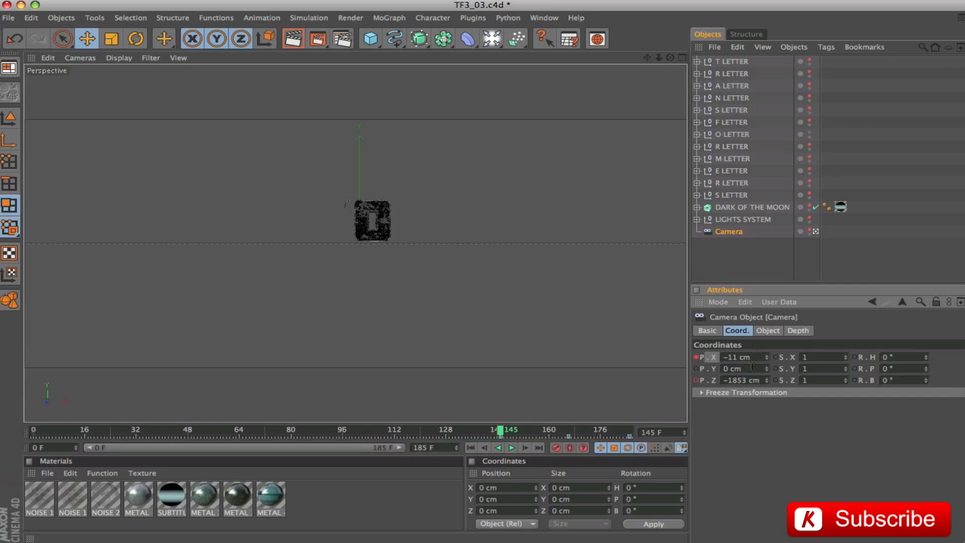
- Return the camera's X position to 0 cm at frame 166 and keyframe it
drag(495, 441, 569, 438)
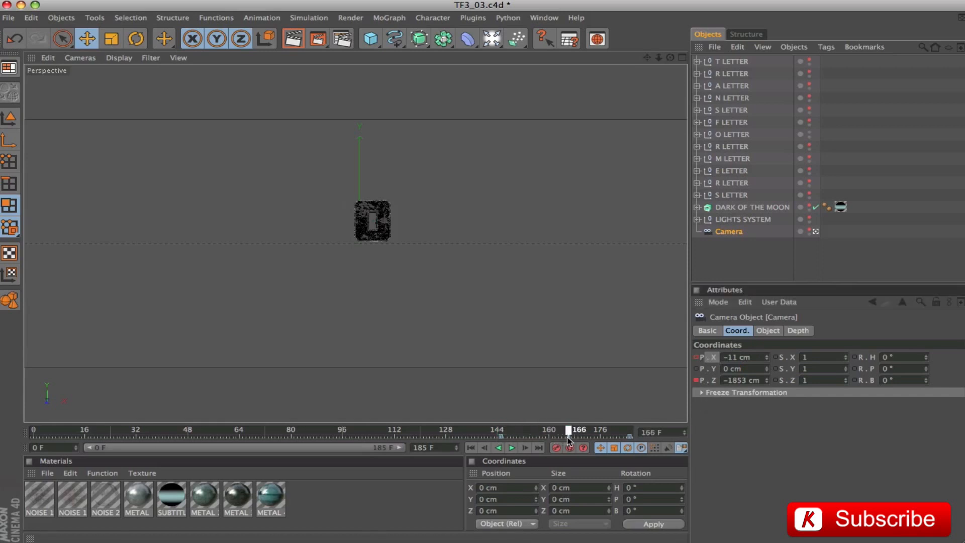
double_click(726, 357)
text(0)
key(Return)
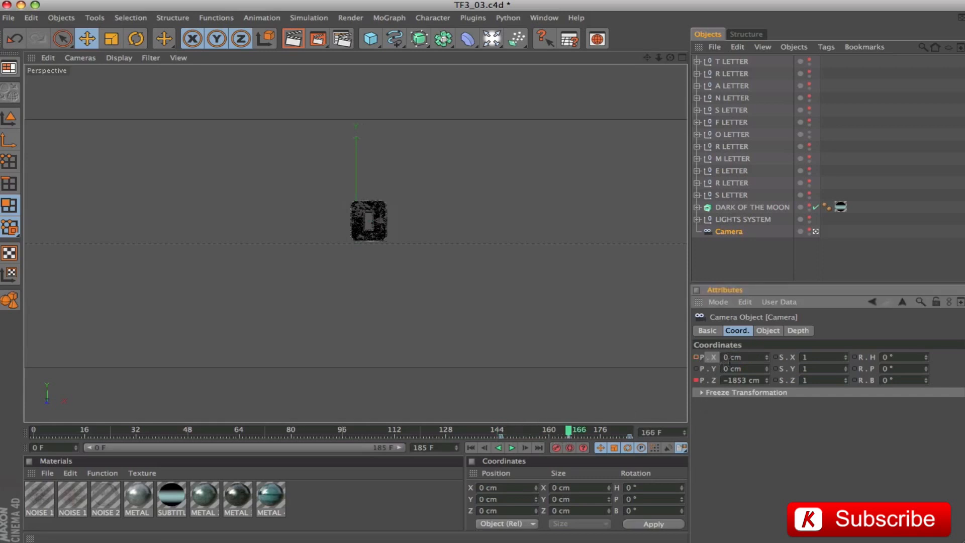
ctrl+click(697, 358)
mouse_move(568, 431)
mouse_down()
mouse_move(499, 430)
mouse_move(608, 431)
mouse_move(508, 431)
mouse_move(576, 432)
mouse_up()
- Set the camera's Z position to -1038 cm at frame 145 and keyframe it
click(500, 432)
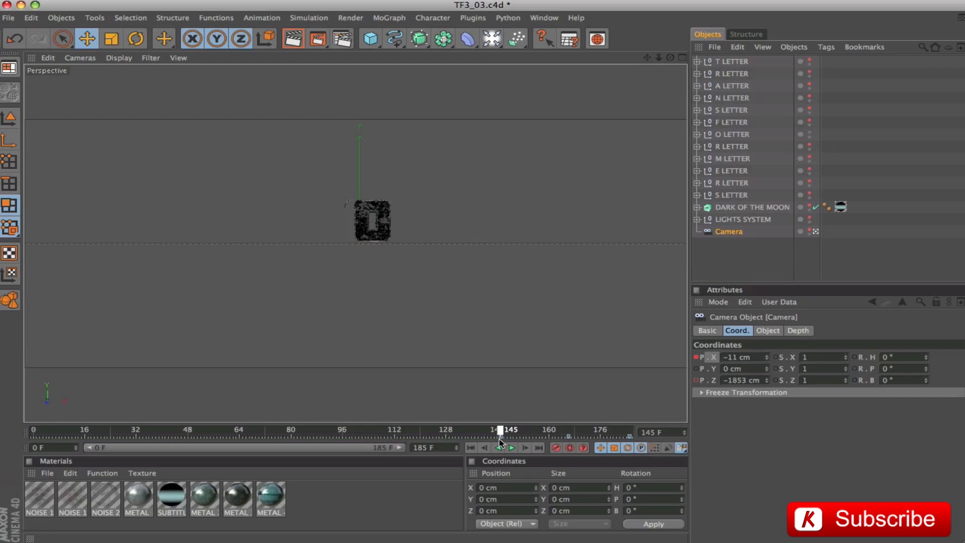
double_click(730, 380)
text(-1038)
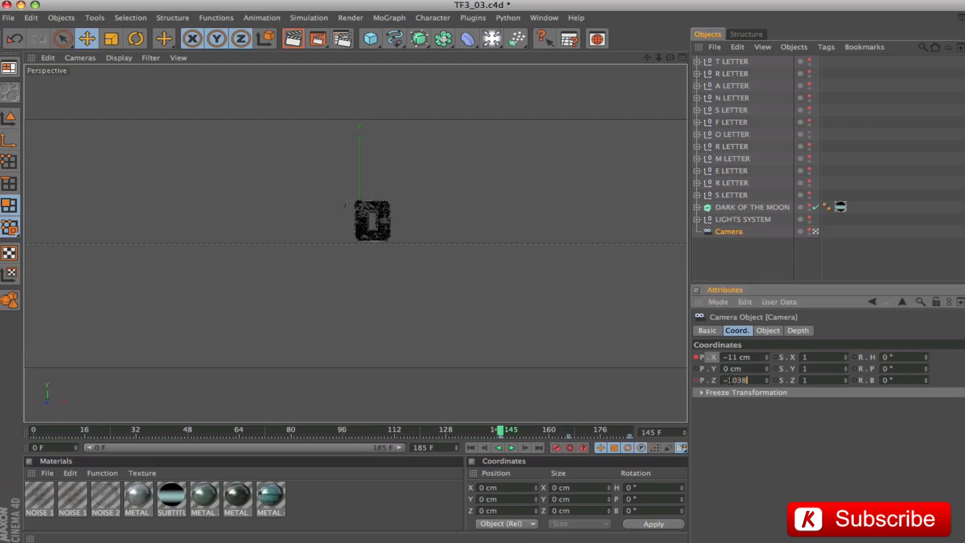
ctrl+click(697, 381)
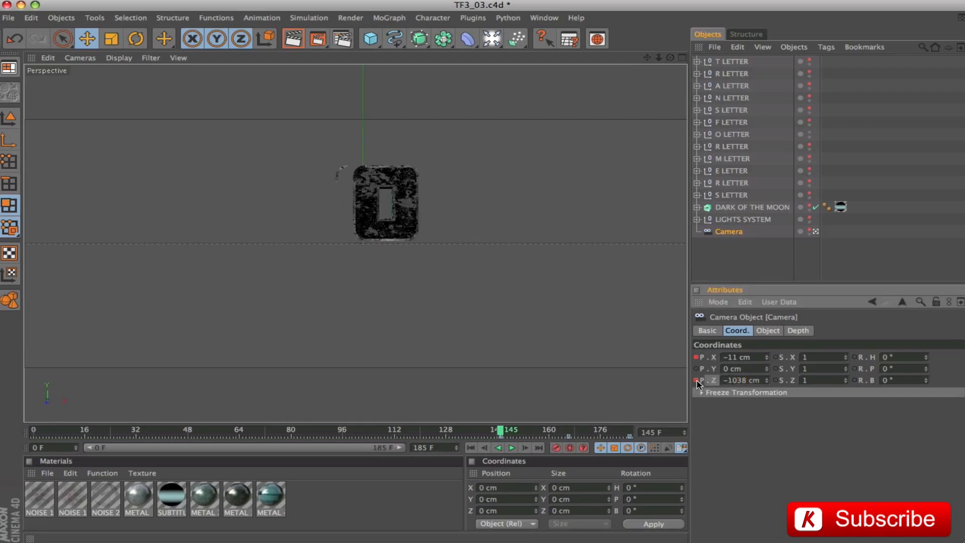
- Record a camera Z position keyframe at frame 167, and key the Z position at -1627 cm at frame 145
drag(500, 432, 572, 451)
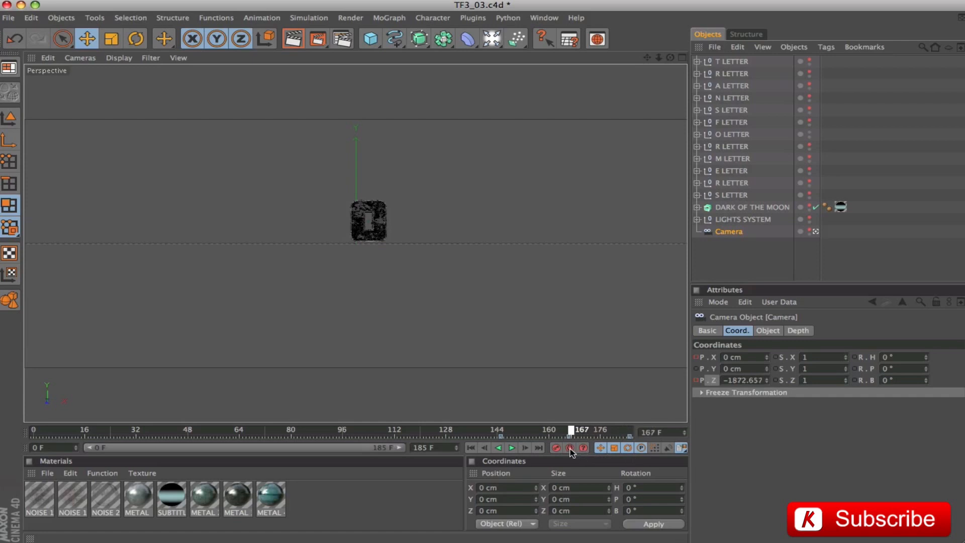
click(697, 380)
drag(576, 434, 502, 438)
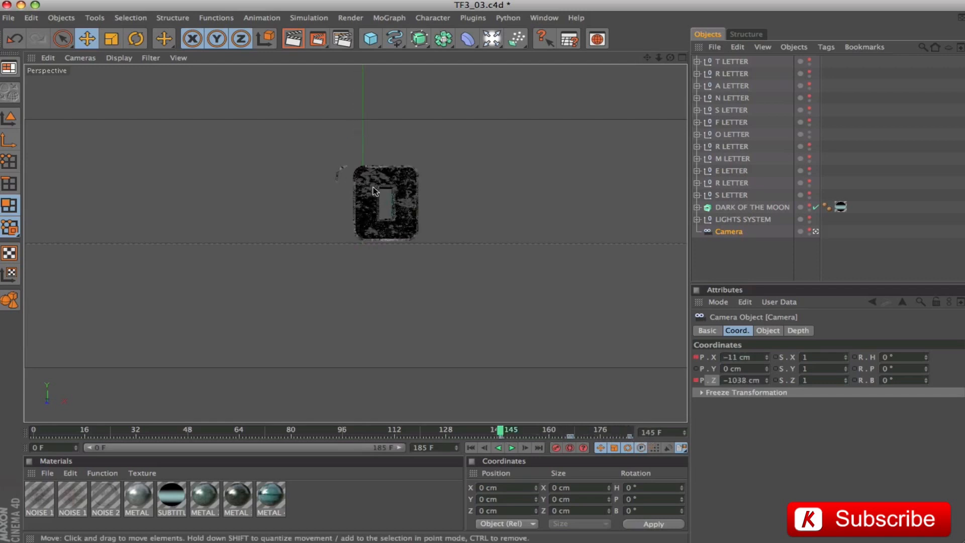
click(727, 381)
text(-1627)
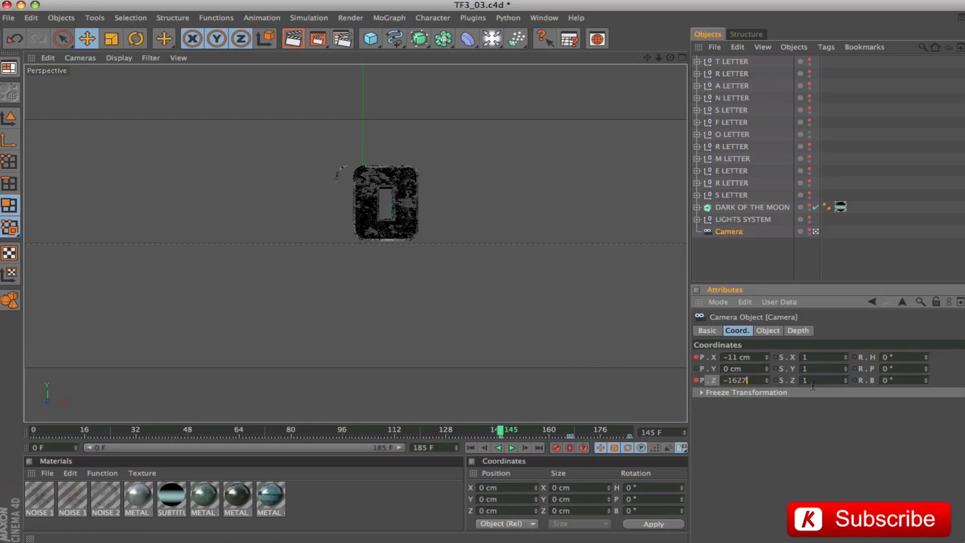
key(Return)
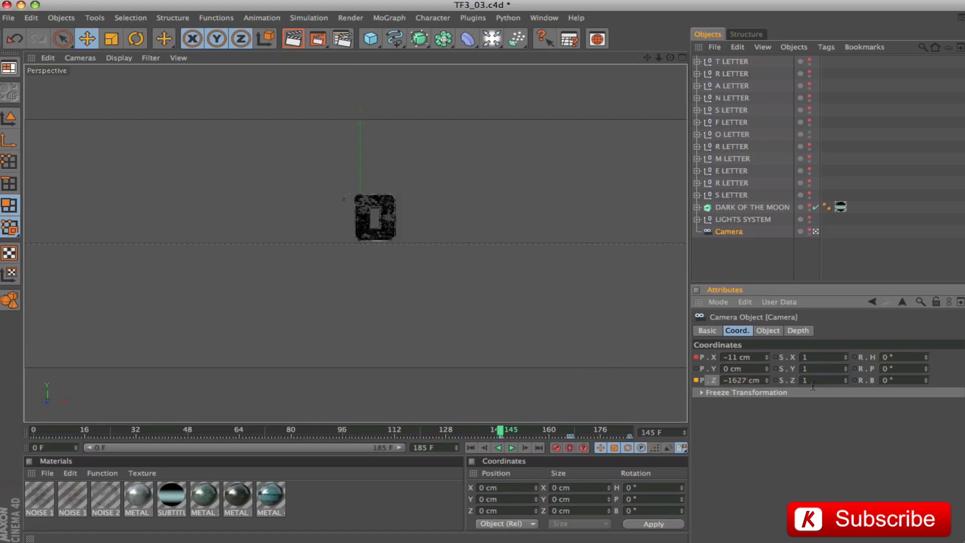
click(696, 381)
mouse_move(504, 434)
mouse_down()
mouse_move(628, 446)
mouse_move(501, 438)
mouse_up()
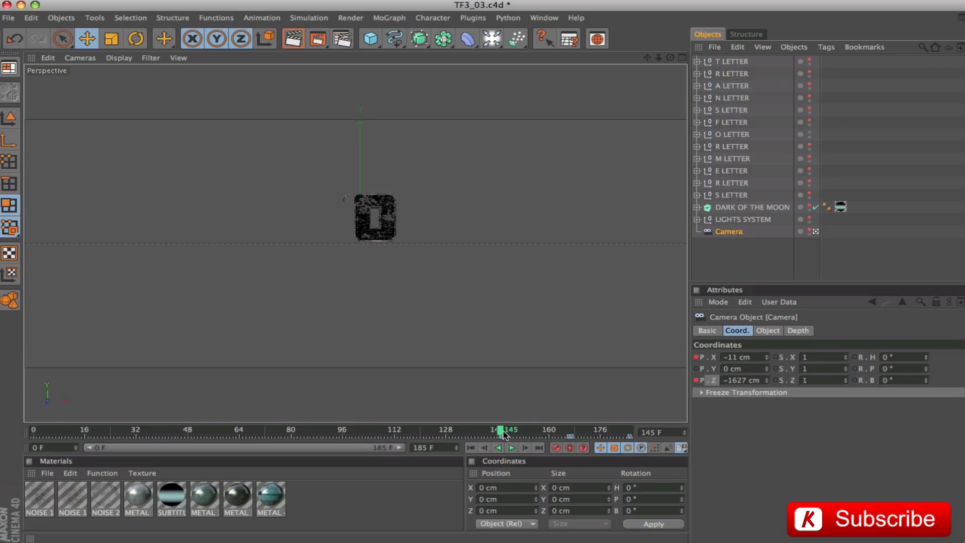
- At frame 125, set the camera's position to X -37 cm, Y 21 cm and Z -1038 cm and keyframe all three axes
drag(501, 432, 437, 433)
click(752, 358)
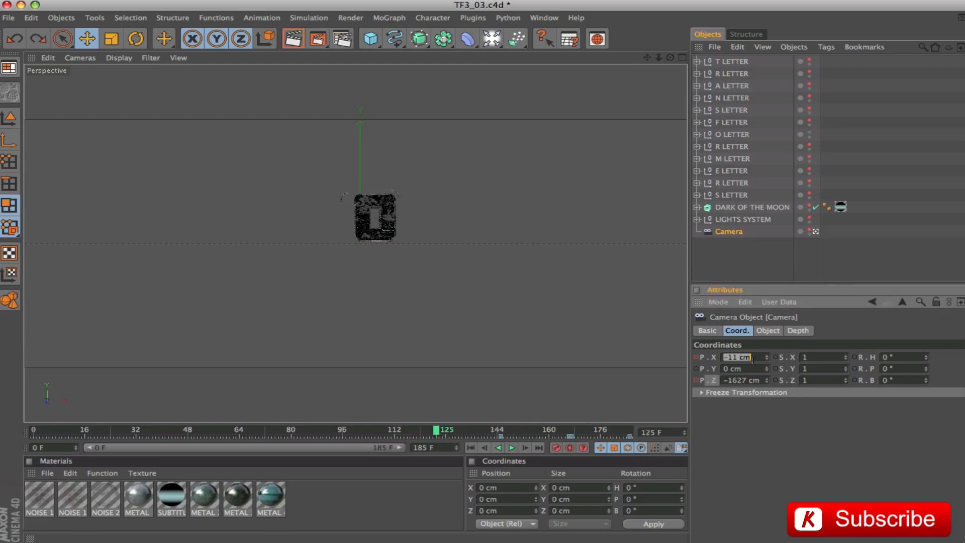
text(-37)
key(Tab)
text(21)
key(Tab)
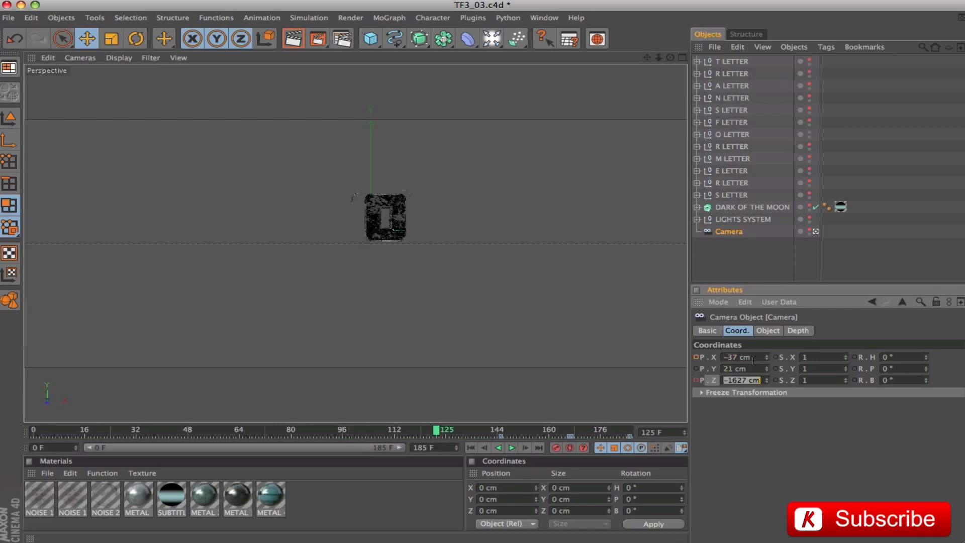
text(-1038)
key(Tab)
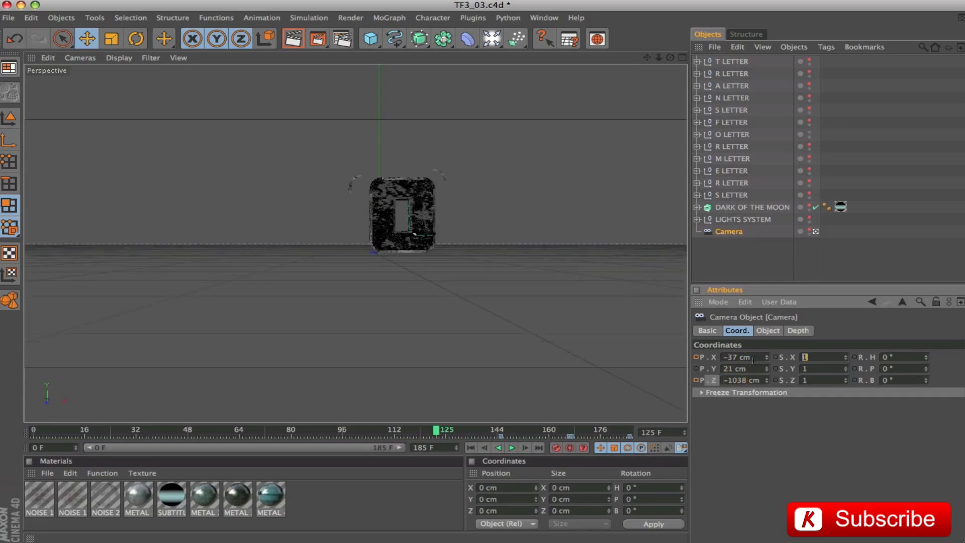
click(700, 380)
ctrl+click(696, 381)
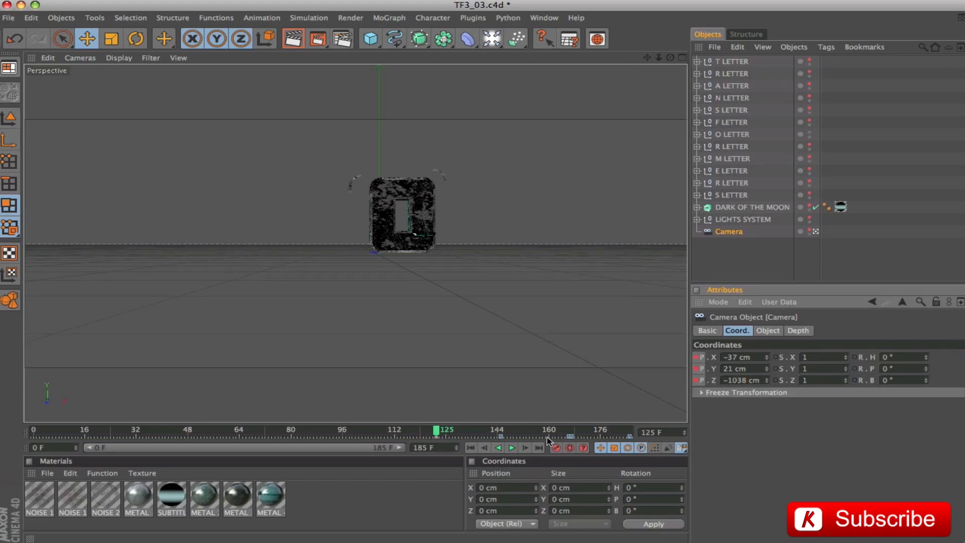
- Set the camera's Y position to 0 cm at the frame 166 keyframe
drag(436, 431, 569, 433)
double_click(745, 370)
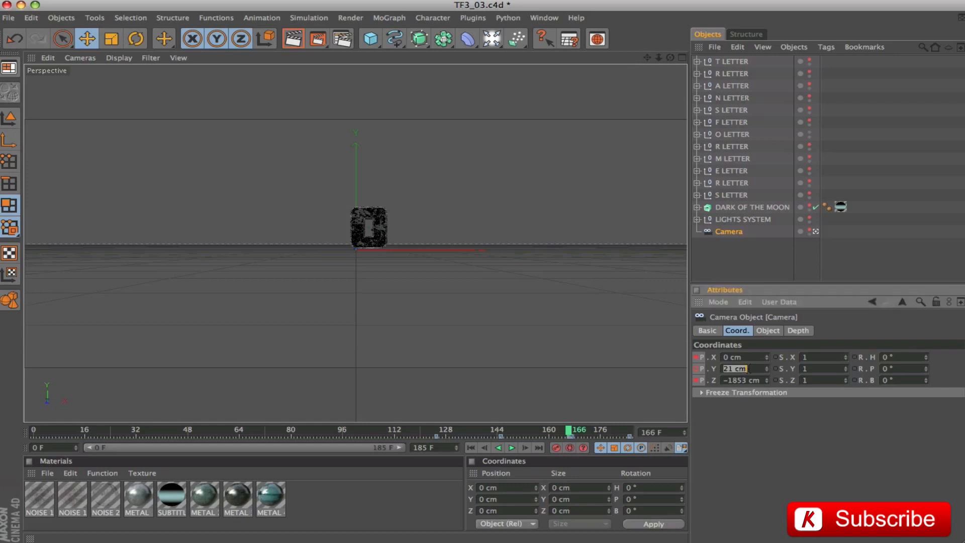
text(0)
key(Return)
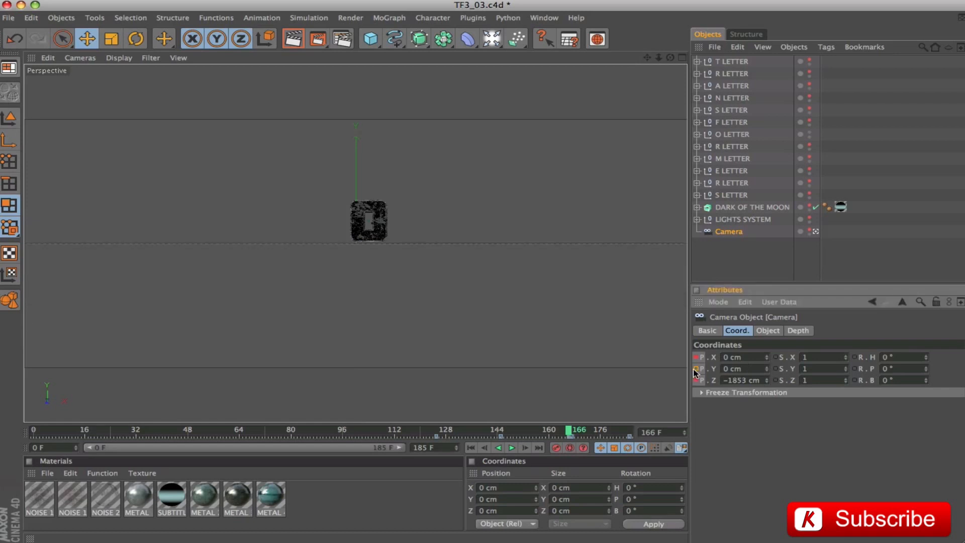
- At frame 103, keyframe the camera's position at X -37 cm and Y 21 cm, and its heading at -2°
mouse_move(569, 433)
mouse_down()
mouse_move(461, 433)
mouse_move(633, 451)
mouse_move(365, 445)
mouse_up()
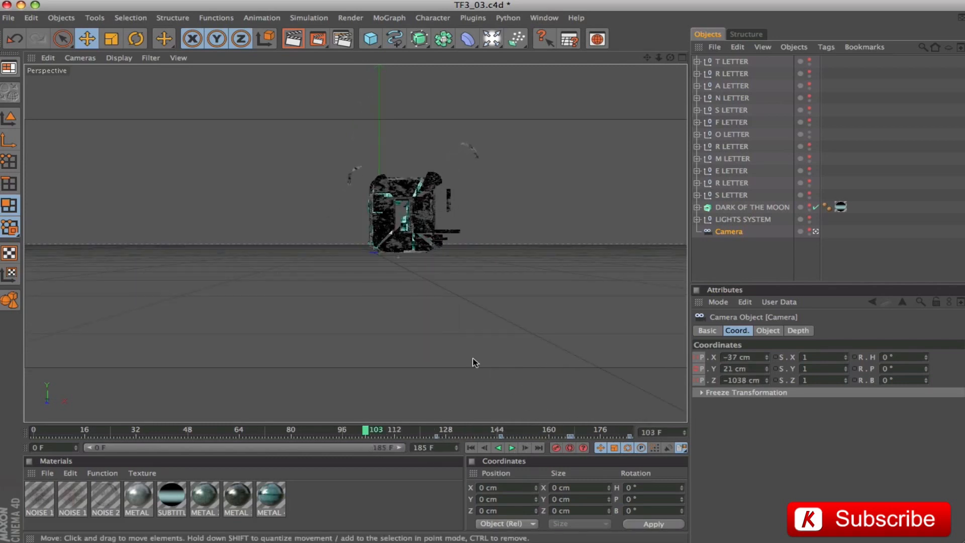
click(757, 360)
text(-58)
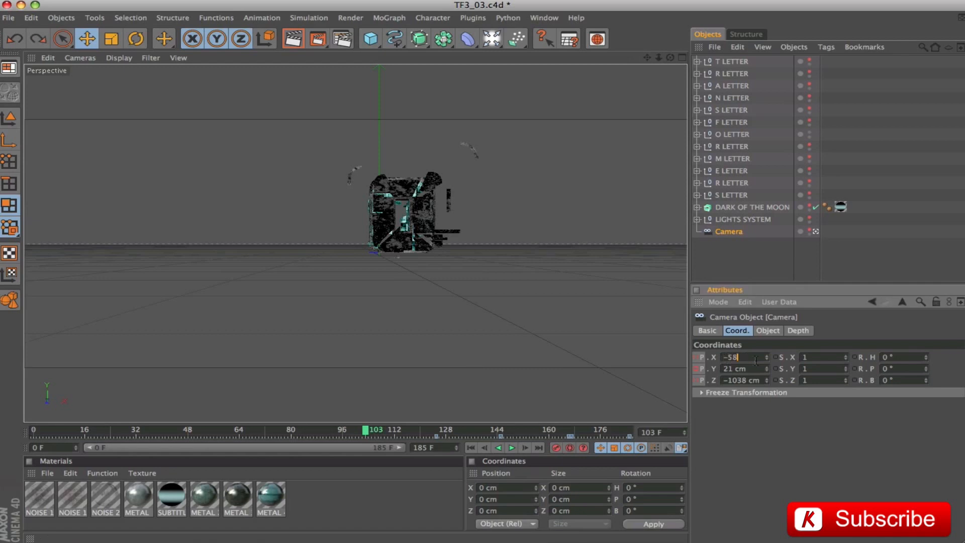
key(Tab)
text(58)
key(Tab)
key(Tab)
text(-2)
key(Return)
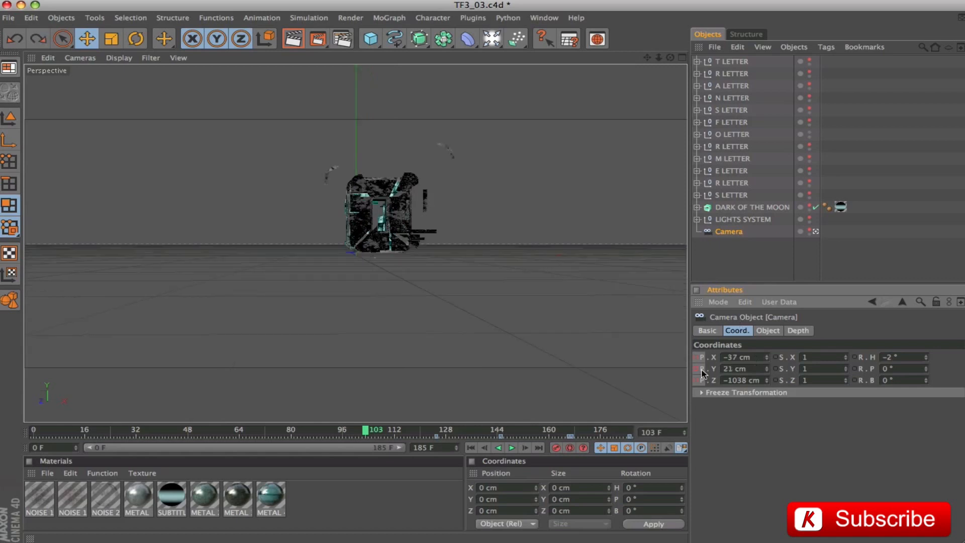
click(855, 357)
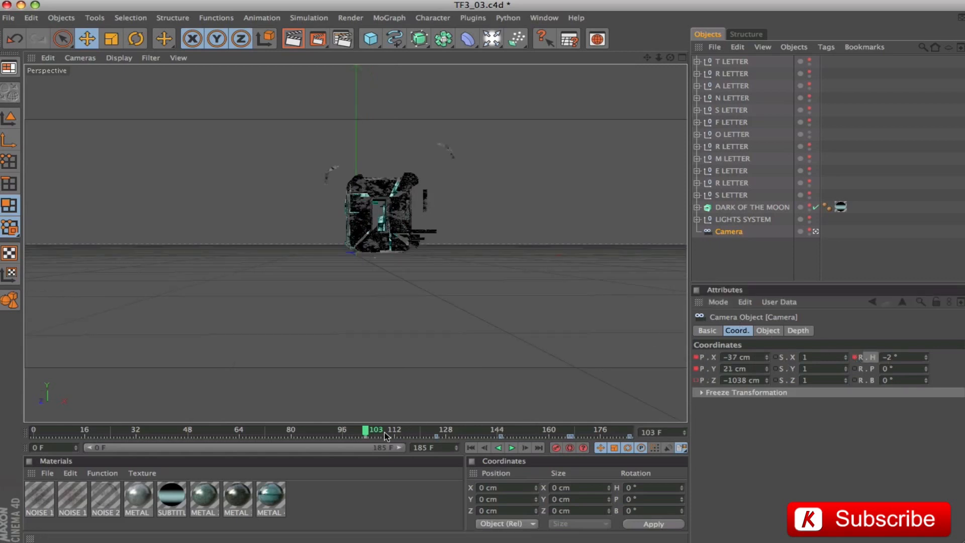
- Set the camera's heading to 0° at frame 125 and keyframe it
drag(370, 432, 436, 434)
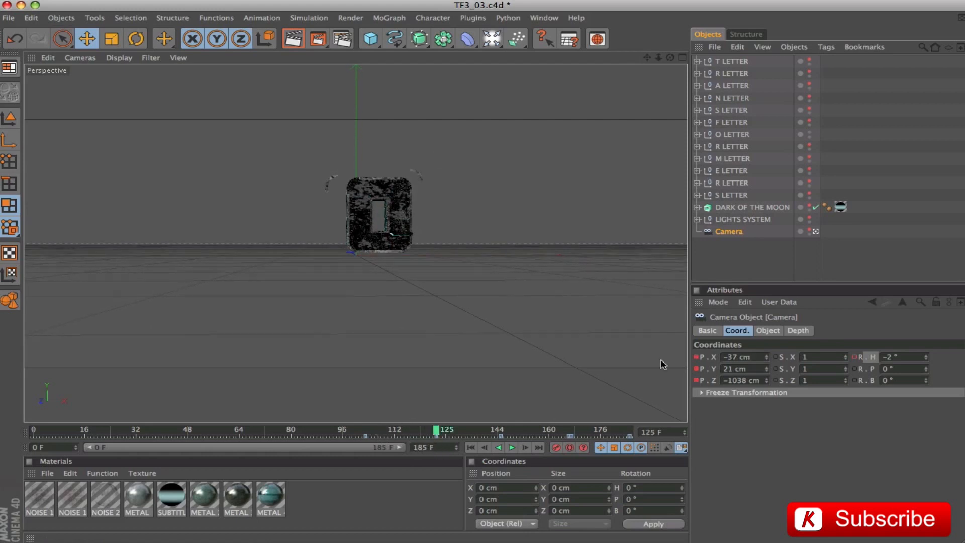
click(907, 358)
text(0)
key(Return)
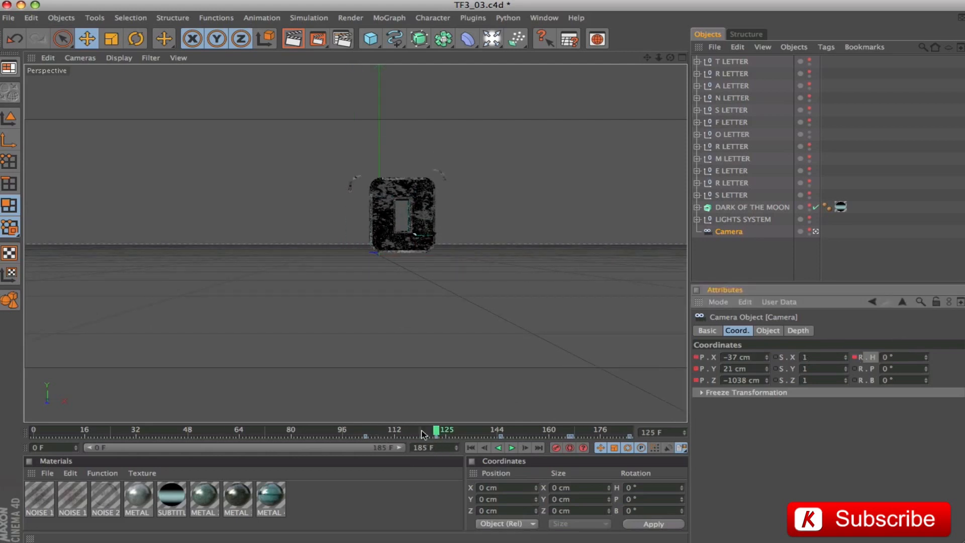
- At frame 80, set the camera's position to X -103 cm, Y 85 cm and Z -218 cm
drag(436, 432, 367, 433)
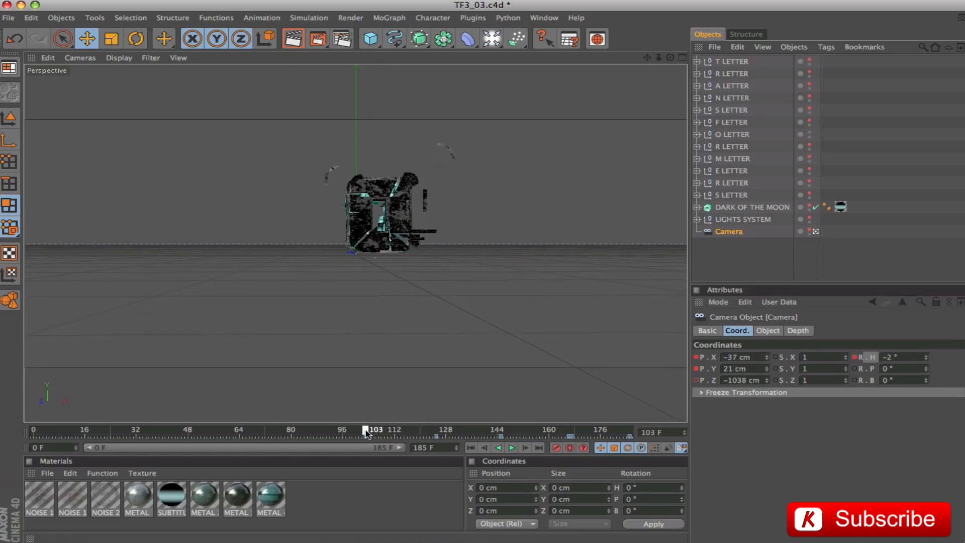
drag(367, 432, 290, 435)
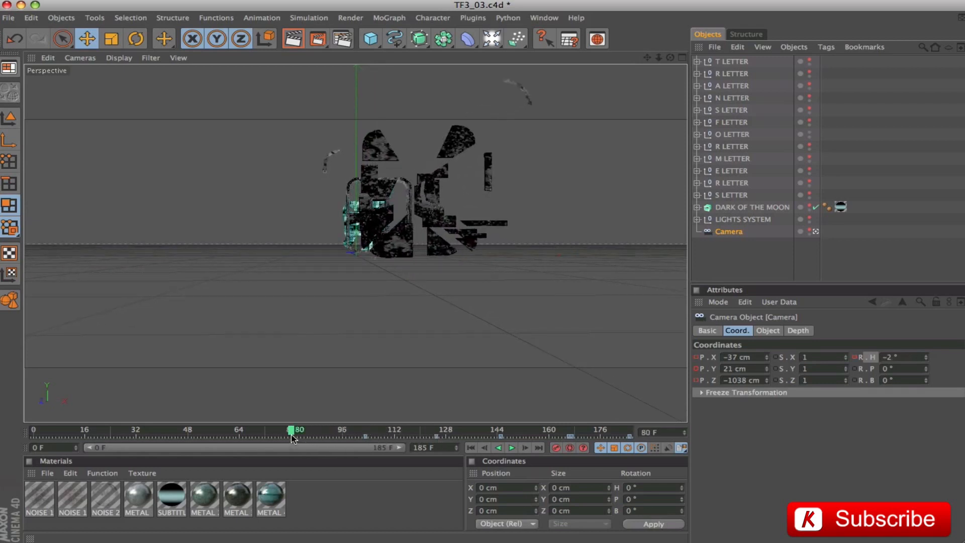
click(739, 360)
text(-100)
key(Tab)
text(85)
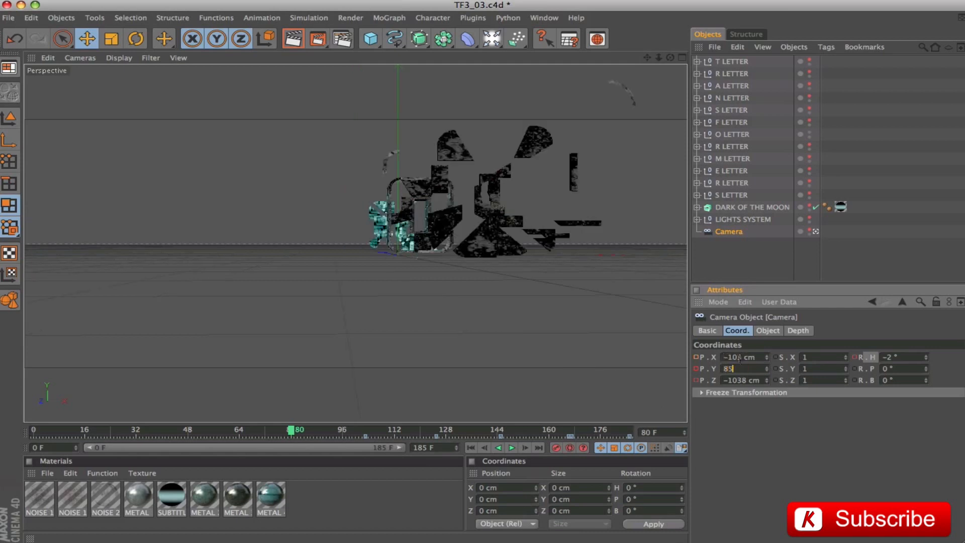
key(Tab)
text(-218)
- Set the camera's heading to -24° at frame 80, and keyframe the heading and all three position axes
key(Tab)
key(Tab)
key(Tab)
key(Tab)
text(-24)
key(Return)
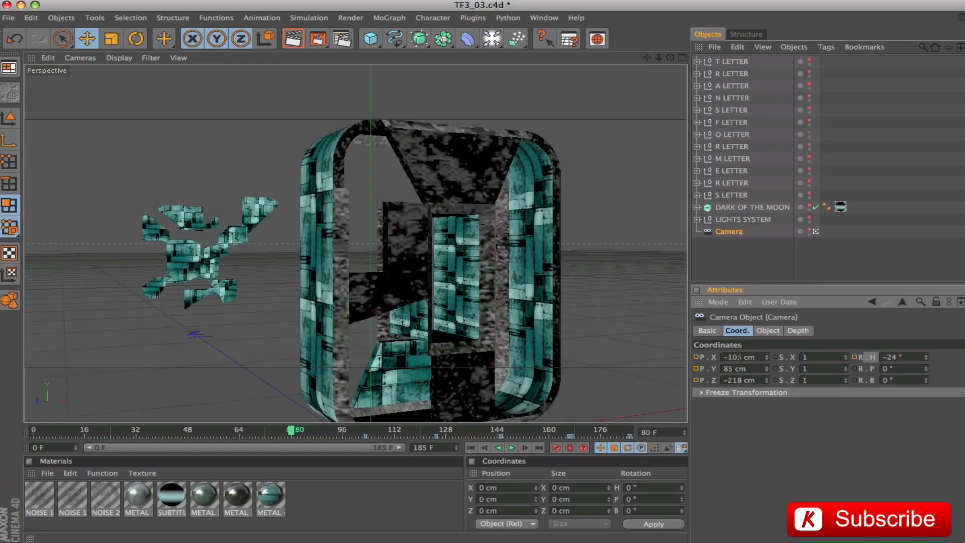
ctrl+click(697, 381)
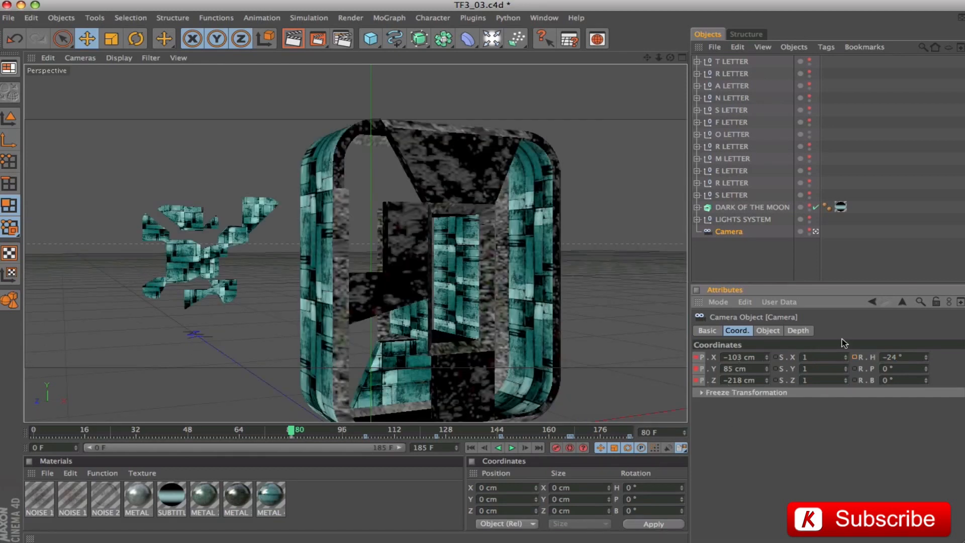
click(855, 358)
mouse_move(293, 433)
mouse_down()
mouse_move(628, 440)
mouse_move(292, 442)
mouse_up()
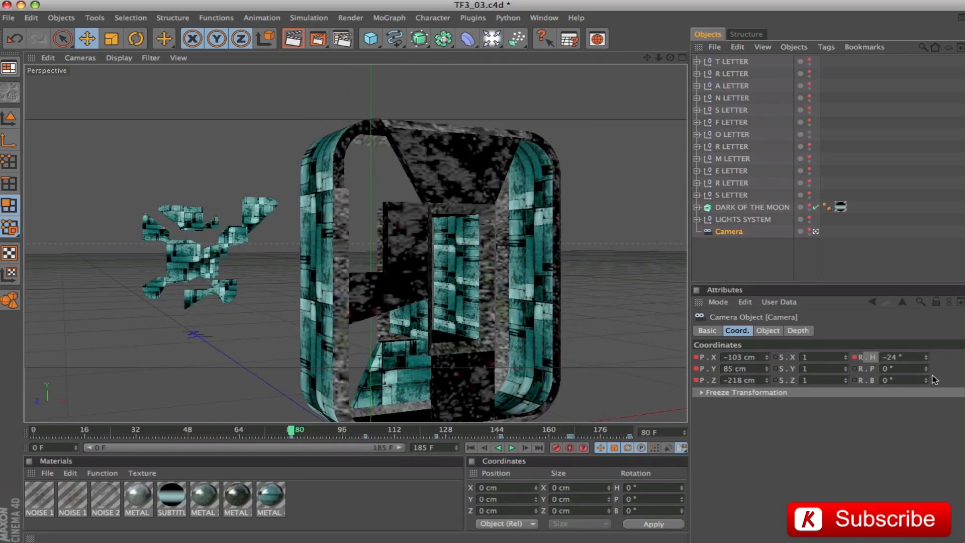
- At frame 50, set the camera's position to X -38.5 cm, Y 105 cm and Z -31.5 cm
drag(294, 434, 195, 439)
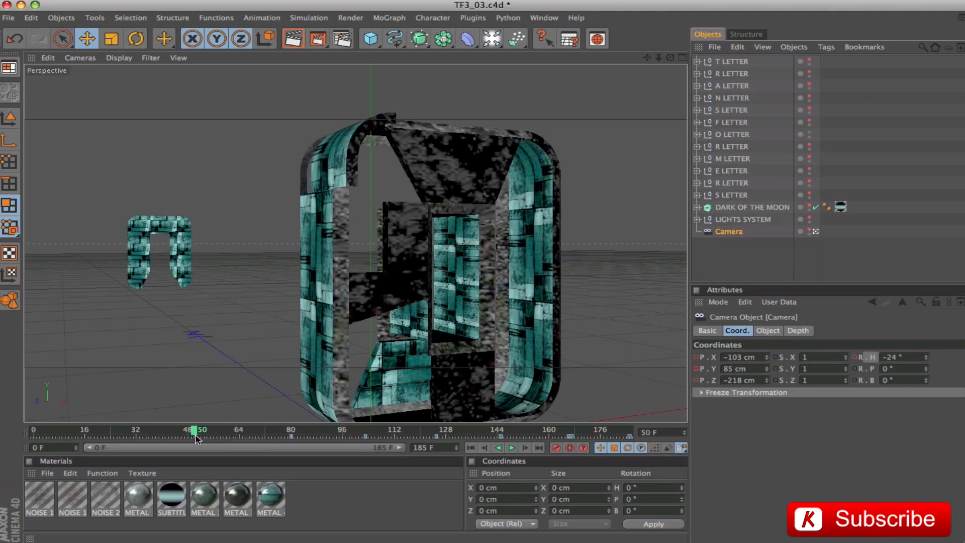
click(729, 357)
text(-38,5)
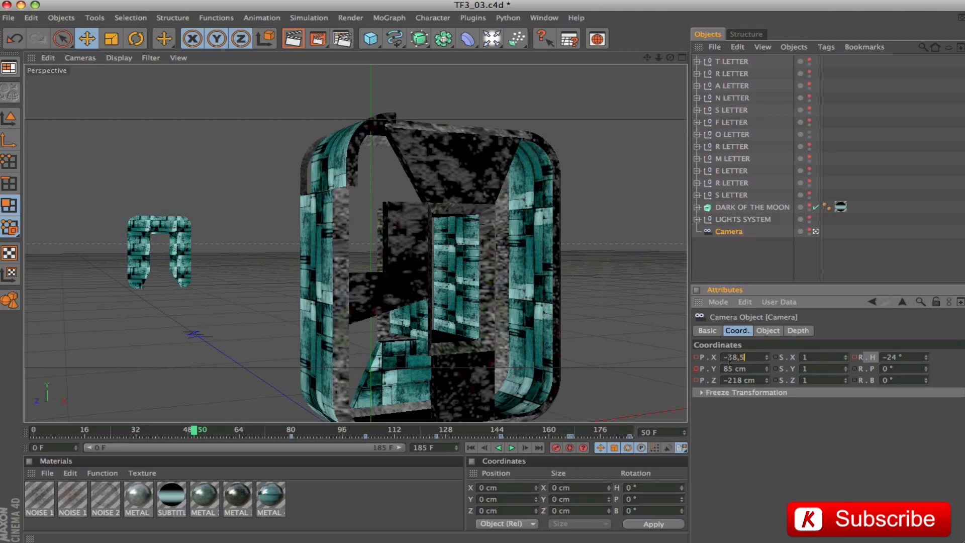
key(Tab)
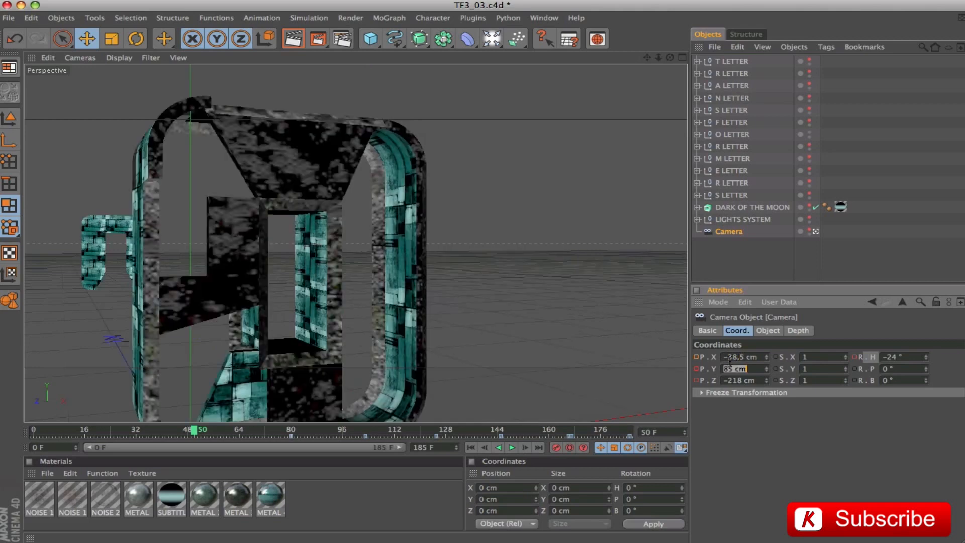
text(105)
key(Tab)
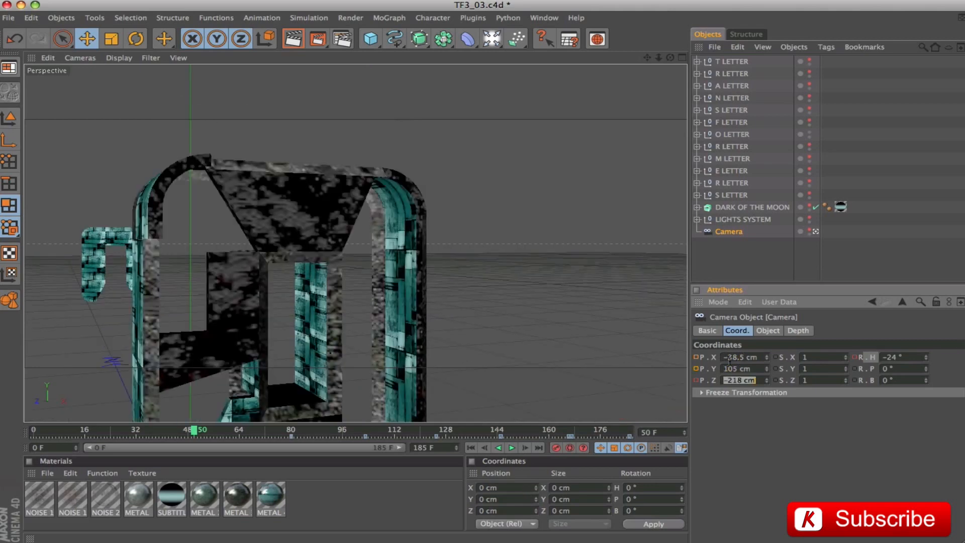
text(-31,5)
- Set the camera's heading to -40° and bank to 17° at frame 50, and keyframe both along with the position
key(Tab)
key(Tab)
key(Tab)
key(Tab)
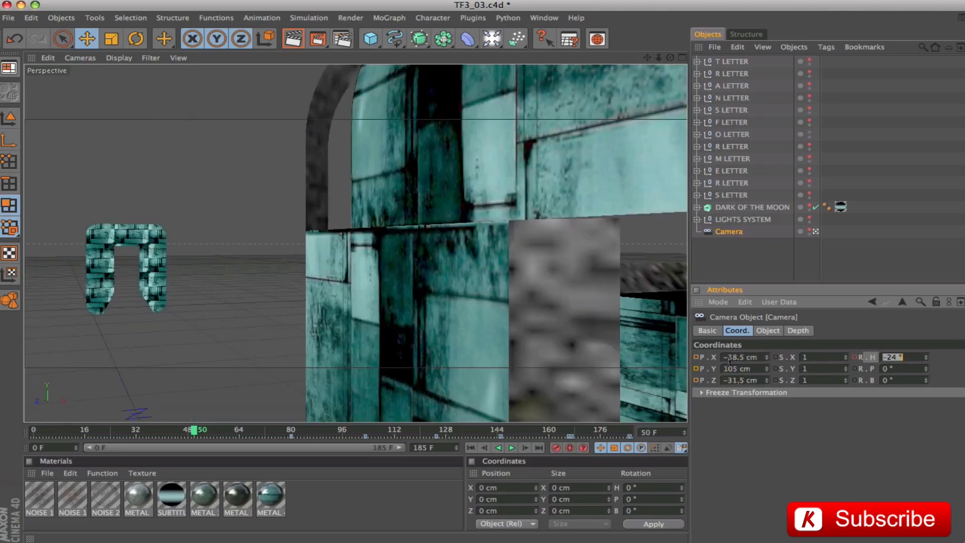
text(-40)
key(Tab)
key(Tab)
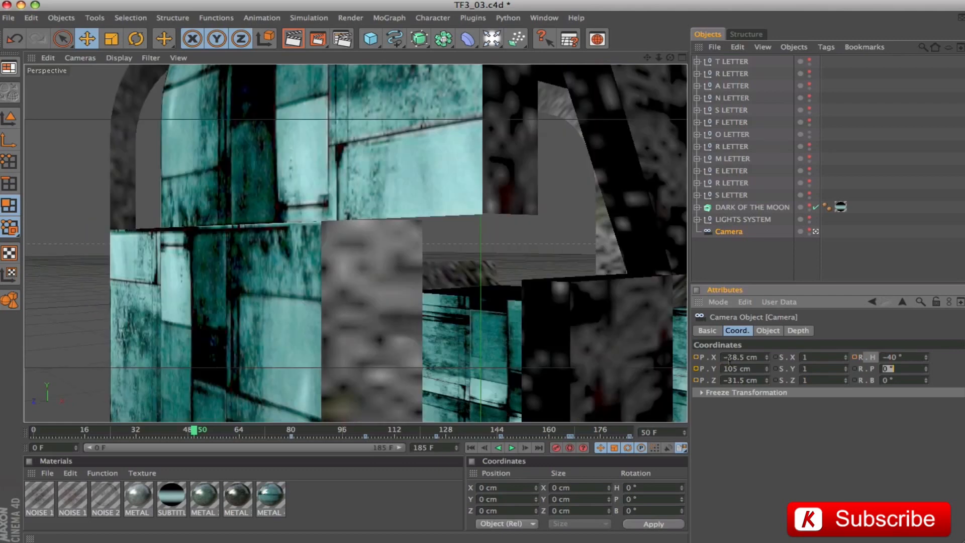
text(17)
key(Return)
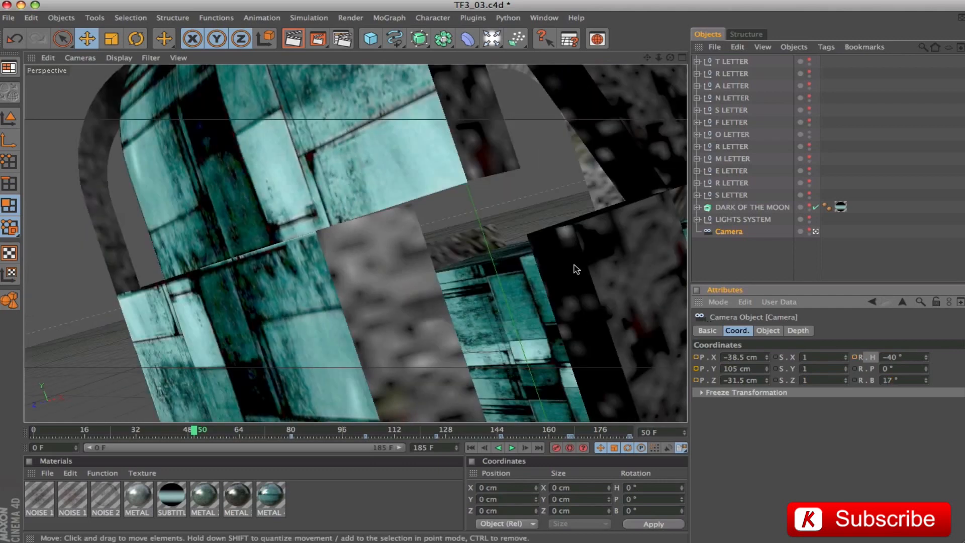
click(696, 381)
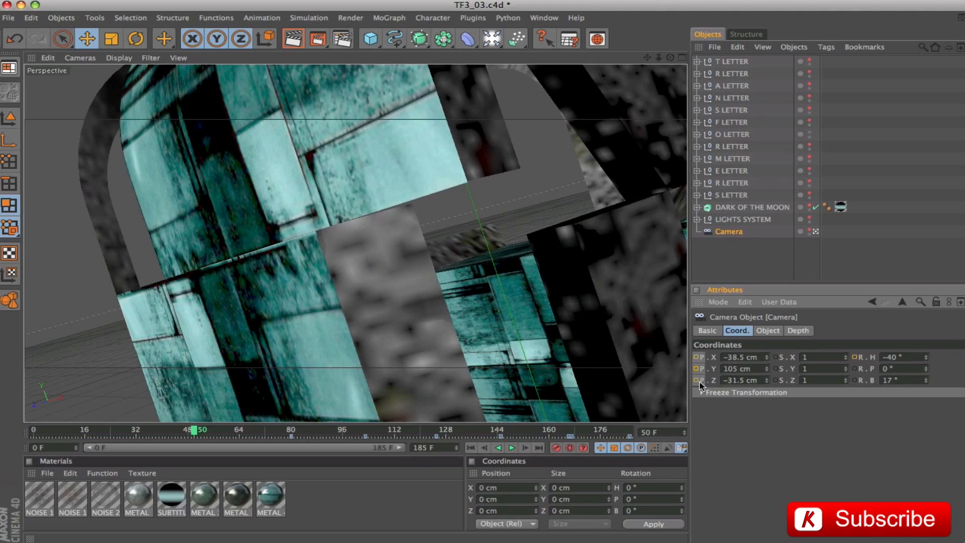
click(855, 357)
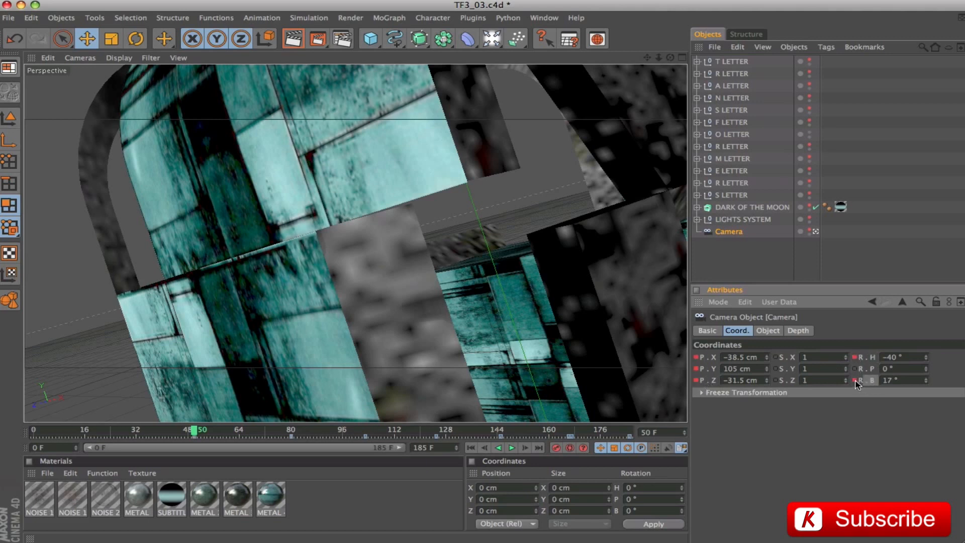
- Set the camera's bank to 0° at frame 80 and keyframe it
drag(195, 431, 292, 449)
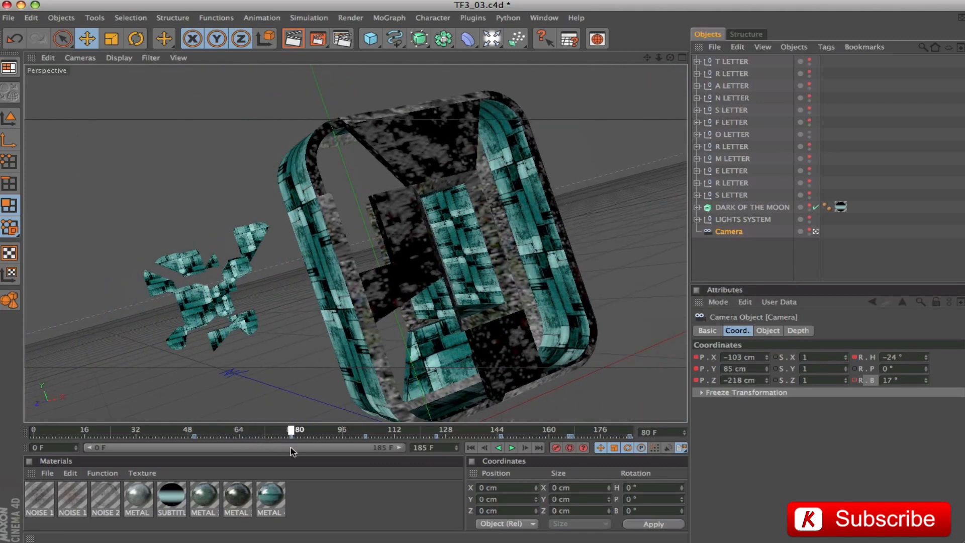
double_click(907, 380)
text(0)
key(Return)
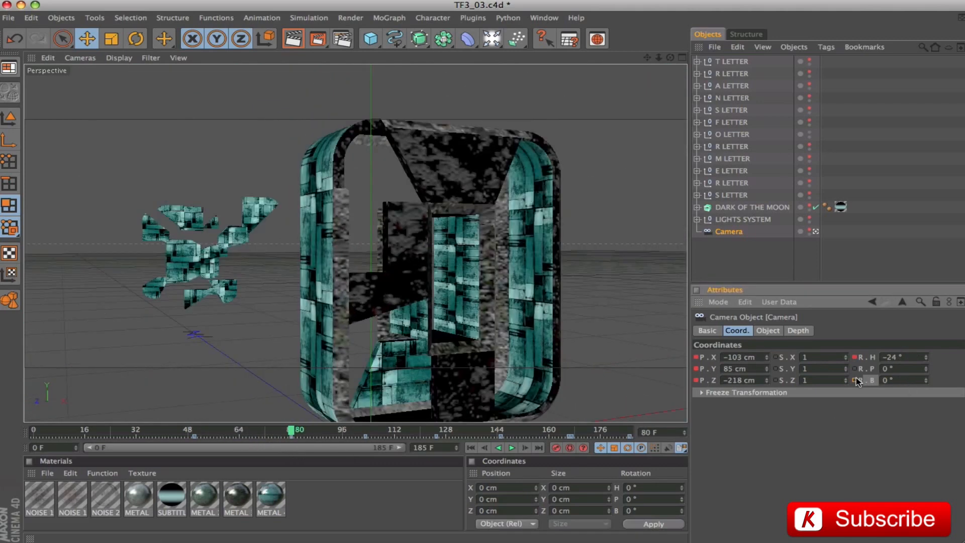
- At frame 0, set the camera's position to X 74 cm, Y 116.1 cm and Z 18.4 cm
drag(291, 431, 34, 431)
double_click(743, 357)
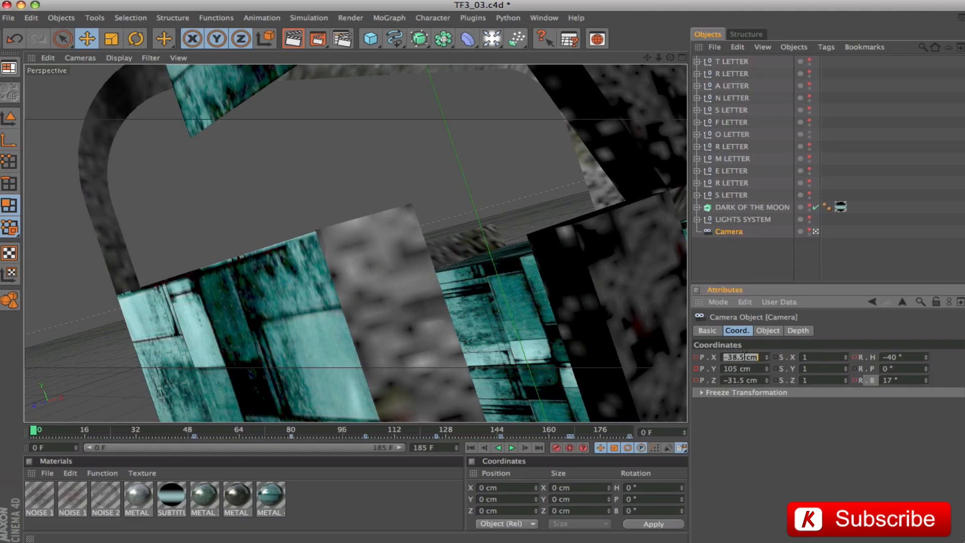
text(74)
key(Tab)
text(116,1)
key(Tab)
text(18,4)
- Set the camera's heading to -90° and bank to 90° at frame 0, and keyframe both along with the position
key(Tab)
key(Tab)
key(Tab)
key(Tab)
text(-90)
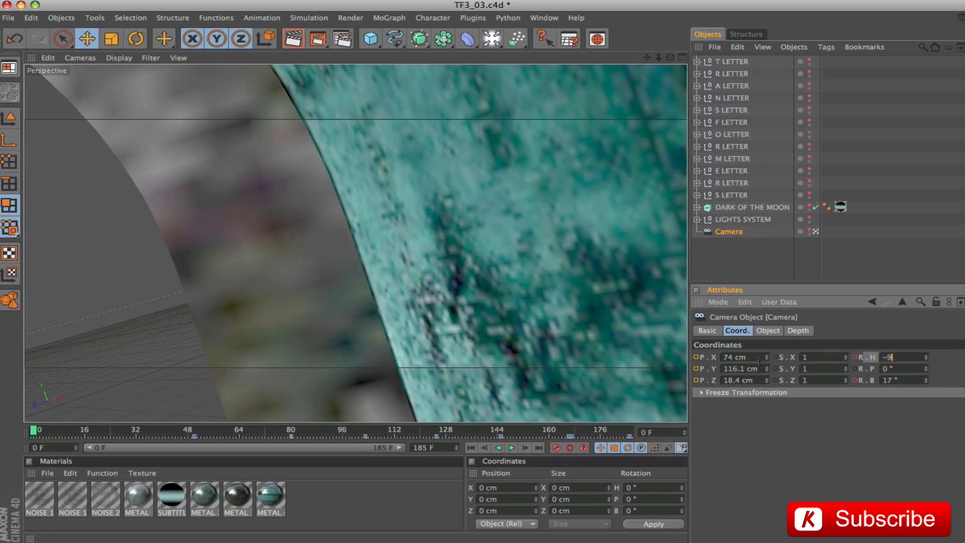
key(Tab)
key(Tab)
text(90)
key(Return)
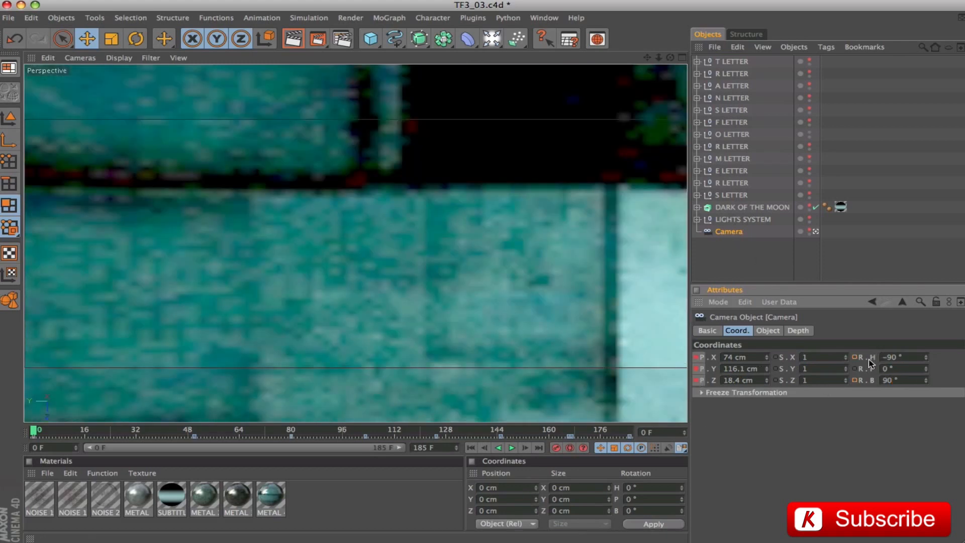
click(855, 380)
- At frame 23, set the camera's Z position to 20.1 cm and keyframe it
drag(47, 430, 110, 437)
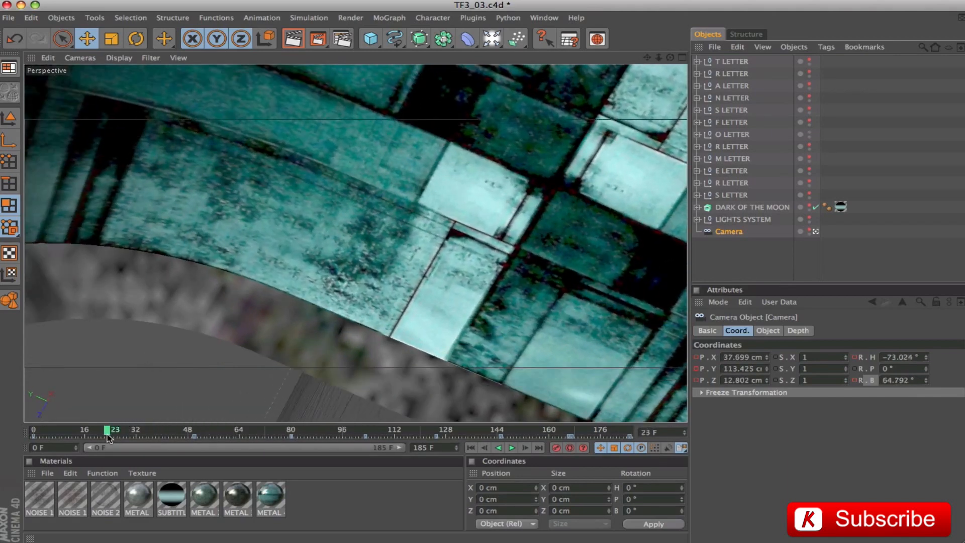
click(750, 380)
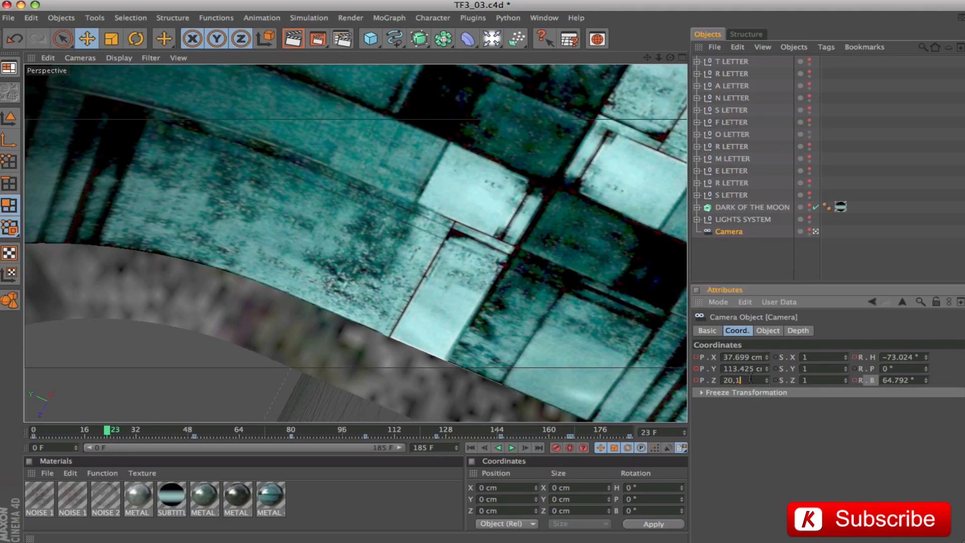
key(Return)
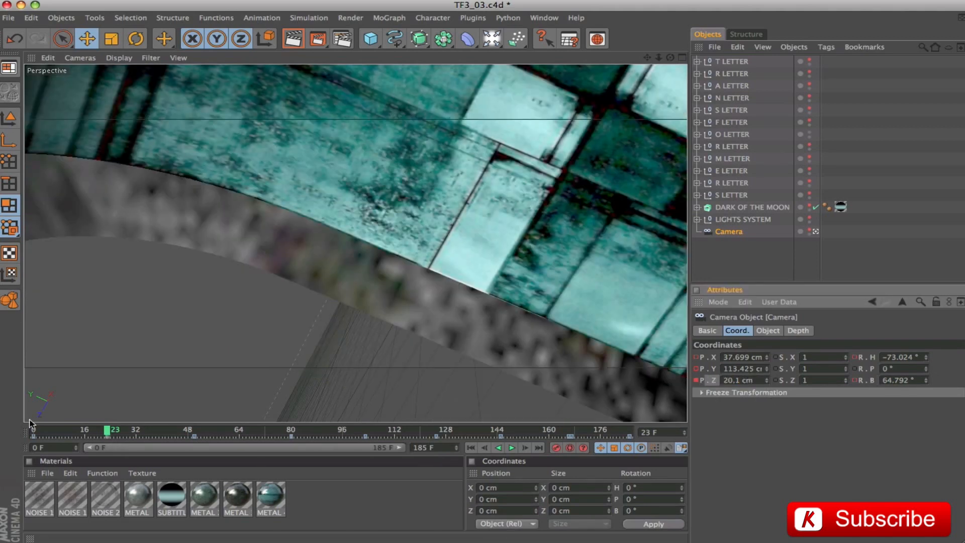
- At frame 103, set the camera's position to X -58 cm and Y 58 cm and update both keyframes
drag(108, 431, 366, 440)
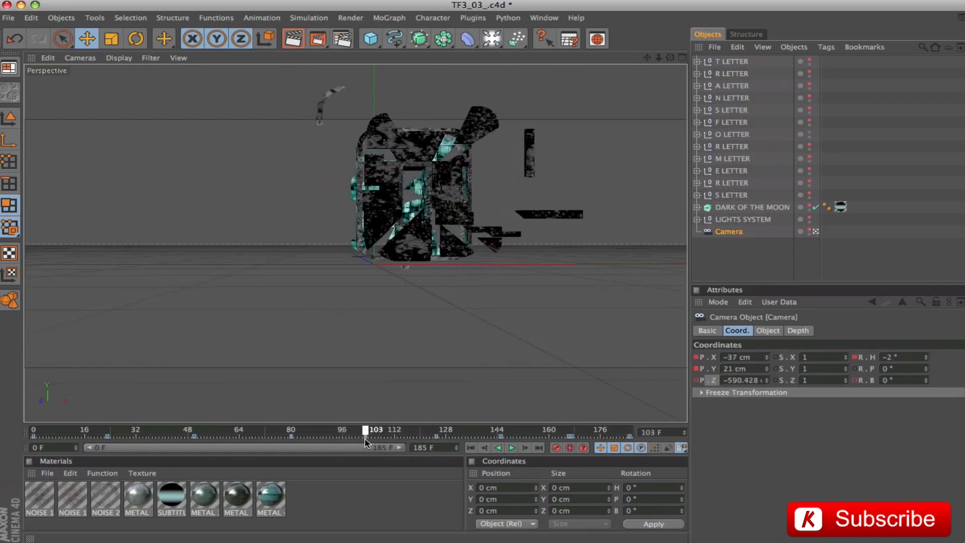
click(741, 358)
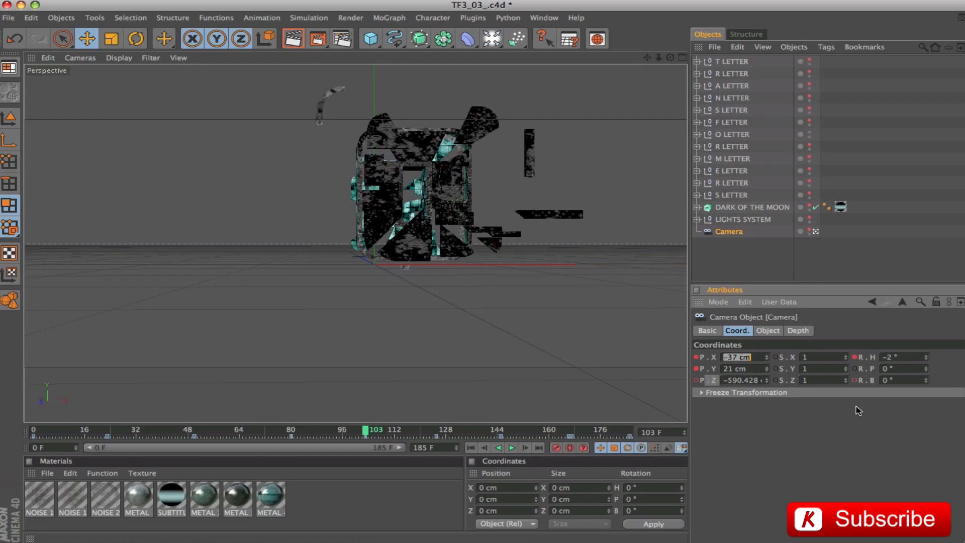
text(-58)
key(Tab)
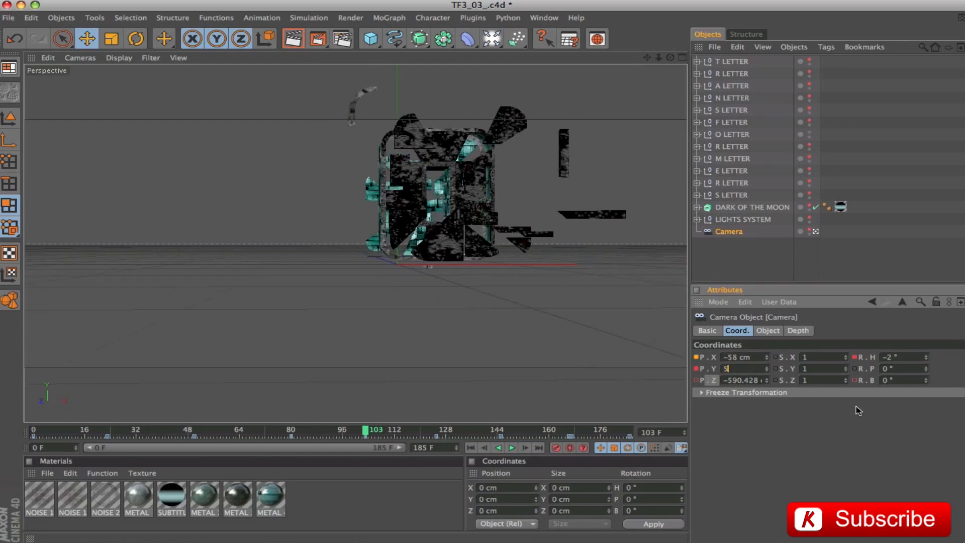
text(58)
key(Tab)
key(Tab)
key(Tab)
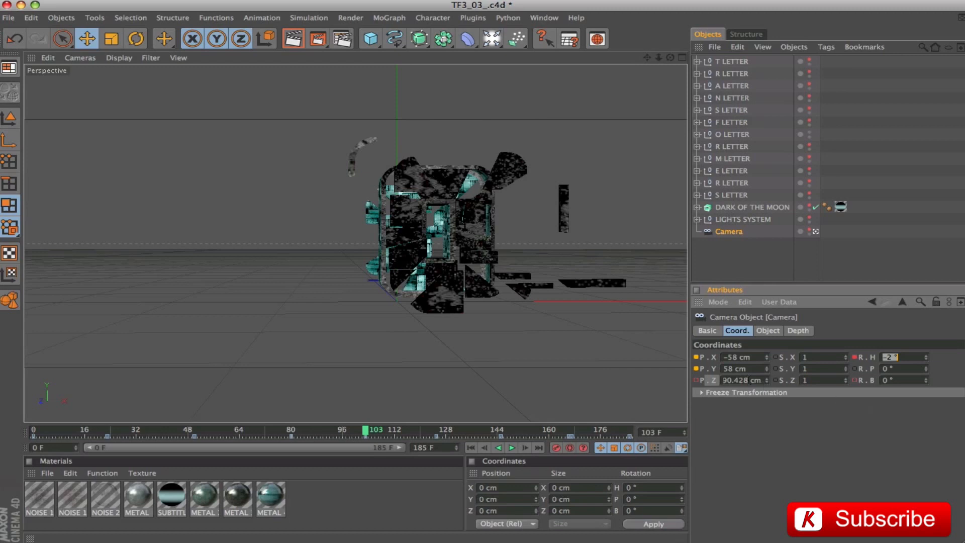
ctrl+click(697, 368)
- Make all the letter objects visible again and play the whole animation from frame 0 through the camera
drag(367, 430, 6, 426)
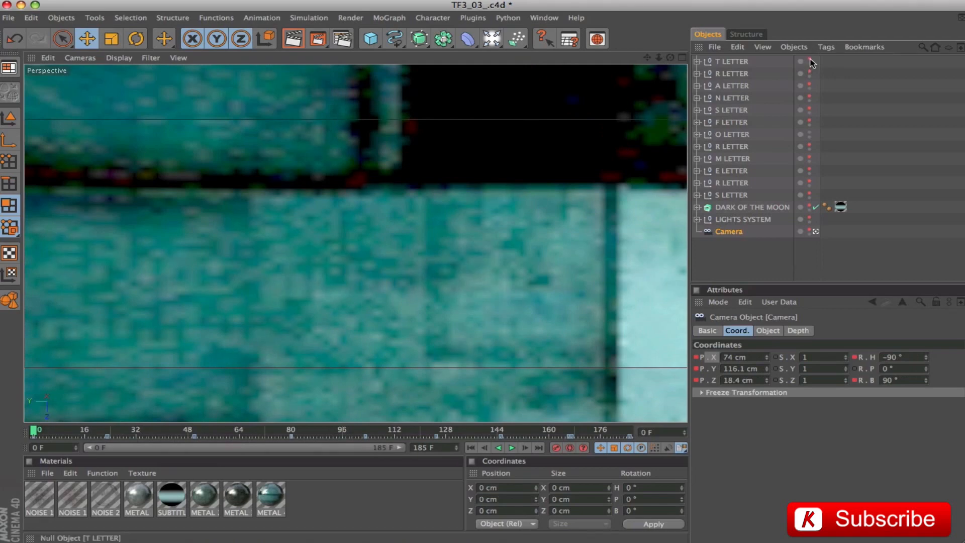
drag(810, 61, 815, 167)
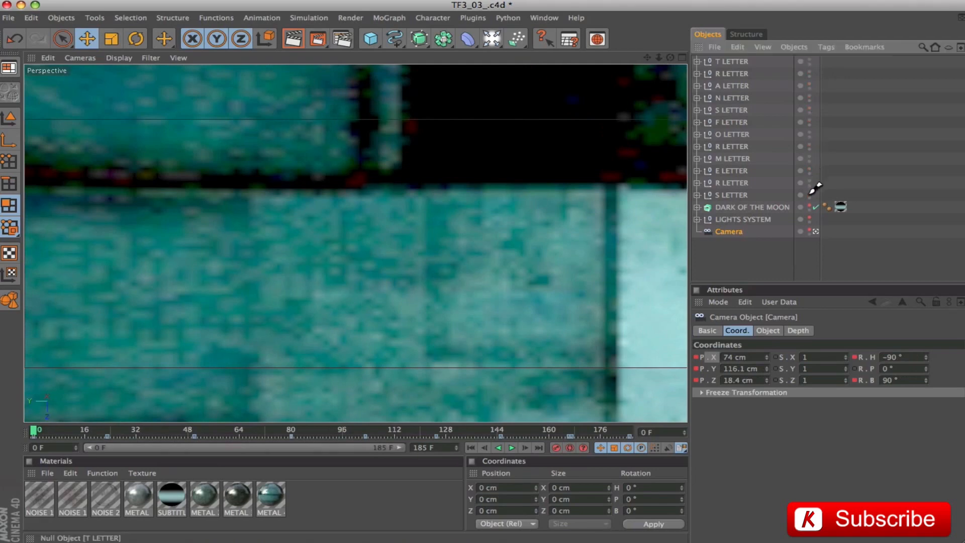
click(511, 448)
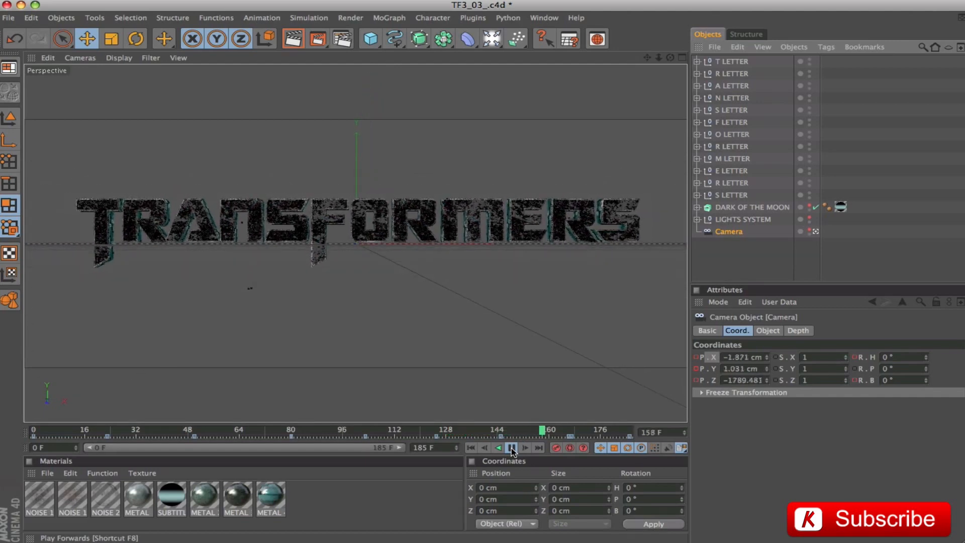
click(511, 448)
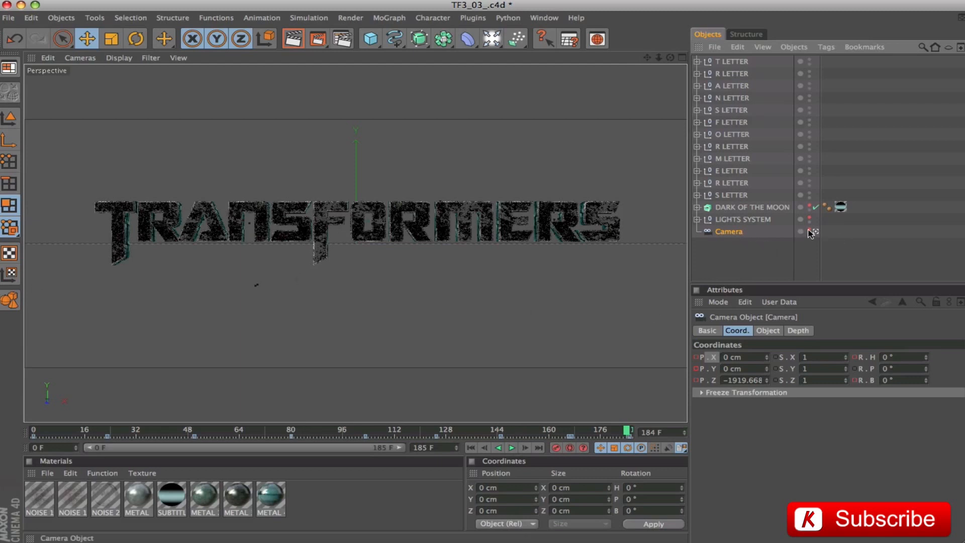
- Examine the camera's motion path in an enlarged Top view at frame 185, and return to the Perspective view
click(682, 57)
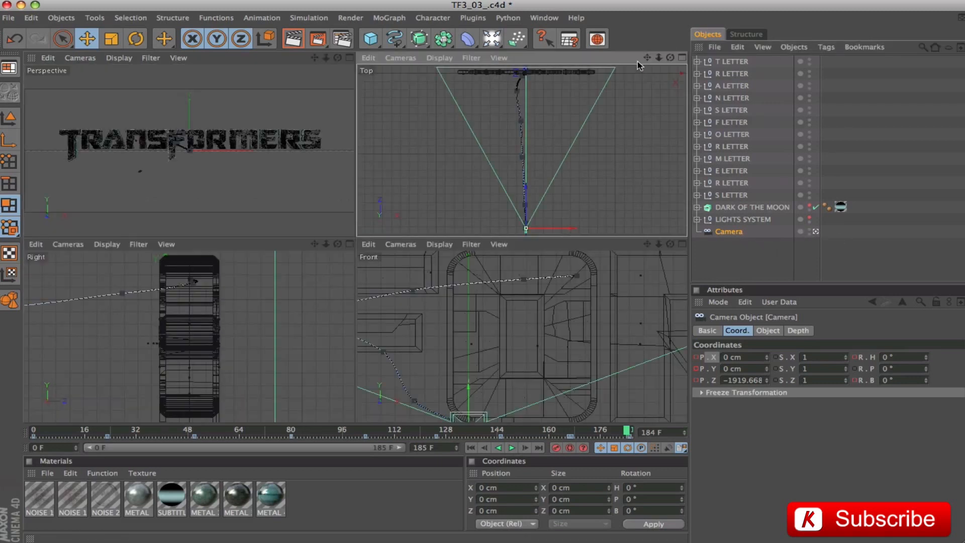
click(682, 58)
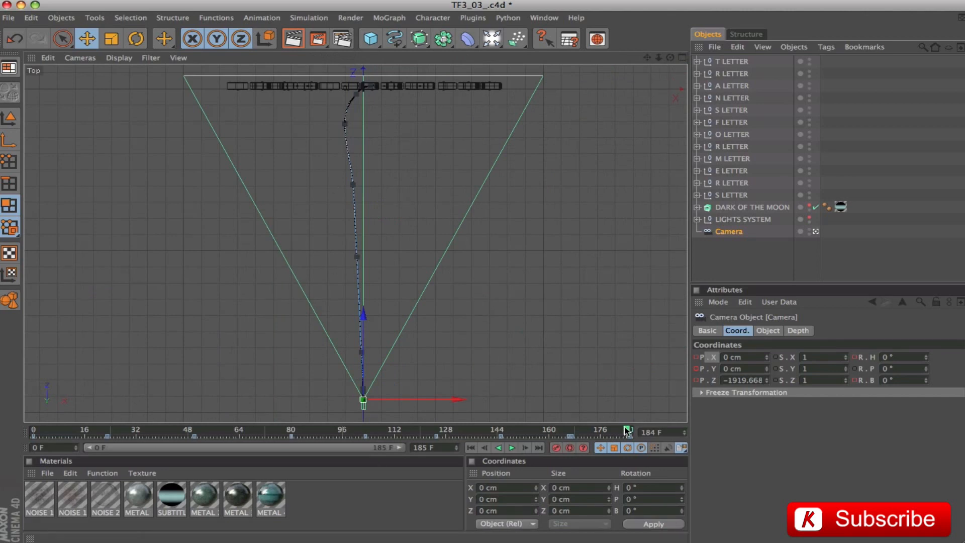
mouse_move(628, 430)
mouse_down()
mouse_move(352, 431)
mouse_move(473, 421)
mouse_move(632, 430)
mouse_up()
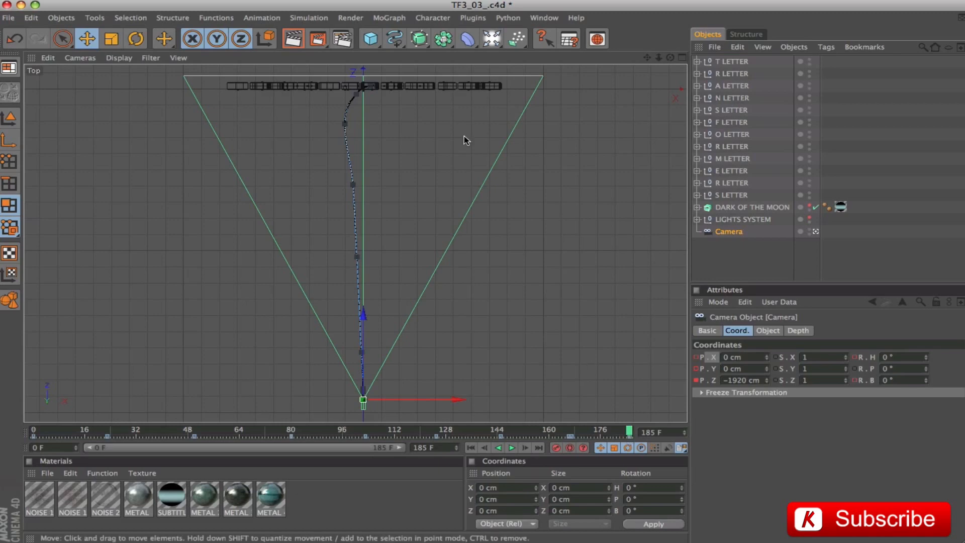
click(682, 58)
click(350, 58)
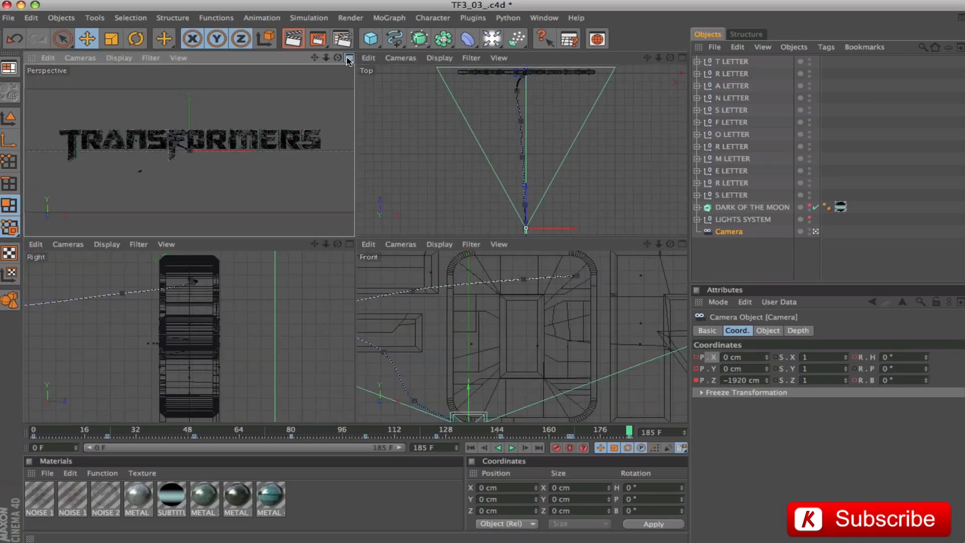
- Play the whole title animation through the scene camera in the enlarged Perspective view and stop it
click(512, 448)
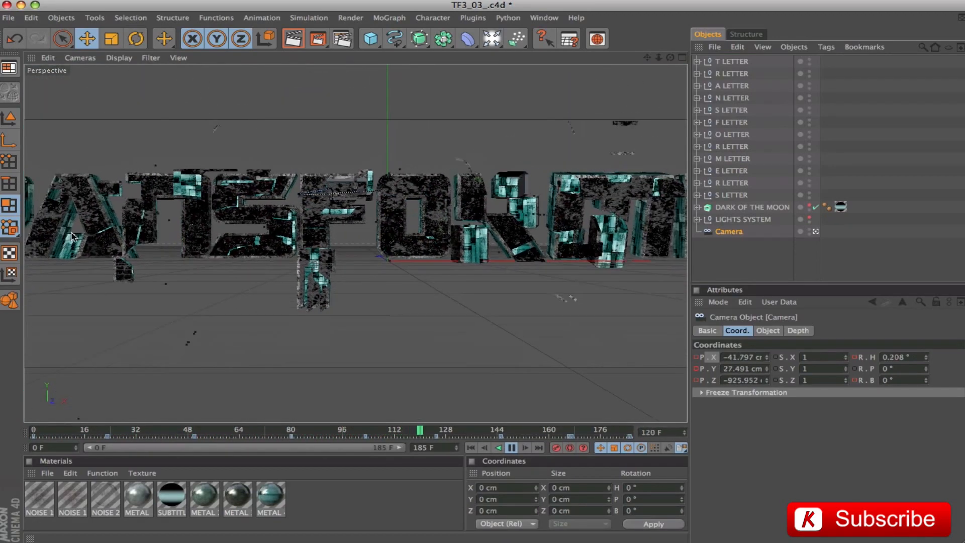
click(512, 448)
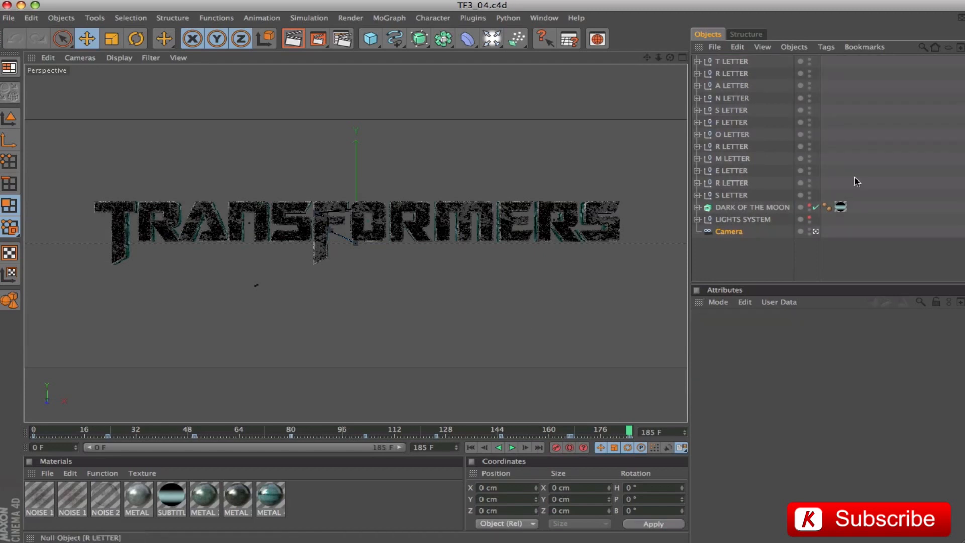
- Make the DARK OF THE MOON subtitle visible and give it a Display tag with its Visibility option enabled
click(810, 207)
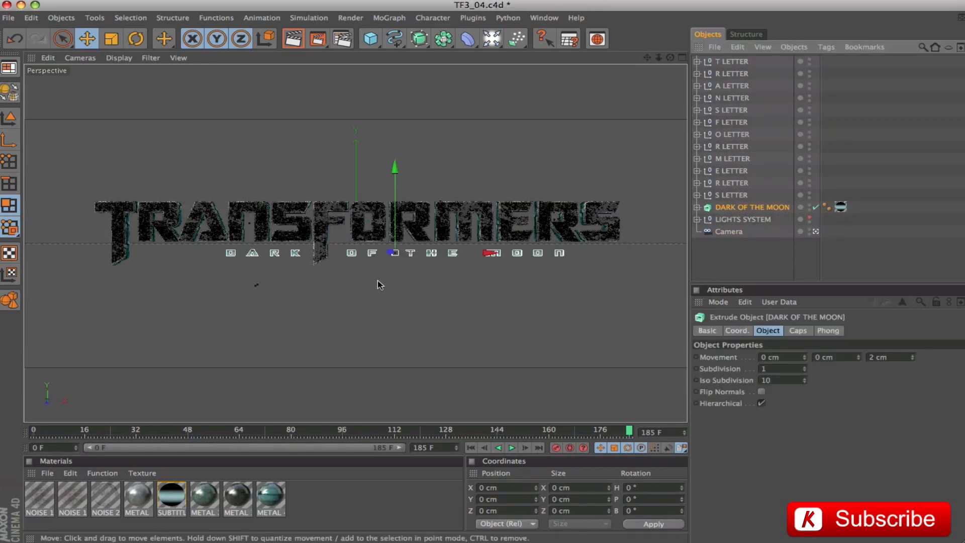
right_click(753, 208)
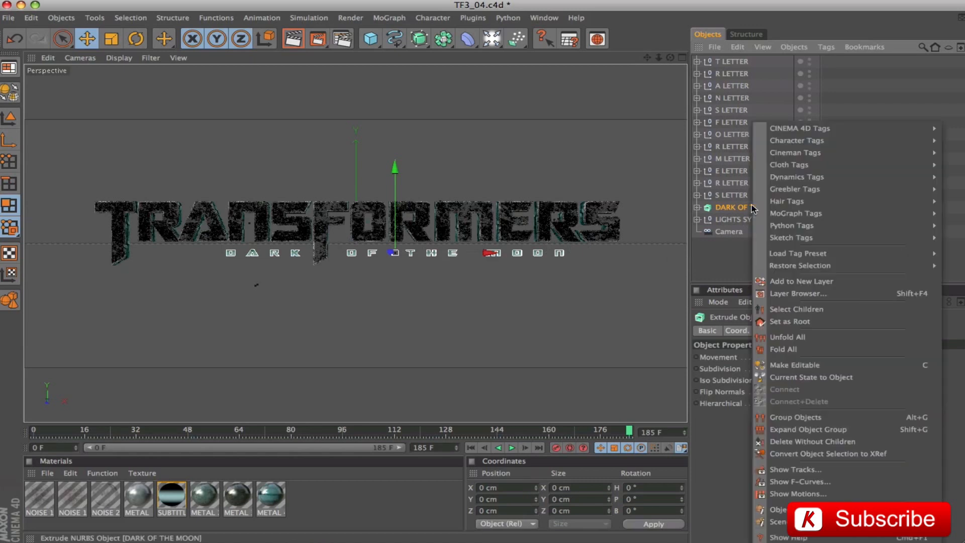
mouse_move(816, 130)
click(704, 200)
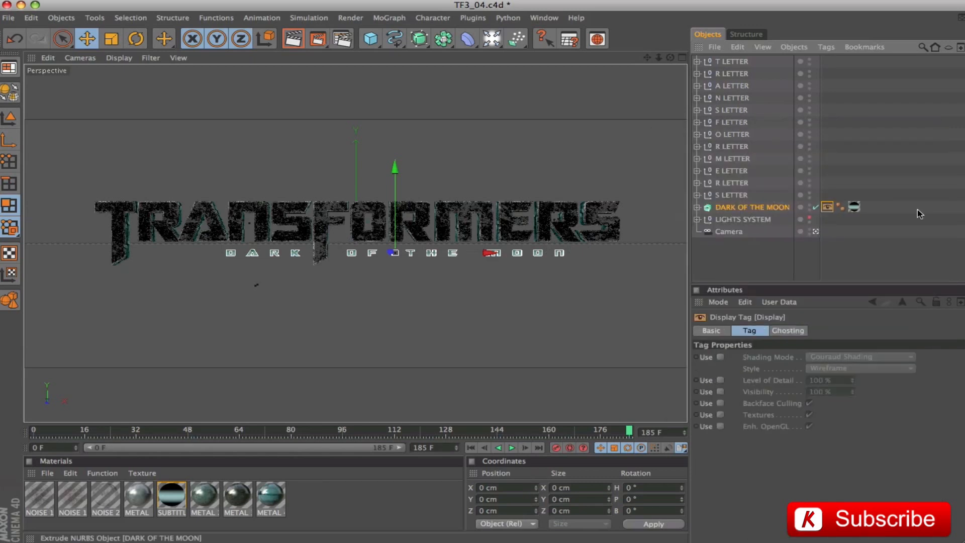
click(721, 392)
- Keyframe the subtitle's Display tag Visibility at 100% on frame 170 and at 0% on frame 143
drag(630, 434, 581, 440)
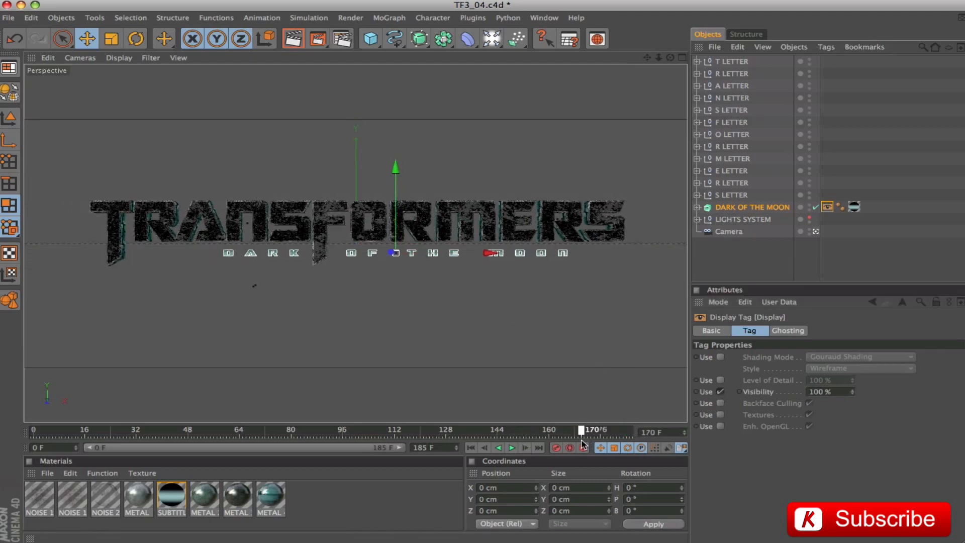
ctrl+click(740, 392)
drag(582, 433, 496, 445)
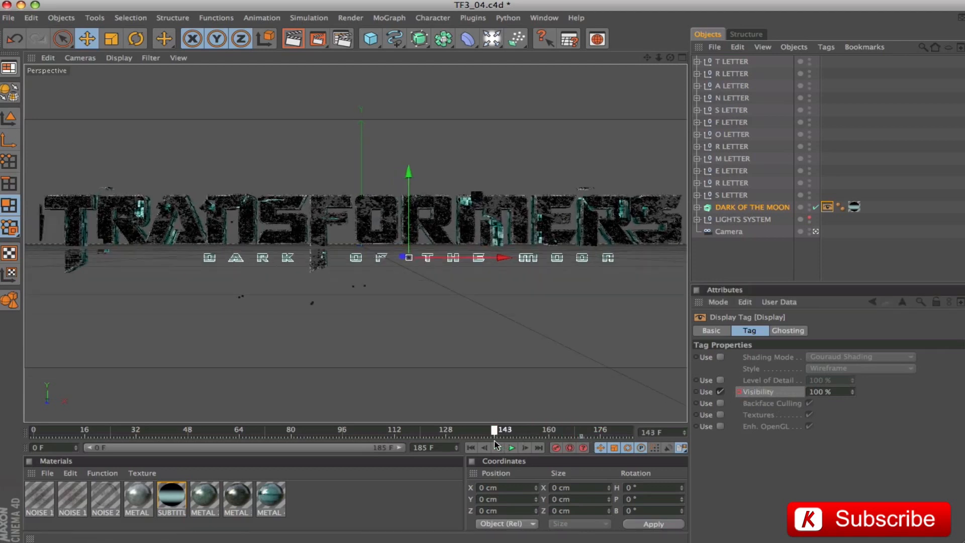
click(836, 392)
key(Return)
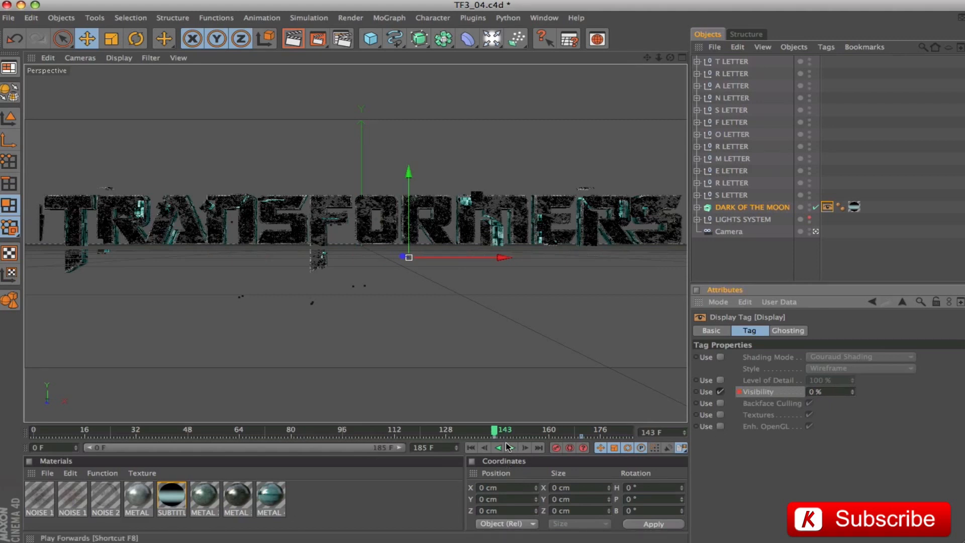
- Render the camera view at frames 158, 151 and 185 to examine the subtitle's fade-in
drag(495, 435, 543, 435)
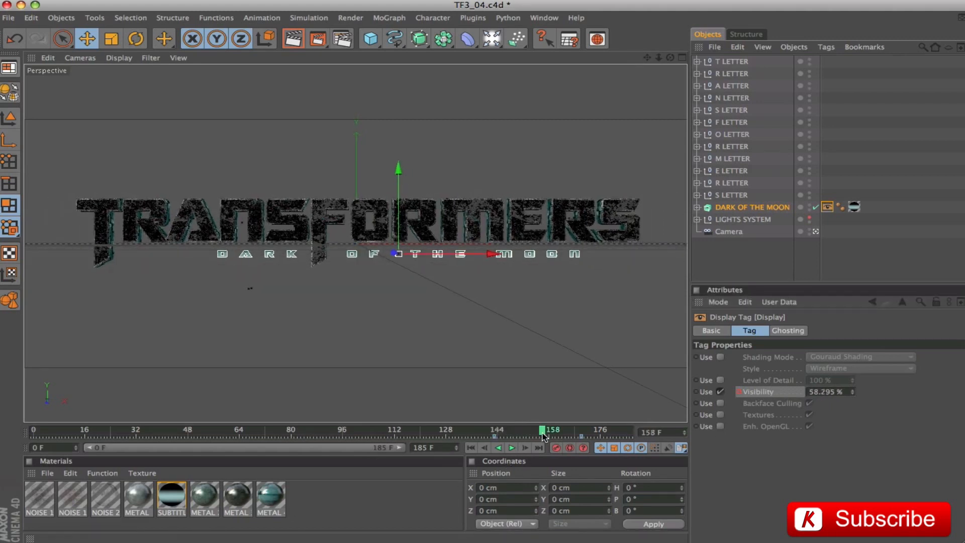
key(super+r)
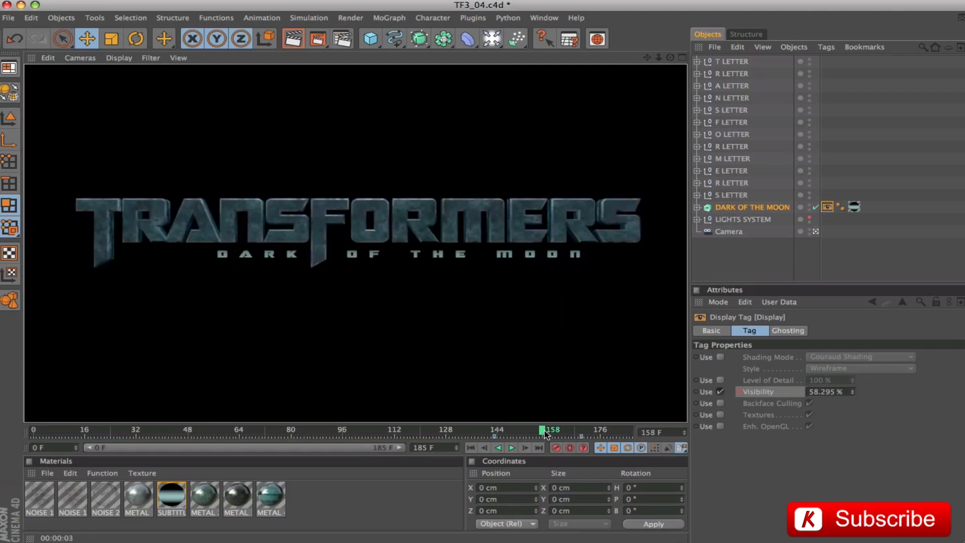
drag(545, 432, 520, 432)
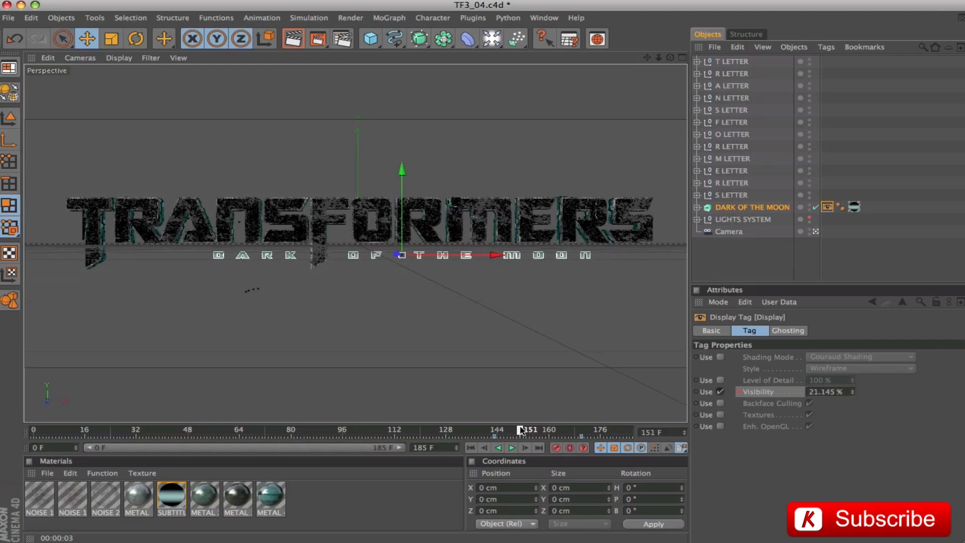
key(super+r)
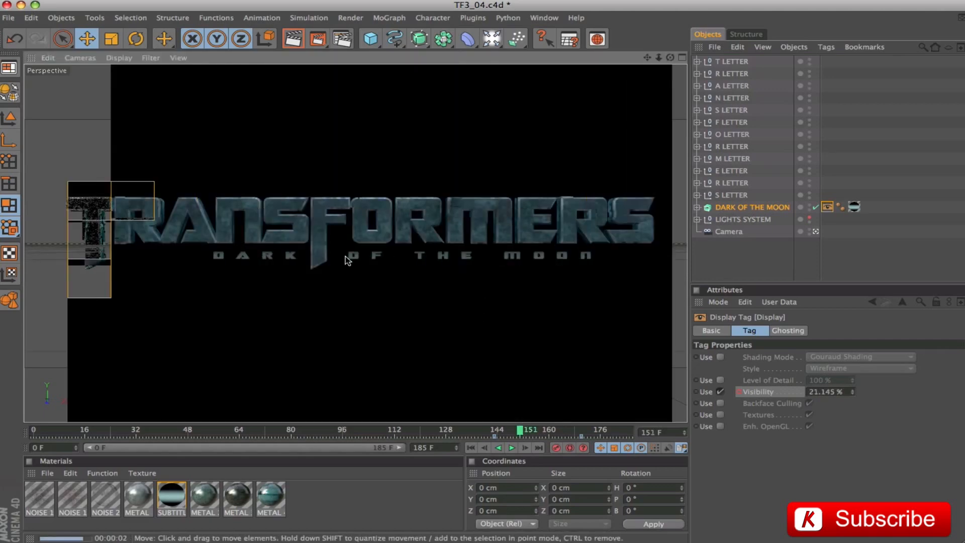
drag(520, 432, 629, 432)
key(super+r)
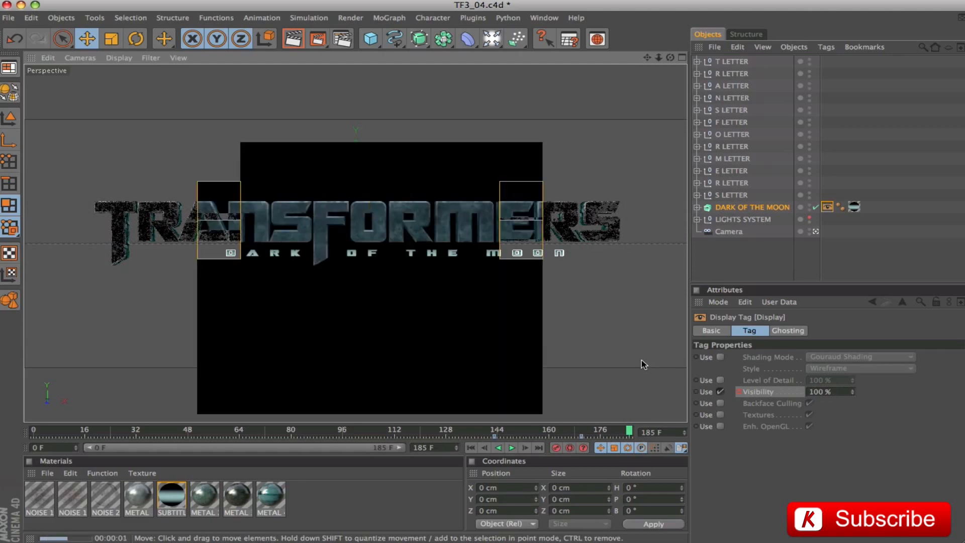
- Leave the scene camera's view and hide every letter object except O LETTER
click(742, 257)
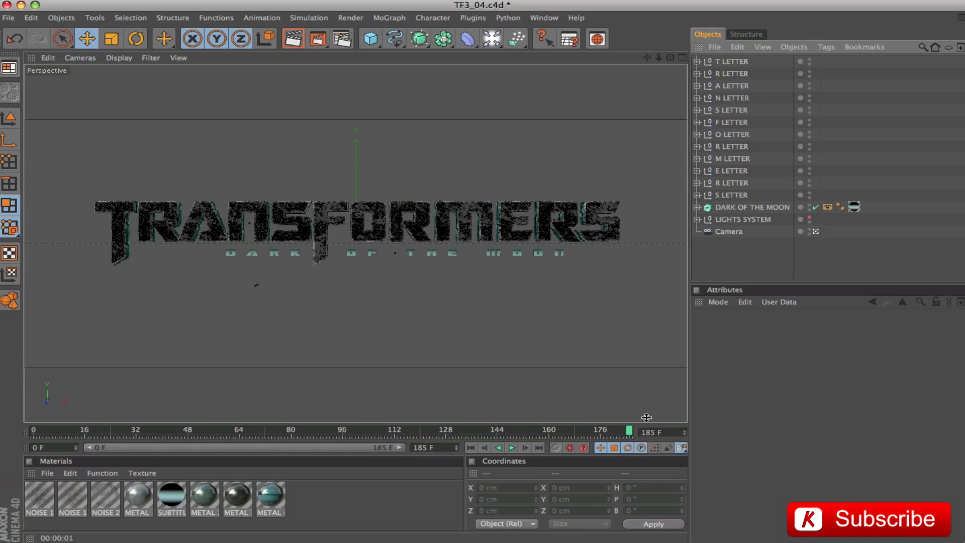
click(816, 231)
drag(629, 432, 124, 408)
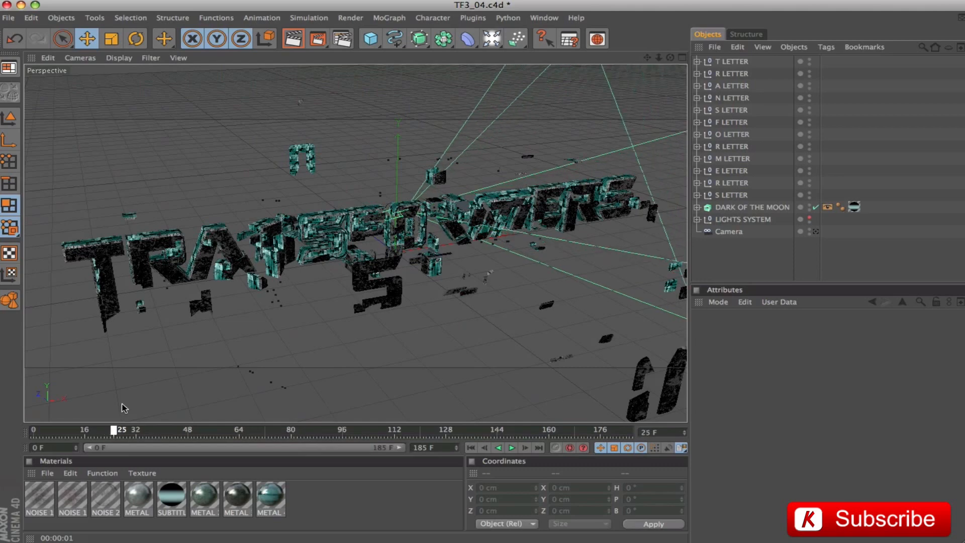
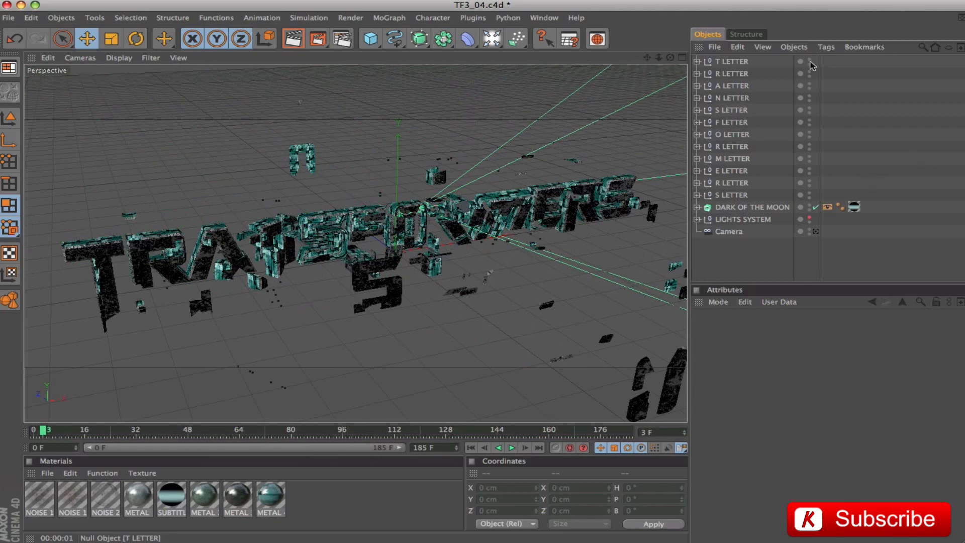
drag(810, 62, 816, 120)
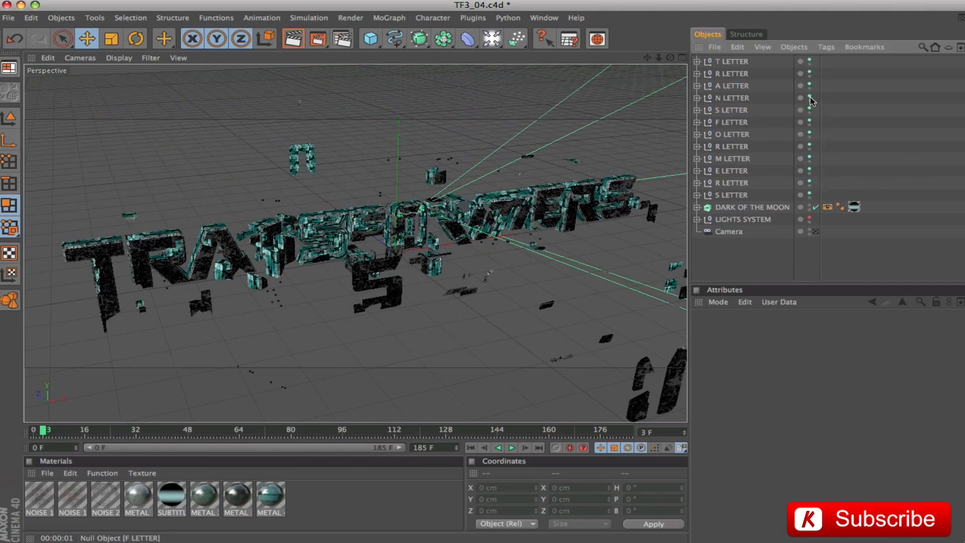
drag(815, 192, 813, 195)
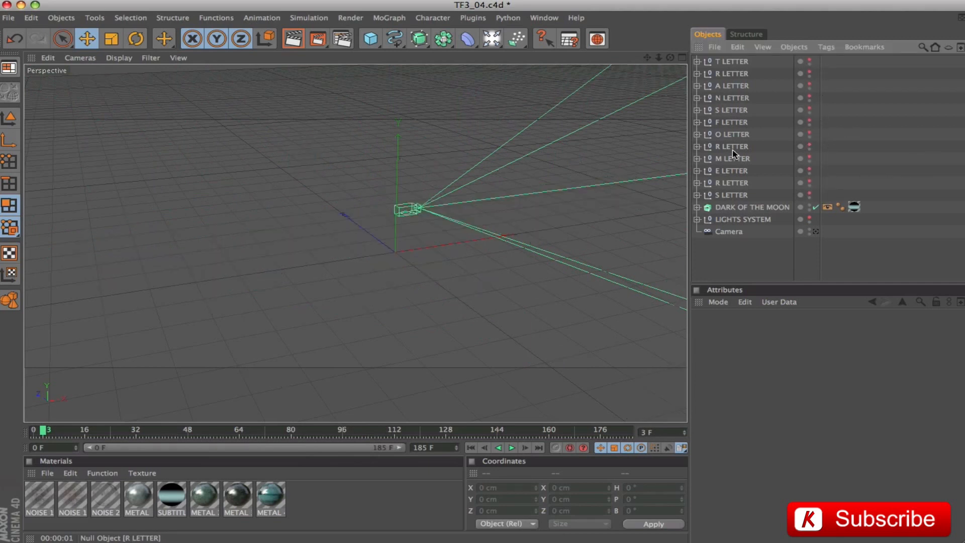
click(810, 133)
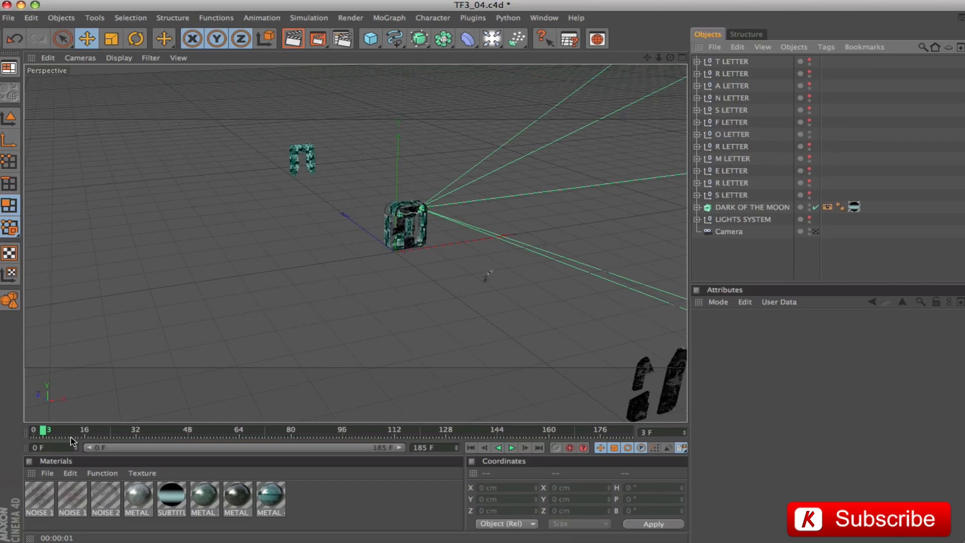
- At frame 185, hide the DARK OF THE MOON subtitle and frame the selected O LETTER group in the viewports
click(35, 431)
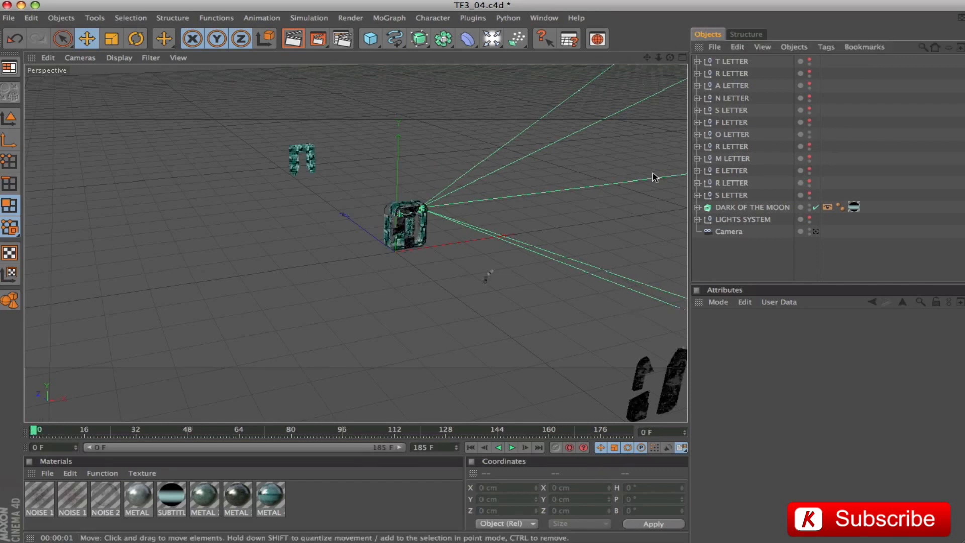
click(734, 134)
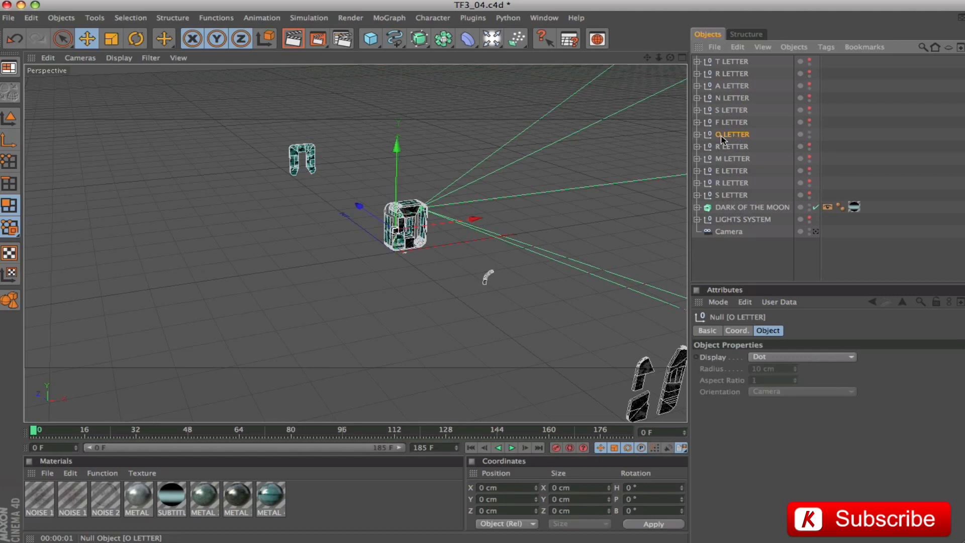
click(697, 134)
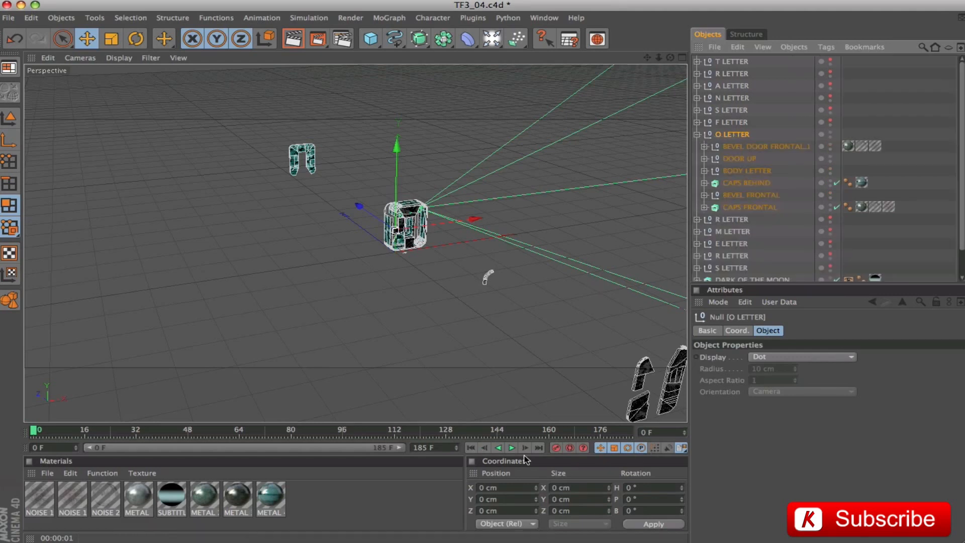
click(538, 448)
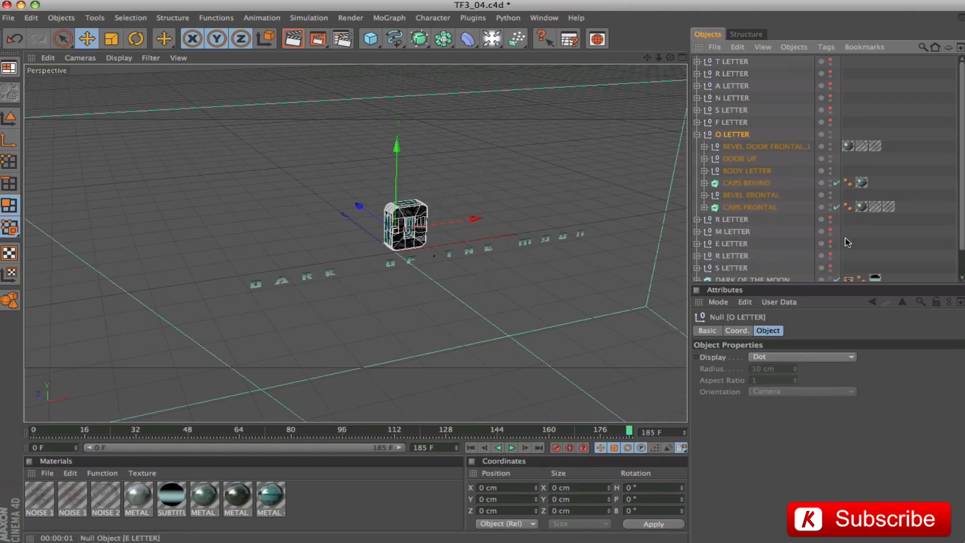
scroll(845, 244, down, 2)
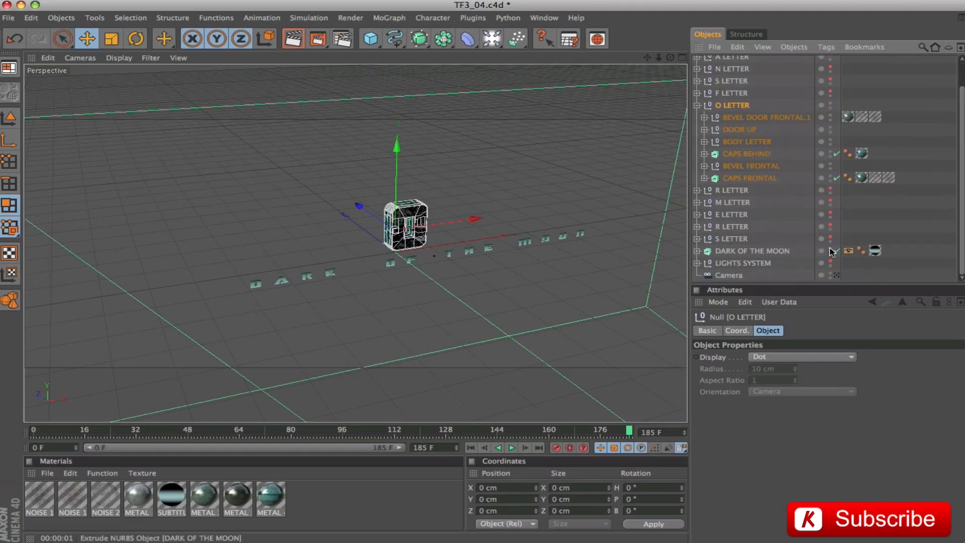
key(o)
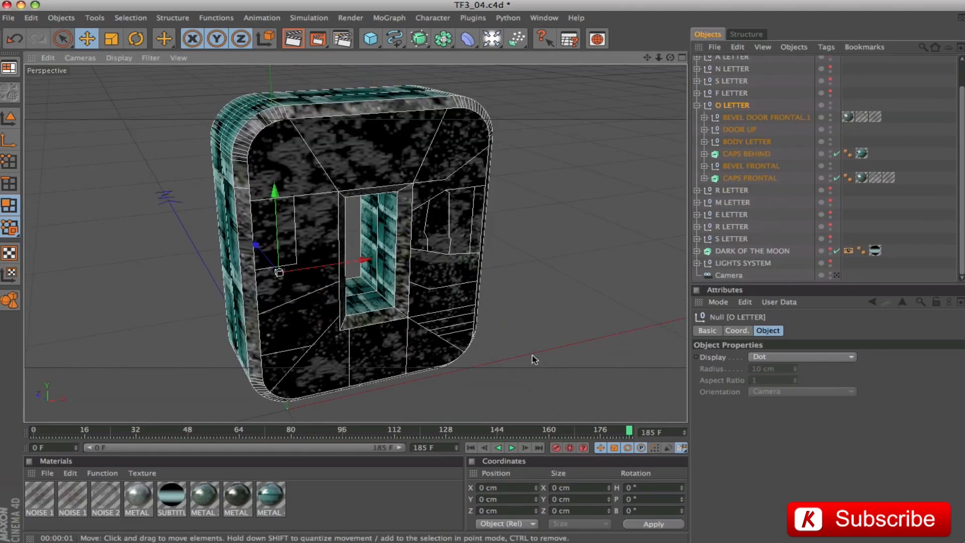
key(F5)
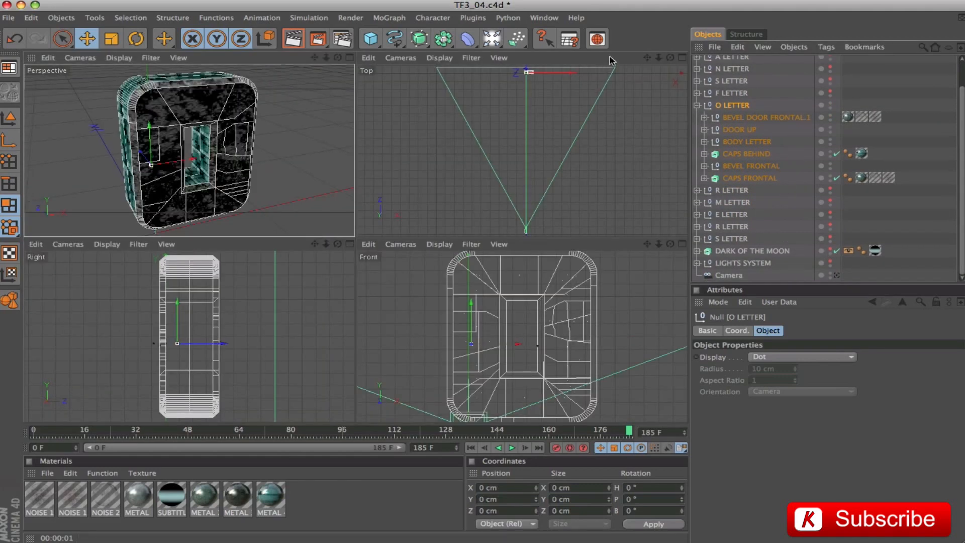
click(551, 242)
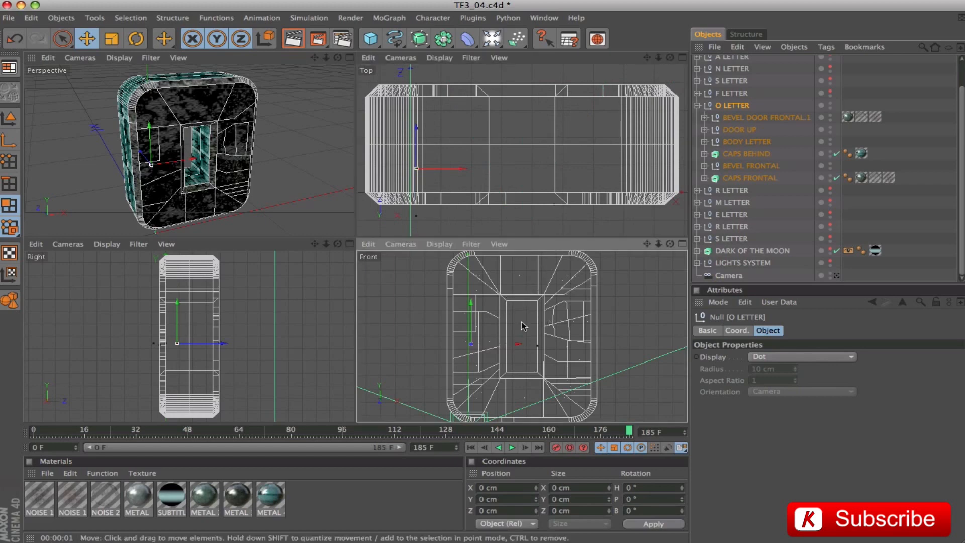
click(195, 332)
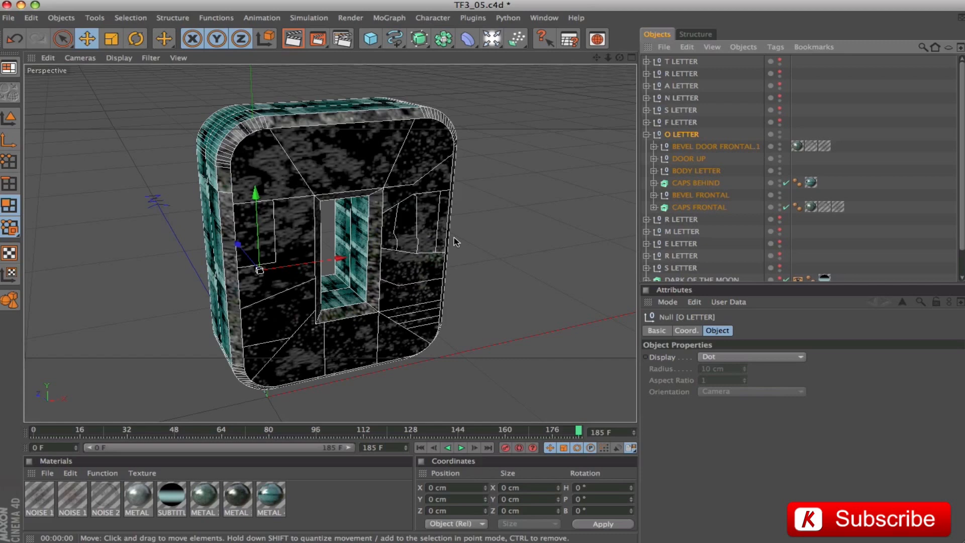
- Collapse the O LETTER hierarchy and widen the Perspective viewport
key(super+shift+s)
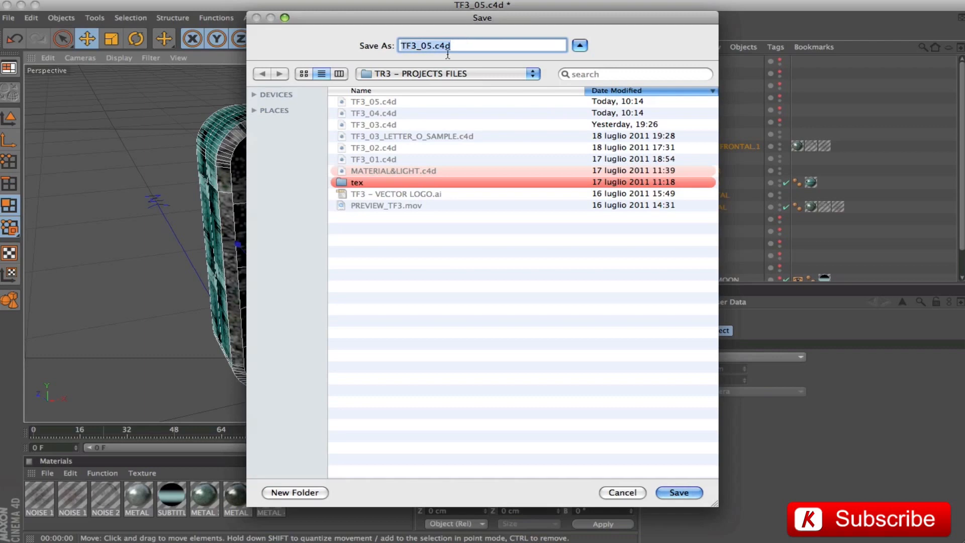
click(622, 493)
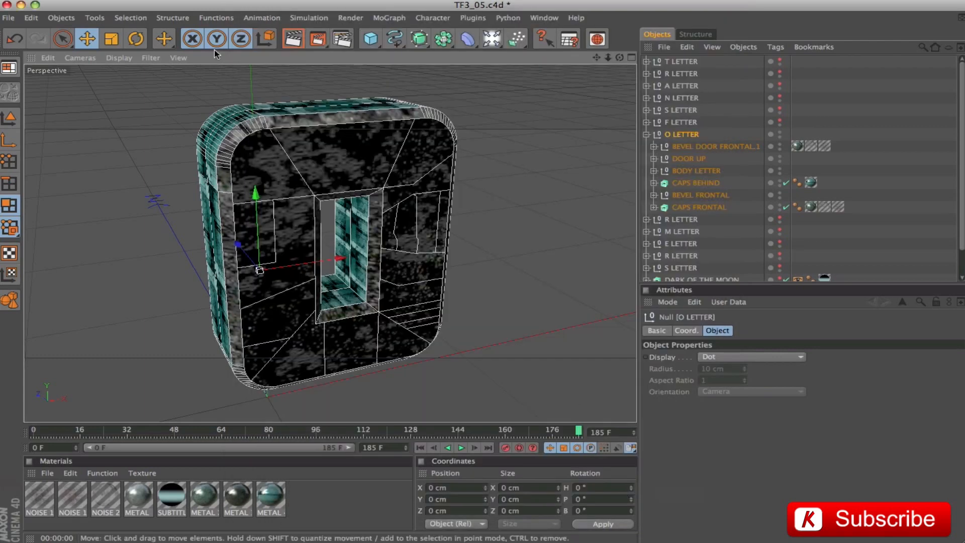
click(647, 134)
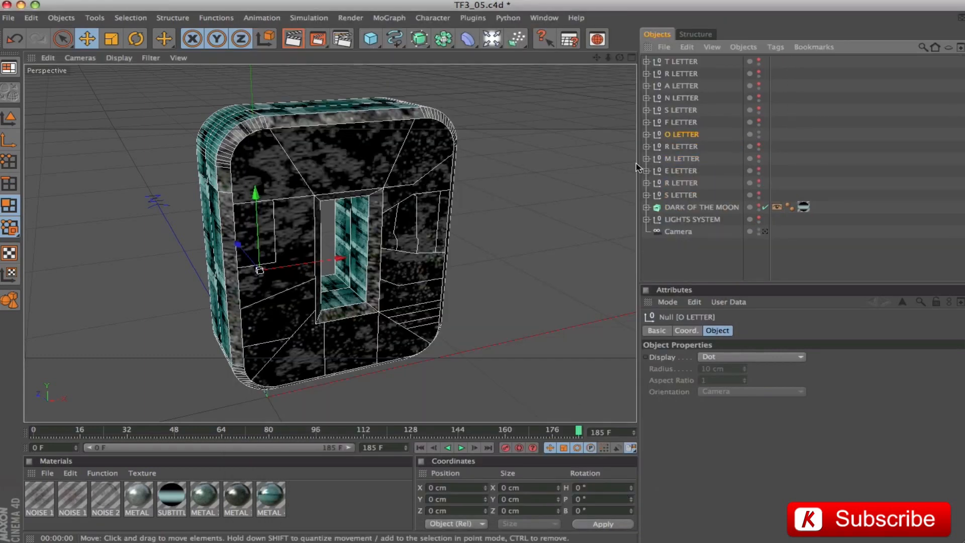
drag(637, 164, 685, 164)
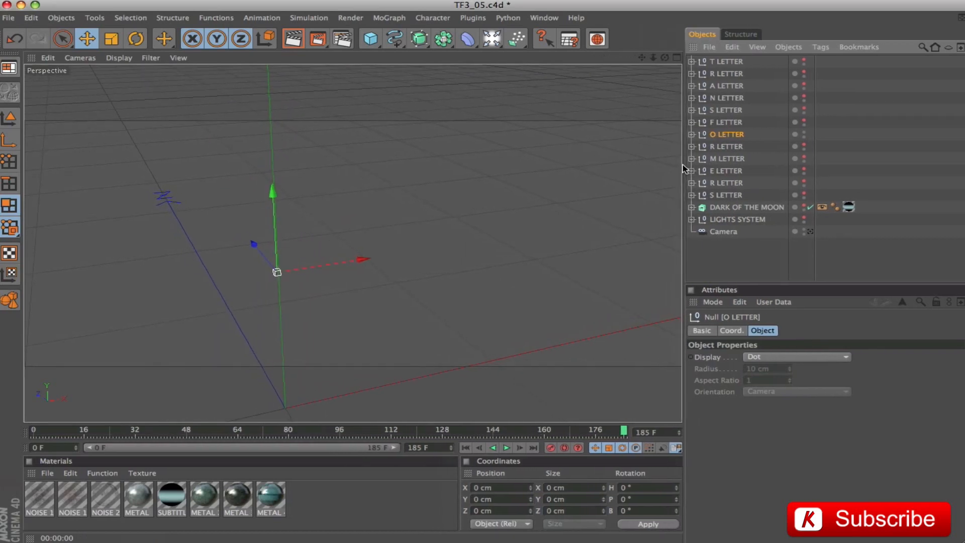
- Add a 200 cm cube primitive at the scene origin, around the base of the letter O
click(371, 40)
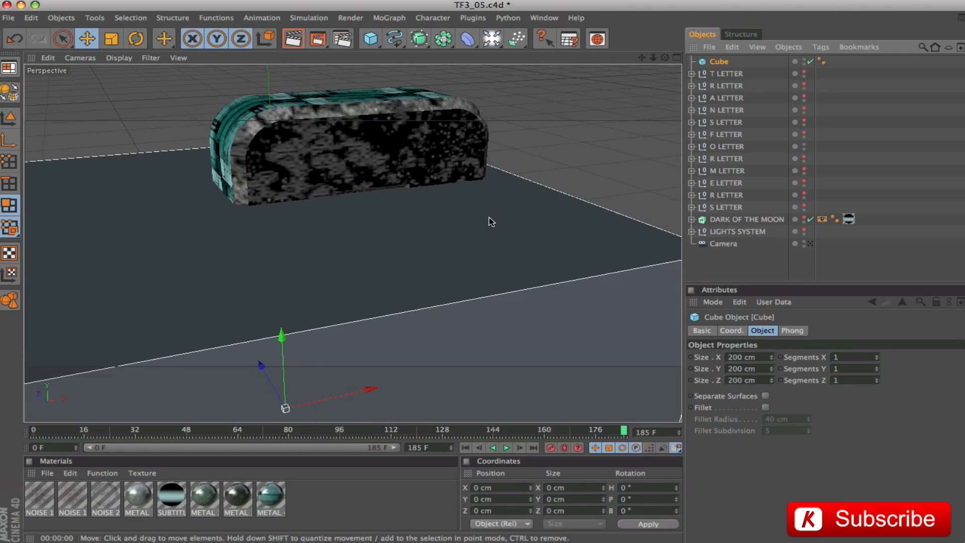
scroll(481, 270, down, 8)
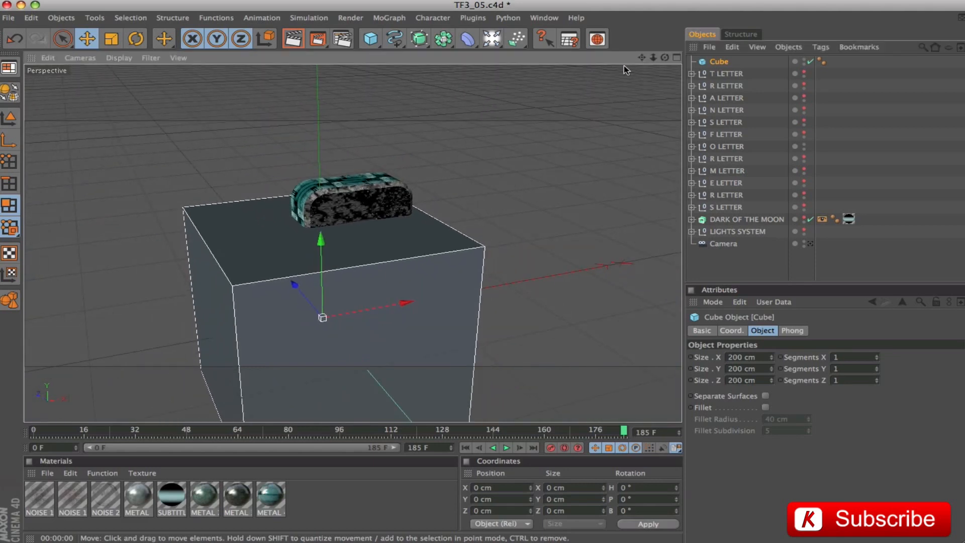
drag(642, 59, 630, 3)
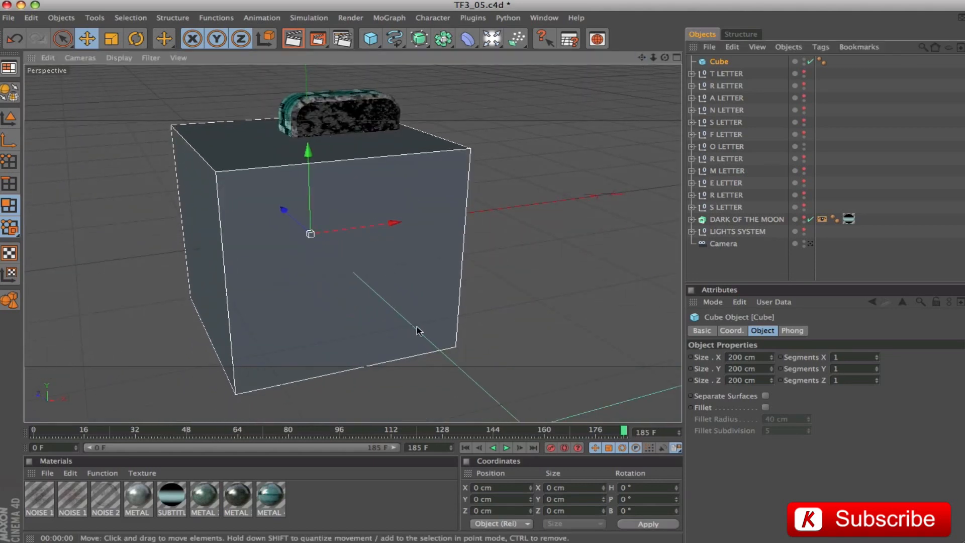
- Set the cube's size to 163 cm in X, 24.5 cm in Y and 41.5 cm in Z
click(759, 358)
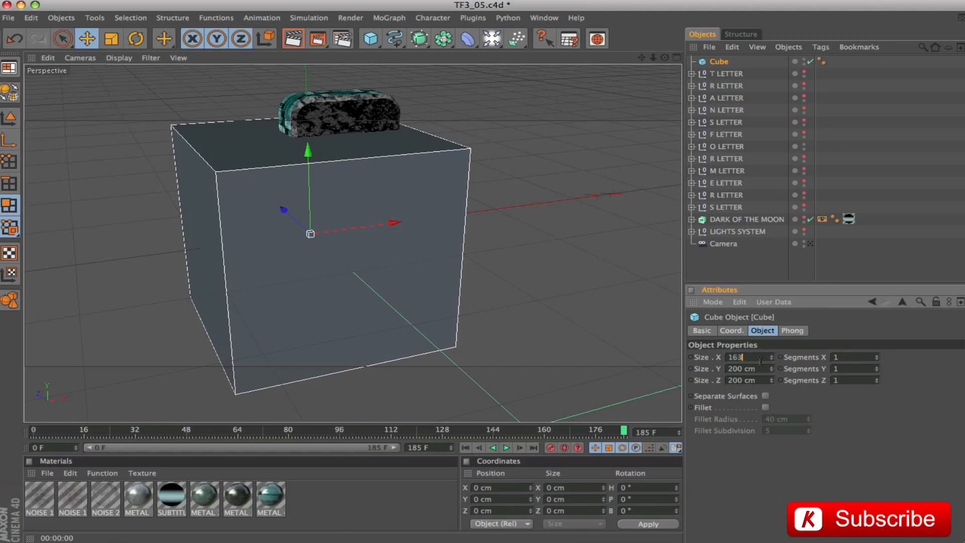
text(24,5)
key(Tab)
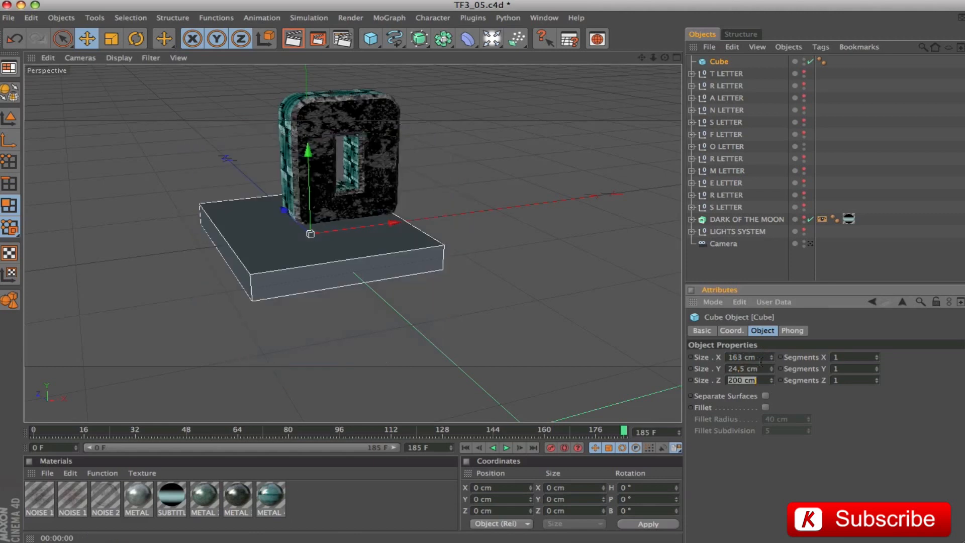
text(41,5)
key(Return)
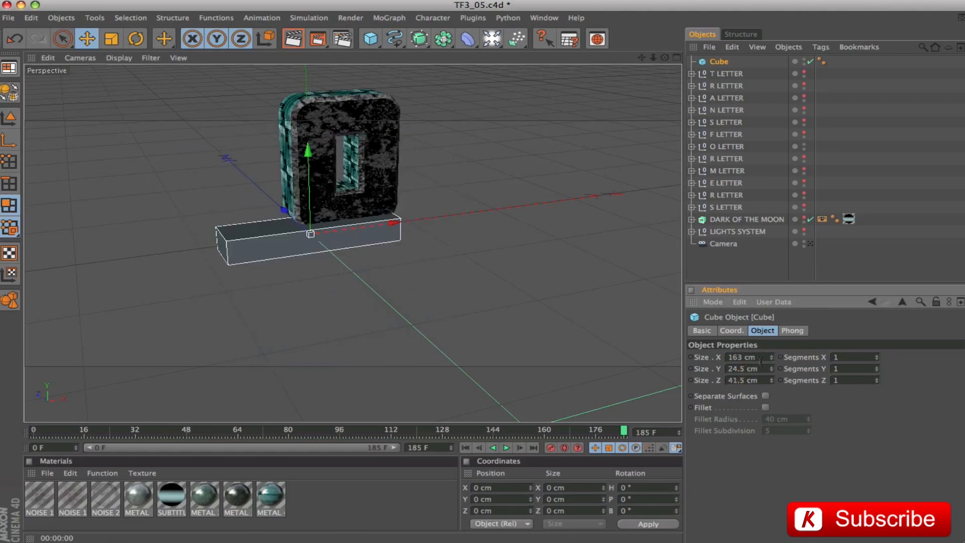
- Position the cube at X 68.9 cm, Y 119 cm and Z -10 cm
click(732, 331)
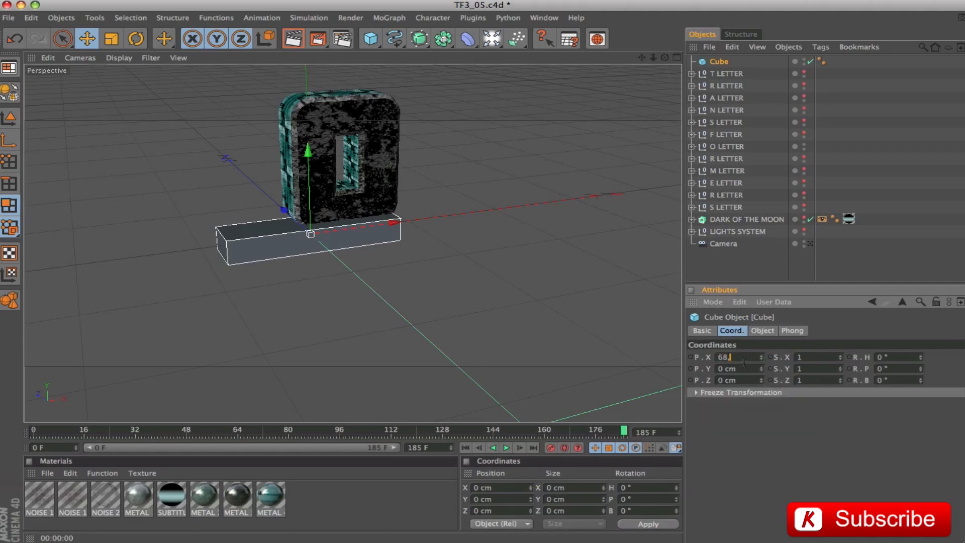
click(744, 360)
text(68,9)
key(Tab)
key(Tab)
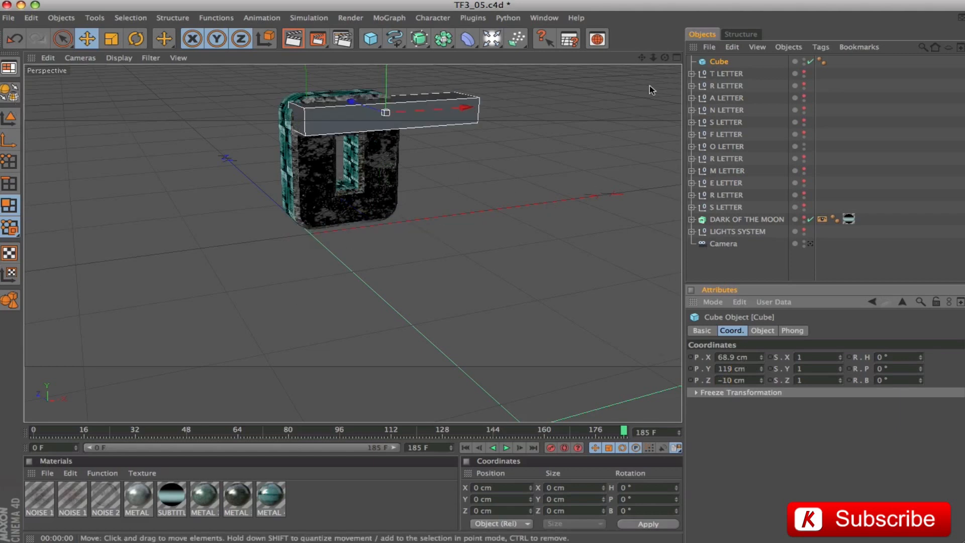
- Try shifting the cube along Z to 0 cm and on to about 15 cm, into the letter O
alt+drag(550, 208, 427, 165)
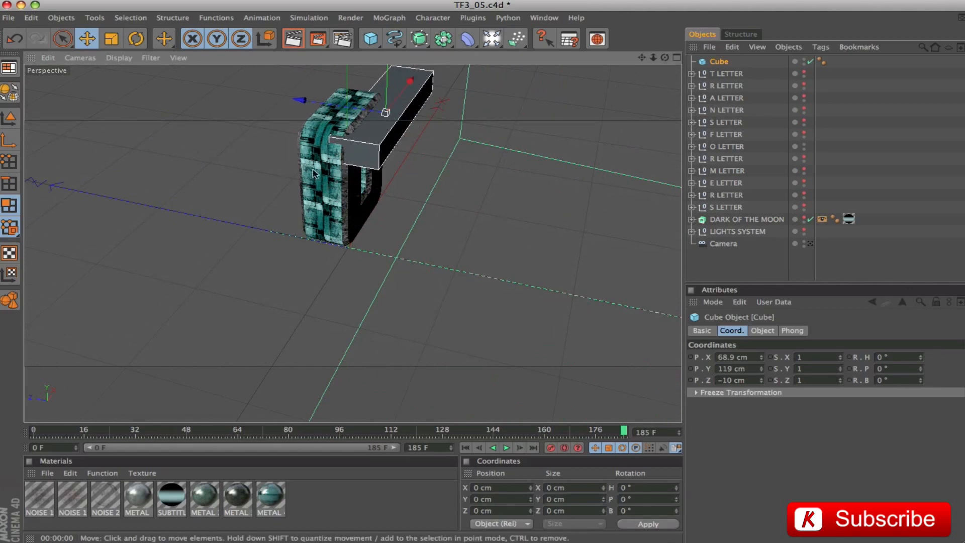
drag(752, 382, 664, 379)
text(0)
key(Return)
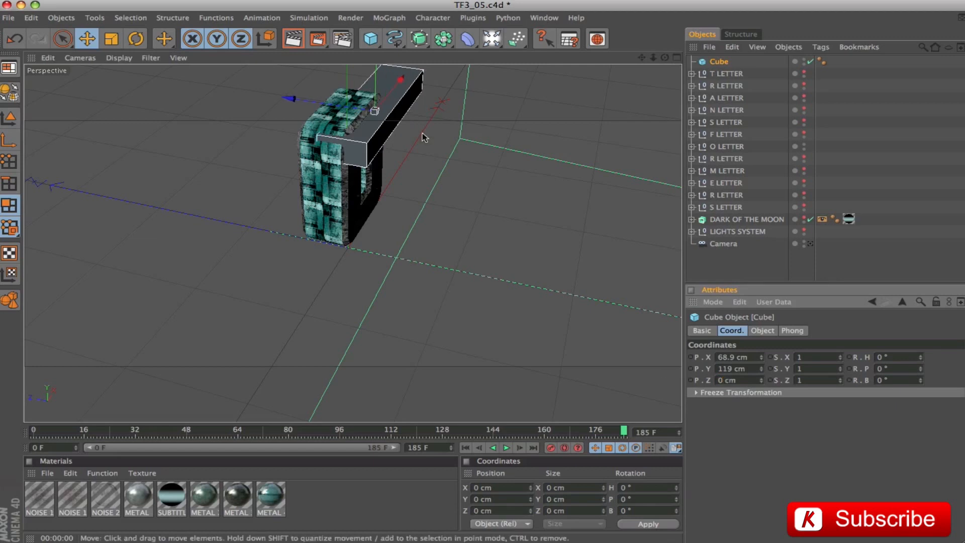
mouse_move(366, 115)
mouse_down()
mouse_move(347, 111)
mouse_move(358, 109)
mouse_up()
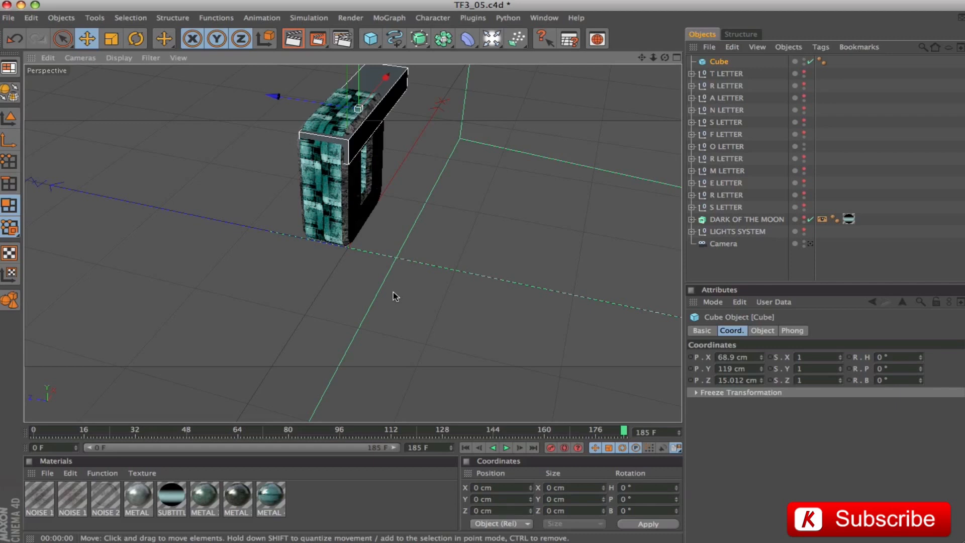
- Go to frame 0 and set the cube's Z position to -10 cm
drag(623, 433, 33, 430)
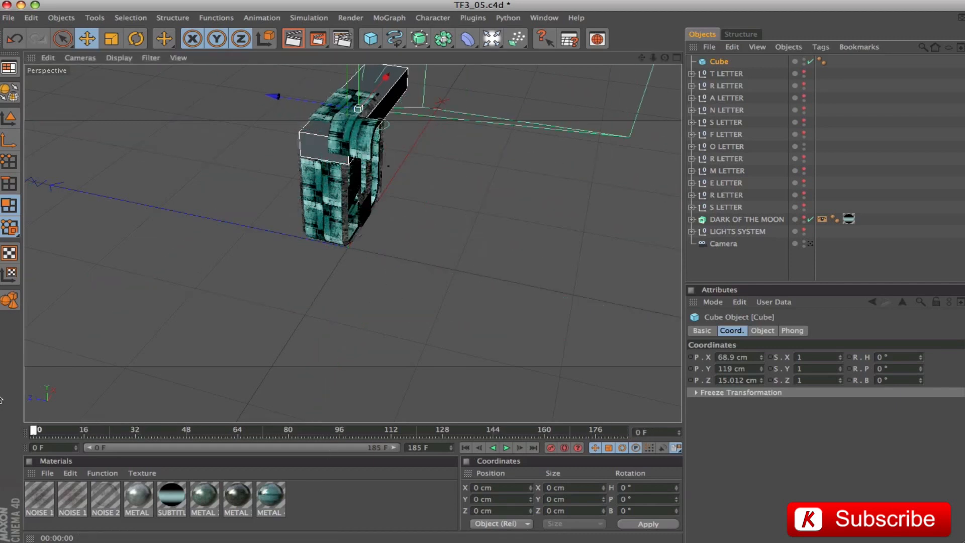
double_click(738, 381)
text(-10)
key(Return)
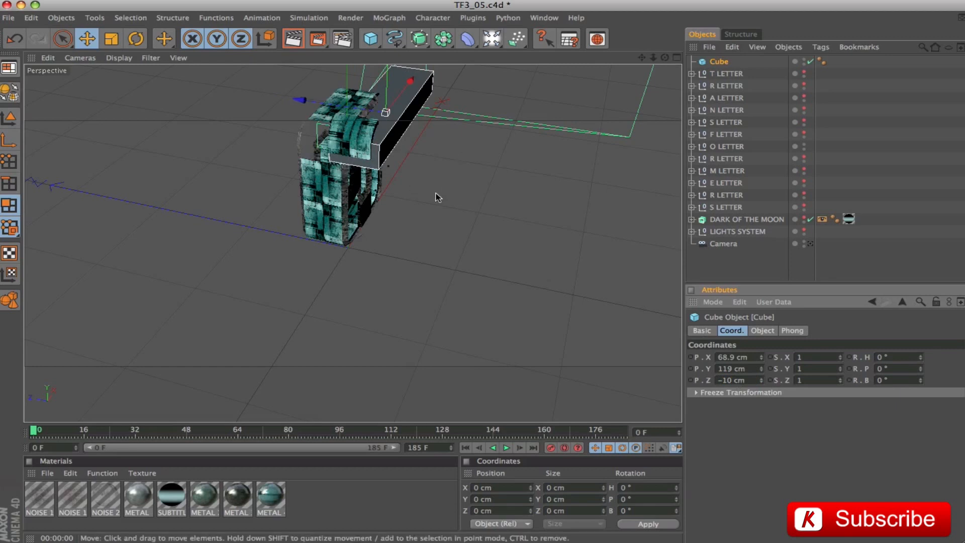
- Compare the cube with the letter pieces in the four-view layout and keyframe its Z position at frame 45
drag(642, 58, 627, 146)
alt+drag(530, 230, 507, 242)
scroll(507, 242, up, 3)
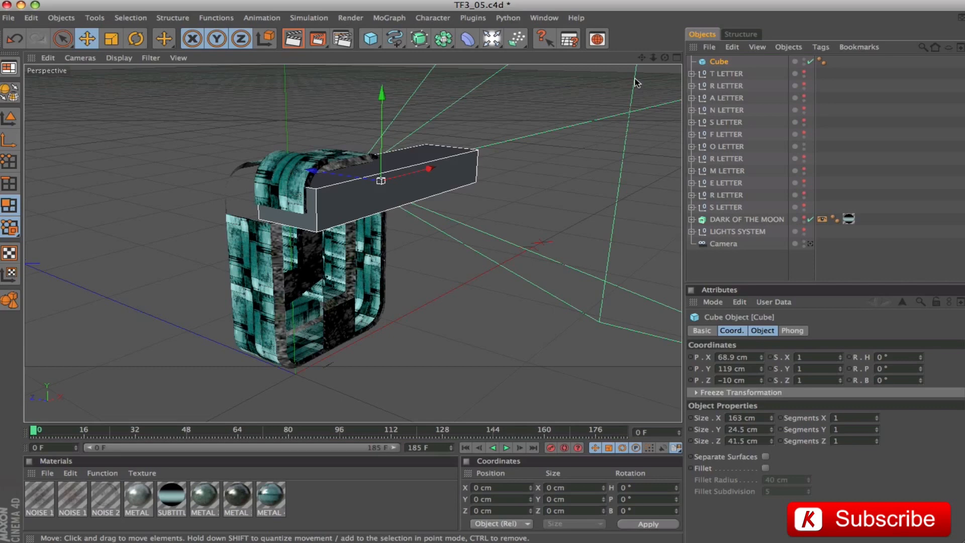
click(677, 57)
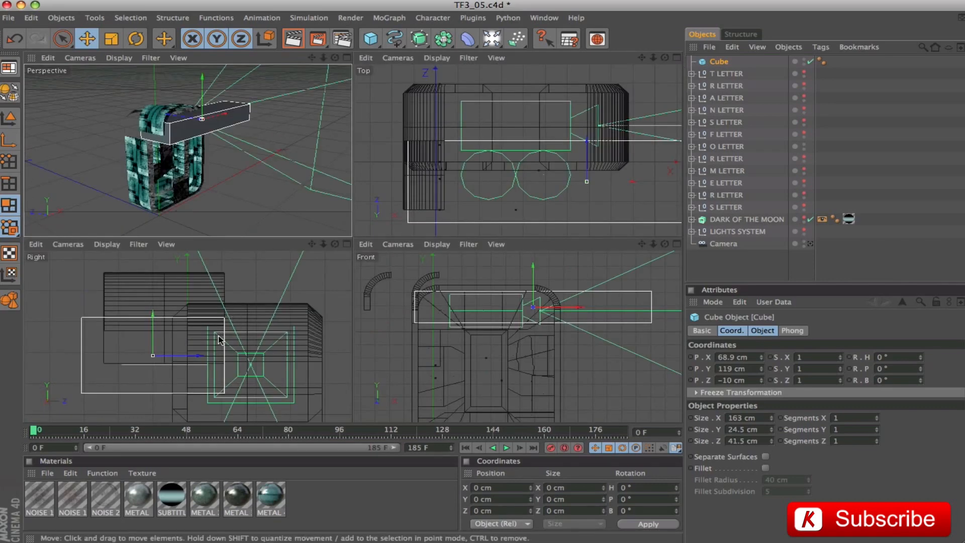
drag(33, 431, 164, 433)
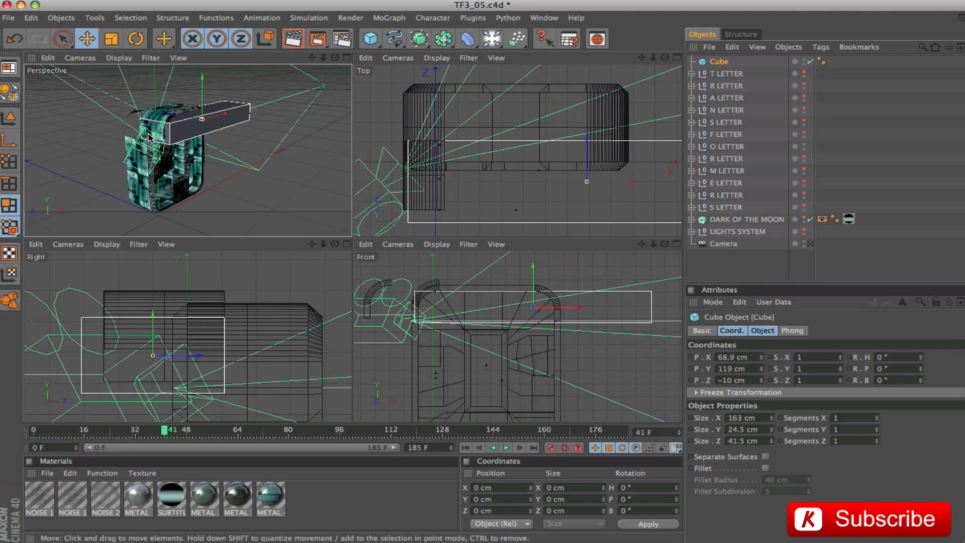
drag(169, 433, 180, 433)
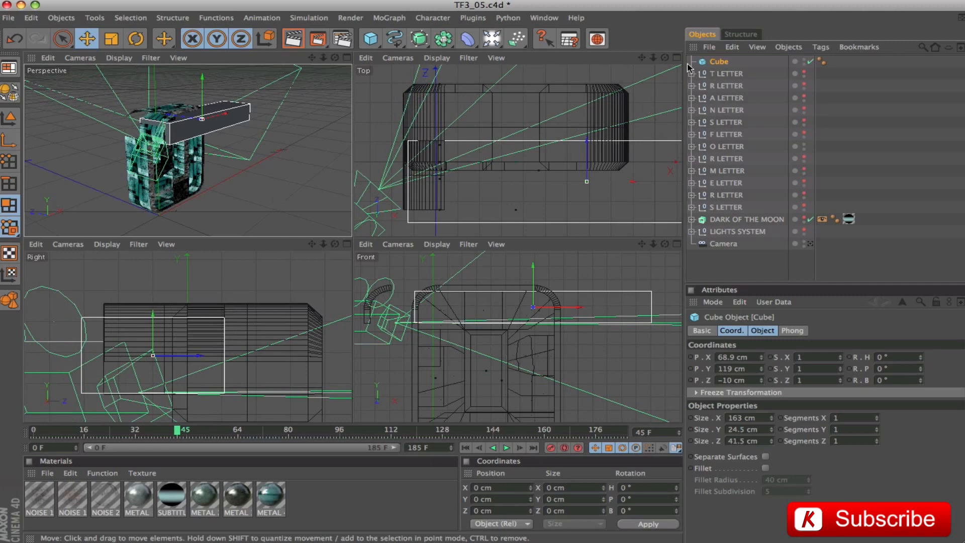
click(690, 404)
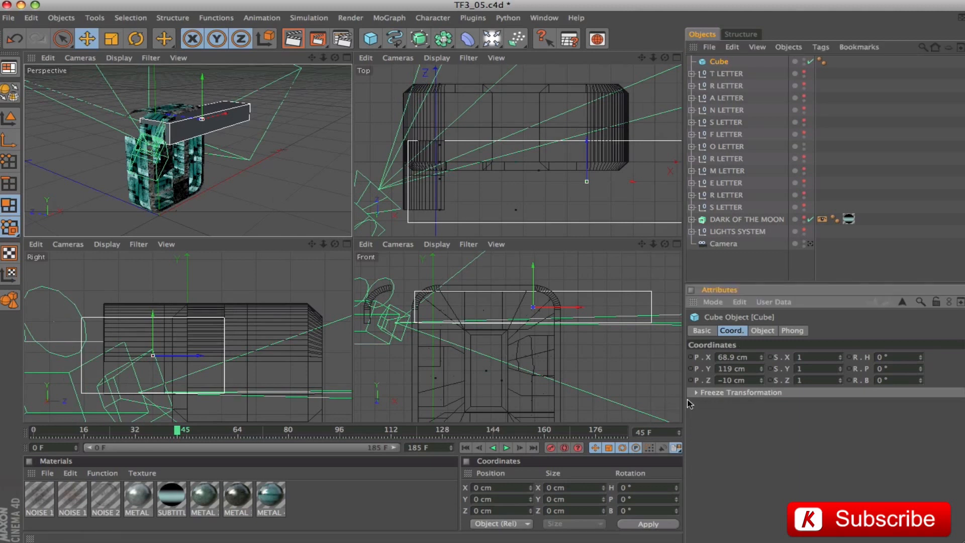
click(708, 383)
ctrl+click(691, 381)
- At frame 41, move the cube along Z to about 14.3 cm and keyframe its Z position
drag(177, 432, 165, 432)
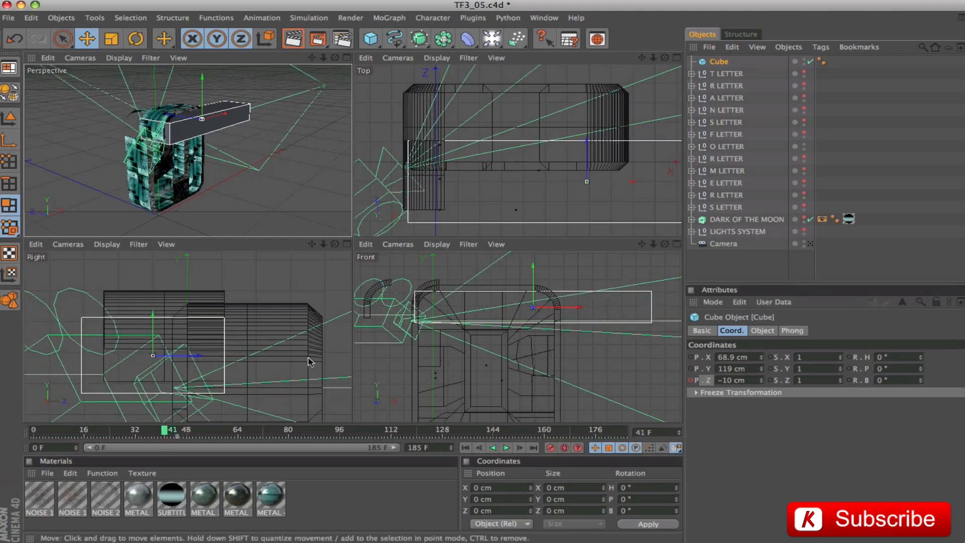
drag(199, 355, 285, 355)
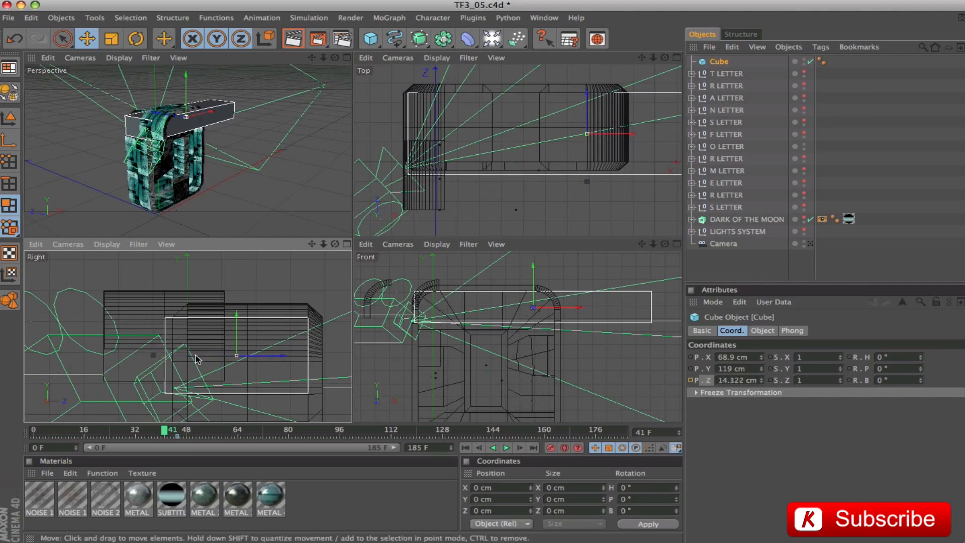
ctrl+click(692, 380)
mouse_move(165, 431)
mouse_down()
mouse_move(187, 433)
mouse_move(164, 433)
mouse_up()
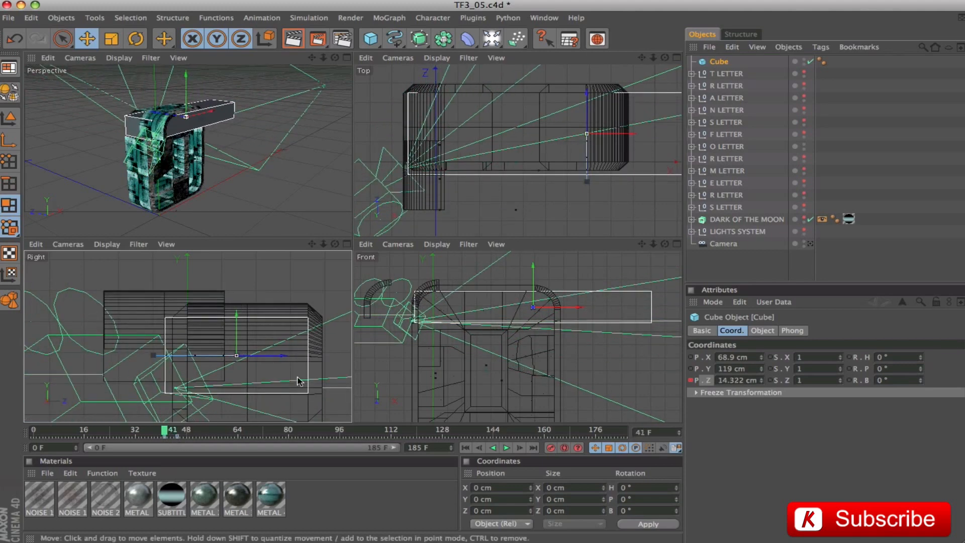
- Preview the cube's motion between frames 41 and 45 through the scene camera and return to frame 0
click(810, 244)
click(347, 57)
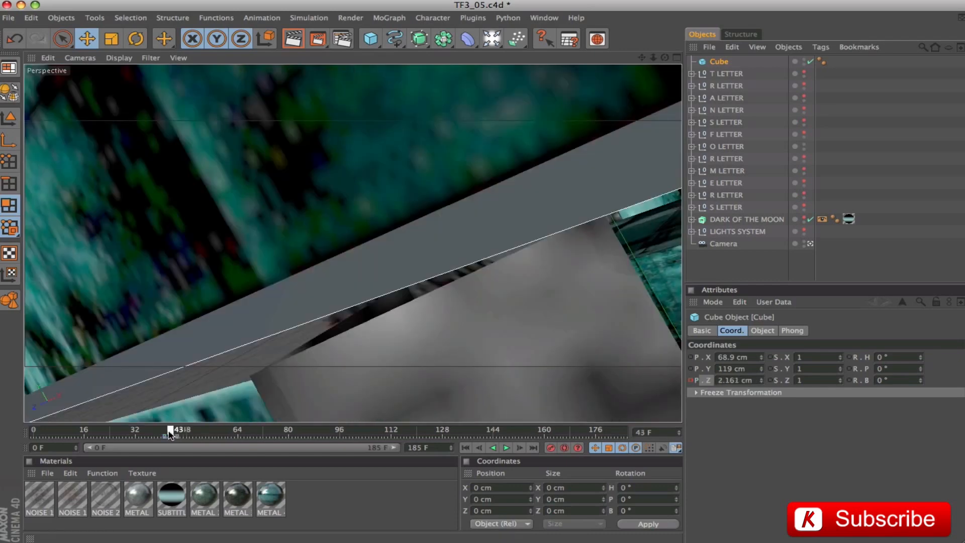
drag(165, 433, 33, 402)
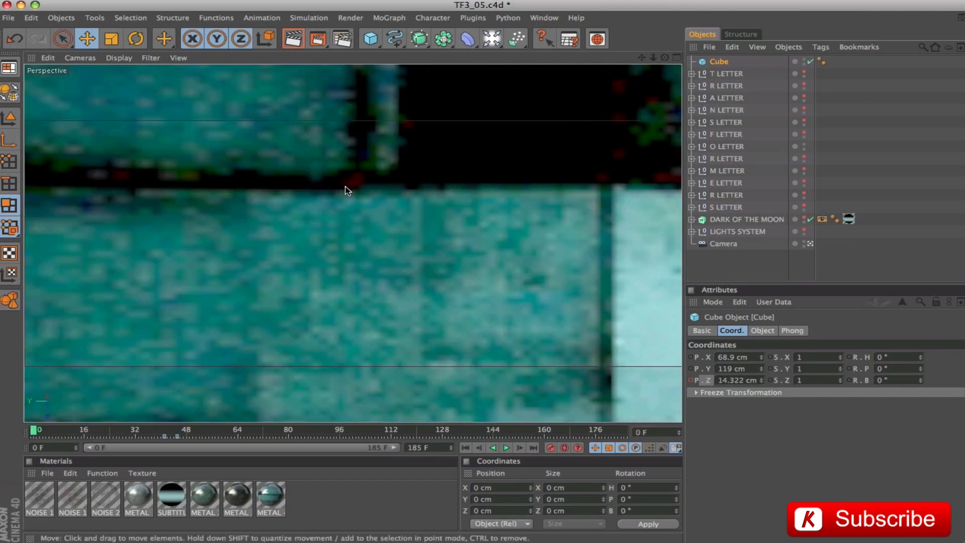
- Hide the O LETTER group and leave the scene camera's view in an enlarged Perspective viewport
click(726, 147)
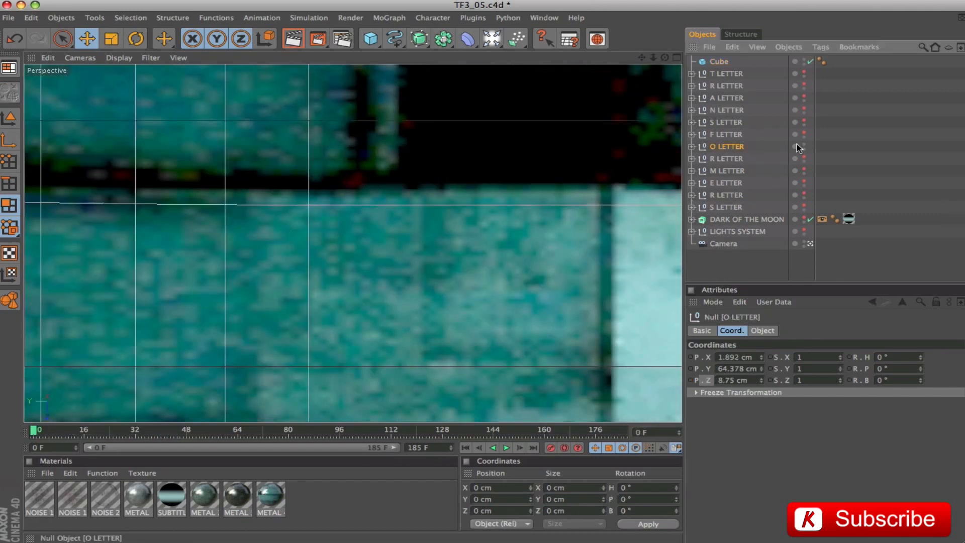
double_click(804, 144)
mouse_move(34, 431)
mouse_down()
mouse_move(176, 435)
mouse_move(34, 435)
mouse_up()
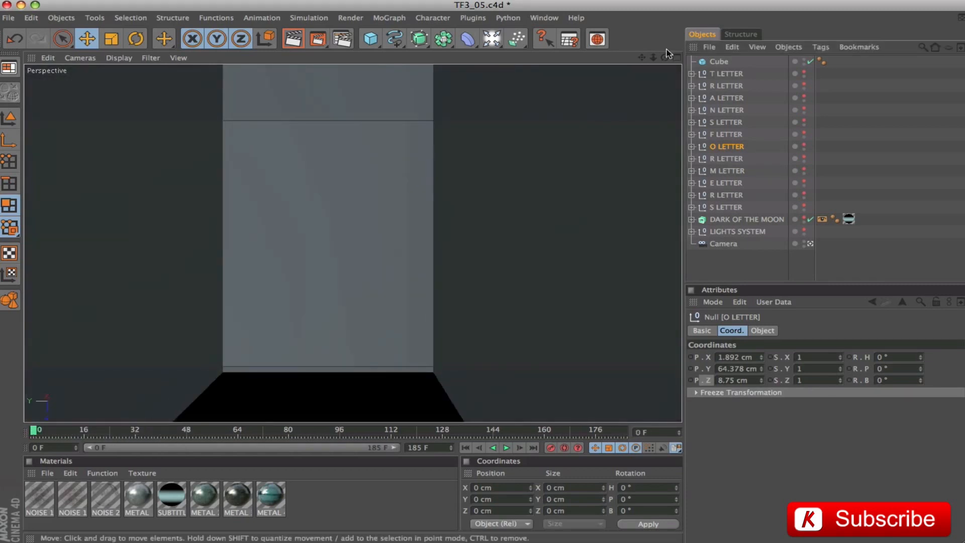
click(678, 58)
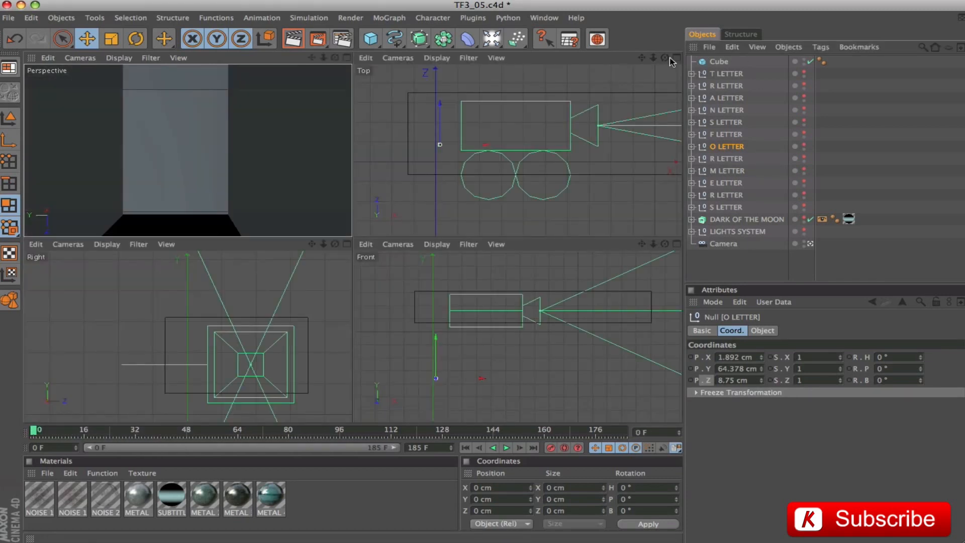
click(810, 244)
click(348, 58)
- Apply the METAL 3 material to the cube
click(724, 62)
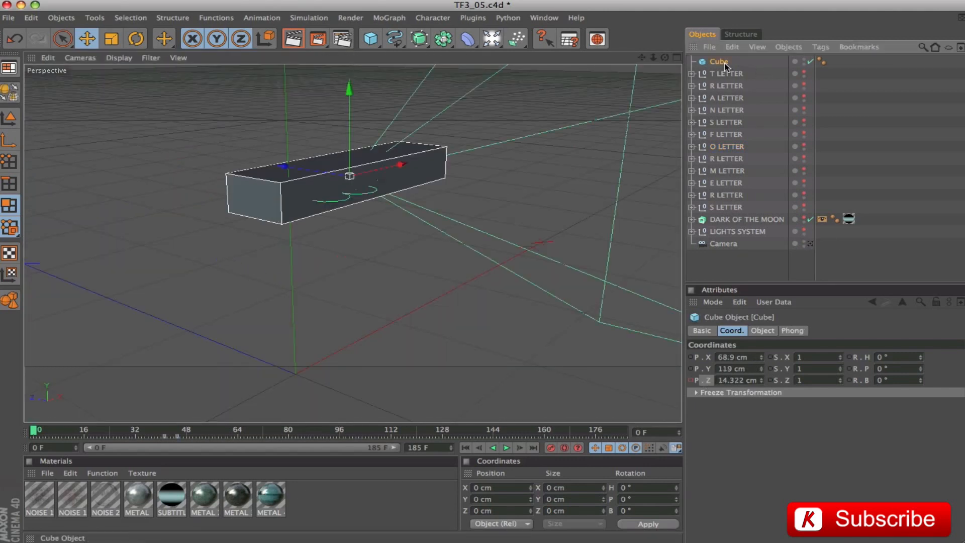
drag(237, 498, 724, 64)
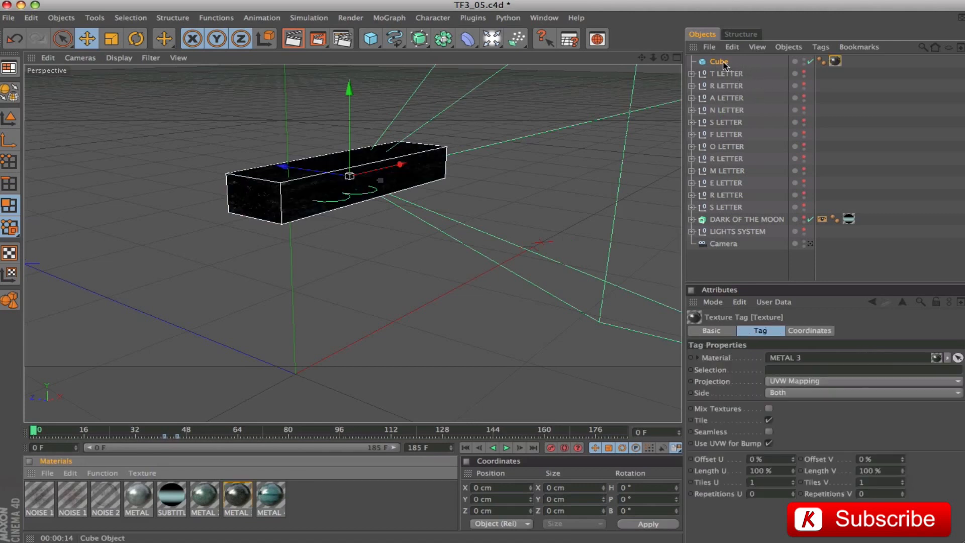
click(714, 66)
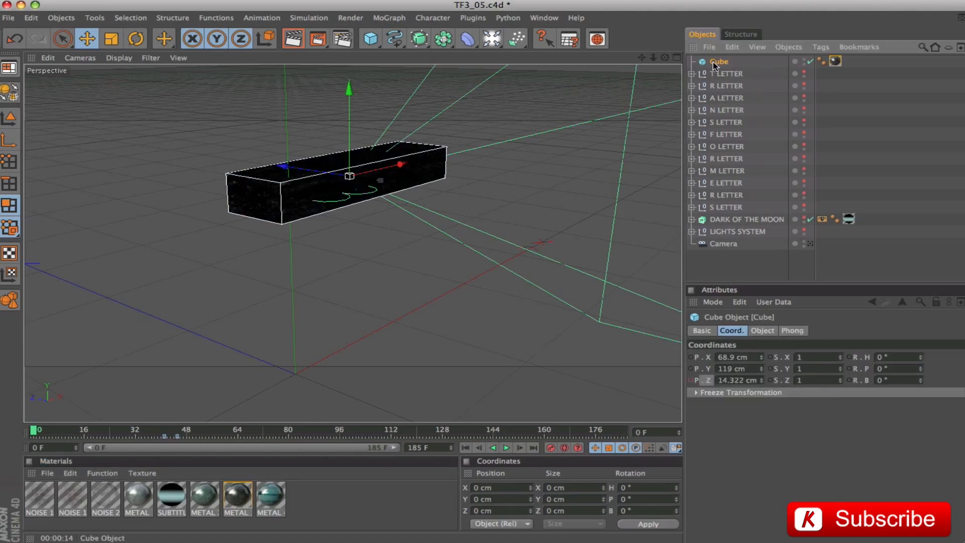
- Set the cube's texture tag to Cubic projection with Length U and Length V at 20%
click(836, 62)
click(792, 383)
click(791, 429)
click(772, 471)
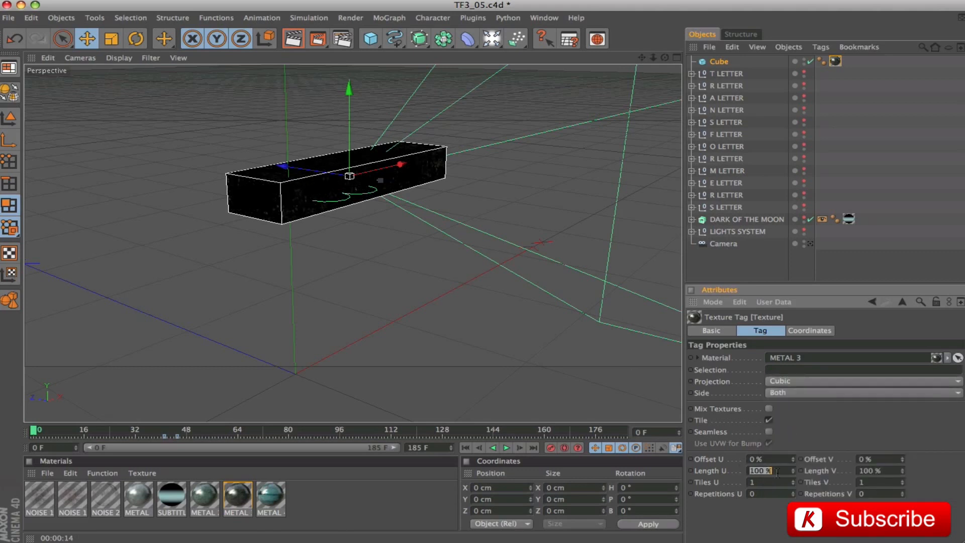
text(20)
key(Tab)
text(2)
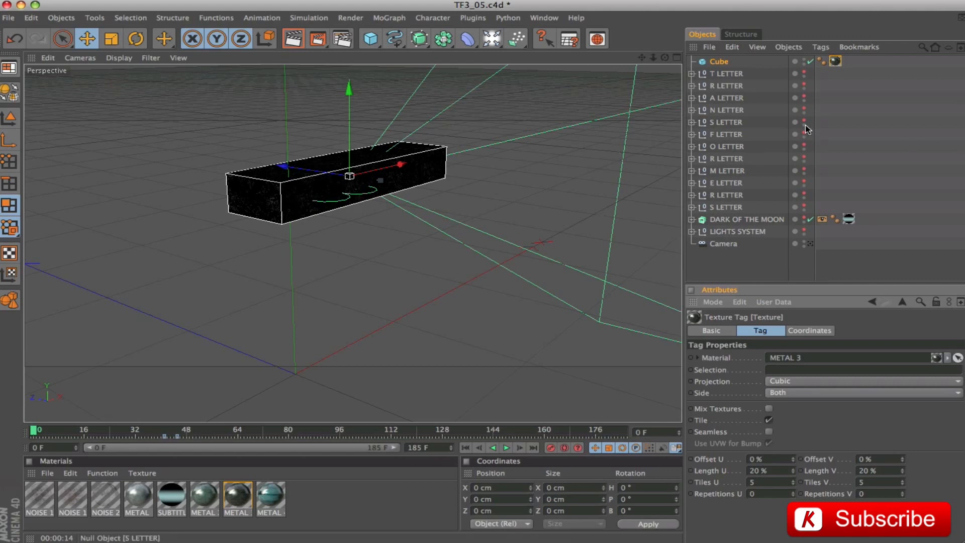
- Convert the cube to an editable polygon object and rename it DARK ROOM
click(719, 63)
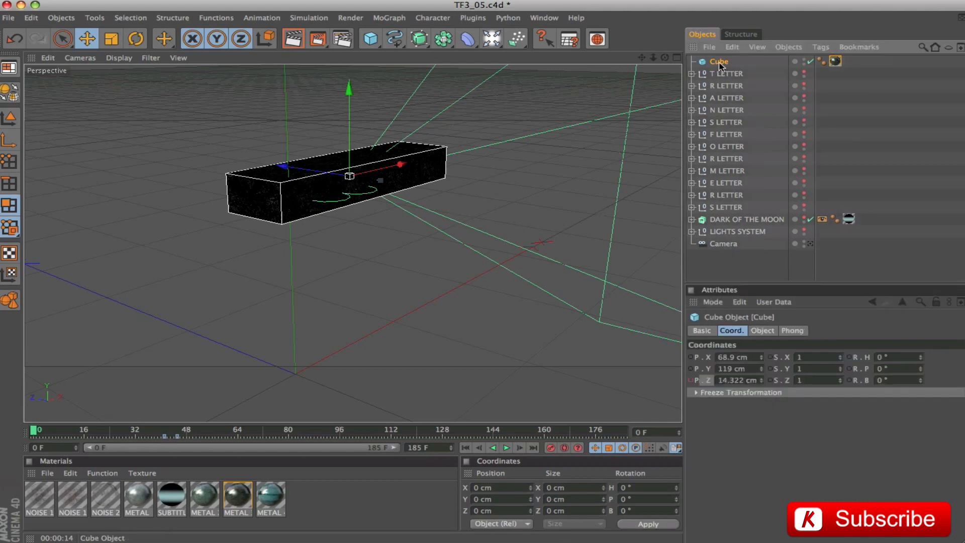
key(c)
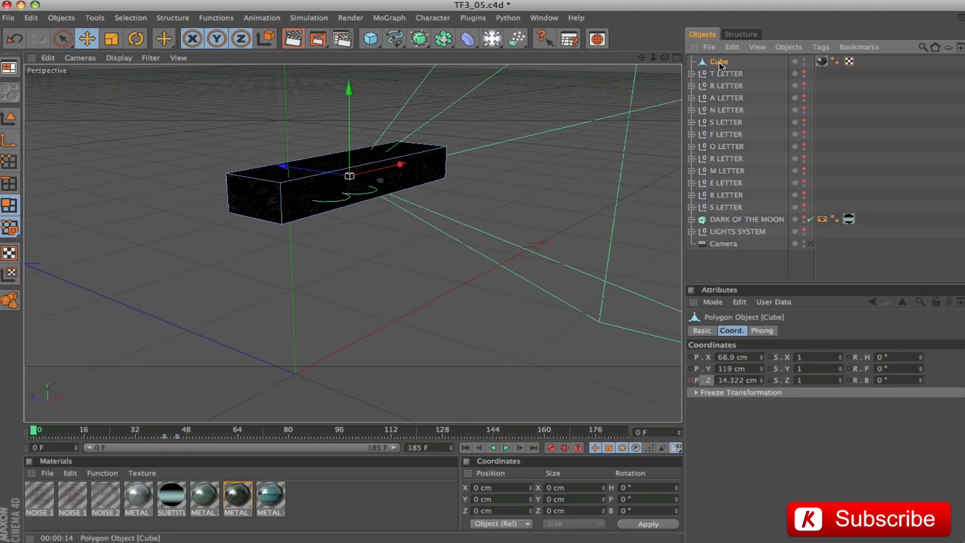
double_click(720, 62)
text(DaRK ROOM)
key(Return)
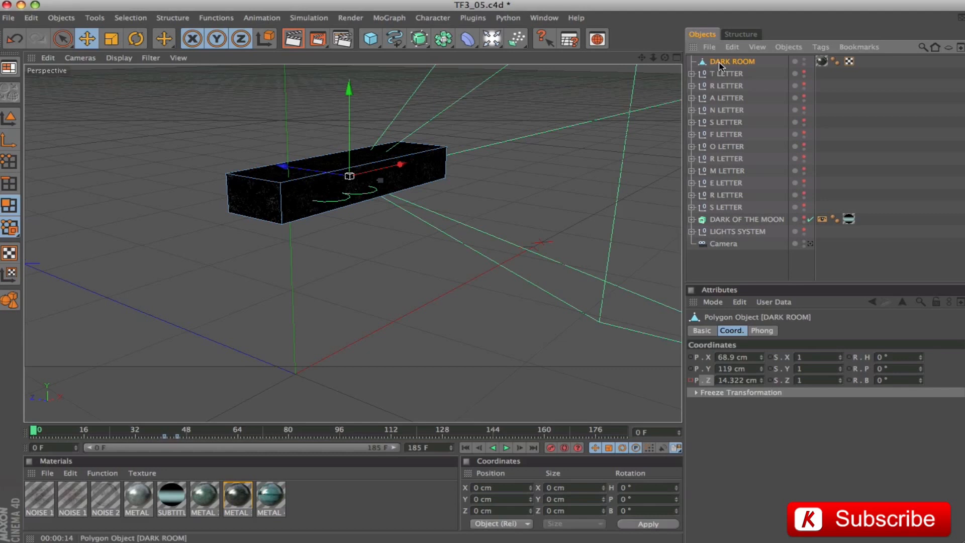
- Delete the small end face on the negative X side of the DARK ROOM box
click(5, 205)
click(63, 39)
click(257, 197)
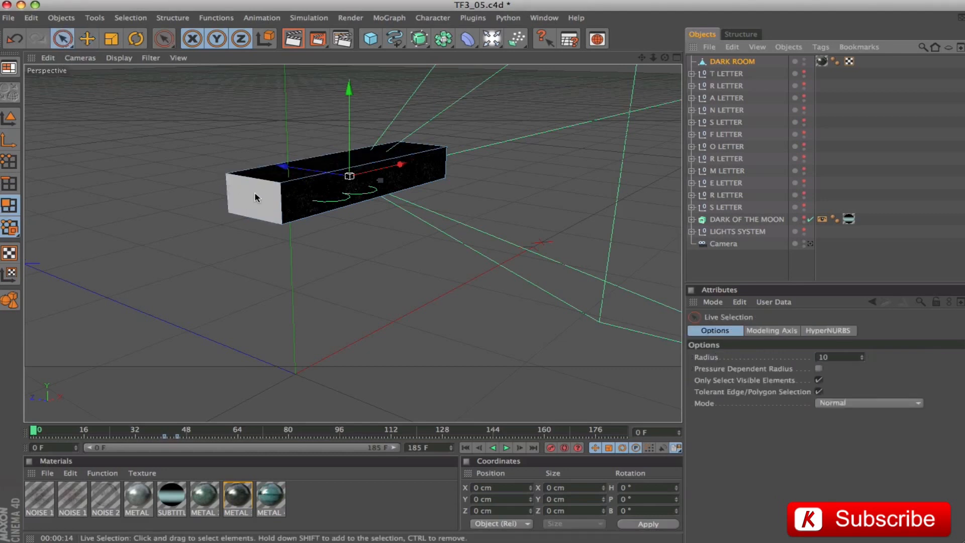
click(167, 216)
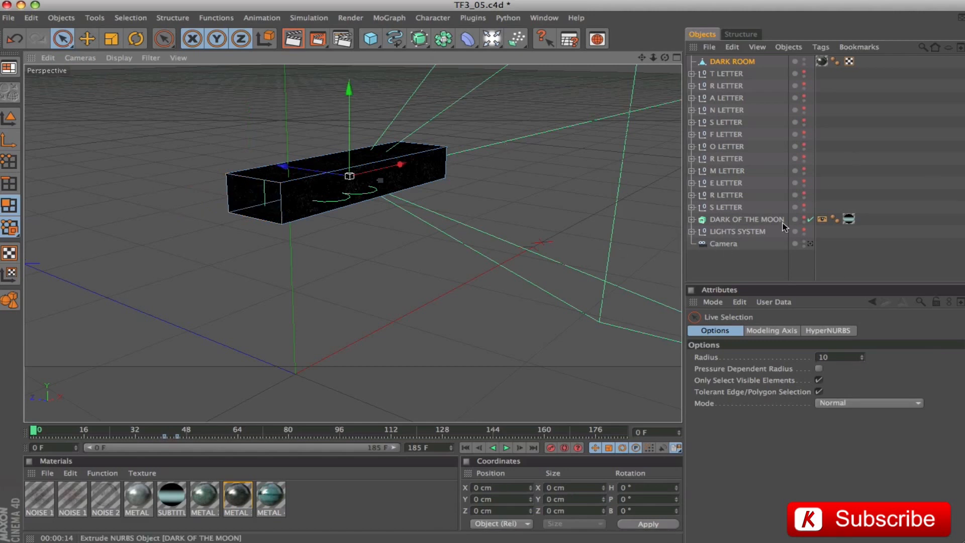
- Look through the scene camera and check the inside of the DARK ROOM box at the start of the animation
click(811, 243)
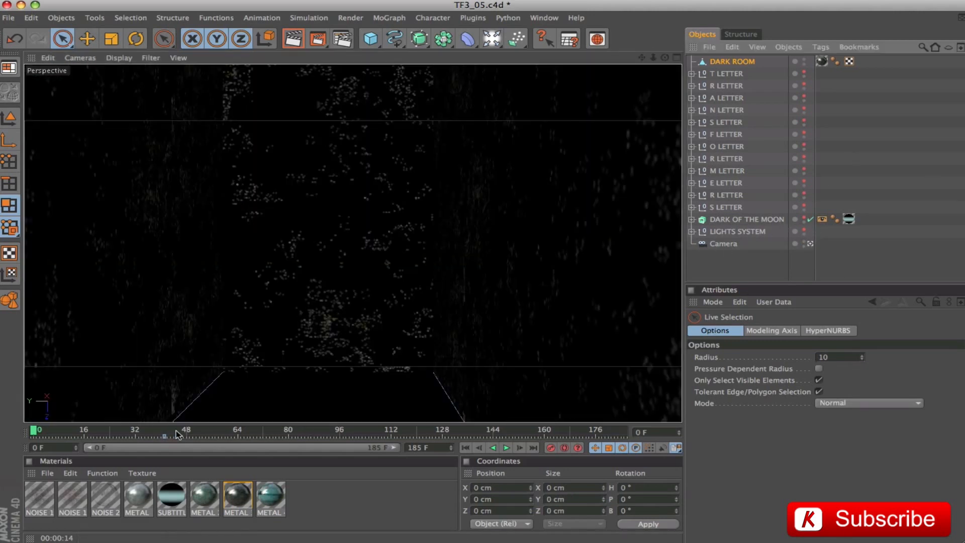
mouse_move(31, 429)
mouse_down()
mouse_move(181, 430)
mouse_move(33, 429)
mouse_up()
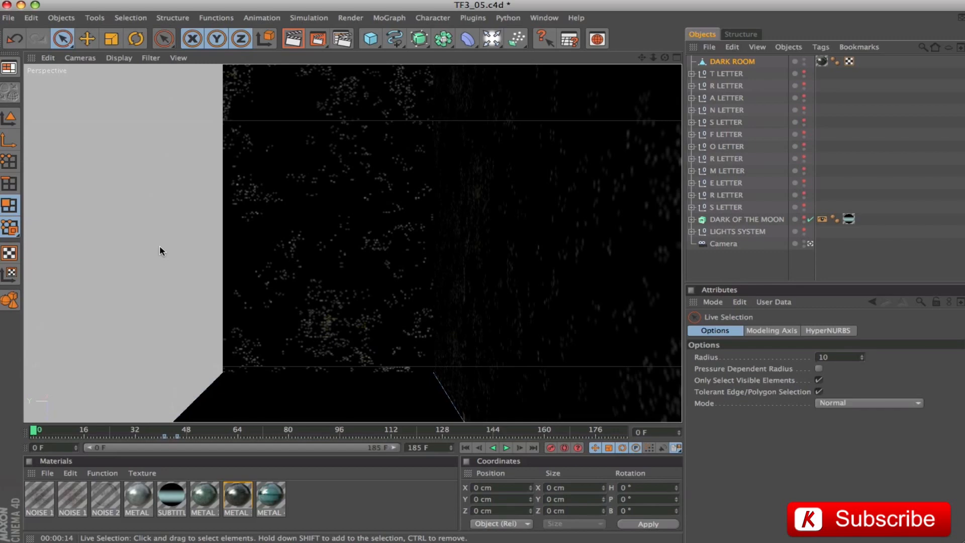
- Switch to Model mode and scrub the opening frames through the scene camera, returning to frame 0
click(9, 118)
click(115, 429)
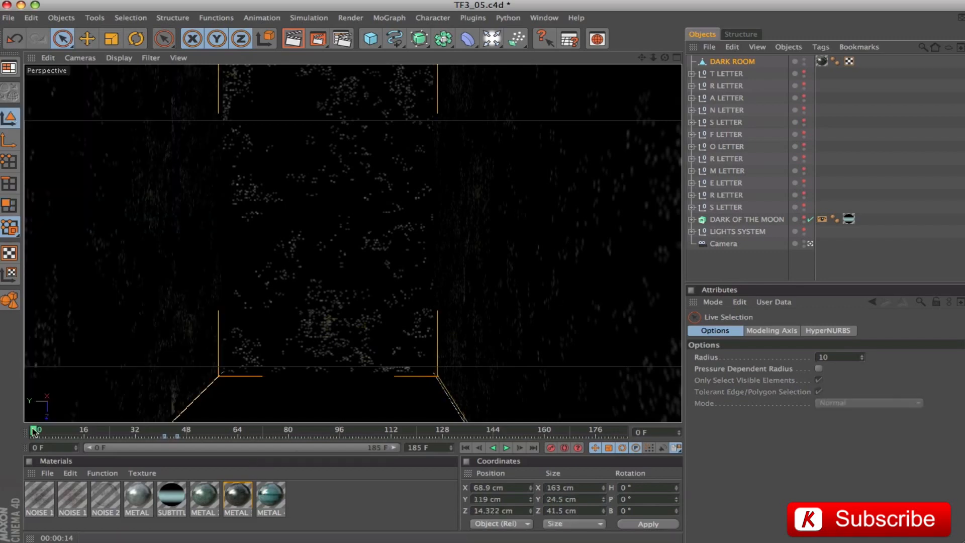
drag(139, 432, 23, 414)
- Leave the scene camera view and hide the DARK ROOM box and the Camera in the viewport
click(811, 243)
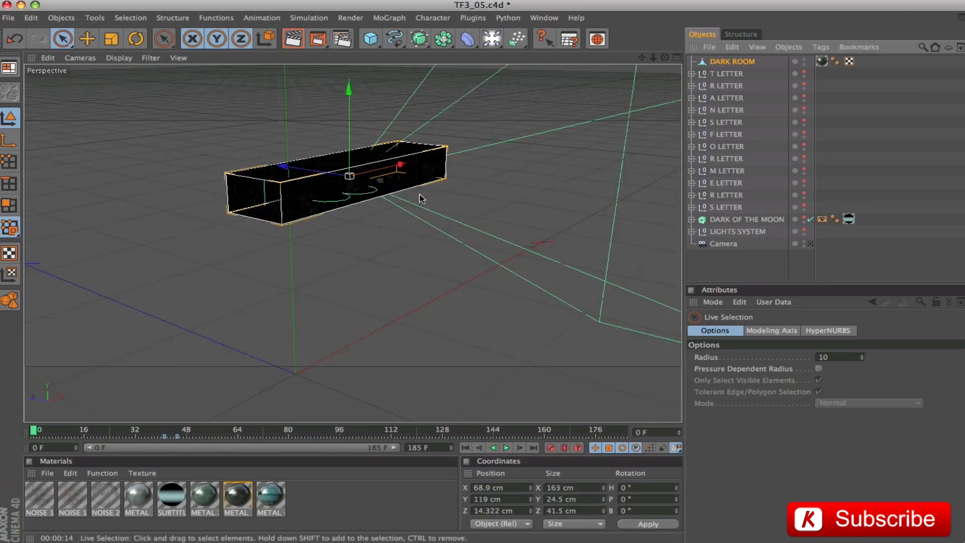
click(804, 59)
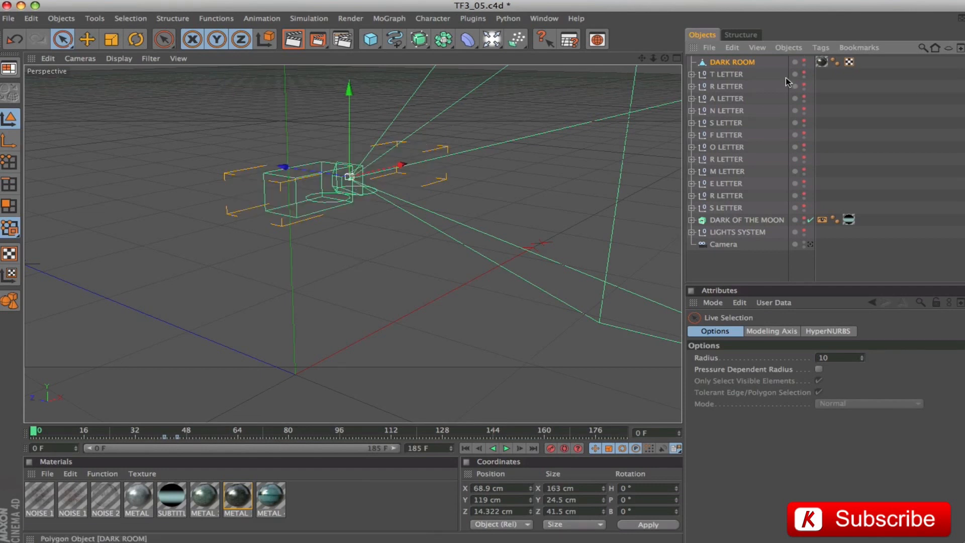
click(806, 245)
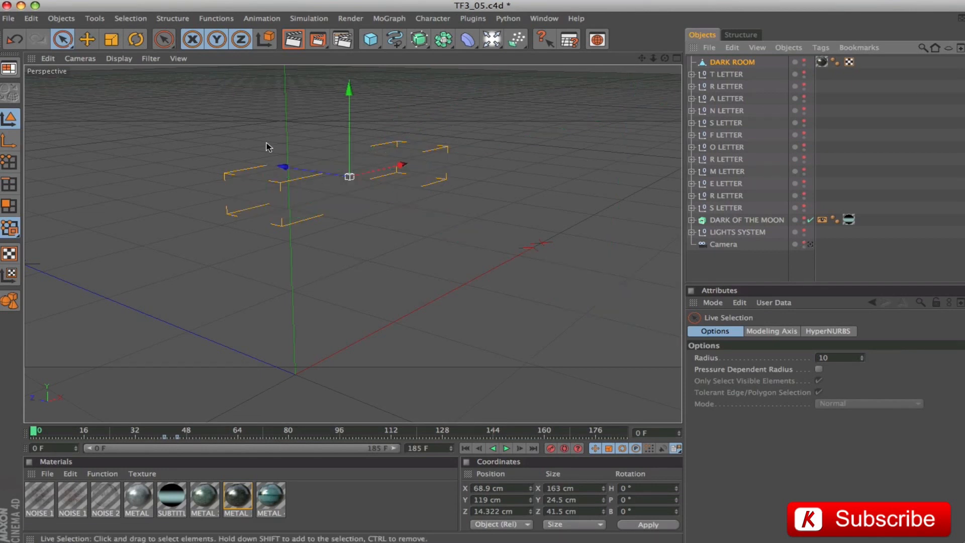
- Add a new default cube primitive at the scene's origin and frame it in the view
click(558, 244)
click(371, 39)
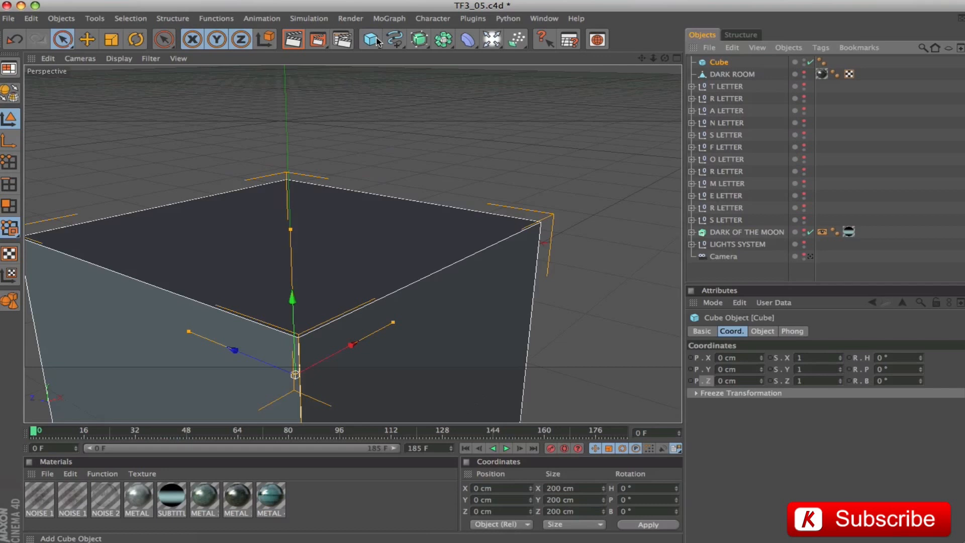
key(o)
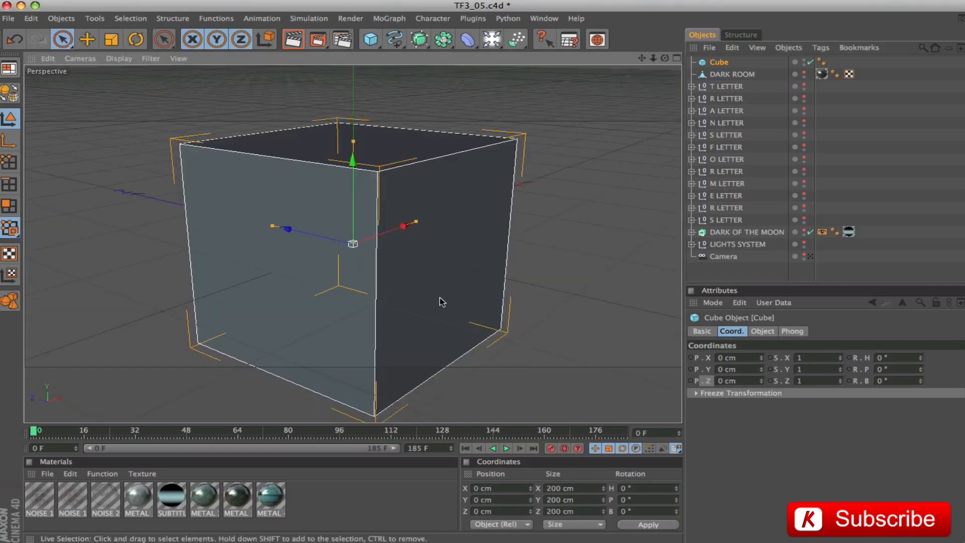
- Set the cube's X, Y and Z sizes to 0.76 cm each
click(763, 331)
click(743, 357)
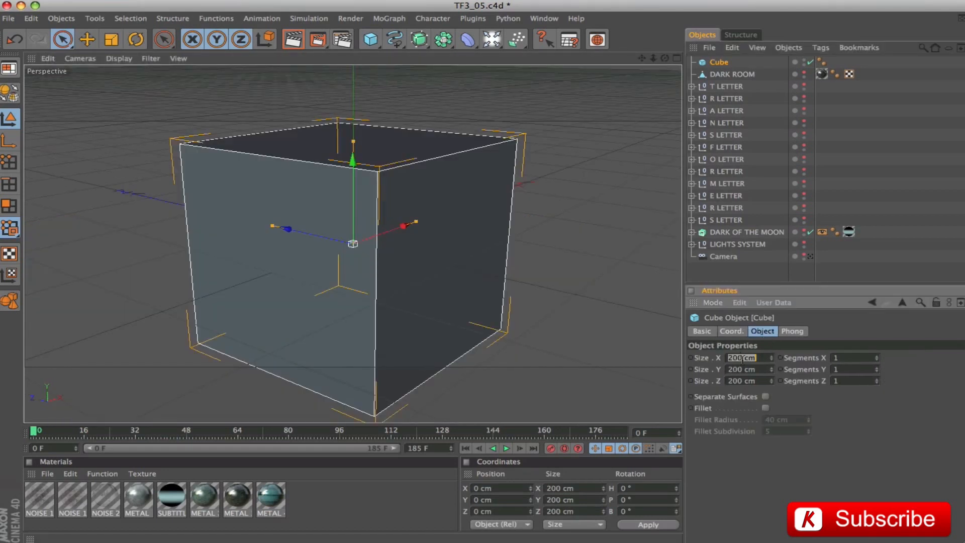
text(0.76)
key(Return)
click(743, 358)
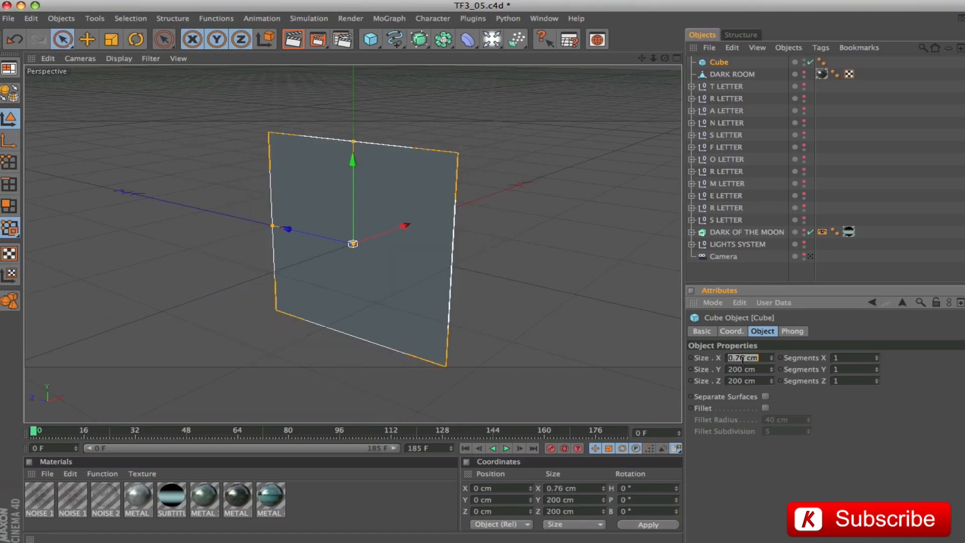
key(super+c)
key(Tab)
key(super+v)
key(Tab)
key(super+v)
key(Return)
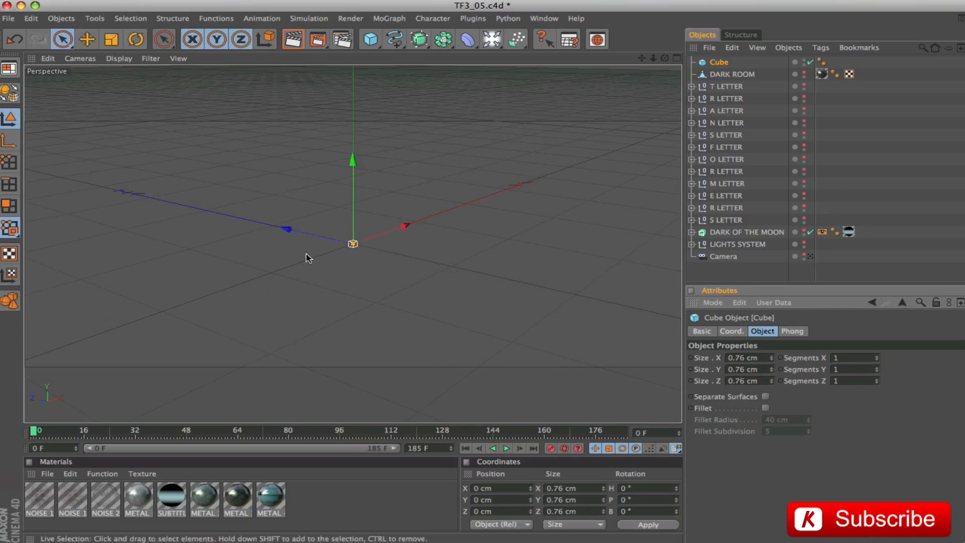
- Apply the METAL 4 material to the cube and set its texture length to 137% in U and 50% in V
key(o)
alt+drag(598, 229, 604, 237)
alt+right_drag(604, 237, 567, 172)
alt+drag(567, 172, 504, 252)
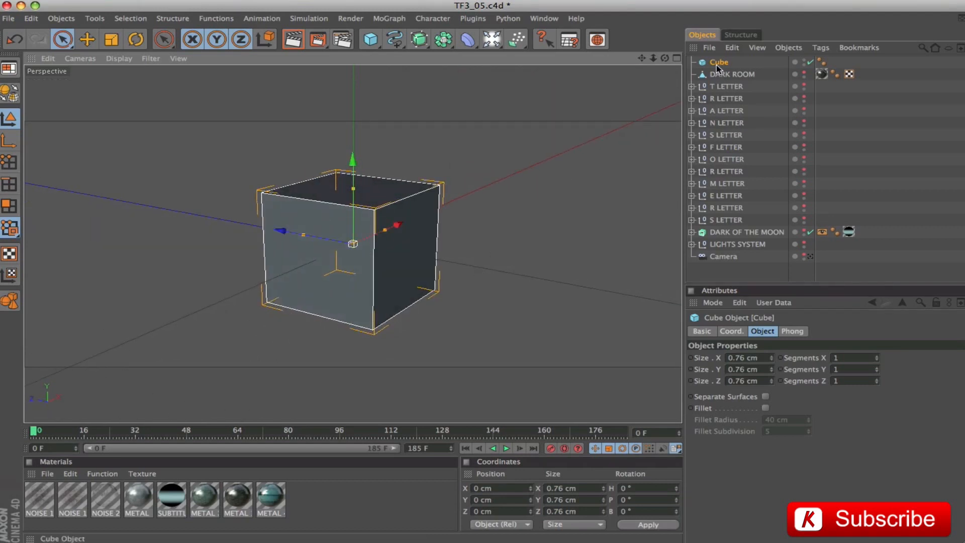
drag(266, 499, 726, 62)
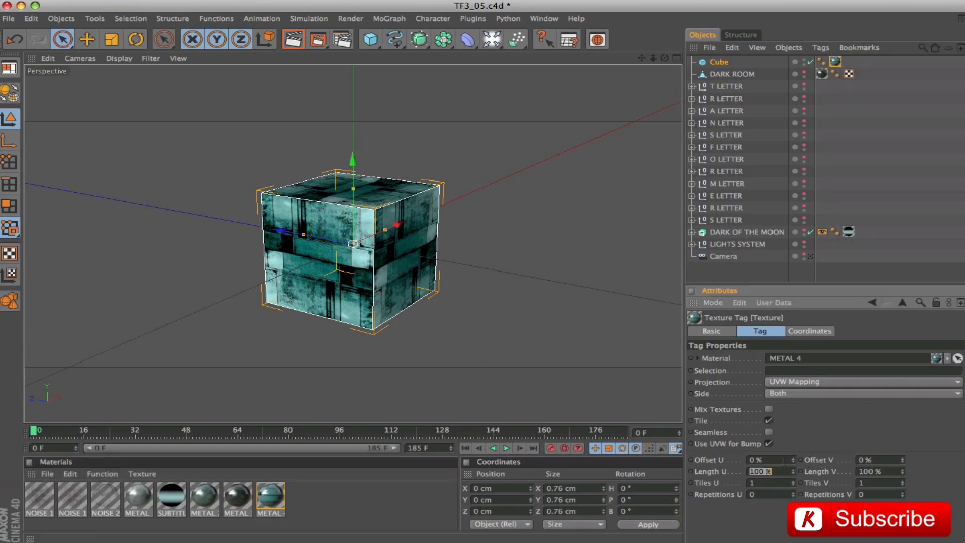
key(Tab)
text(50)
key(Return)
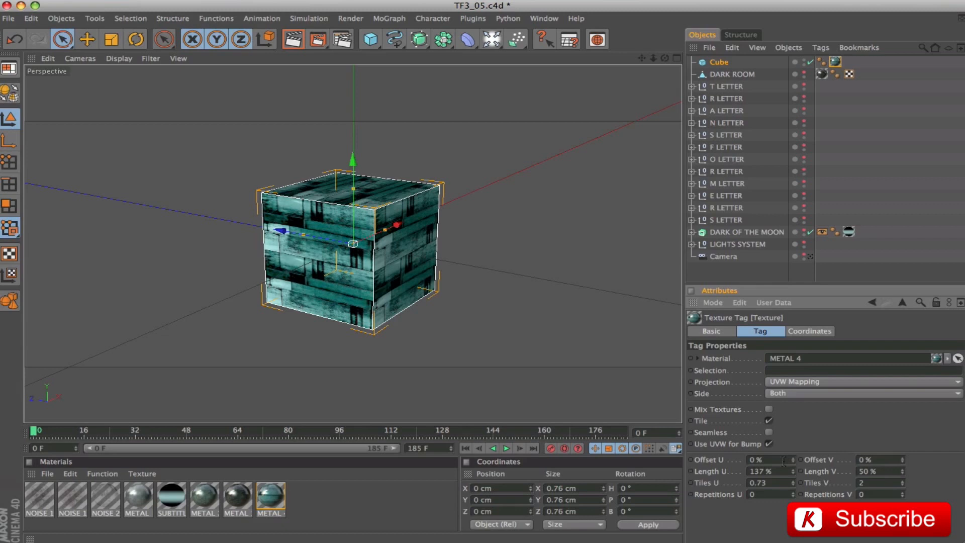
- Make the cube editable and rename it RHOMBUS
click(720, 63)
key(c)
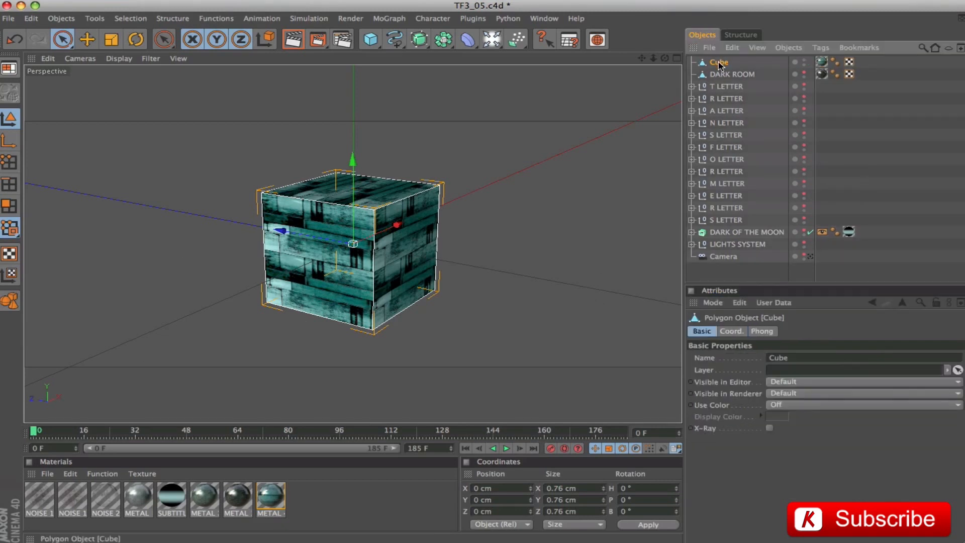
double_click(720, 63)
text(RHOMB)
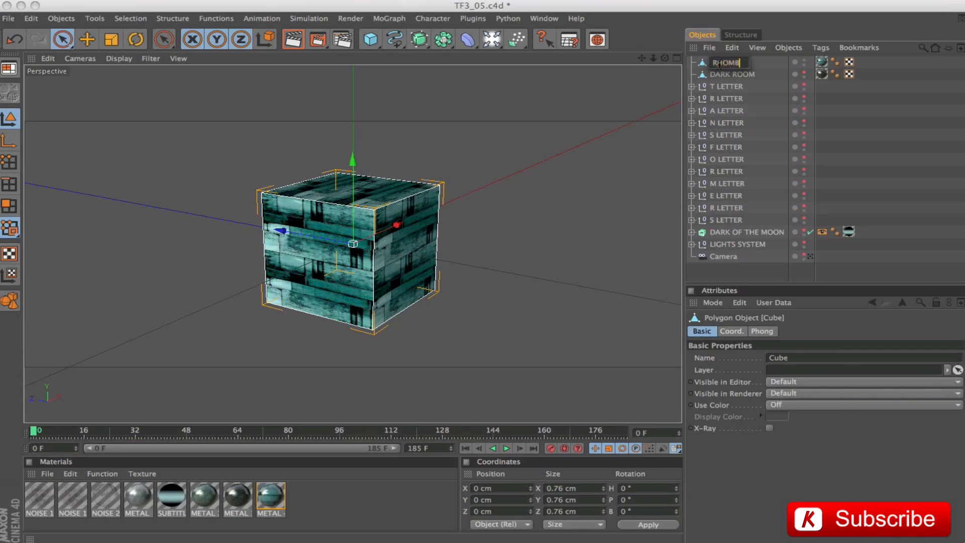
text(US)
key(Return)
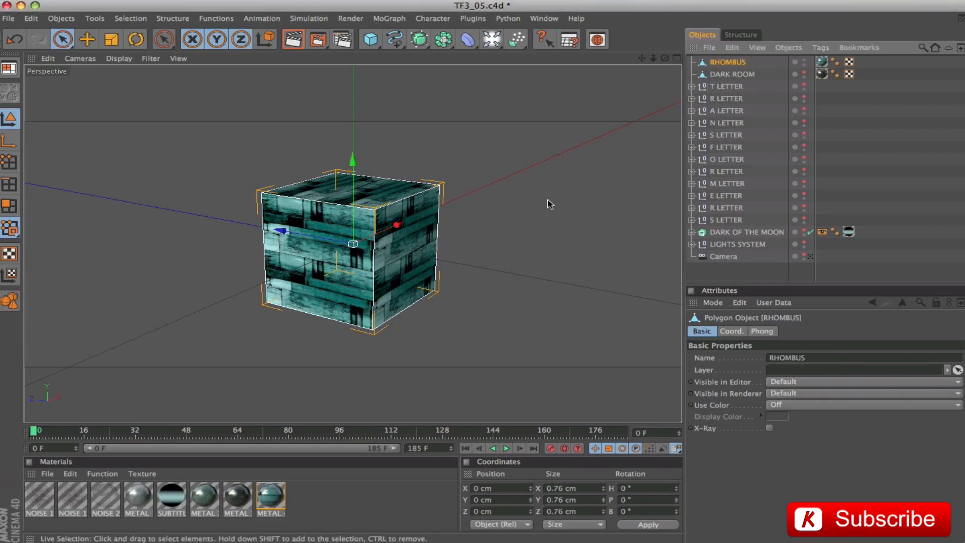
- Slant the RHOMBUS by moving its top polygon to 0.35 cm on Z, then return to model mode with nothing selected
click(9, 205)
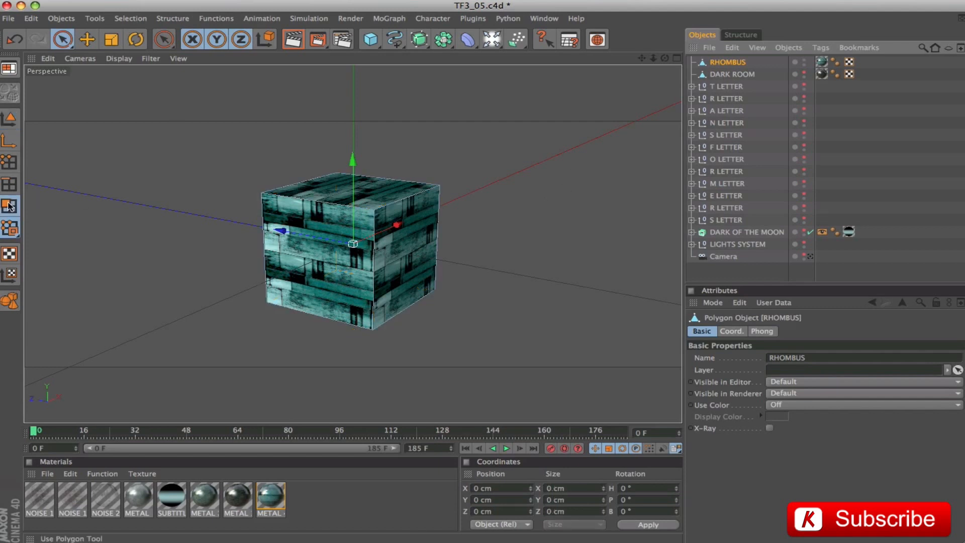
click(347, 187)
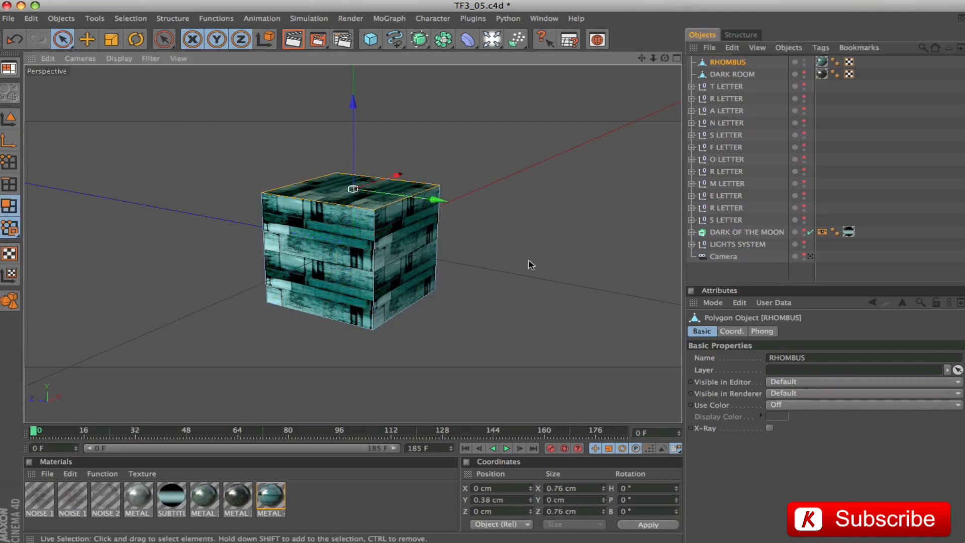
click(730, 331)
key(super+z)
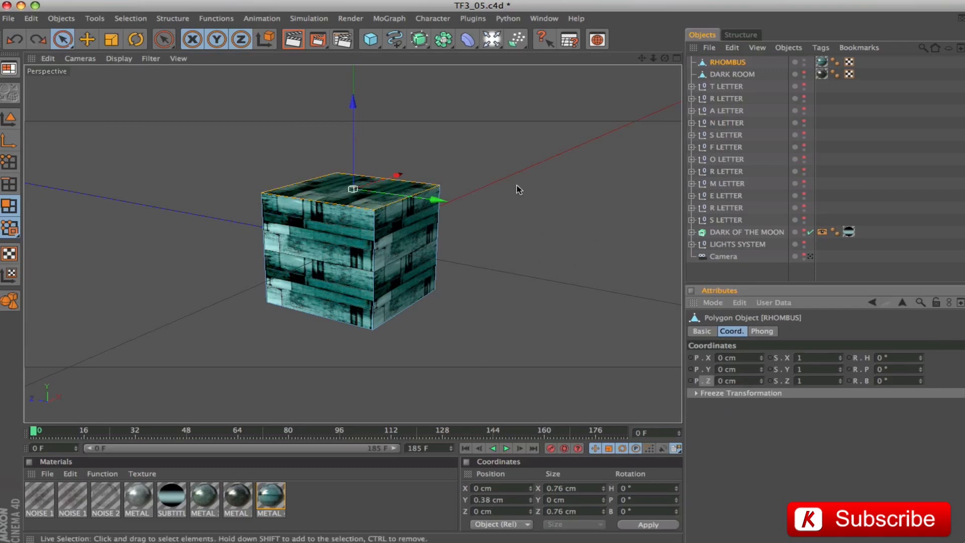
drag(428, 201, 390, 193)
click(514, 512)
text(0.35)
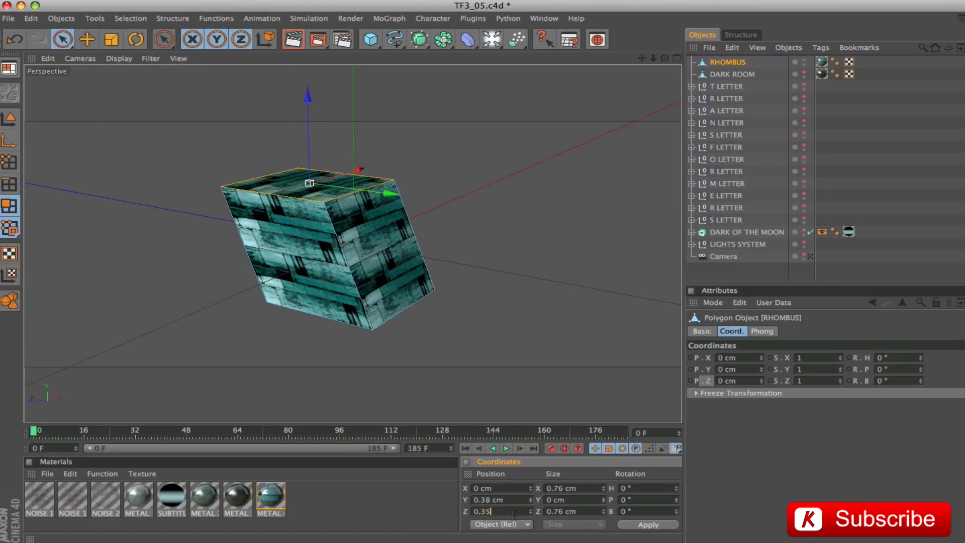
key(Return)
alt+drag(504, 249, 447, 253)
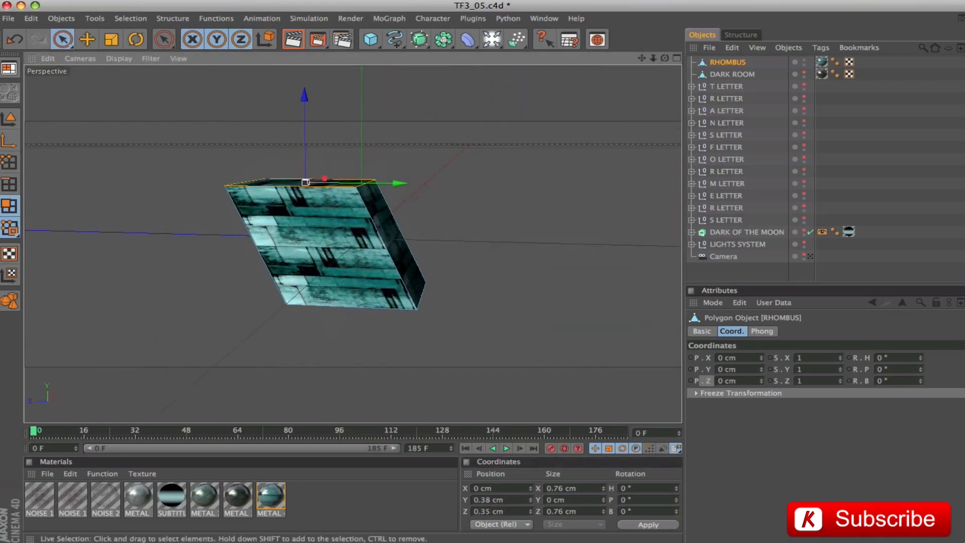
click(9, 120)
click(712, 272)
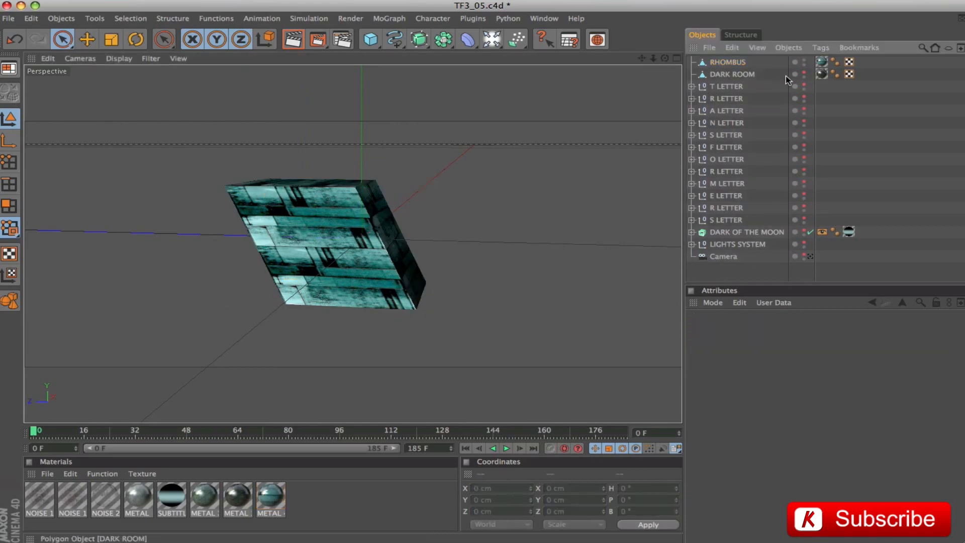
- Frame RHOMBUS and DARK ROOM together and examine how the small block relates to the room
click(732, 74)
shift+click(728, 62)
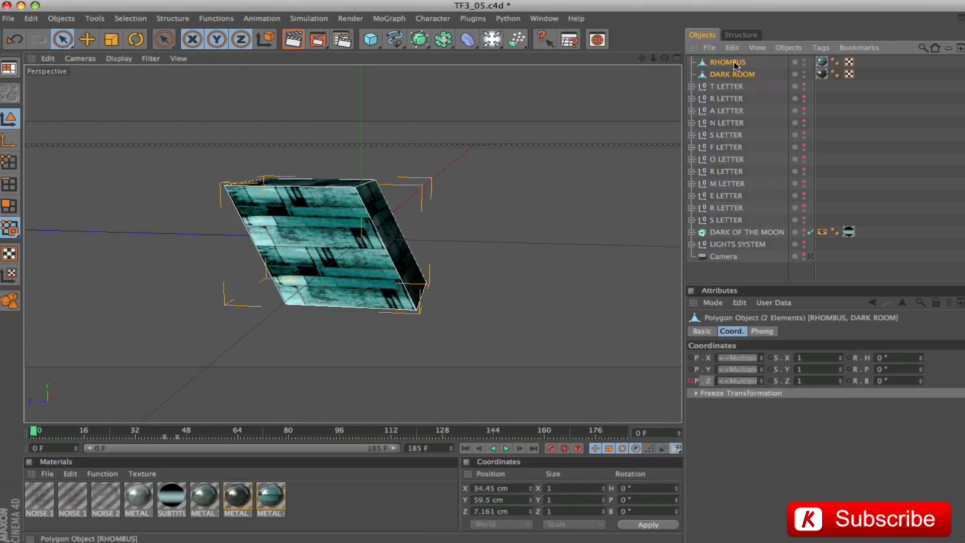
key(o)
alt+drag(482, 221, 472, 251)
drag(671, 201, 628, 168)
drag(641, 59, 593, 133)
alt+drag(473, 214, 482, 246)
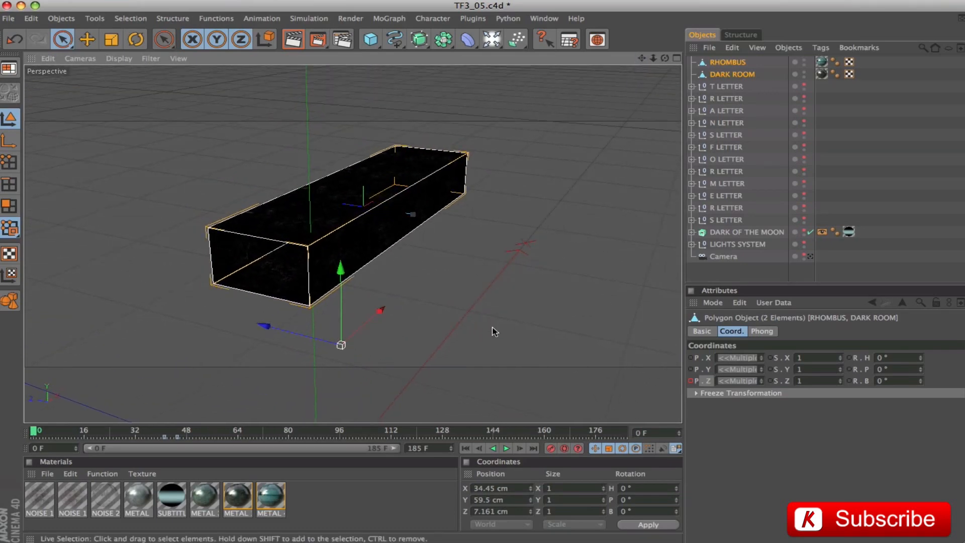
click(558, 222)
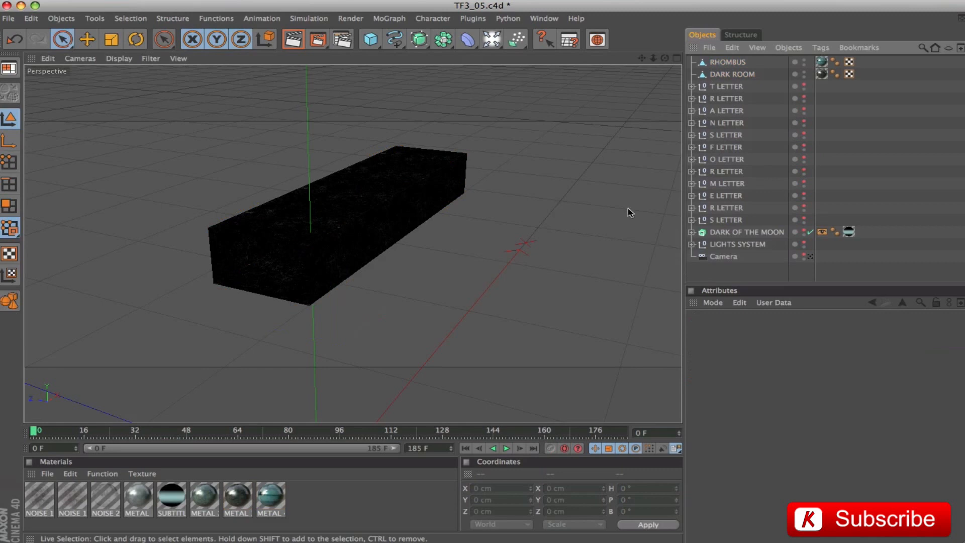
- Add a MoGraph Cloner in Object mode that uses DARK ROOM as its object, with Align Clone disabled
click(392, 19)
click(397, 111)
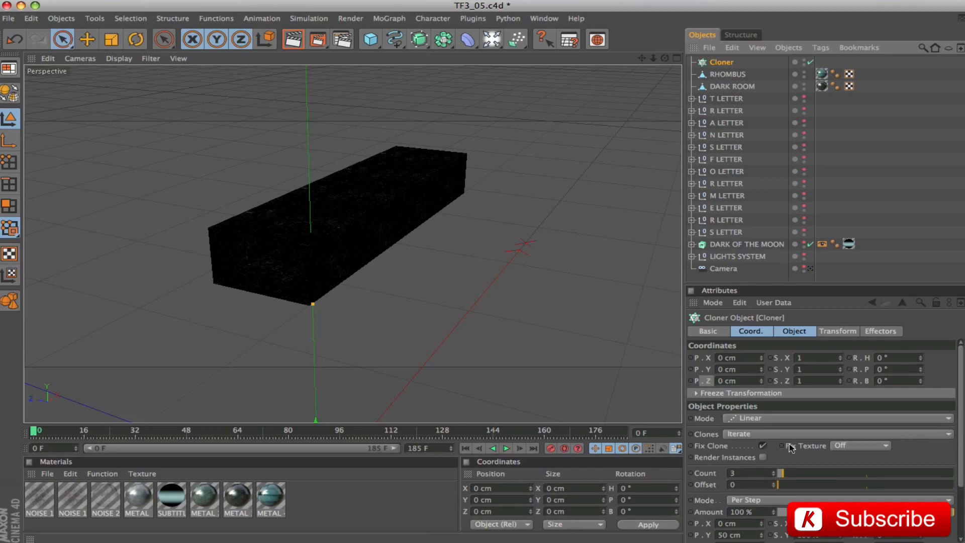
click(793, 332)
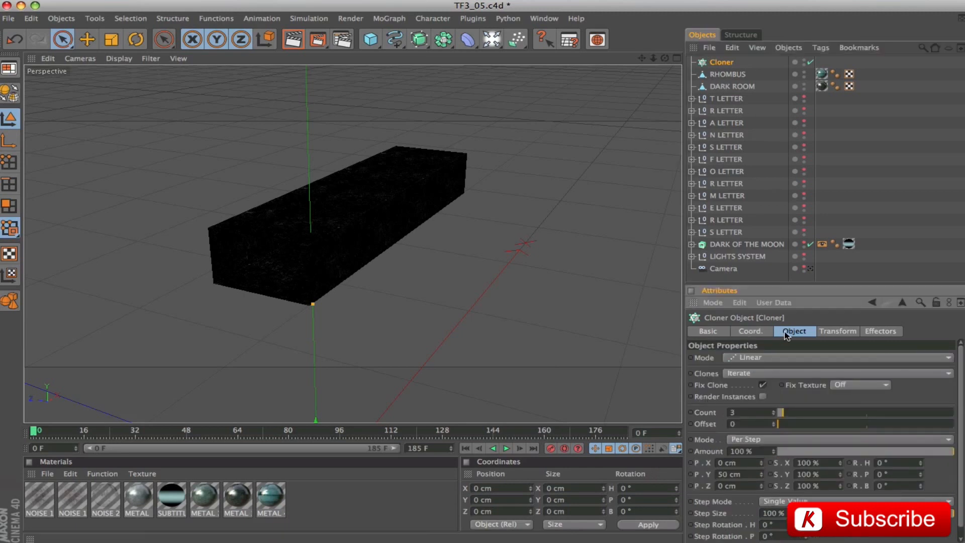
click(772, 358)
click(770, 368)
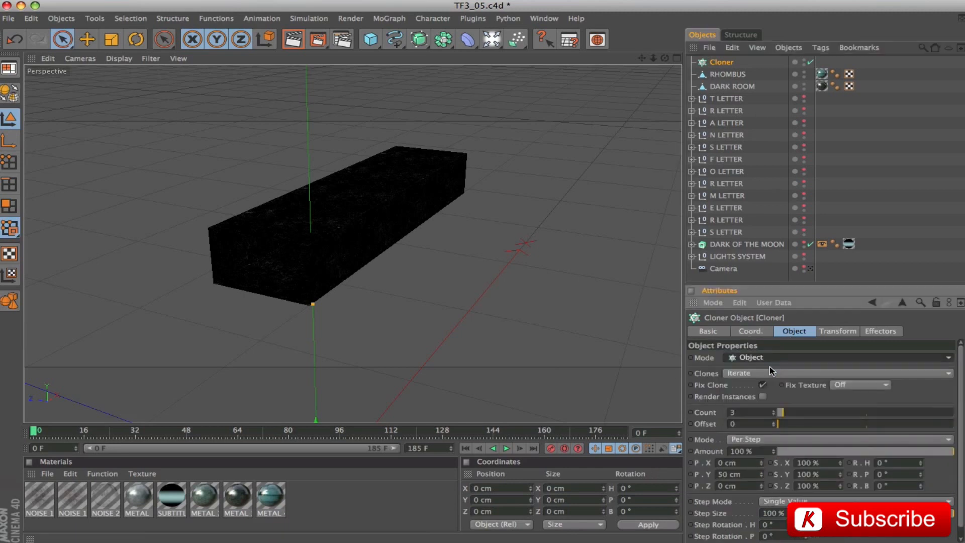
drag(726, 86, 768, 412)
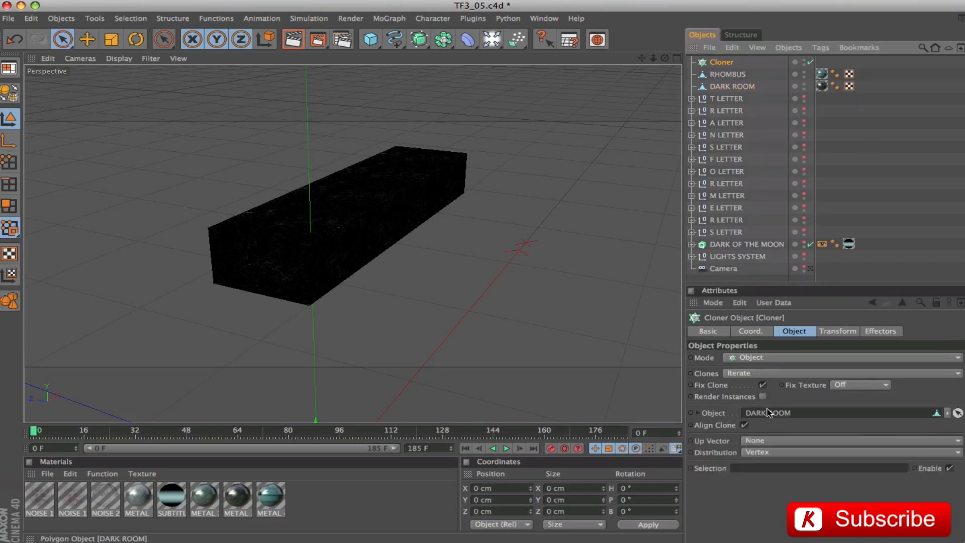
click(745, 426)
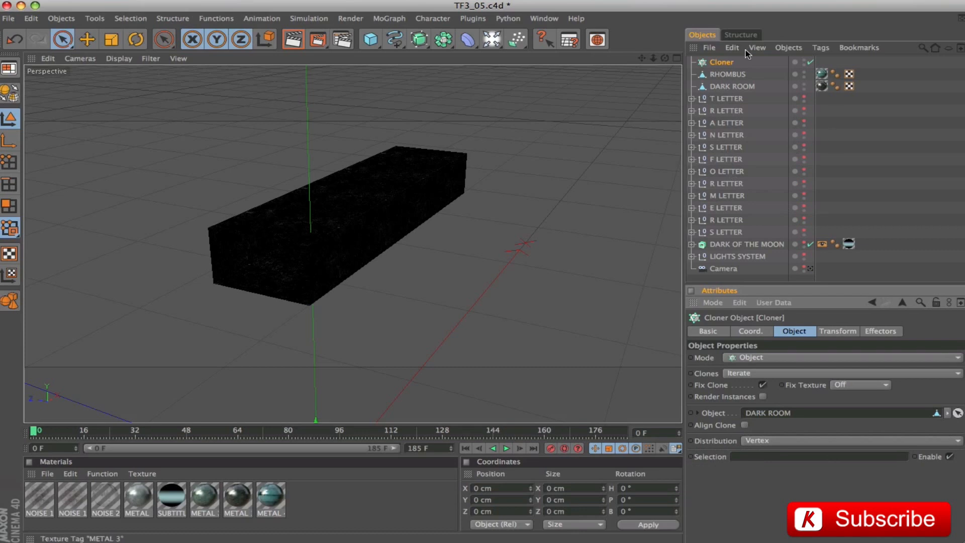
- Make RHOMBUS a child of the Cloner and check the clones on DARK ROOM
click(728, 63)
drag(727, 74, 724, 64)
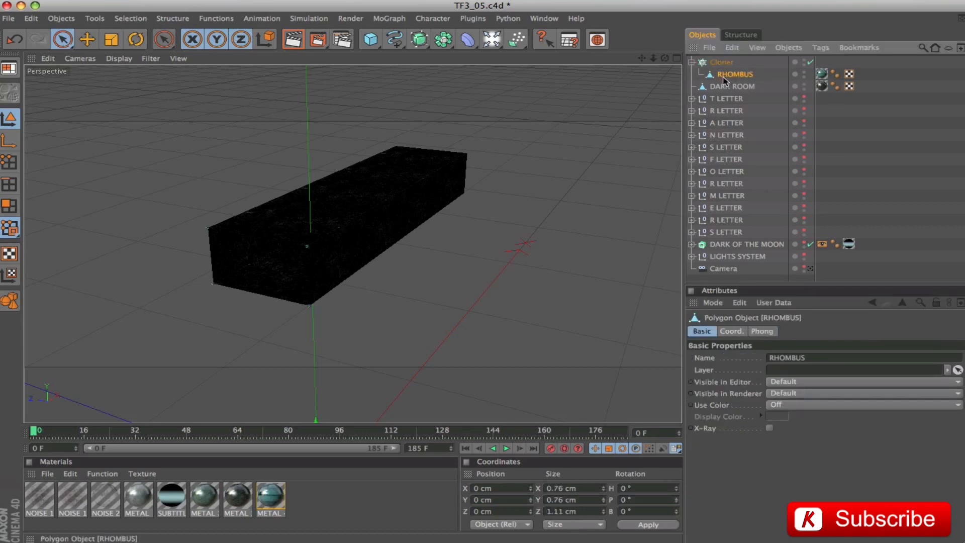
click(732, 87)
alt+drag(536, 229, 545, 252)
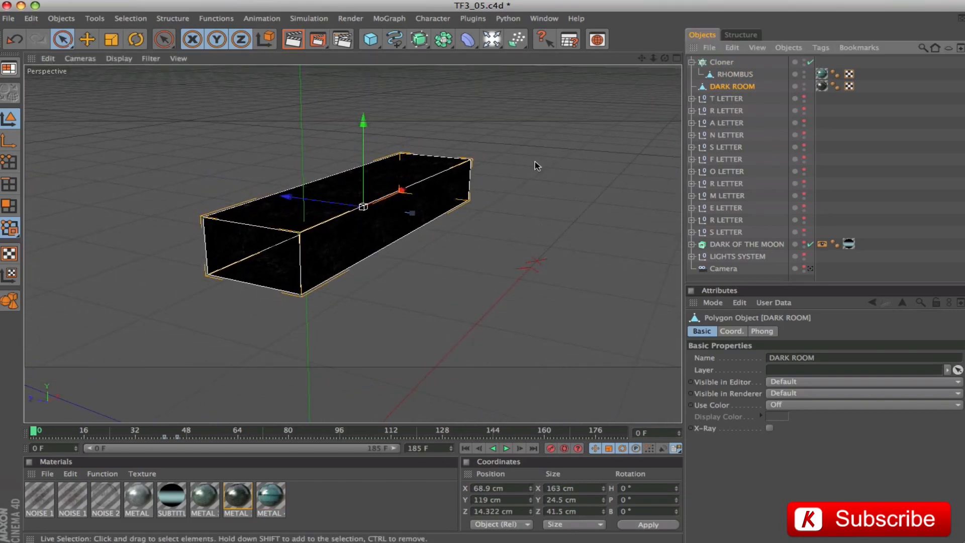
- Set the Cloner's distribution to Surface with a count of 1500
click(721, 62)
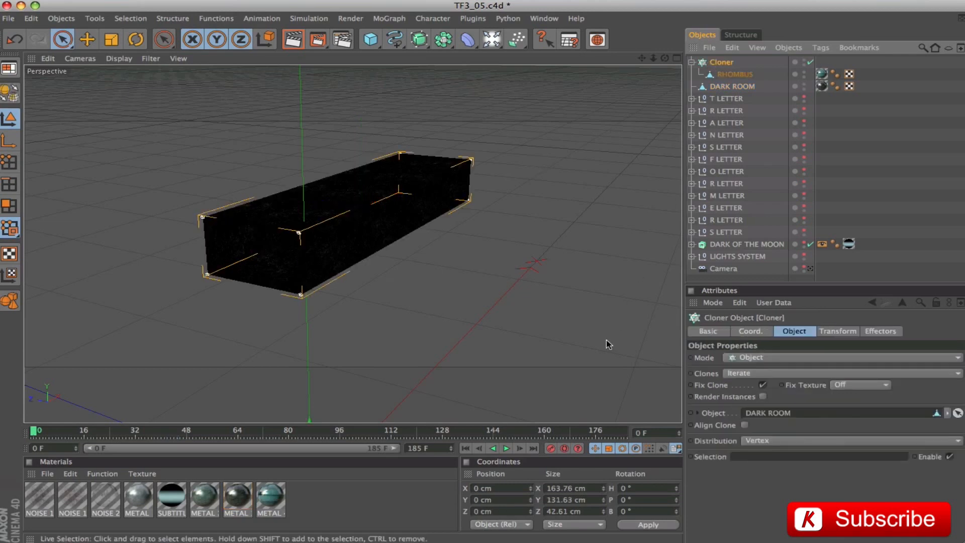
click(769, 441)
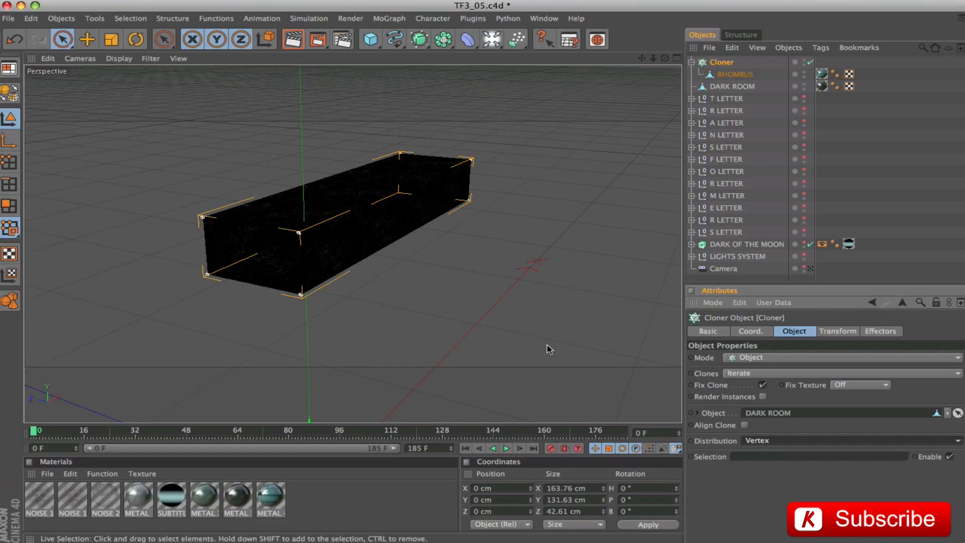
click(812, 440)
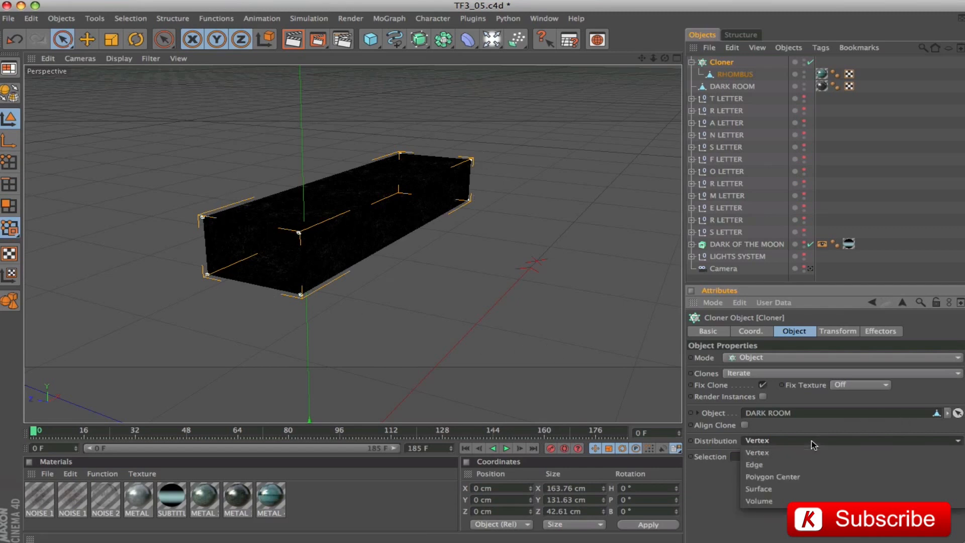
click(760, 490)
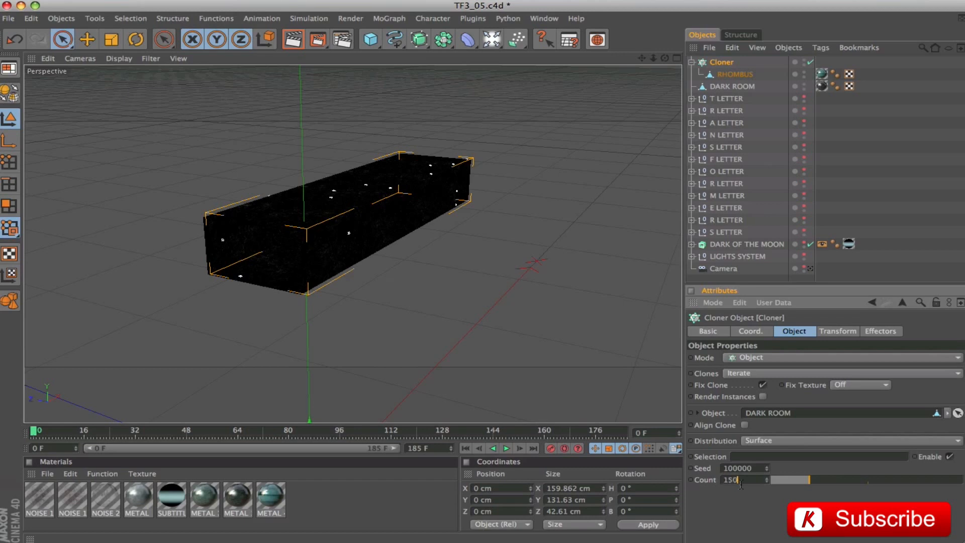
text(0)
key(Return)
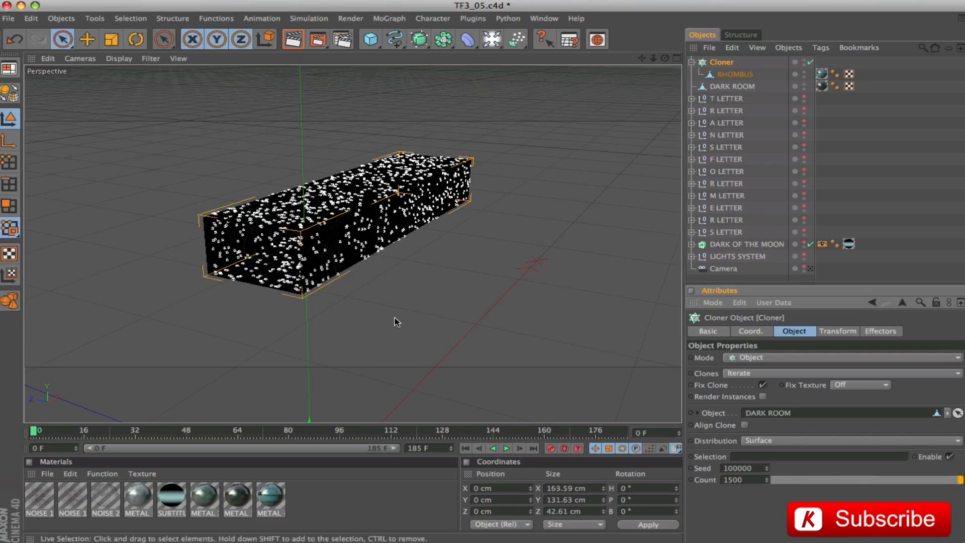
- View the scene through the Camera and add a Random effector to the Cloner, with the Cloner nested under it
click(810, 269)
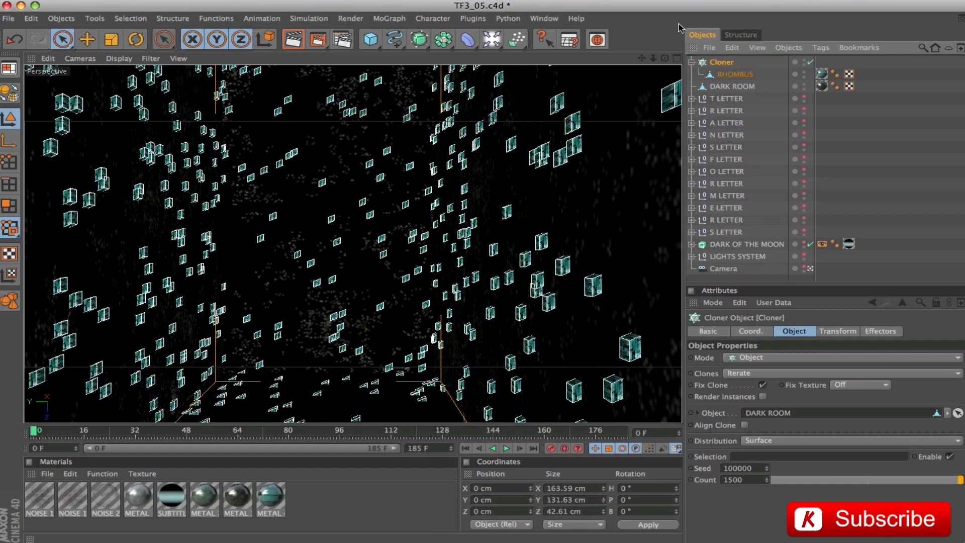
click(691, 62)
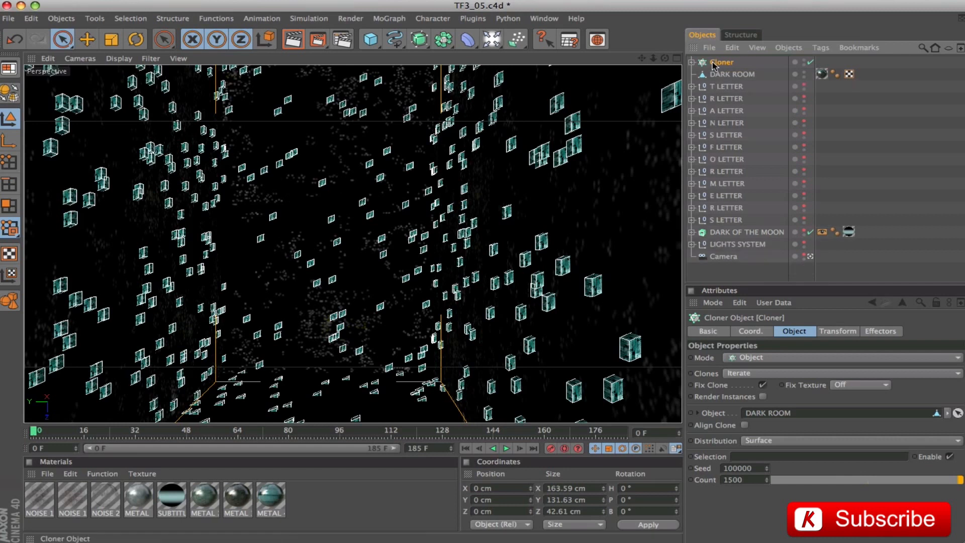
click(394, 19)
mouse_move(401, 36)
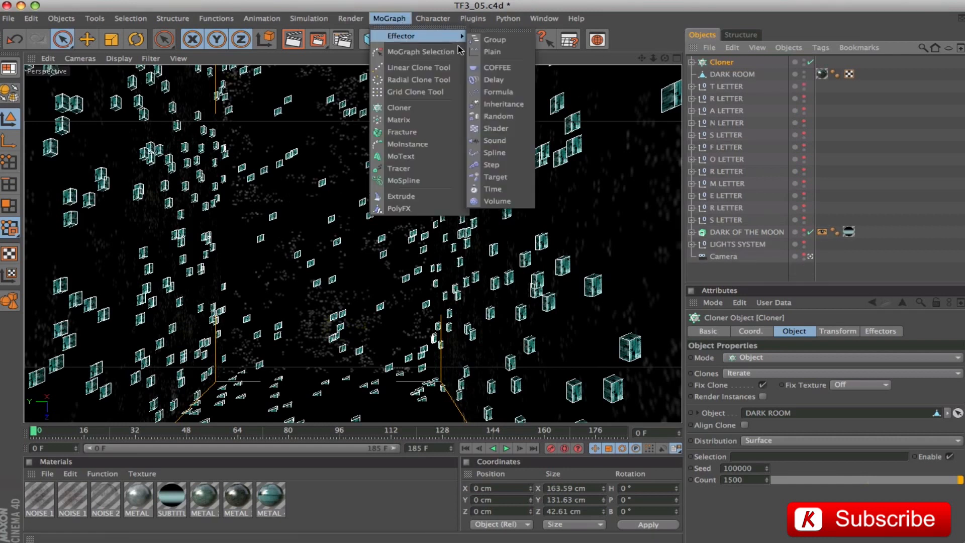
click(498, 117)
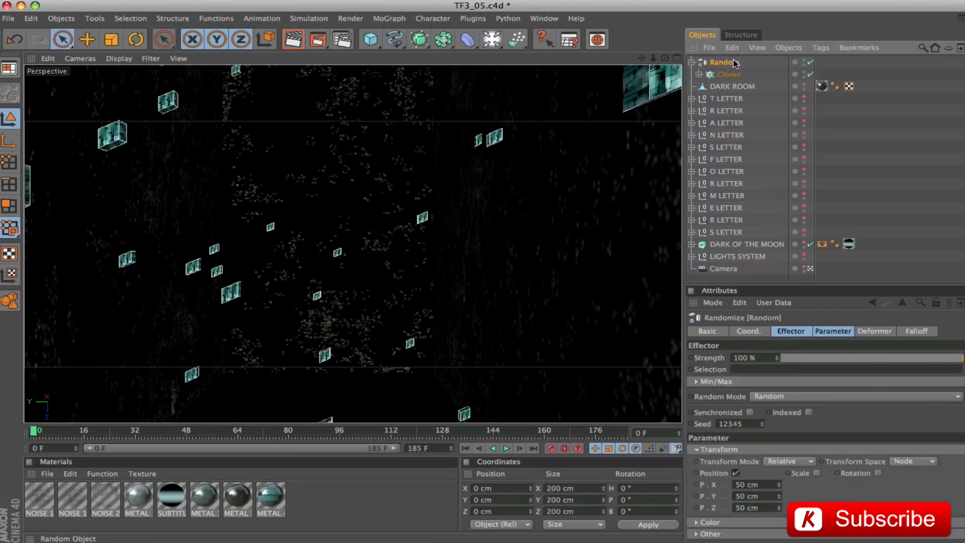
click(729, 74)
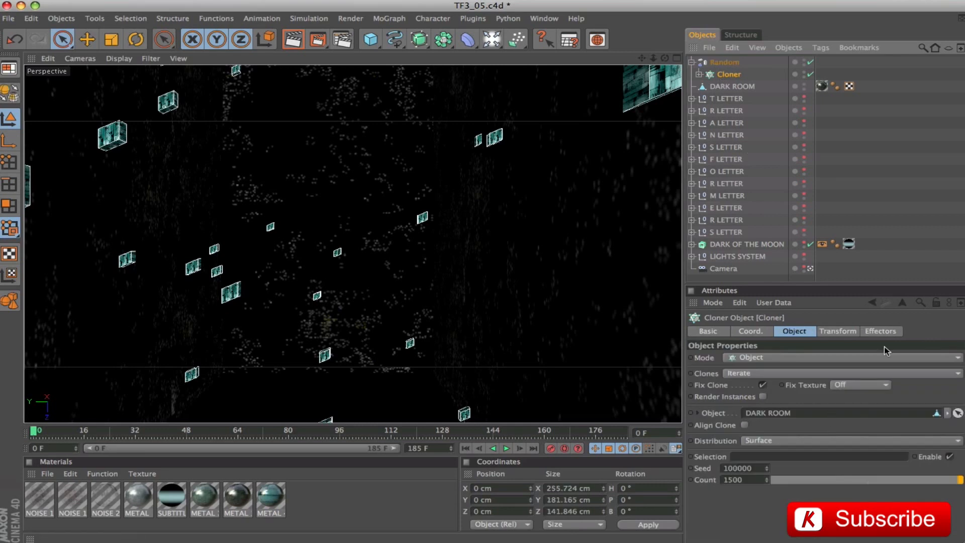
- Confirm the Cloner uses the Random effector and set the effector's position variation to X 1 cm, Y 1 cm, Z 0 cm
click(884, 331)
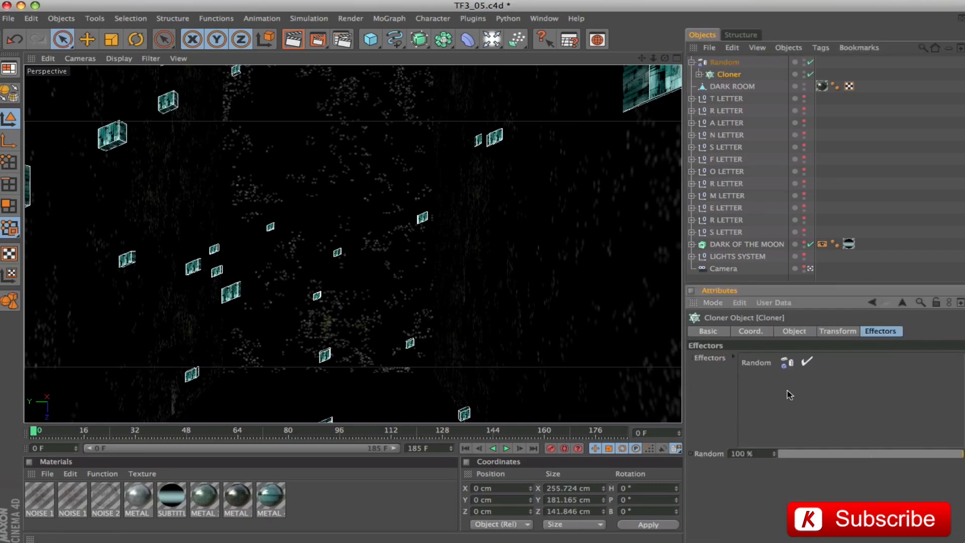
click(725, 63)
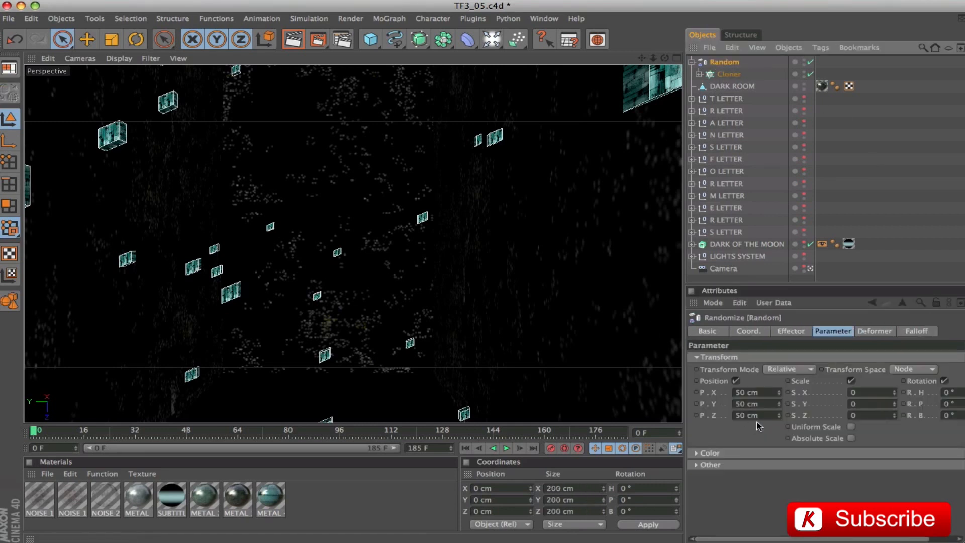
click(763, 391)
text(1)
key(Tab)
text(1)
key(Tab)
text(0)
key(Return)
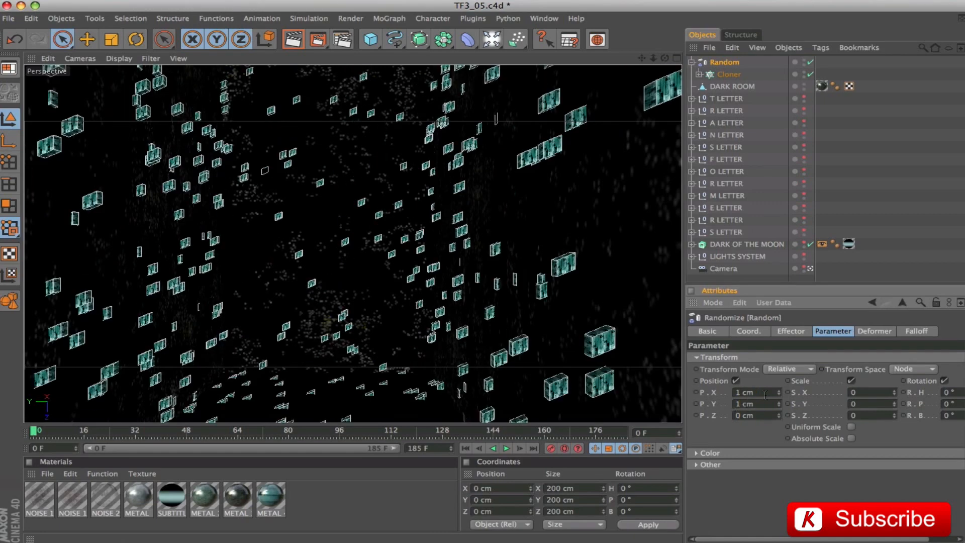
- Set the Random effector's scale variation to X 5, Y 3, Z 5
click(861, 393)
text(5)
key(Tab)
text(3)
key(Tab)
text(5)
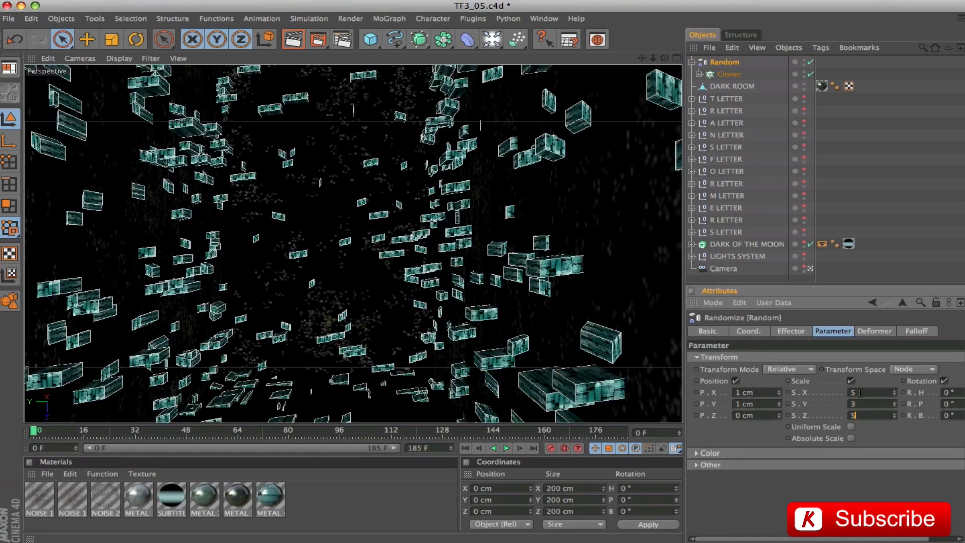
key(Return)
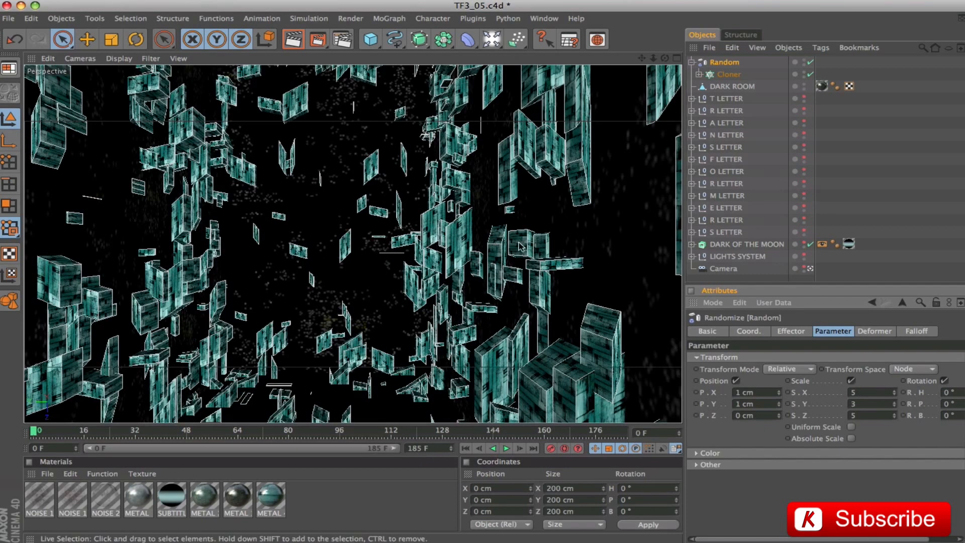
- Raise the Cloner's surface distribution count to 15000
click(729, 75)
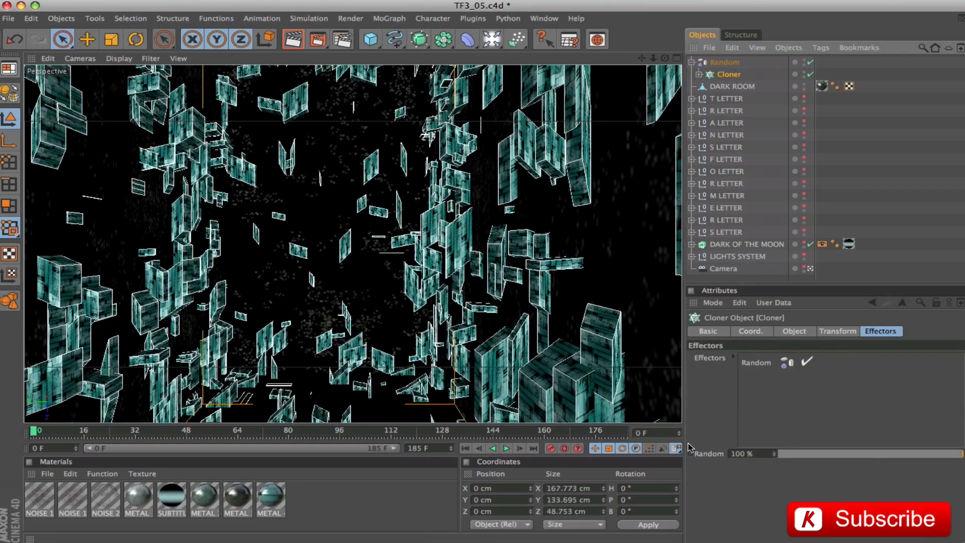
click(793, 332)
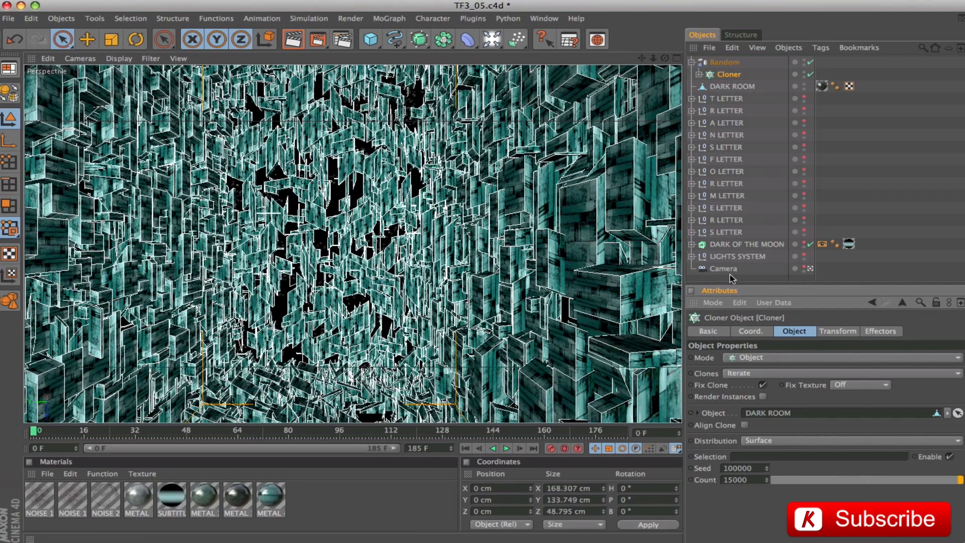
- Make the LIGHTS SYSTEM group and its AMBIENT LIGHT active in both the editor and the renderer
alt+click(804, 255)
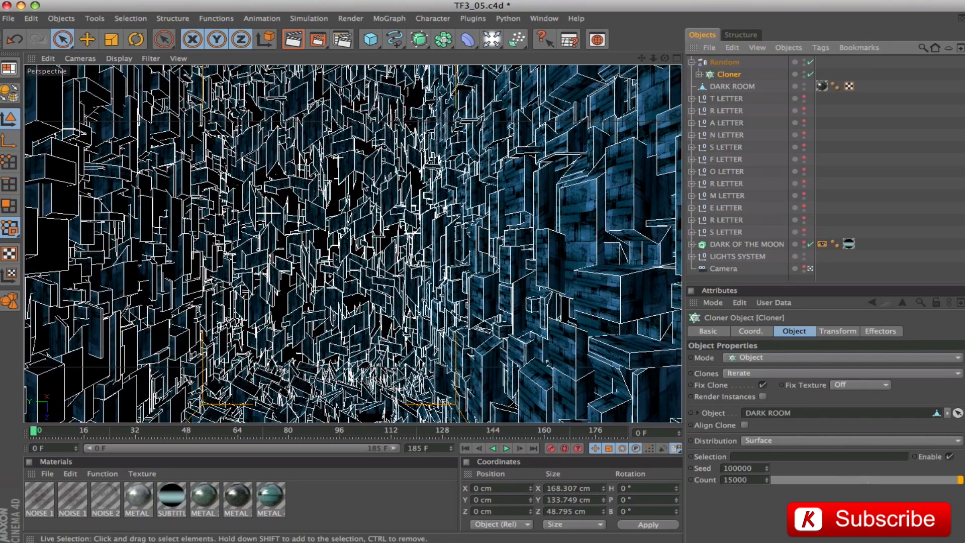
click(692, 256)
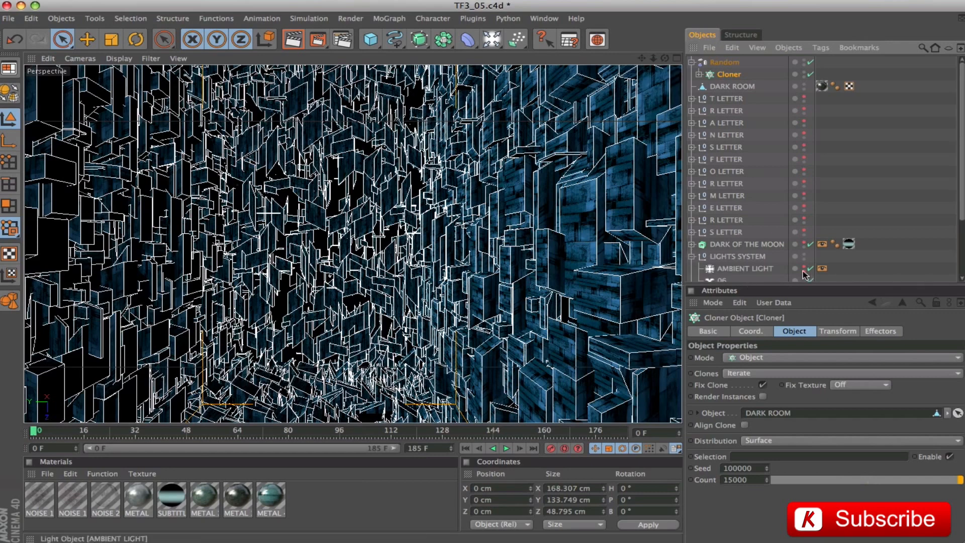
scroll(727, 191, down, 3)
click(744, 191)
alt+click(805, 191)
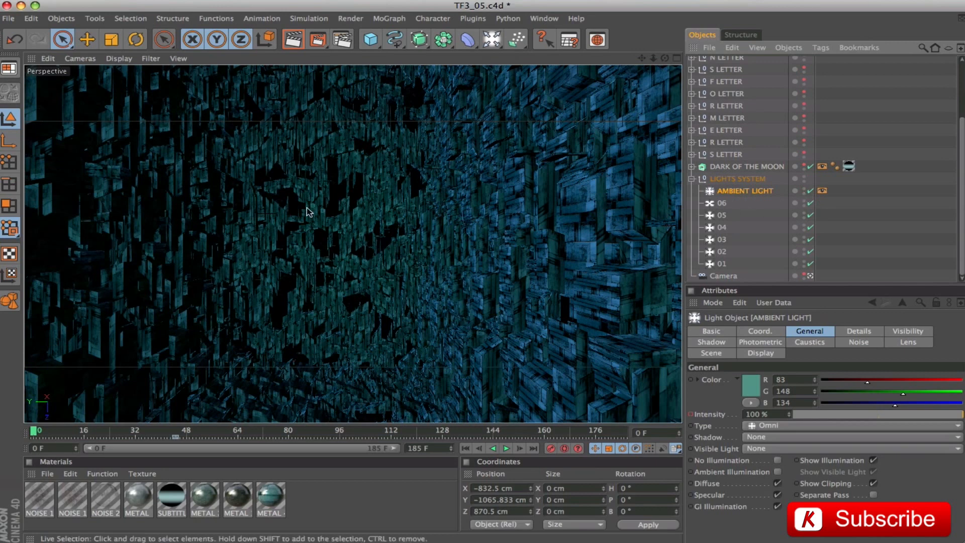
click(763, 96)
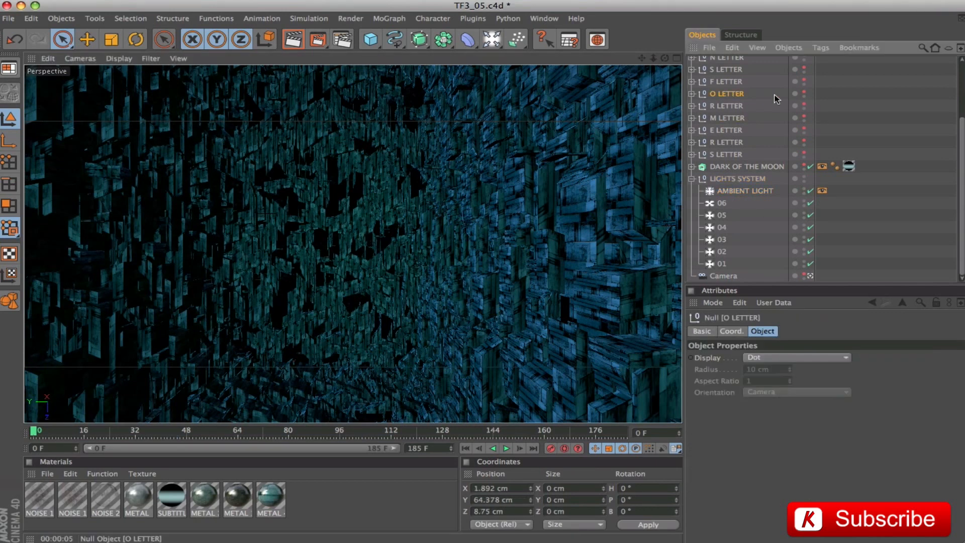
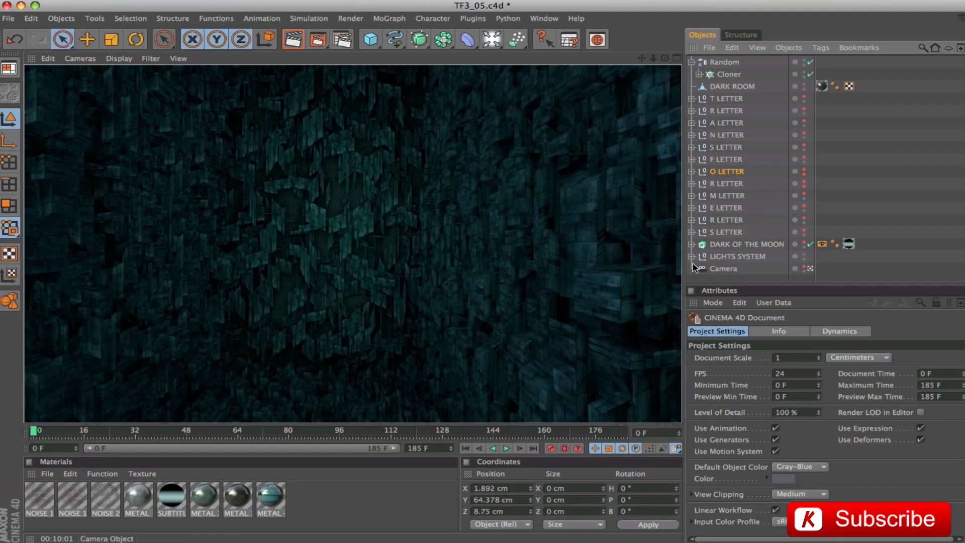
- Leave the Camera view and set the Cloner's count to 1500, scrubbing the timeline to check the animation
click(810, 270)
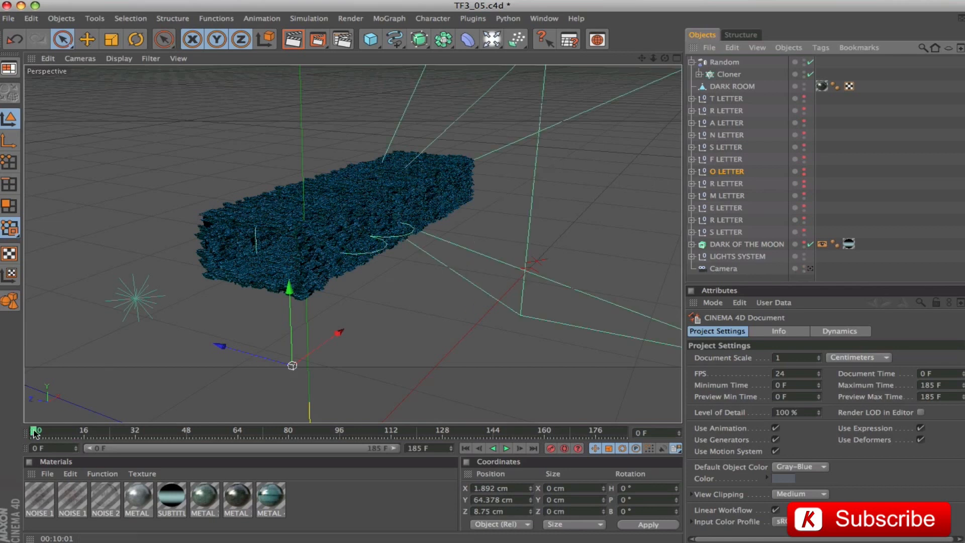
drag(34, 431, 151, 435)
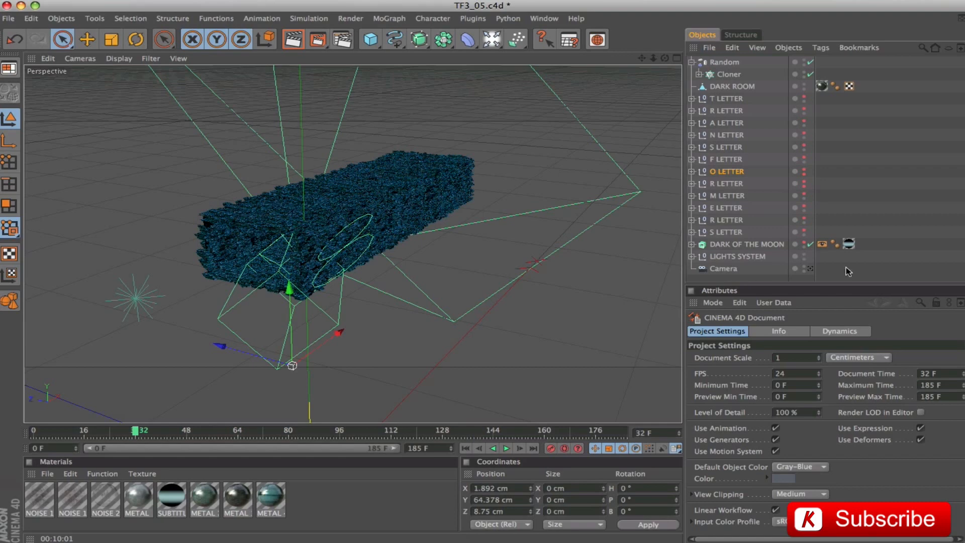
click(731, 75)
click(736, 481)
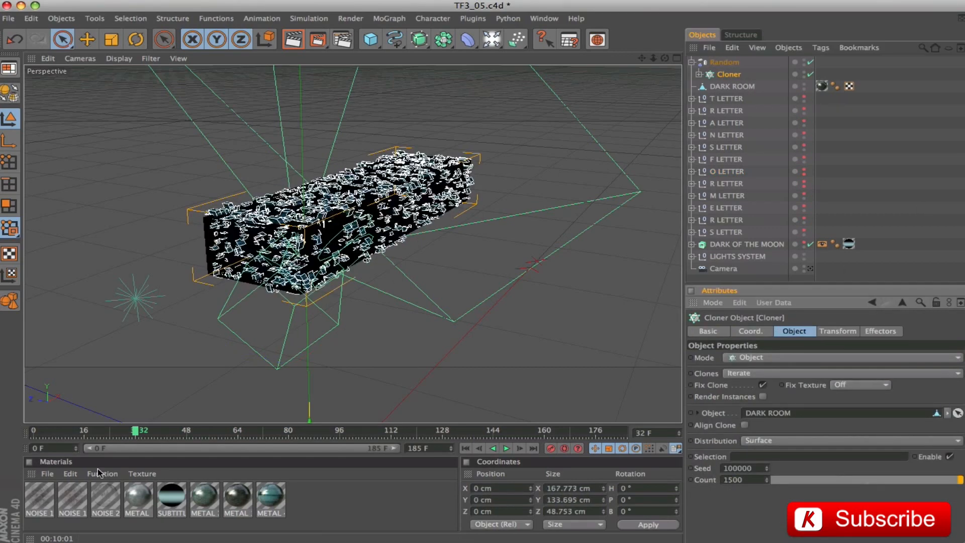
drag(135, 433, 5, 433)
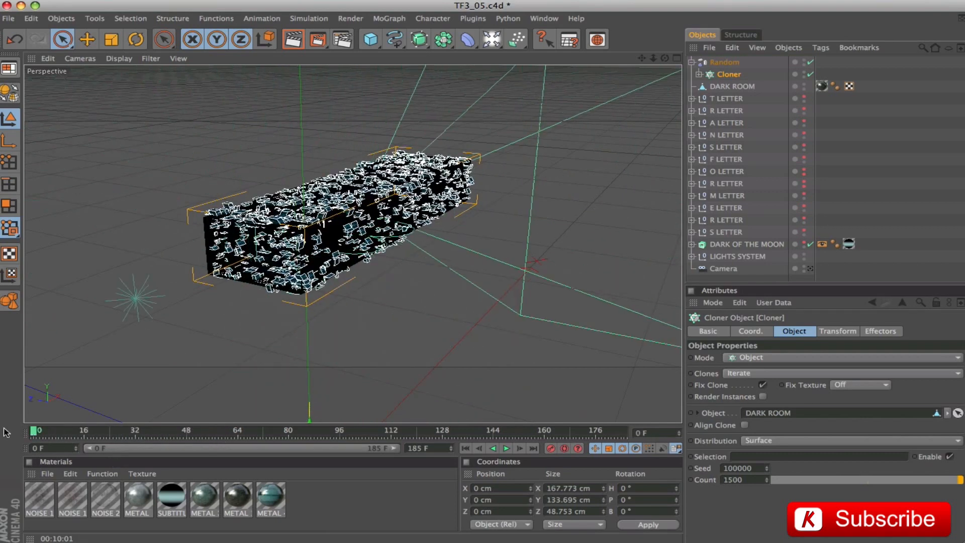
- Unhide all the letter groups and DARK OF THE MOON, and inspect them around the room at frame 28
drag(804, 99, 804, 243)
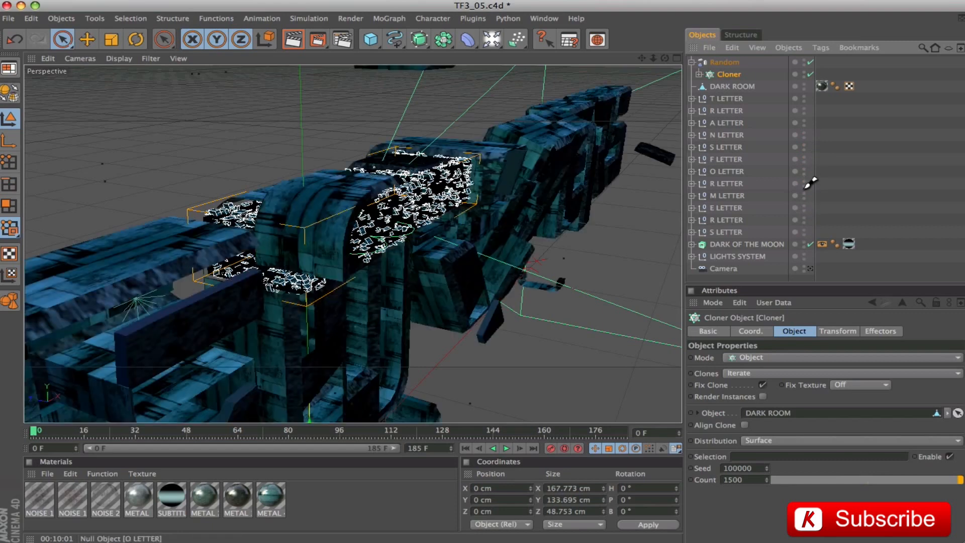
drag(33, 434, 122, 432)
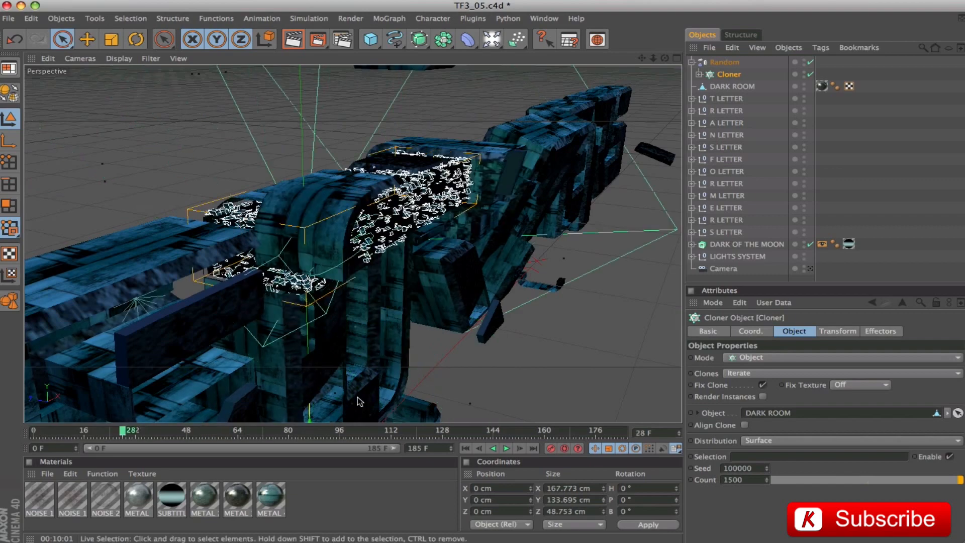
mouse_move(523, 182)
alt+mouse_down()
mouse_move(480, 160)
mouse_move(505, 184)
alt+mouse_up()
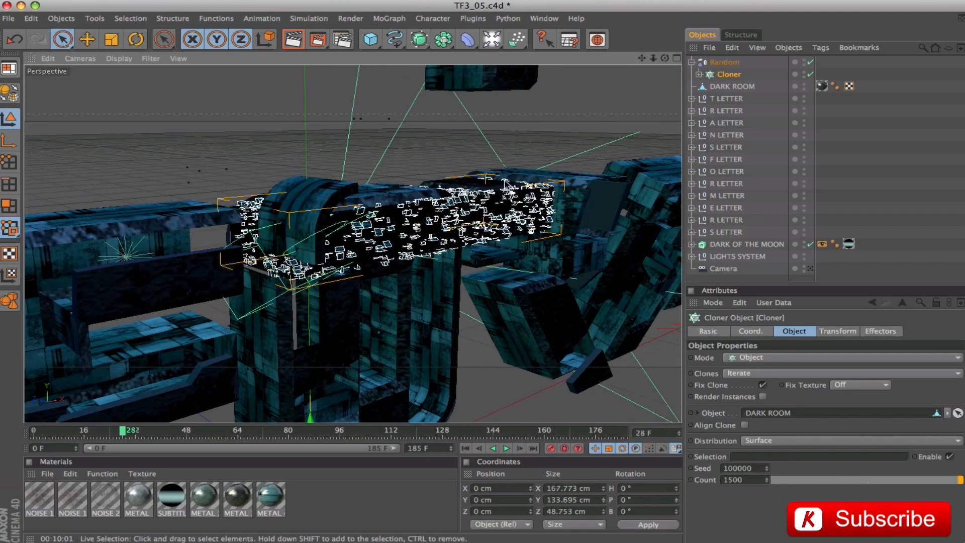
alt+right_drag(507, 131, 505, 250)
drag(643, 59, 643, 59)
alt+middle_drag(338, 244, 361, 202)
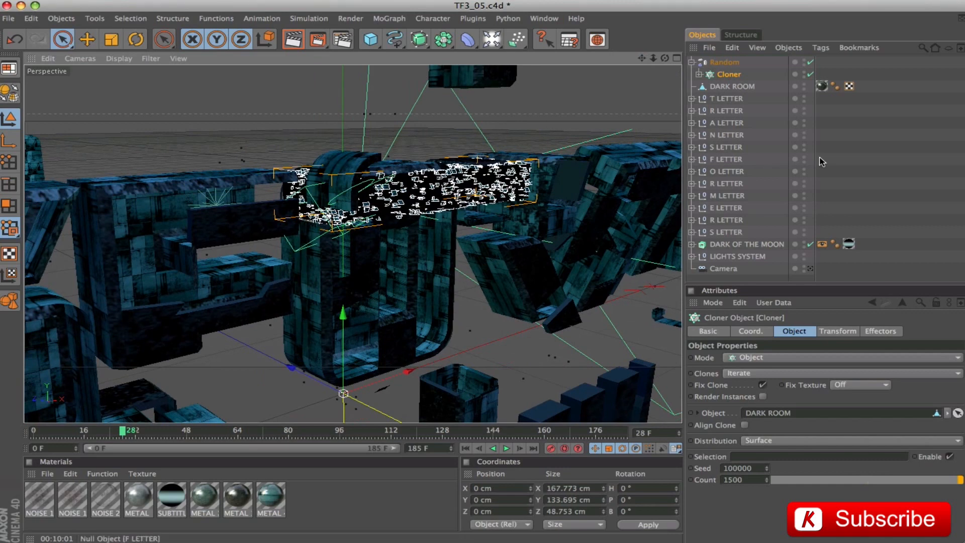
- Group the Random effector and the DARK ROOM object under a null named DARK ROOM
click(692, 62)
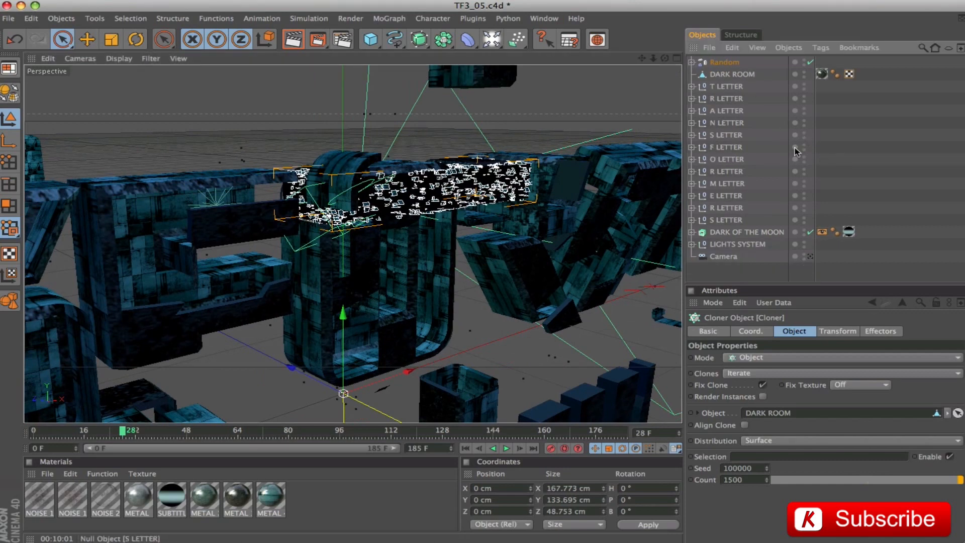
click(727, 62)
click(726, 74)
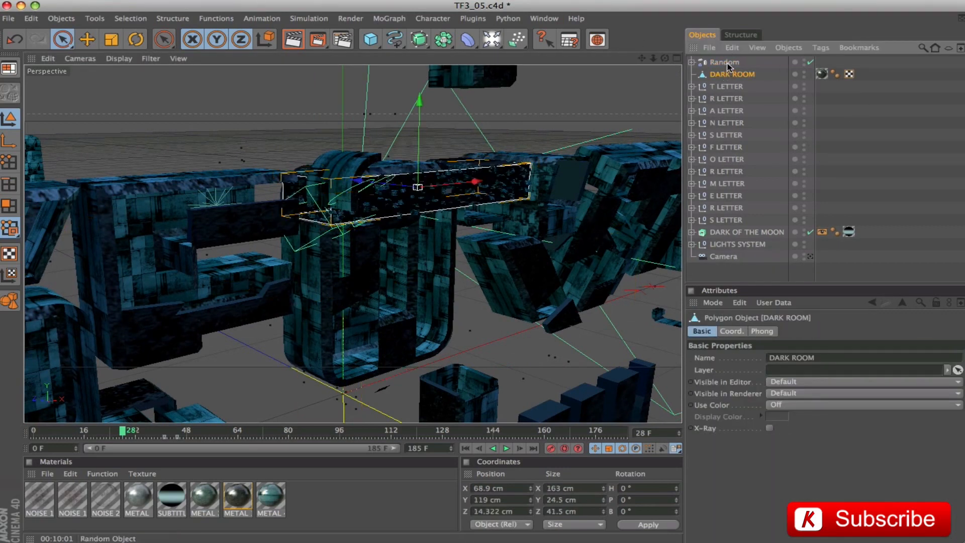
shift+click(727, 63)
key(alt+g)
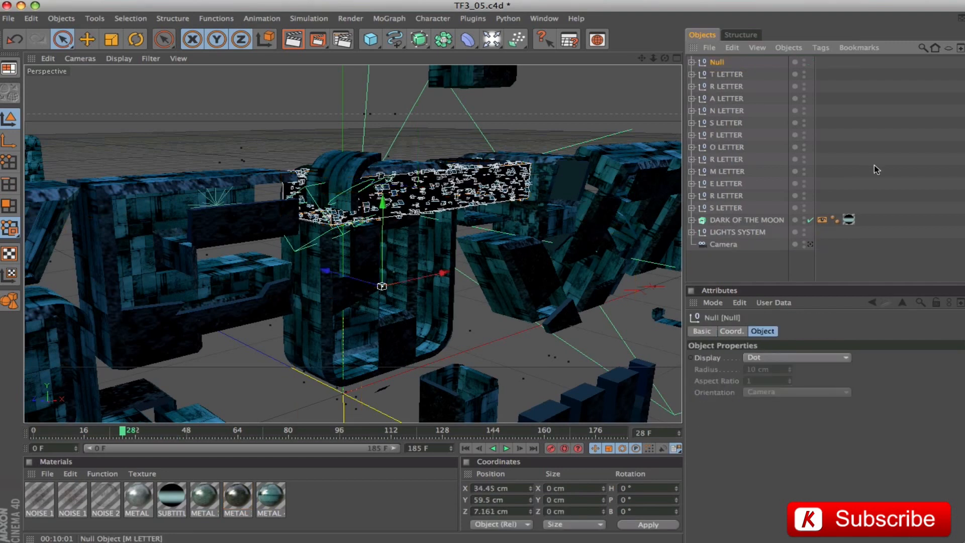
double_click(721, 63)
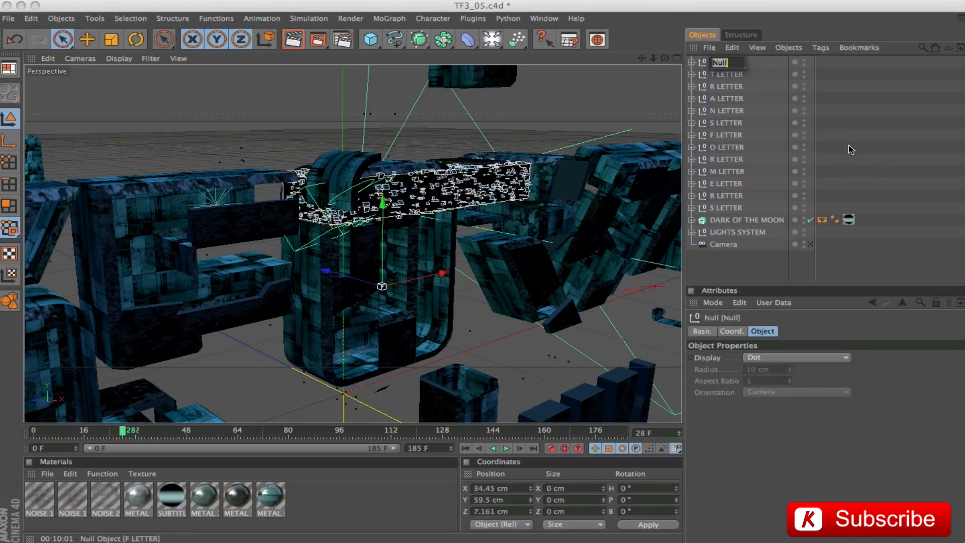
text(DARK ROOM)
key(Return)
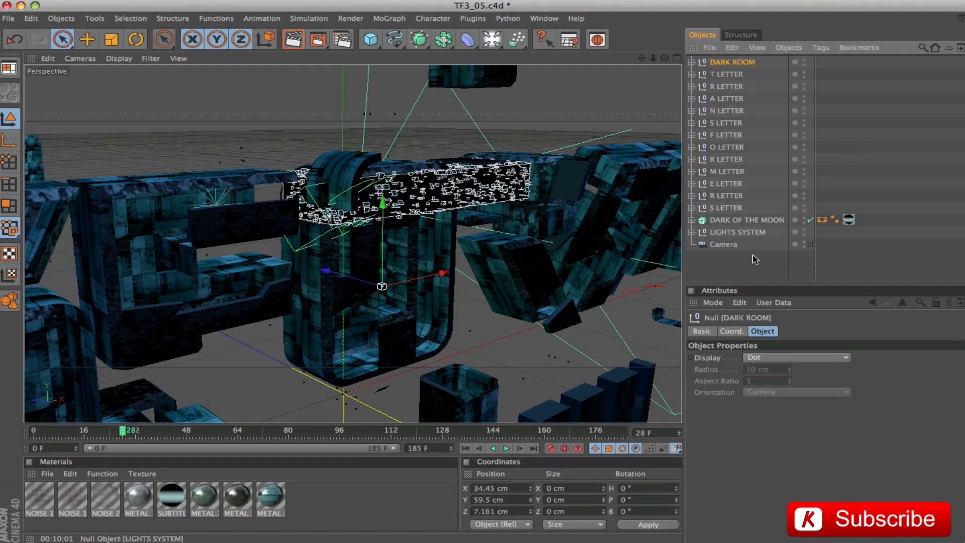
- Add a Motion Blur tag to the DARK ROOM group, all the letter groups and DARK OF THE MOON
click(737, 221)
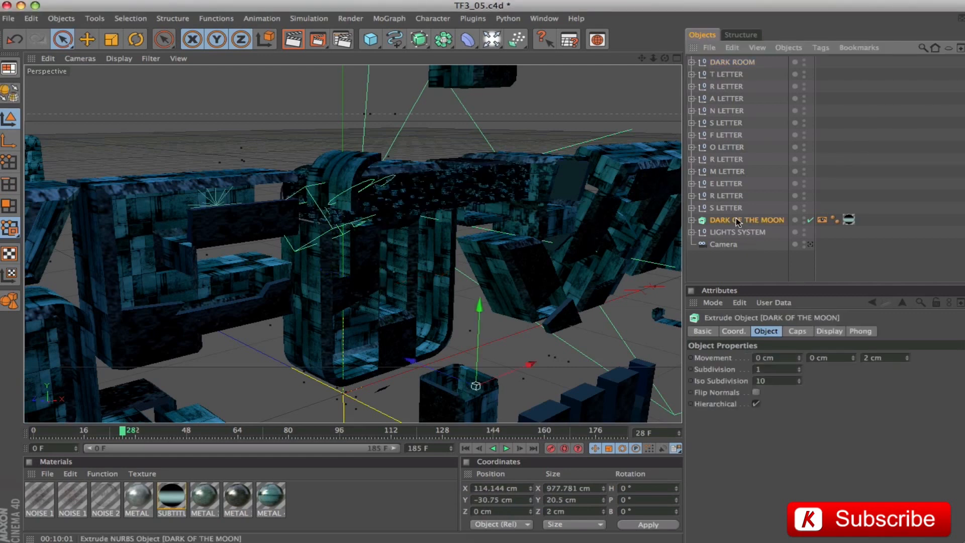
shift+click(724, 66)
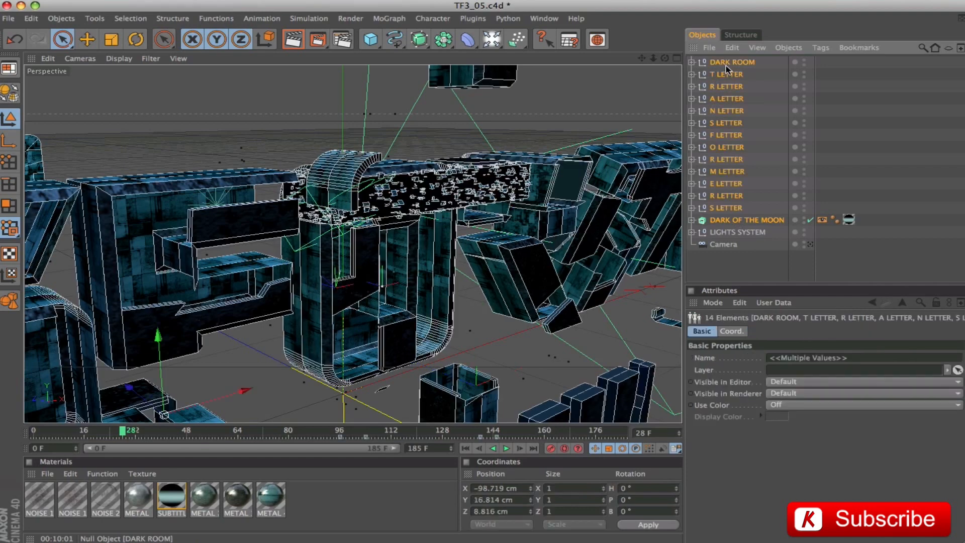
right_click(737, 63)
mouse_move(768, 70)
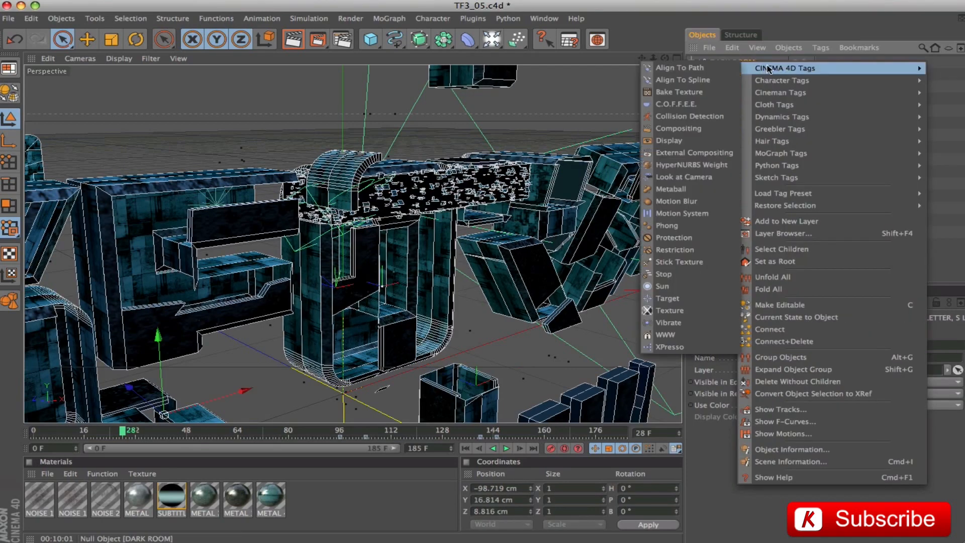
click(676, 201)
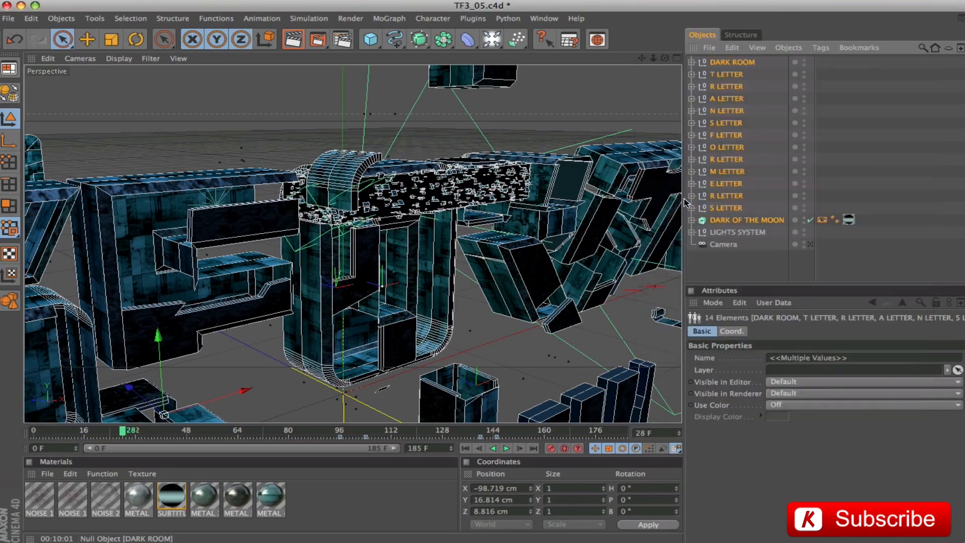
click(772, 265)
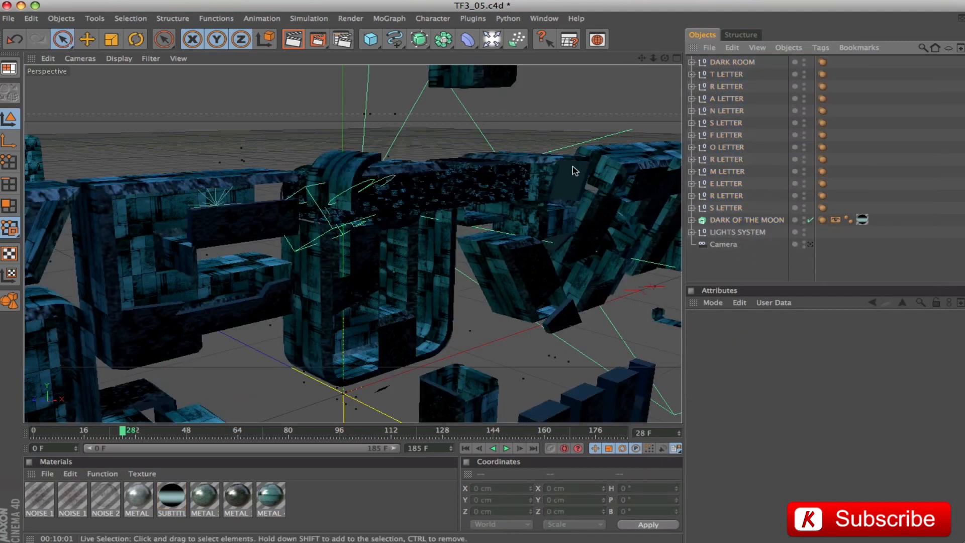
- Add a Display tag to the DARK ROOM group and move the timeline to frame 44
click(692, 62)
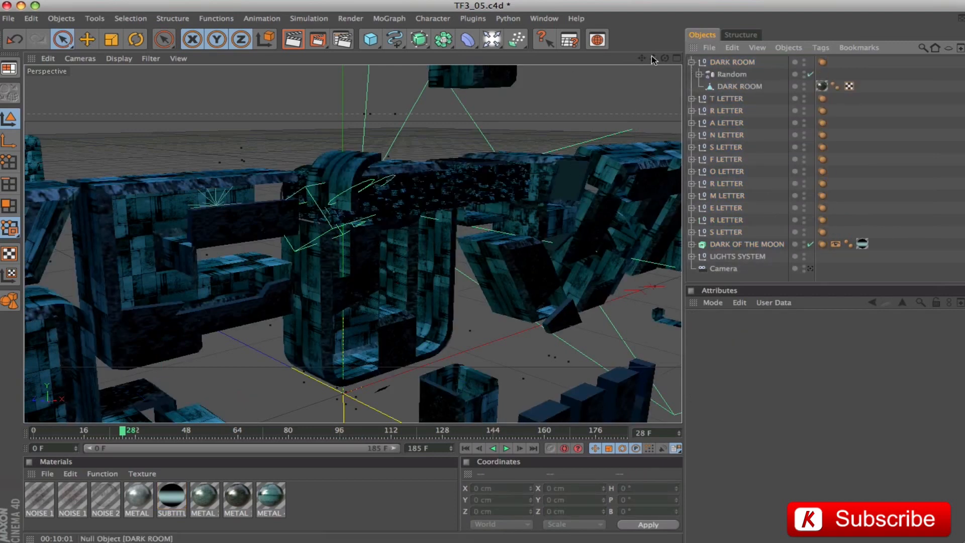
click(739, 63)
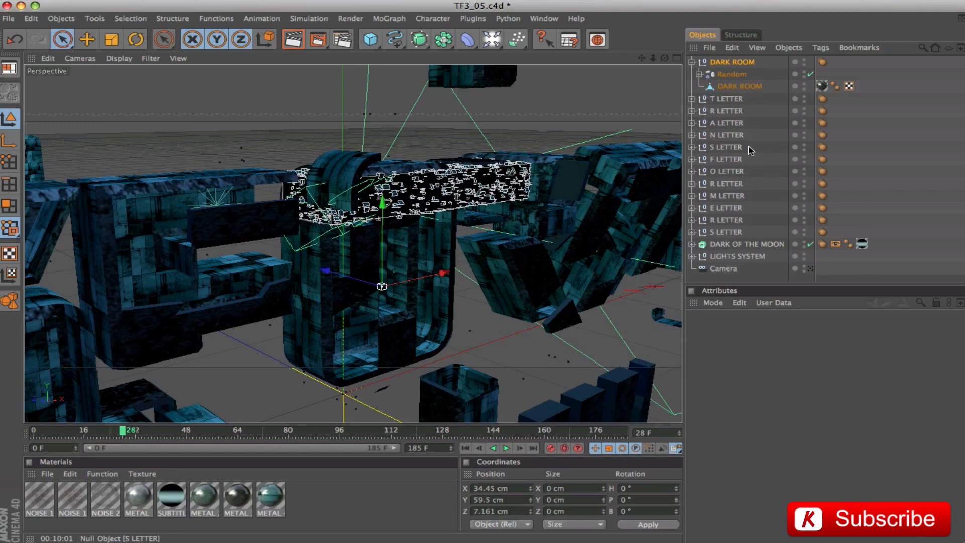
right_click(739, 64)
mouse_move(782, 64)
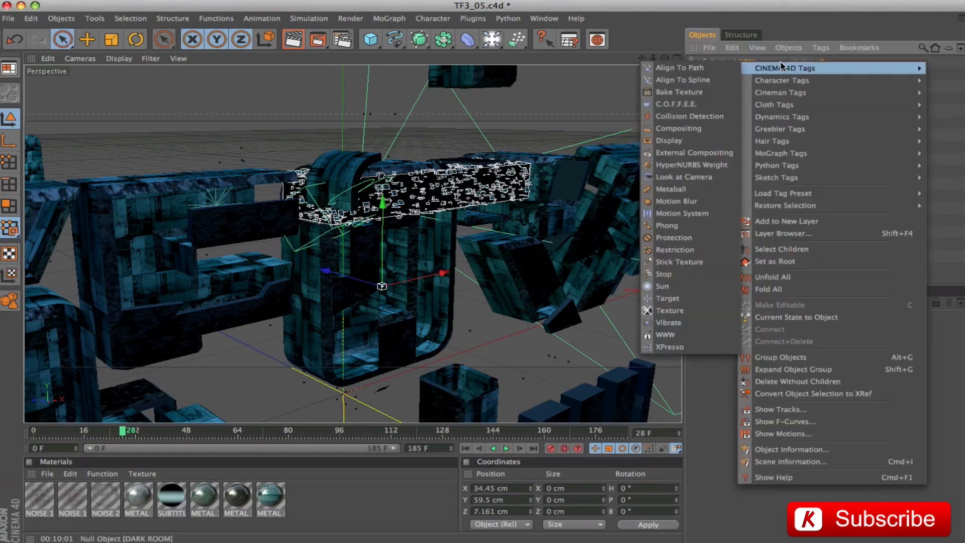
click(672, 140)
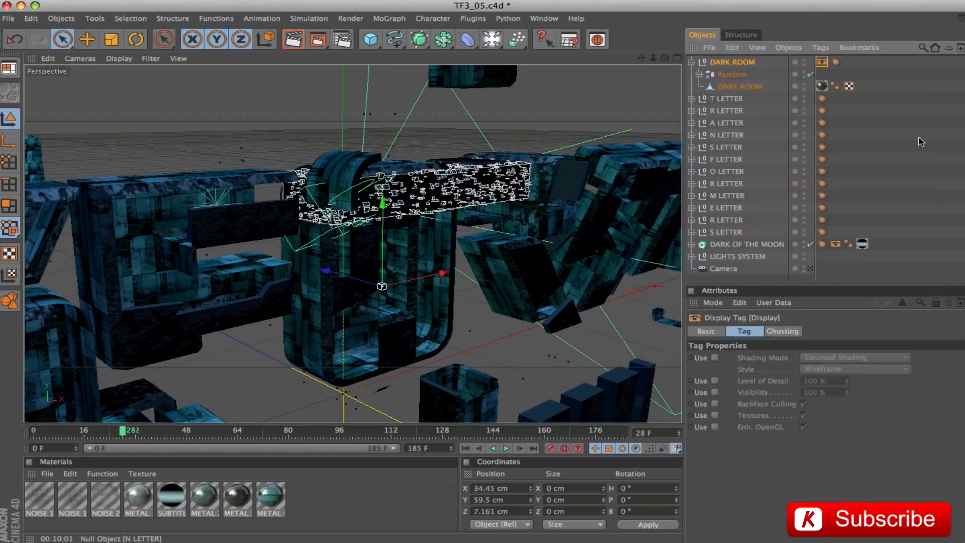
drag(127, 434, 174, 433)
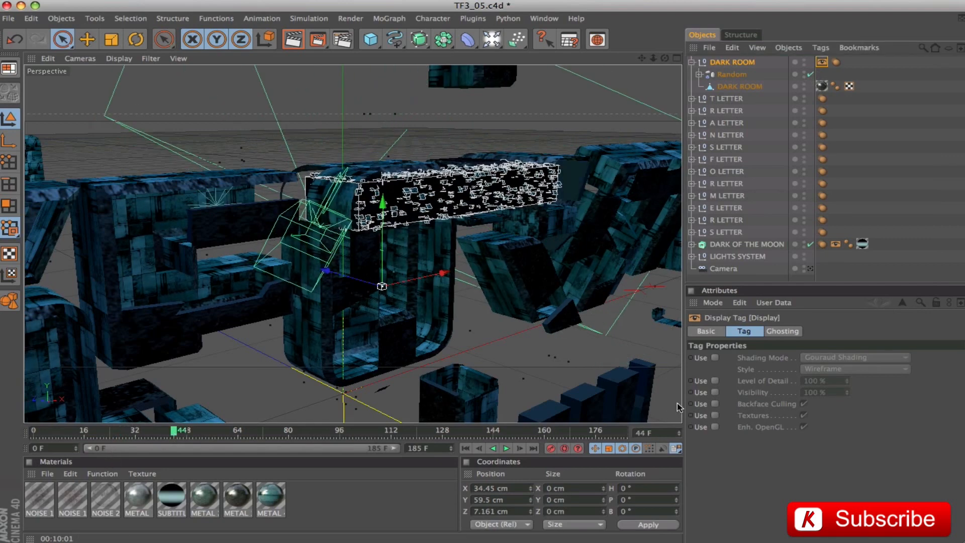
- Enable Visibility on the DARK ROOM group's Display tag and keyframe it at 100% on frame 44 and 0% on frame 45
click(715, 392)
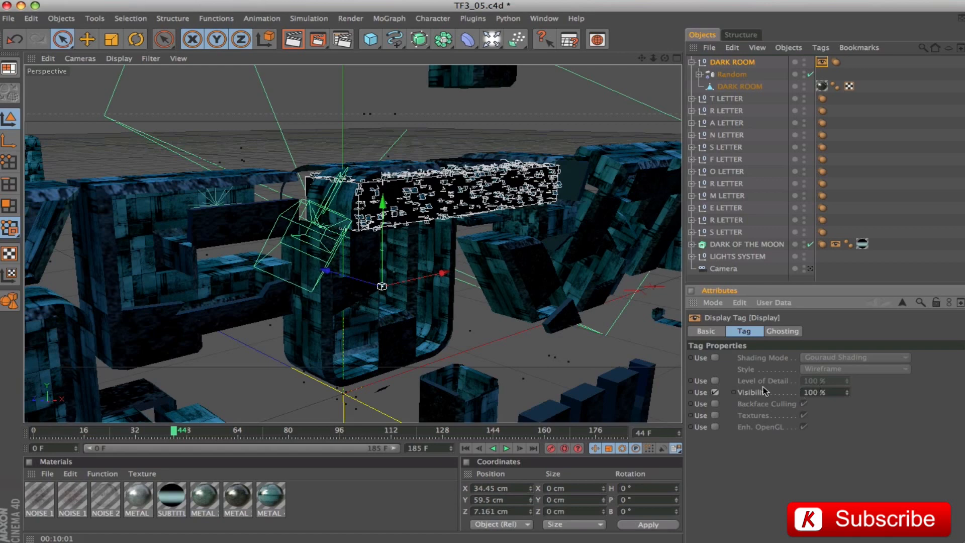
ctrl+click(734, 393)
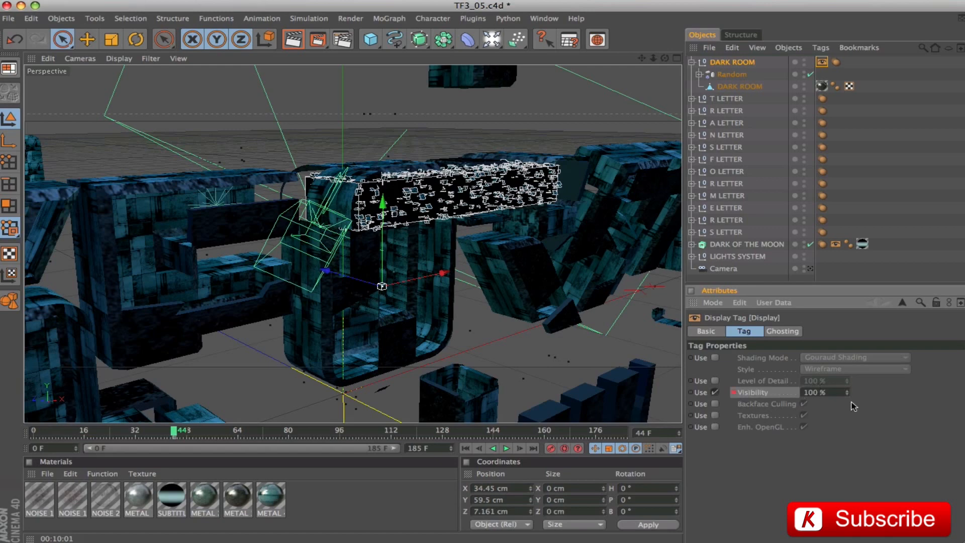
click(177, 437)
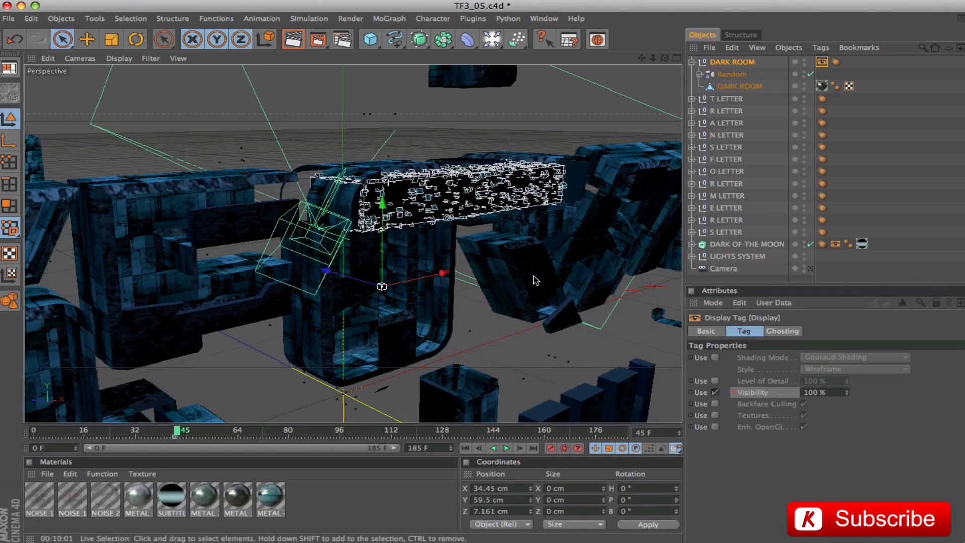
double_click(825, 393)
text(0)
key(Return)
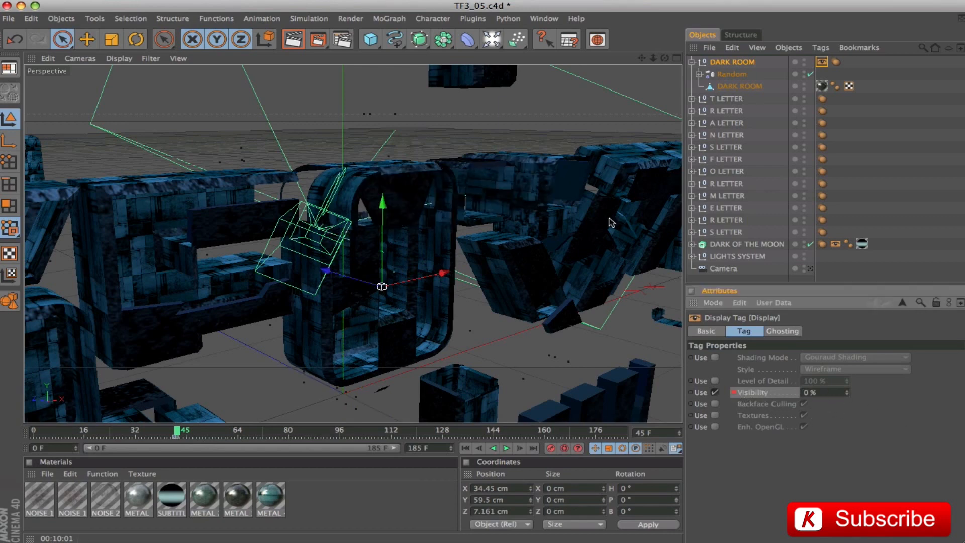
- Look through the scene camera, check the room's visibility switch around frames 43 to 45, and return to frame 0
click(811, 269)
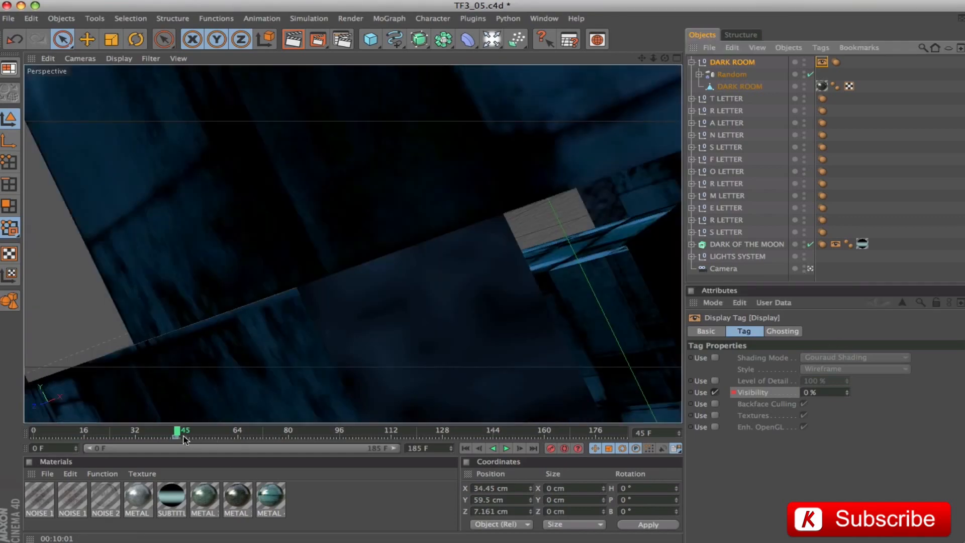
mouse_move(177, 434)
mouse_down()
mouse_move(79, 431)
mouse_move(174, 445)
mouse_move(173, 433)
mouse_up()
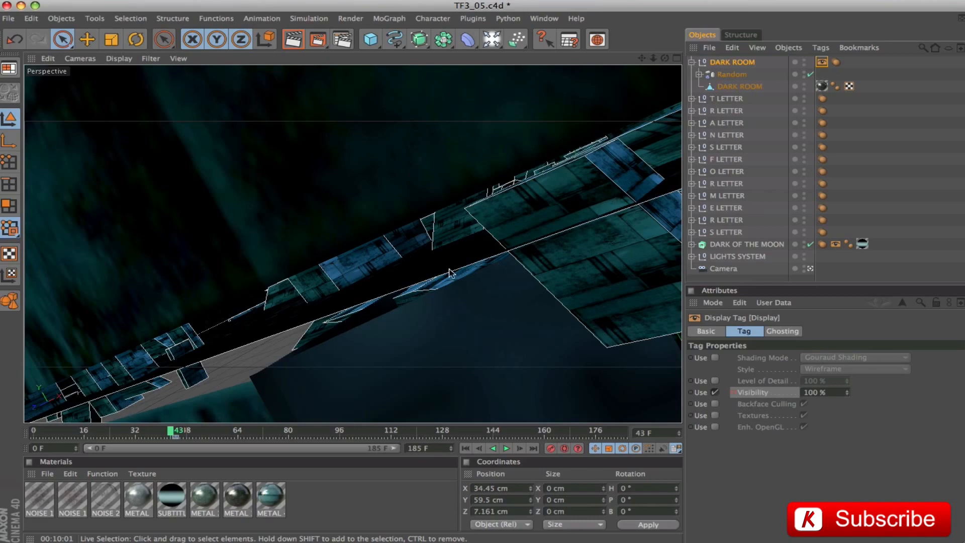
drag(170, 433, 0, 419)
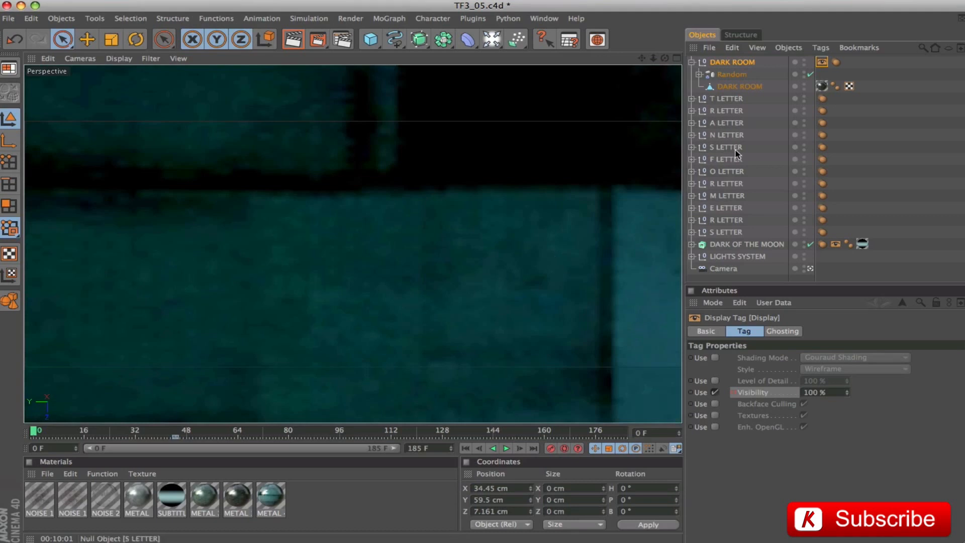
- Leave the camera view and add a Display tag to O LETTER and the R LETTER directly below it
click(710, 173)
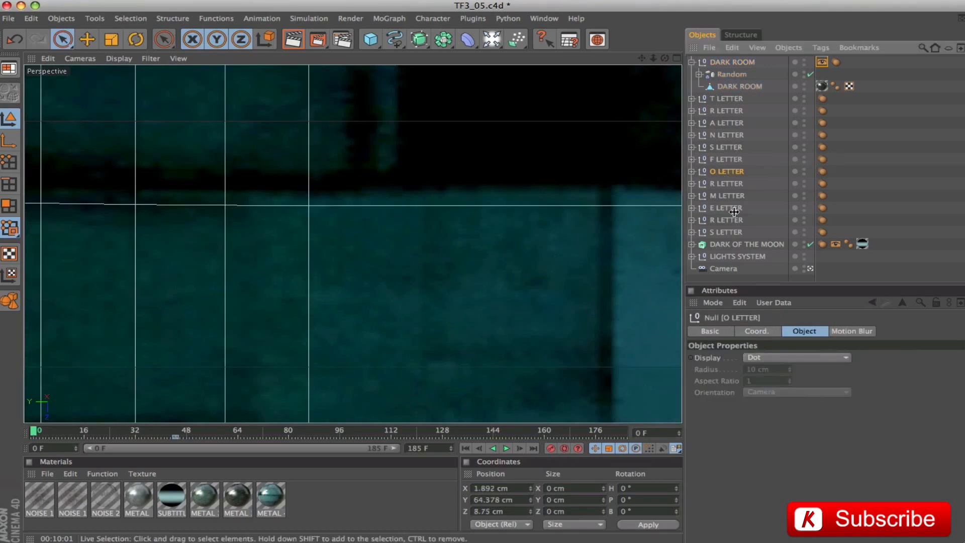
click(728, 184)
click(811, 269)
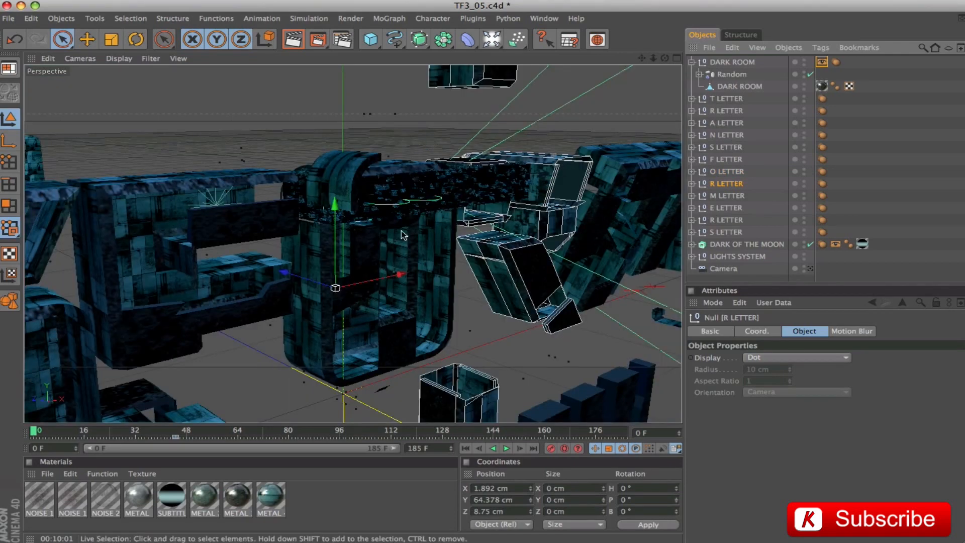
click(502, 180)
click(726, 173)
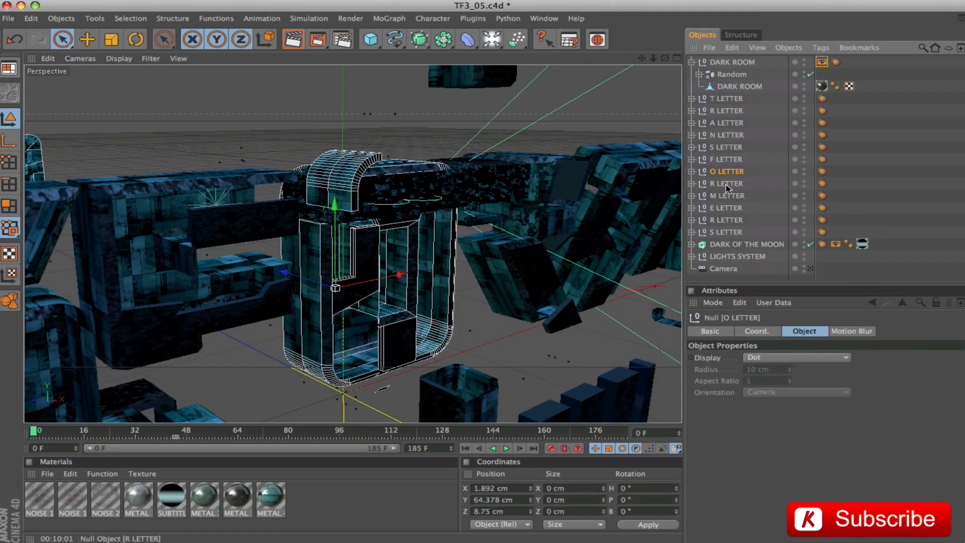
right_click(737, 172)
mouse_move(750, 129)
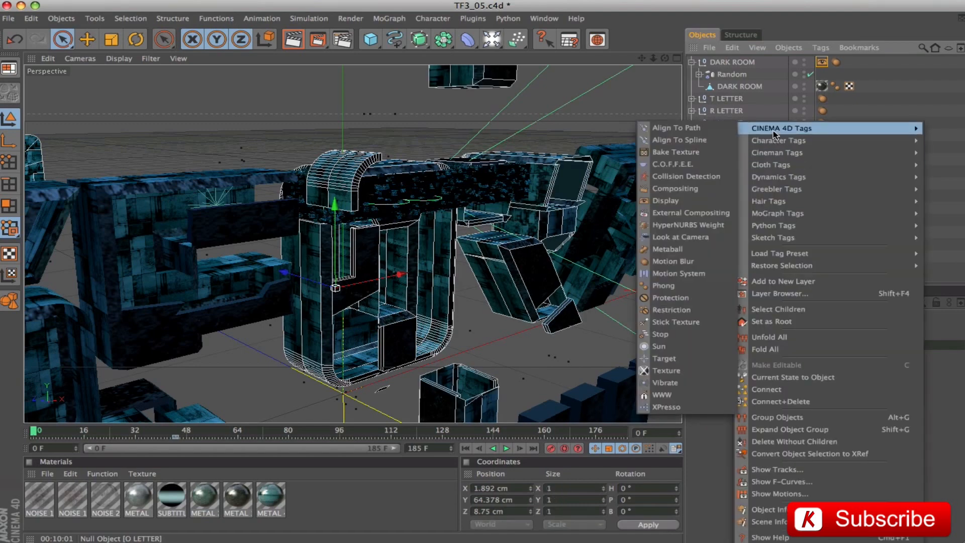
click(692, 199)
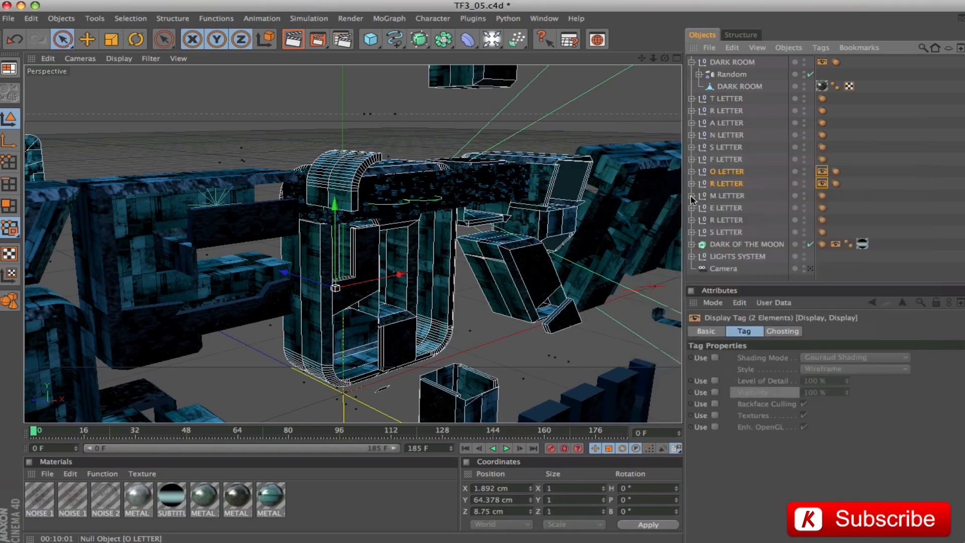
- Enable Visibility on the O and R letters' Display tags and keyframe it at 0% on frame 41, checking through the camera
click(715, 393)
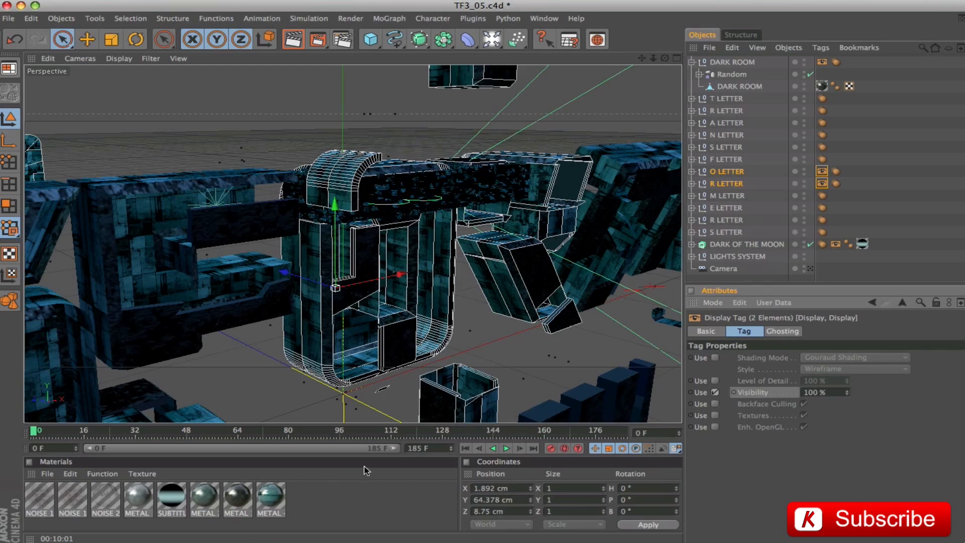
drag(35, 434, 166, 437)
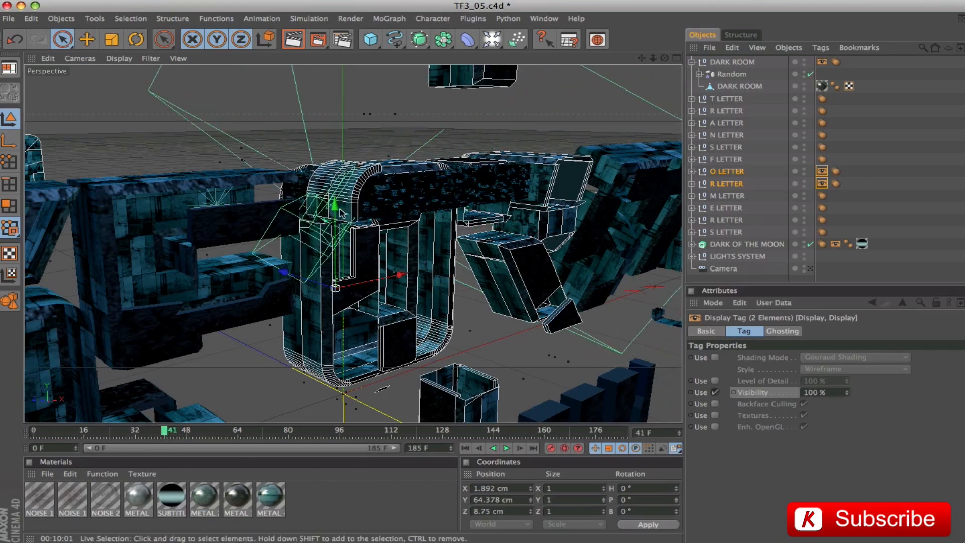
ctrl+click(734, 393)
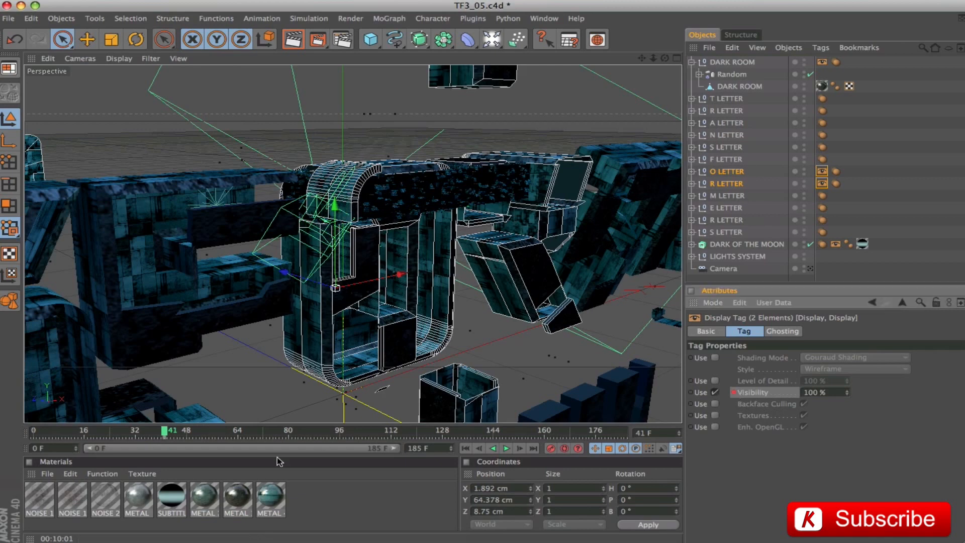
click(811, 268)
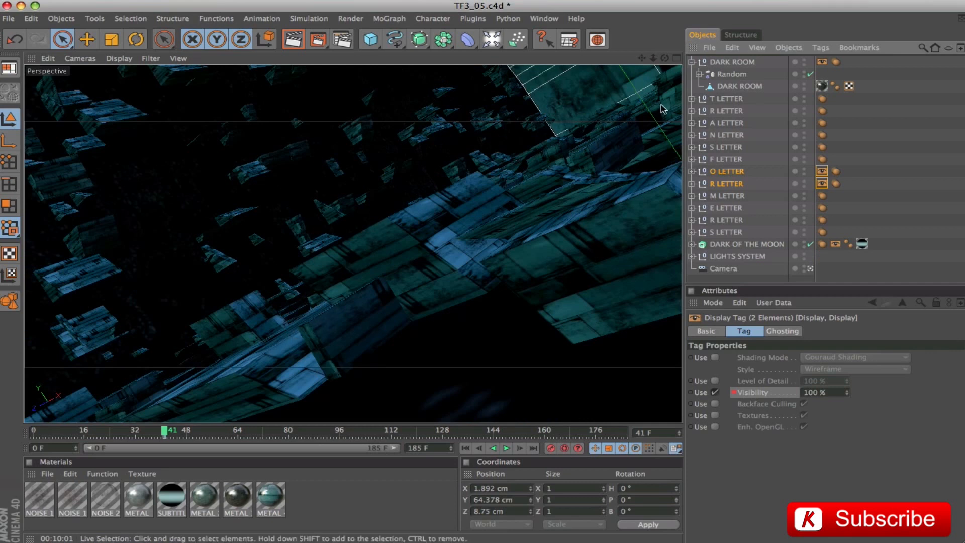
double_click(824, 393)
text(0)
key(Return)
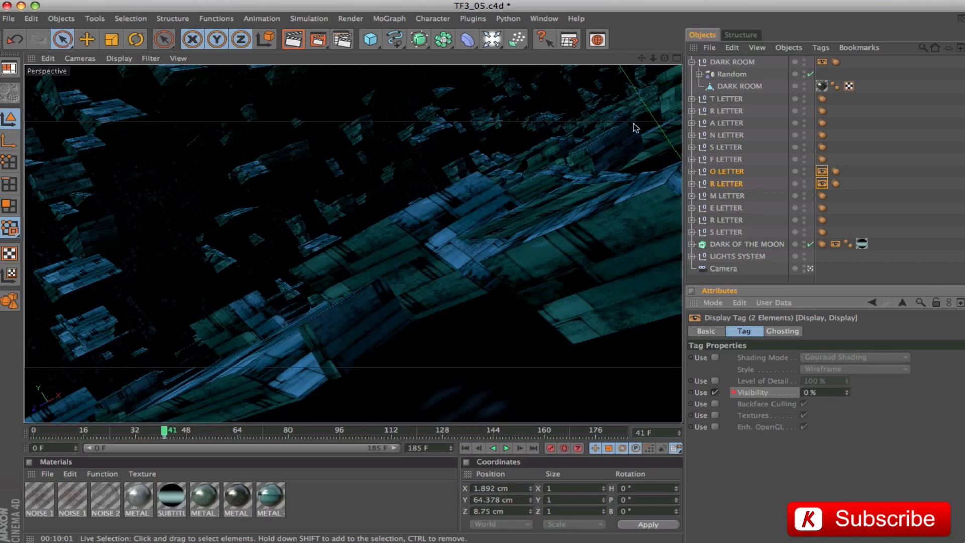
- Keyframe the O and R letters' Display tag Visibility at 100% on frame 42
click(168, 432)
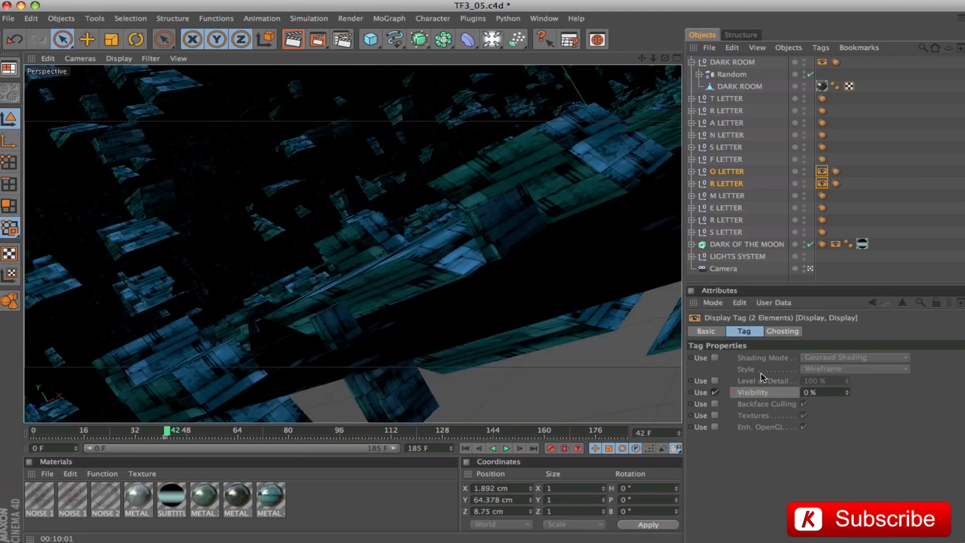
click(827, 393)
text(10)
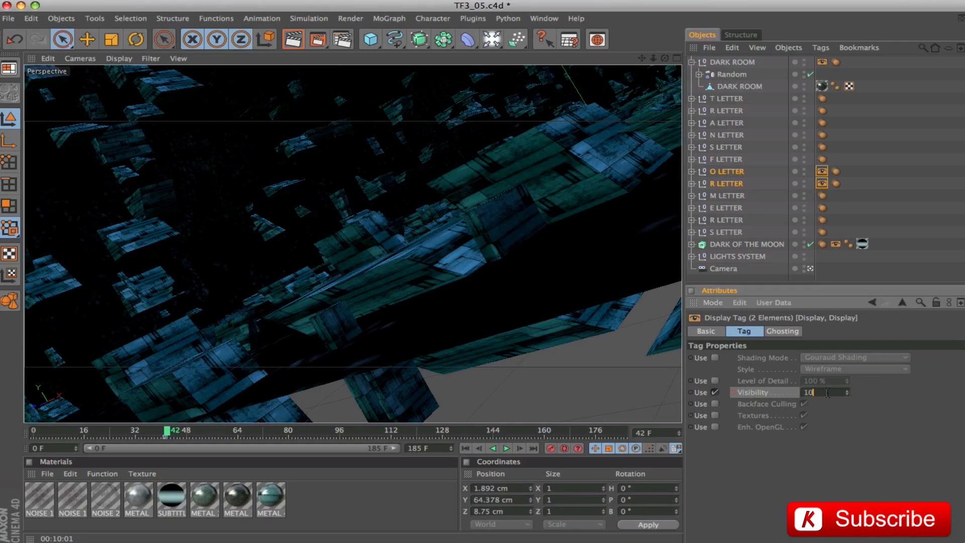
text(0)
key(Return)
click(734, 393)
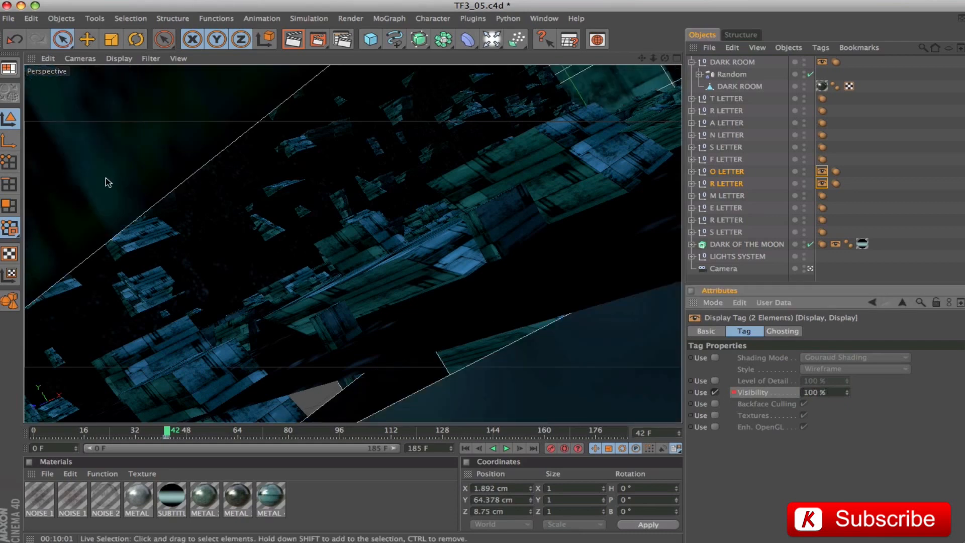
mouse_move(167, 431)
mouse_down()
mouse_move(212, 435)
mouse_move(169, 431)
mouse_up()
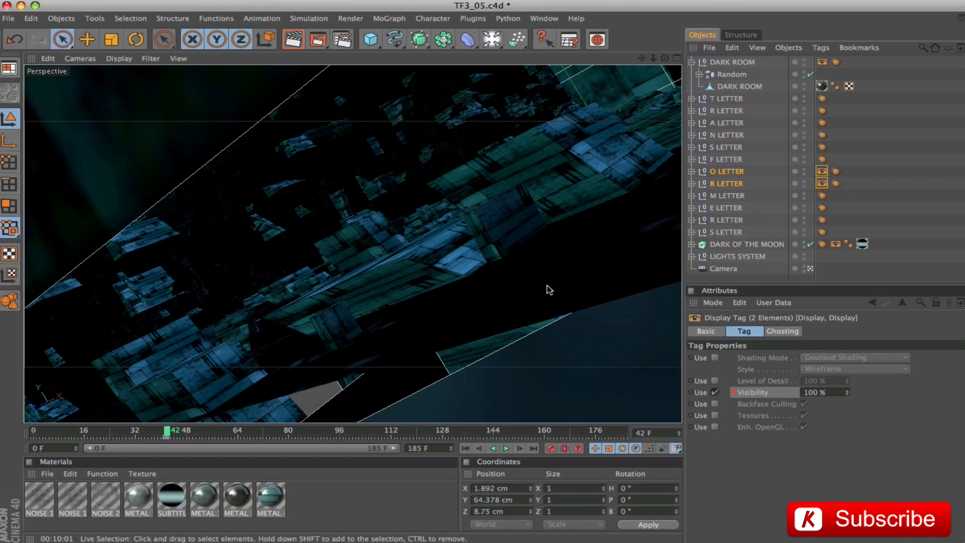
- Hide all the letter groups in the editor and renderer, keeping the collapsed DARK ROOM group shown in the editor
click(733, 173)
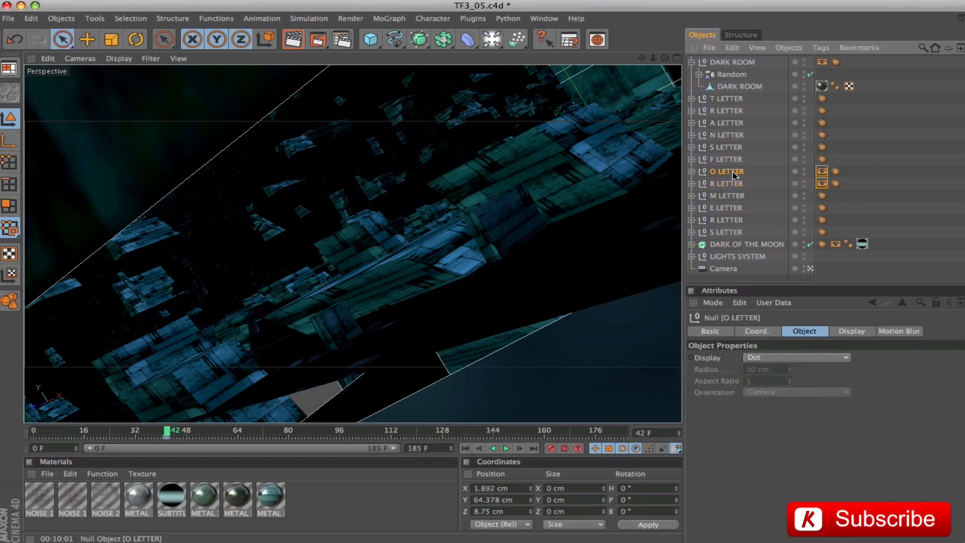
click(692, 62)
drag(805, 62, 812, 201)
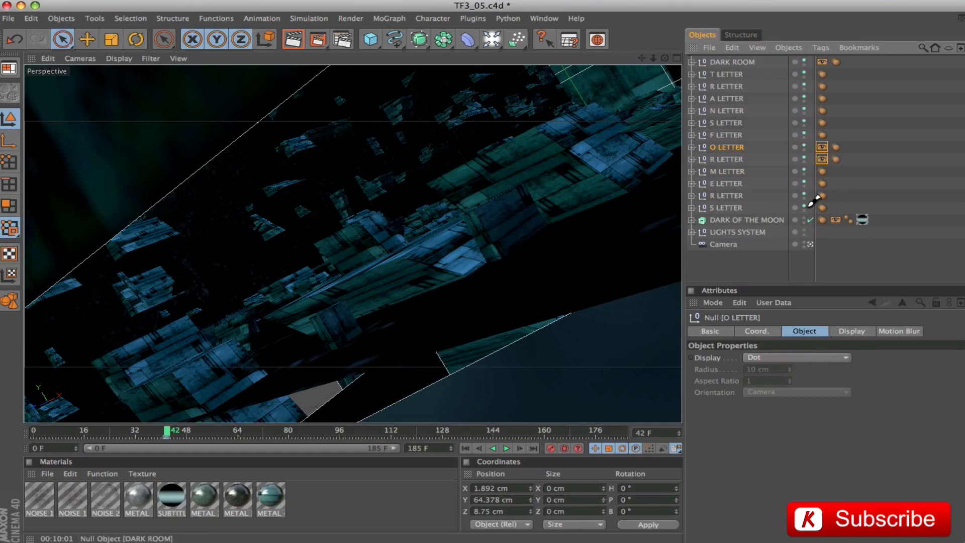
drag(804, 59, 805, 209)
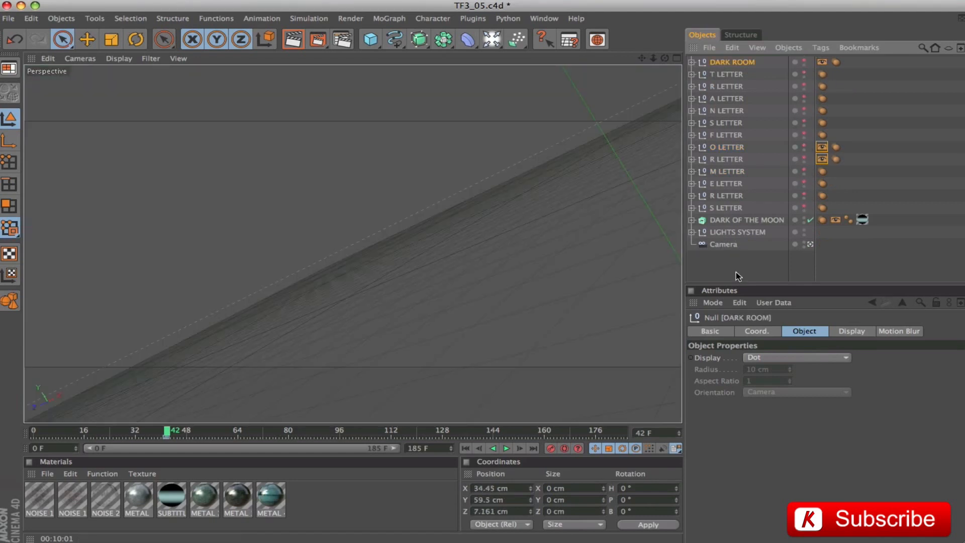
click(738, 269)
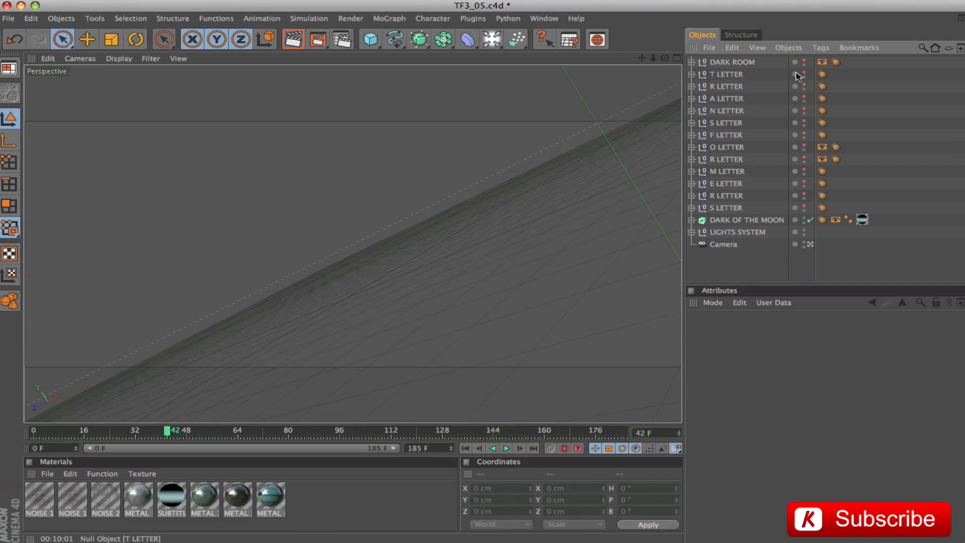
click(805, 61)
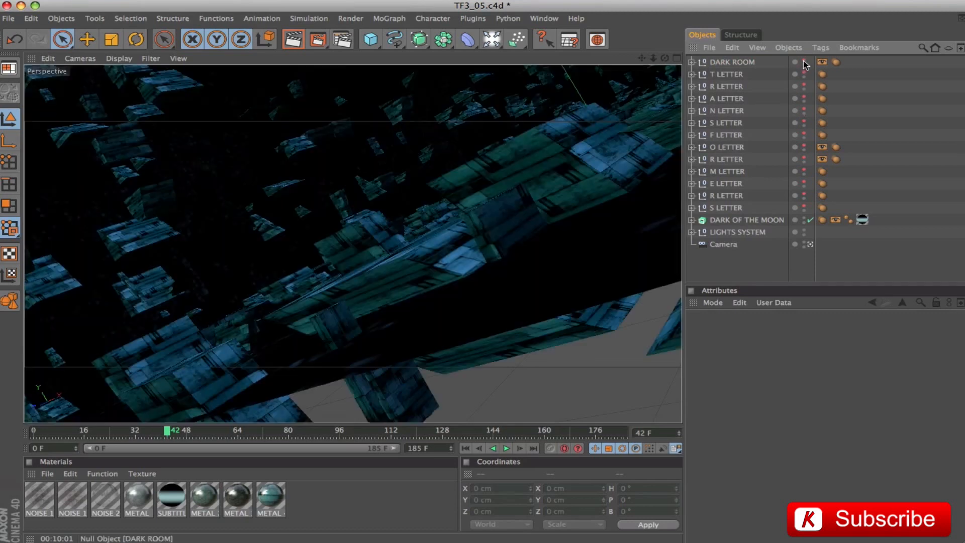
- Duplicate the DARK ROOM polygon object, rename the copy PLANE, and move it out of the group to the top of the hierarchy
click(692, 62)
click(737, 87)
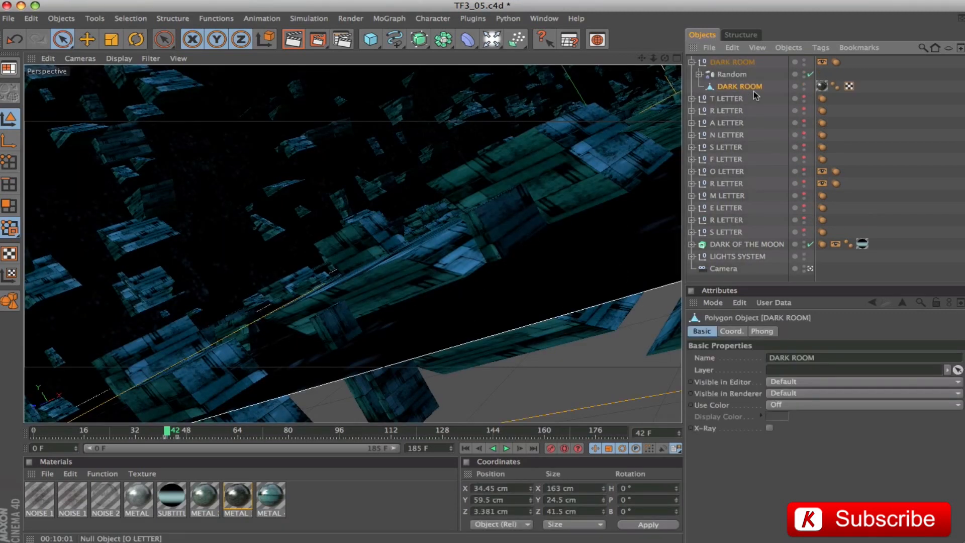
ctrl+drag(729, 89, 729, 74)
double_click(741, 75)
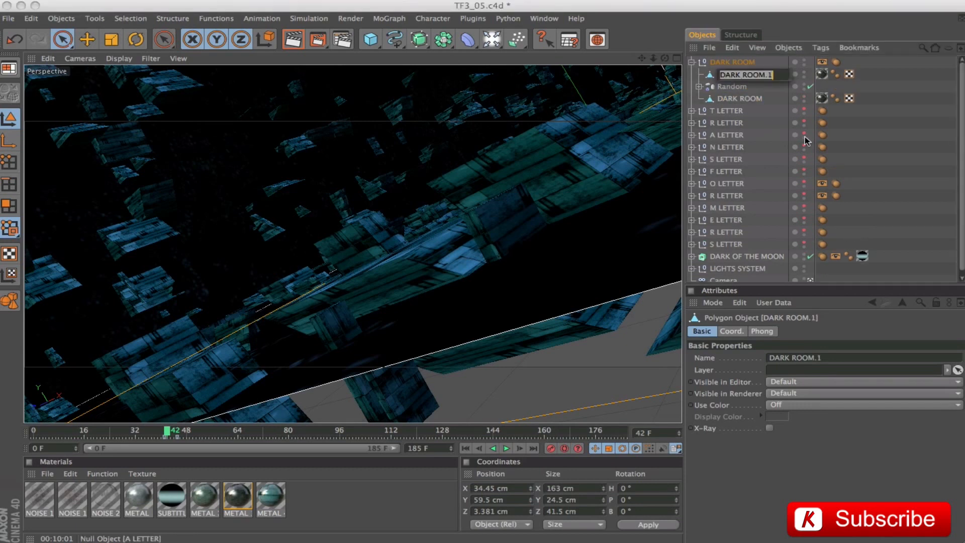
text(PLANE)
key(Return)
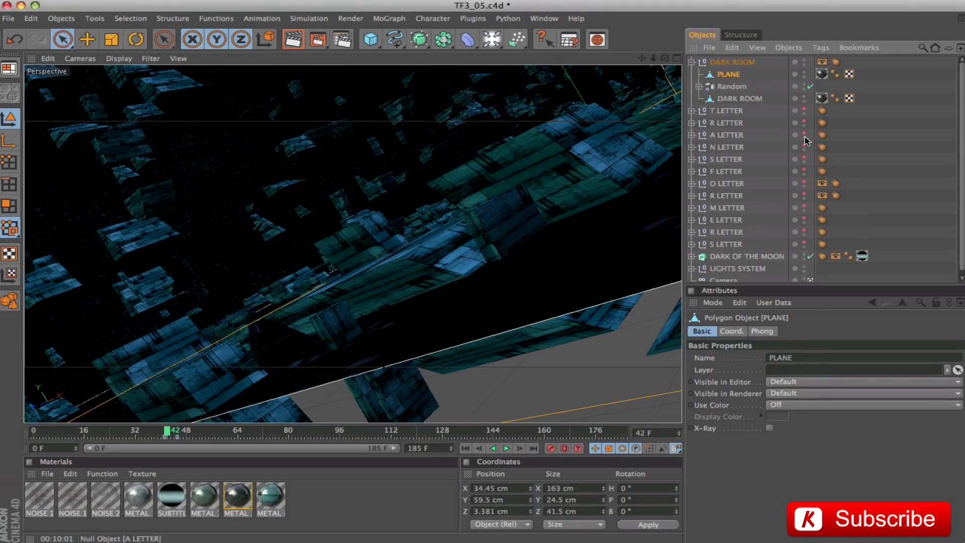
drag(727, 75, 729, 59)
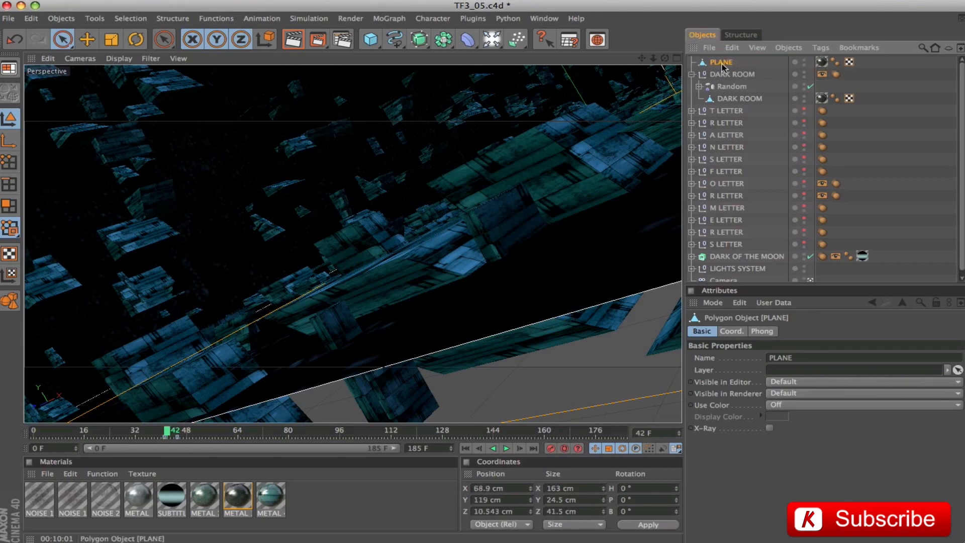
- Collapse and hide the DARK ROOM group in the editor, and switch from the camera to the free perspective view
click(692, 74)
click(805, 73)
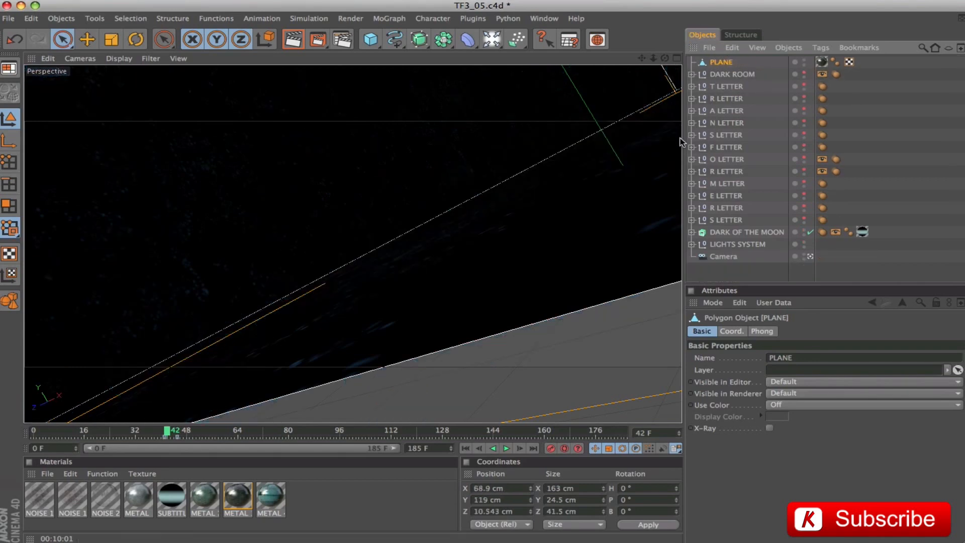
click(810, 256)
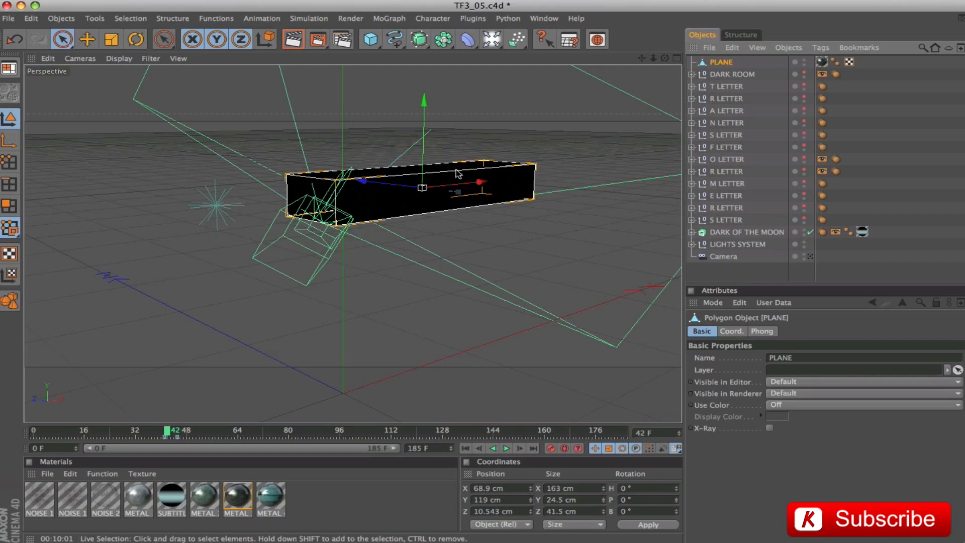
- Delete the wall and ceiling polygons of PLANE in polygon mode, keeping only its floor polygon
click(10, 206)
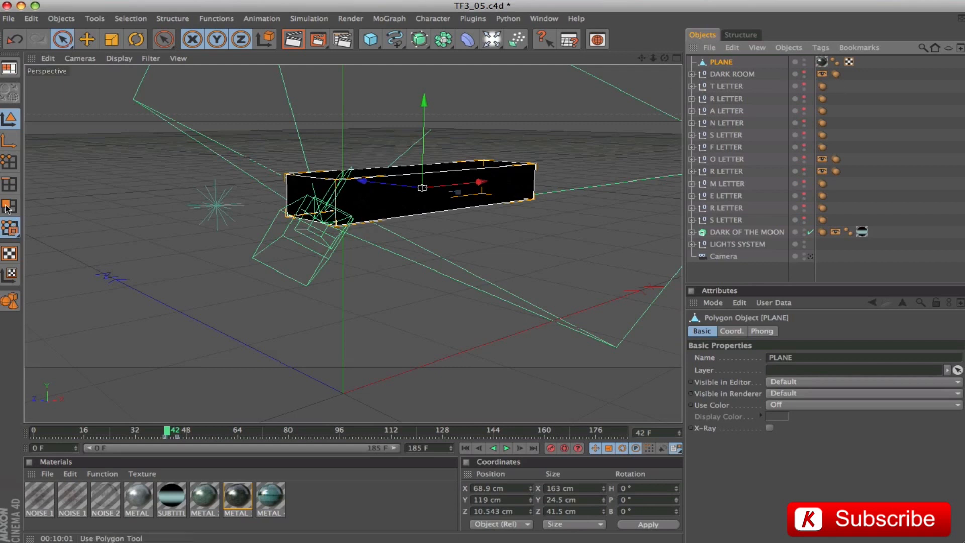
key(Delete)
click(492, 194)
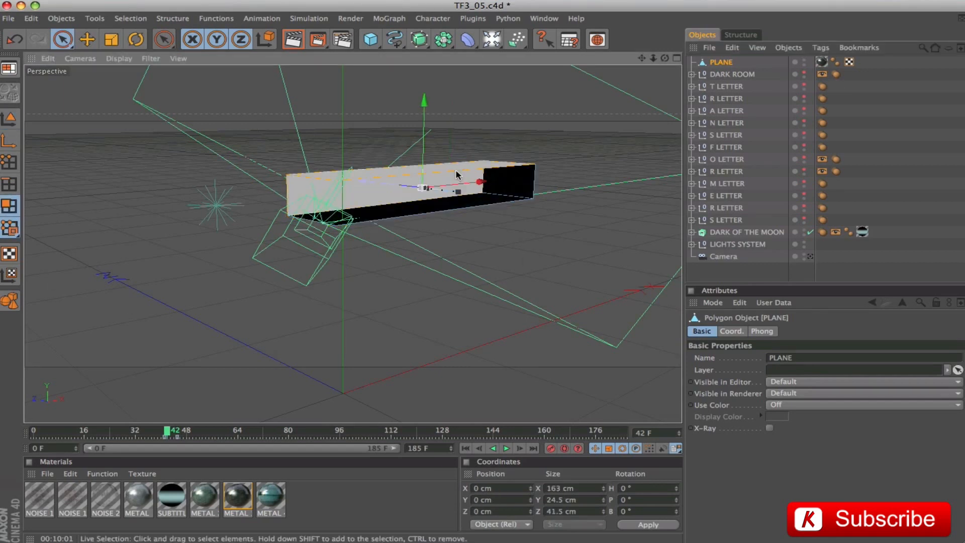
key(Delete)
click(495, 175)
key(Delete)
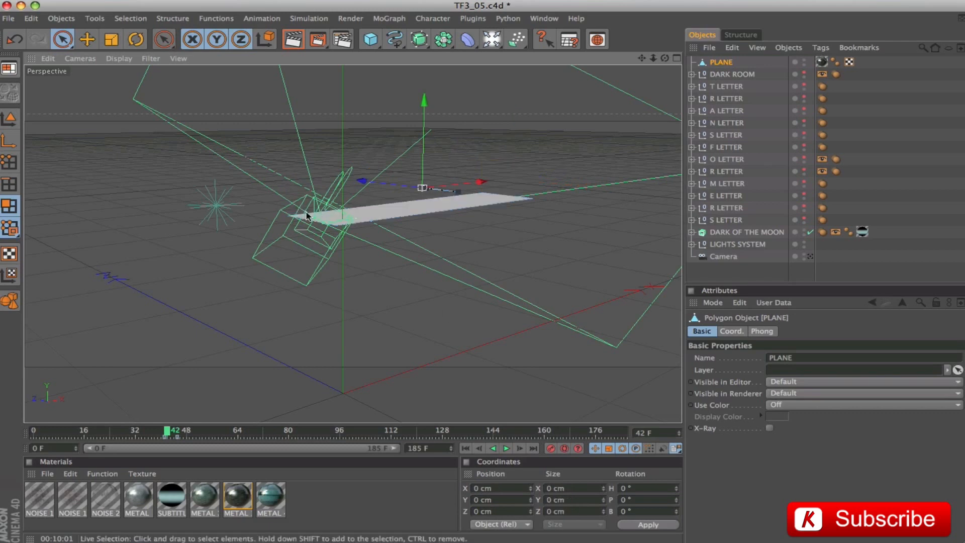
- Show the DARK ROOM and O LETTER in the editor and move PLANE in the front view to about X 67.4 cm
click(804, 72)
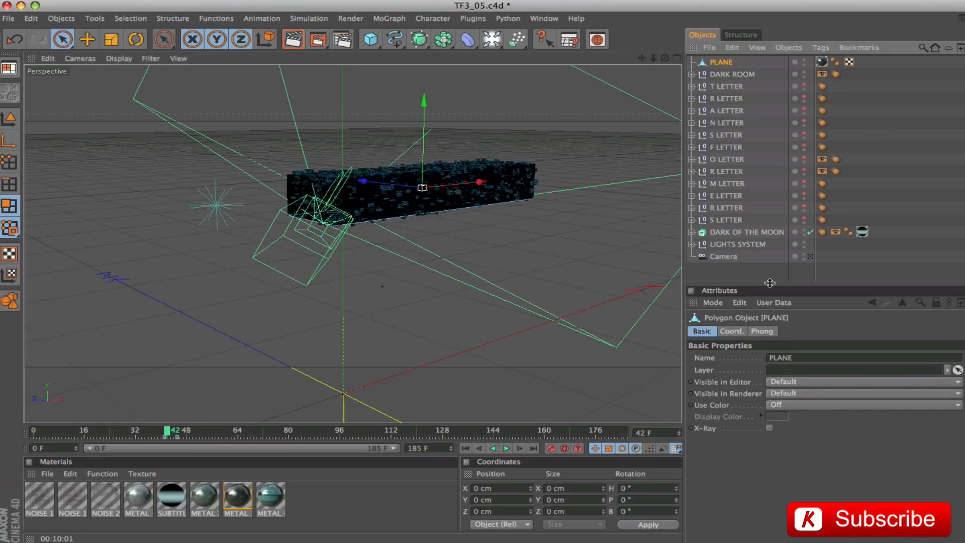
click(804, 159)
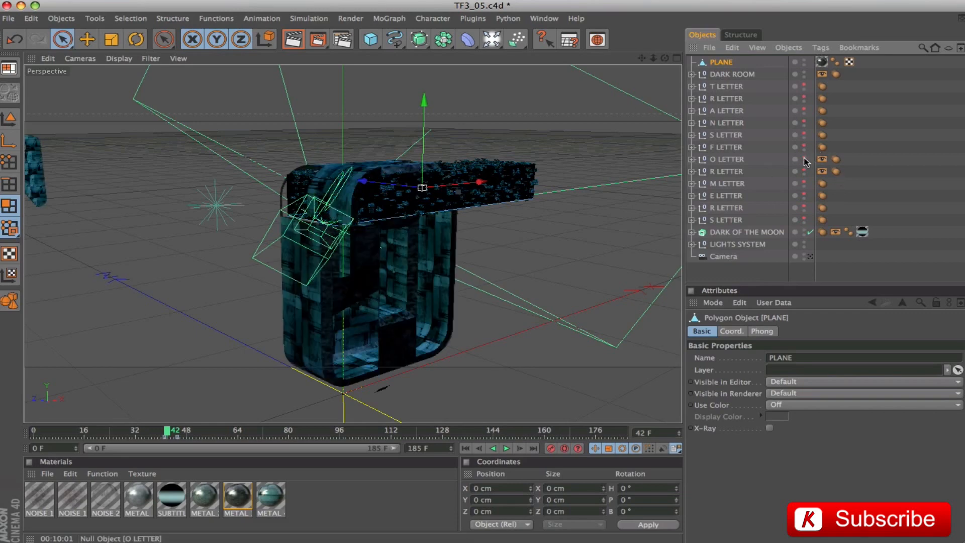
click(678, 59)
click(677, 58)
mouse_move(642, 58)
mouse_down()
mouse_move(768, 98)
mouse_move(680, 58)
mouse_move(768, 58)
mouse_move(643, 59)
mouse_up()
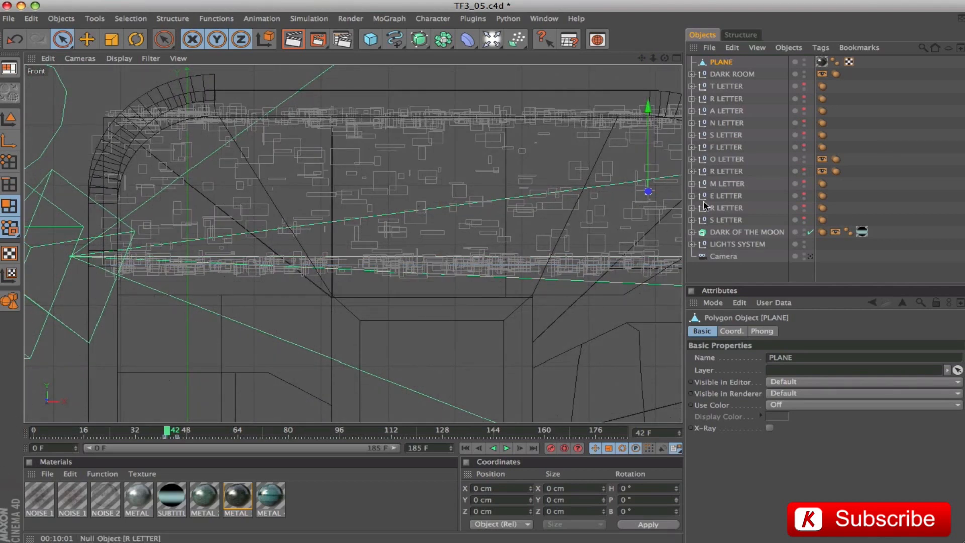
click(10, 118)
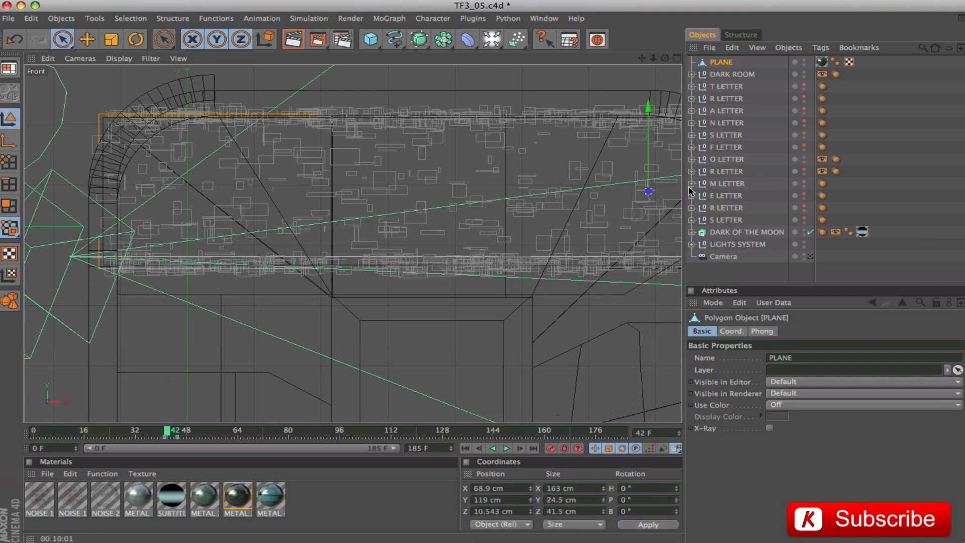
drag(649, 191, 638, 191)
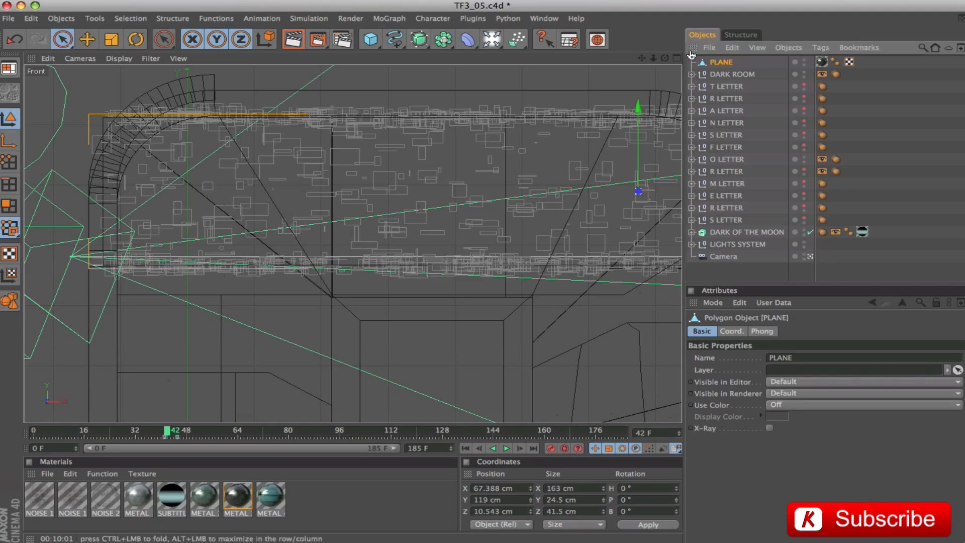
- Shift PLANE to Z -5 cm and check its fit in the camera view at frame 43
middle_click(459, 105)
click(347, 58)
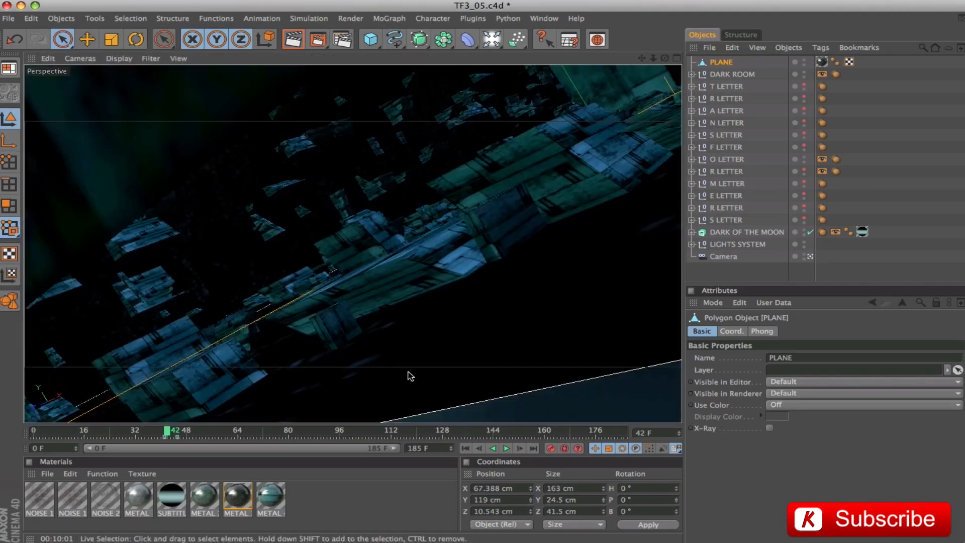
drag(168, 433, 170, 436)
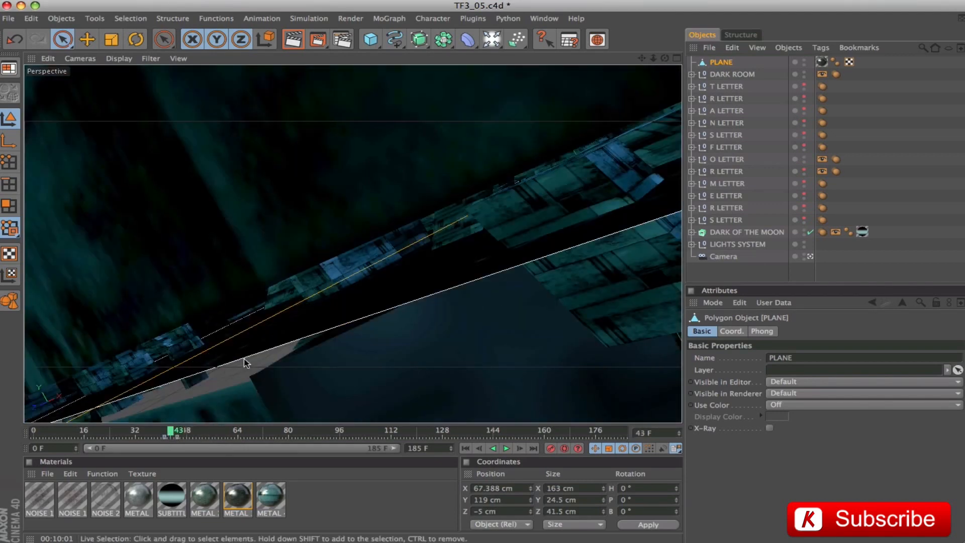
click(678, 58)
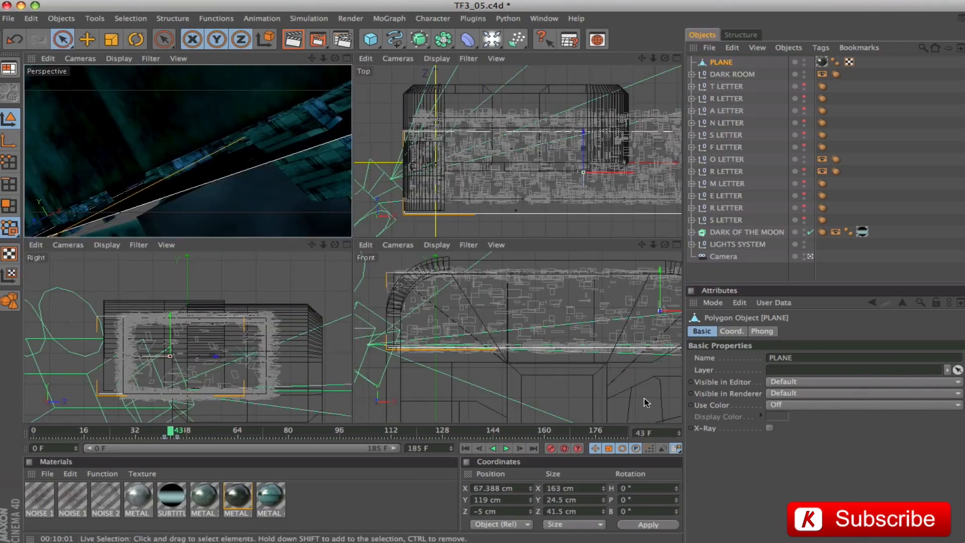
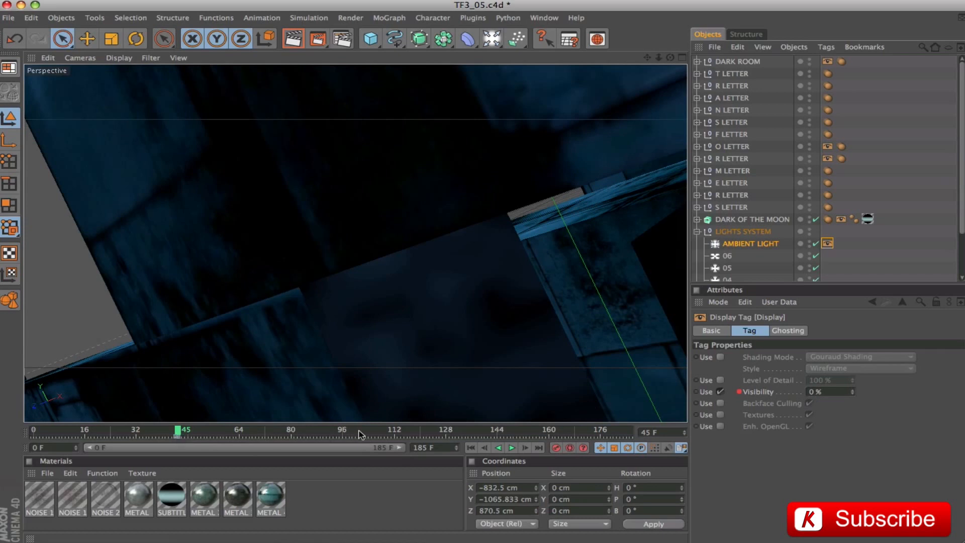
- Collapse the LIGHTS SYSTEM group, clear the selection, and inspect the first and last frames of the animation
click(697, 231)
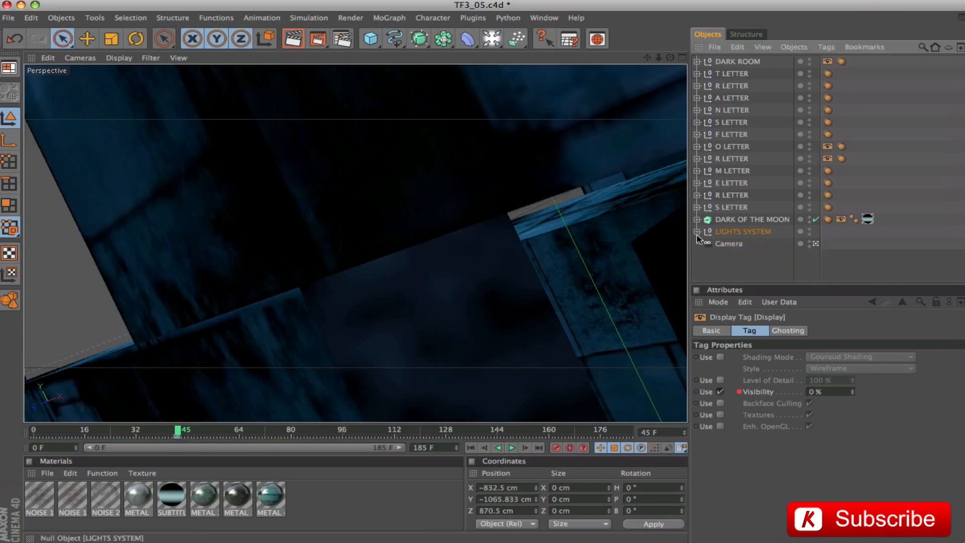
click(752, 261)
click(538, 447)
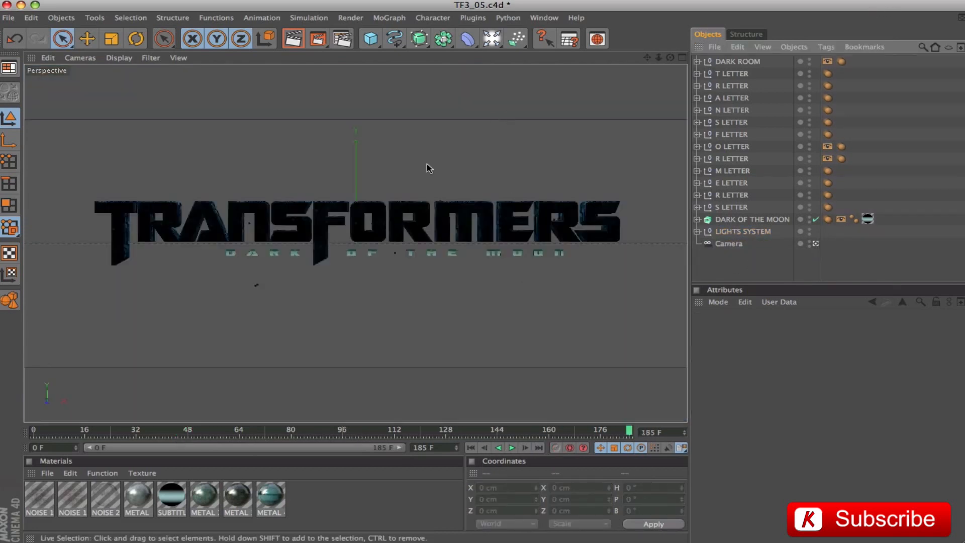
click(471, 447)
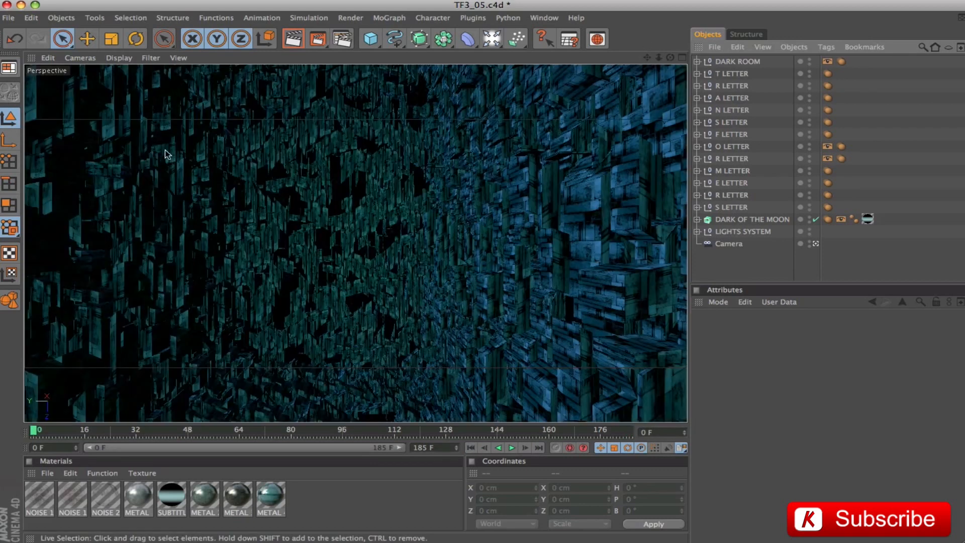
click(539, 448)
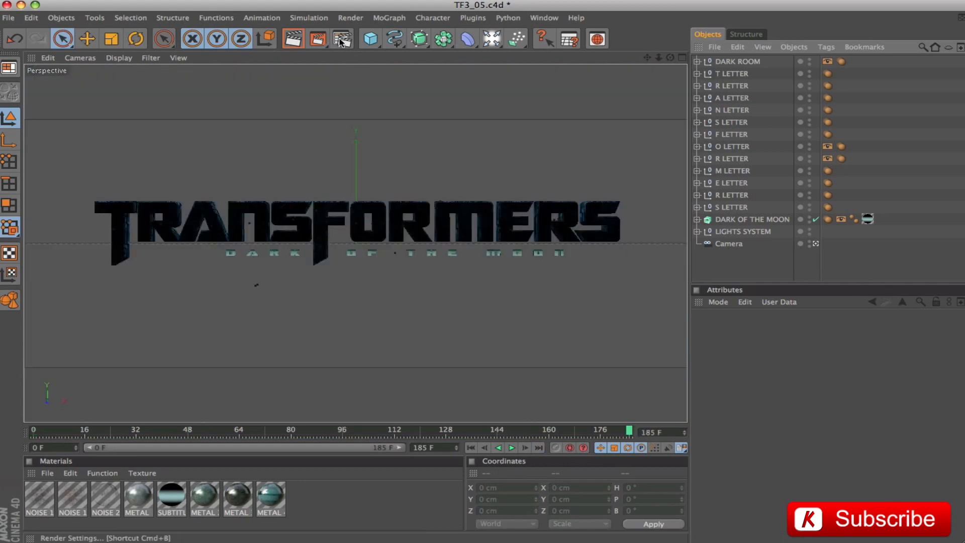
- Set the render output file to TF3_START with a manual frame range of 0 to 90, and render to the Picture Viewer
click(342, 42)
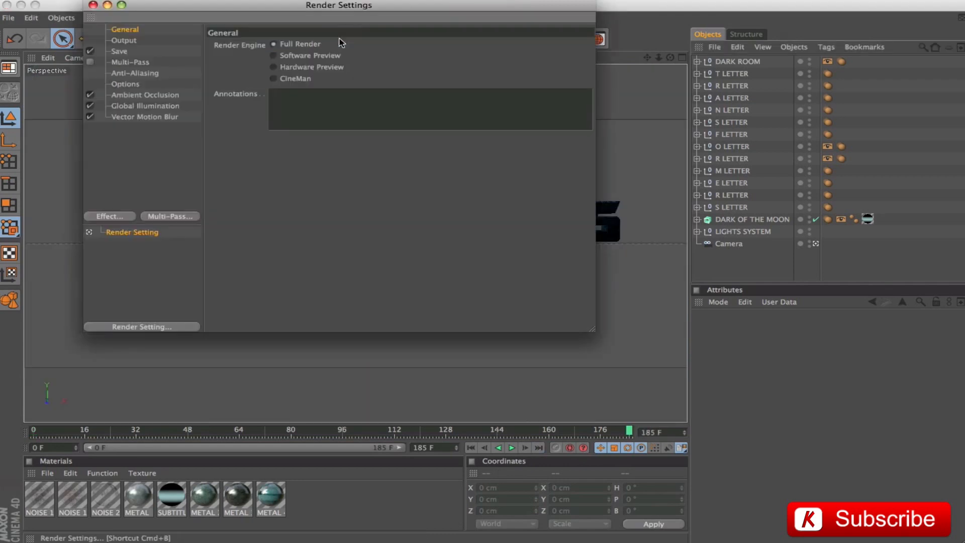
click(119, 52)
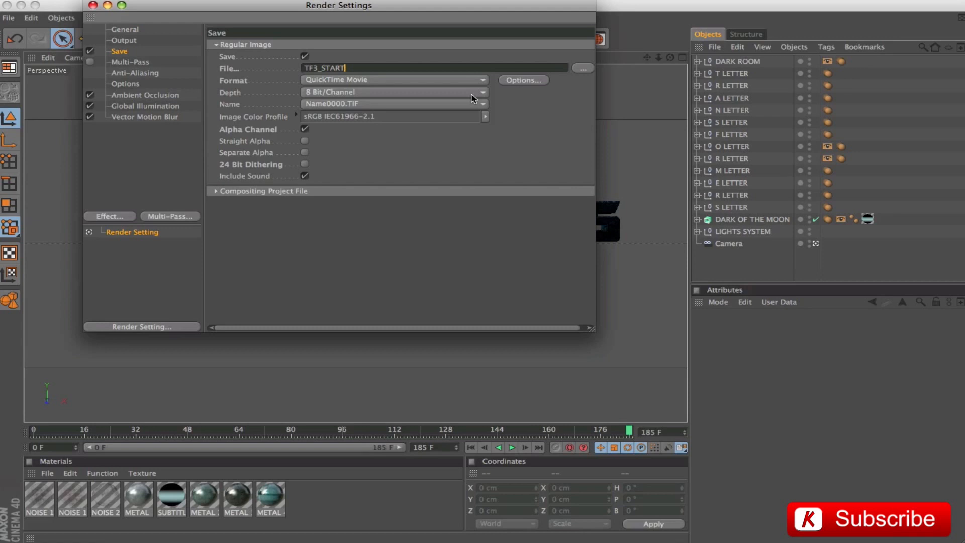
click(120, 41)
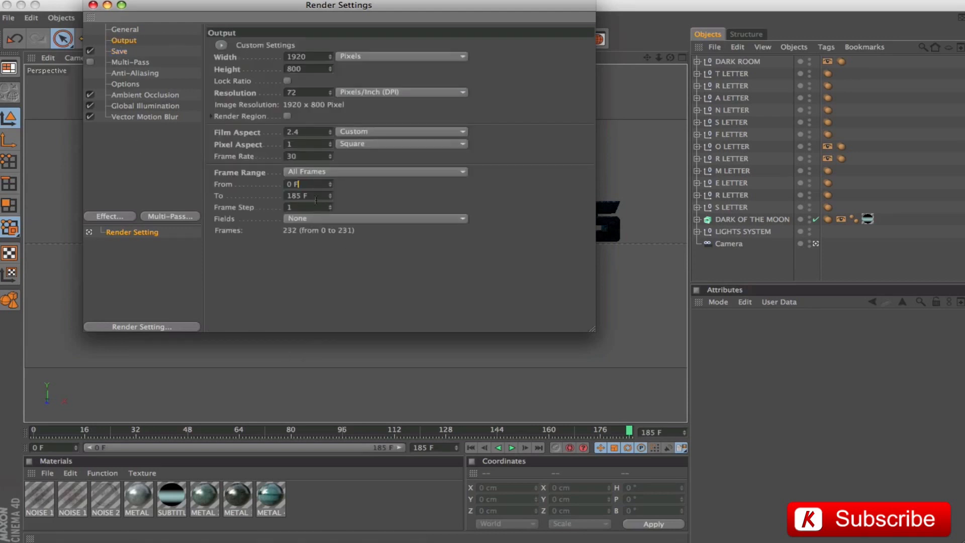
key(Tab)
text(90)
key(Return)
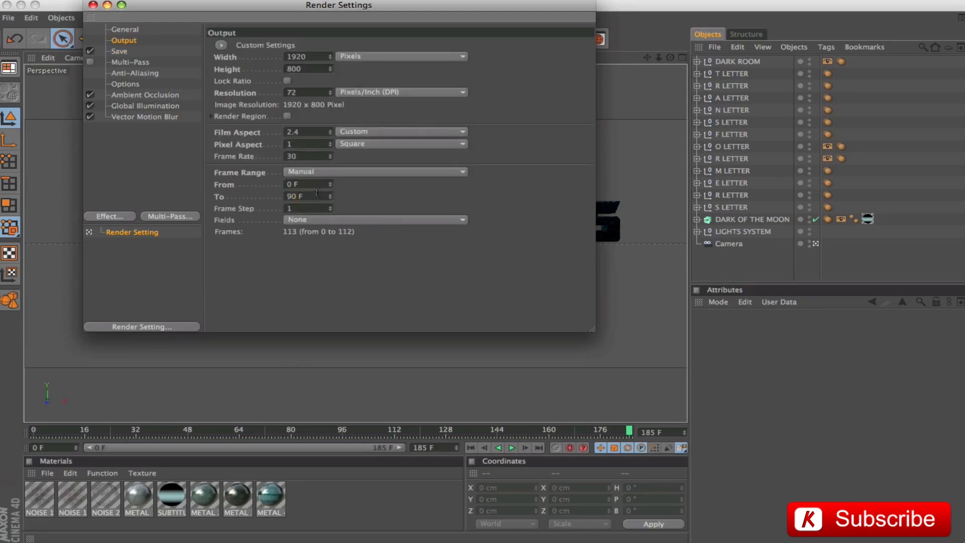
click(93, 5)
click(322, 45)
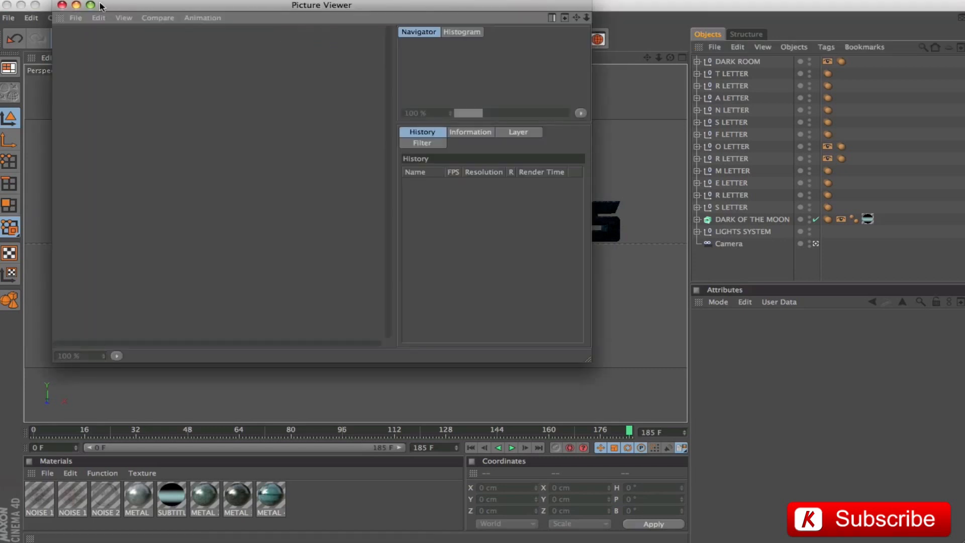
click(89, 5)
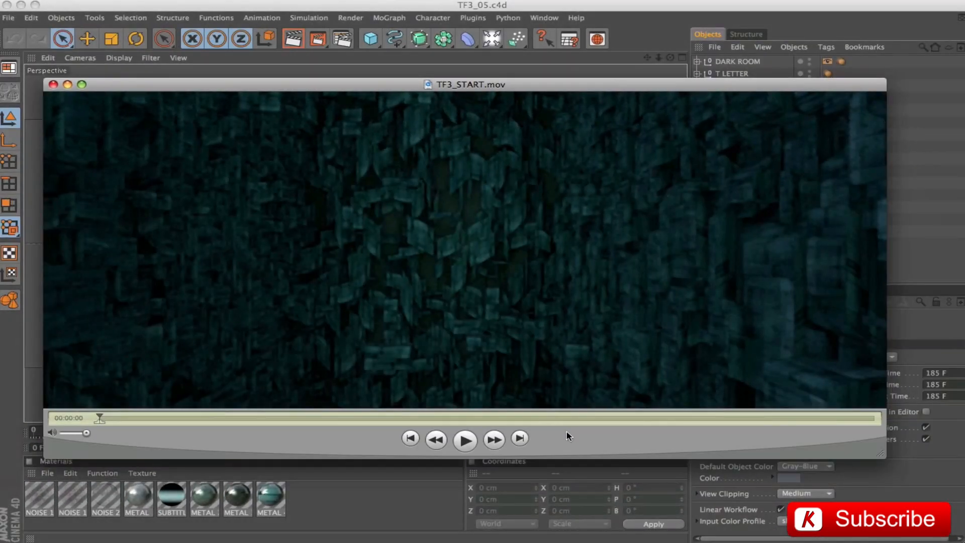
- Play the rendered TF3_START.mov in QuickTime Player, replay it from near the beginning, and minimize the movie
key(space)
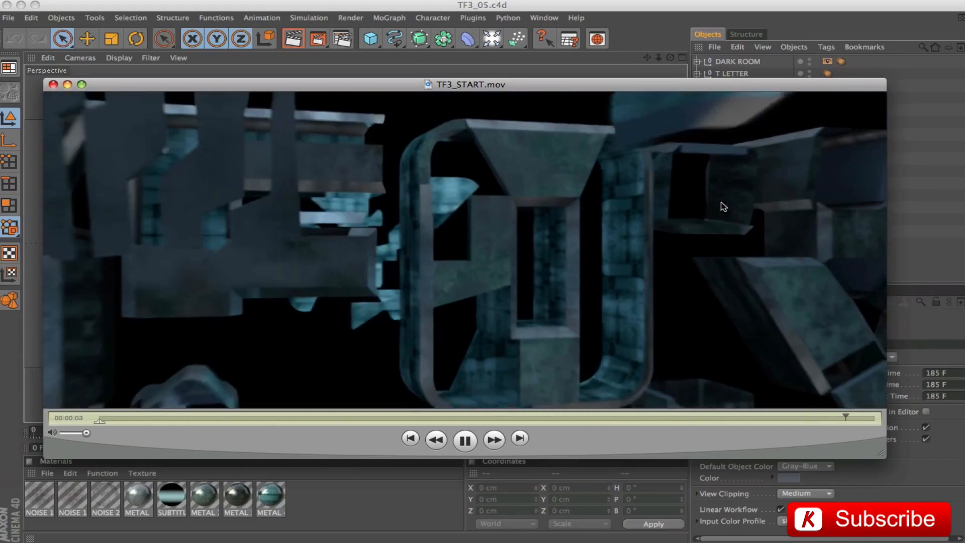
key(space)
drag(362, 417, 212, 419)
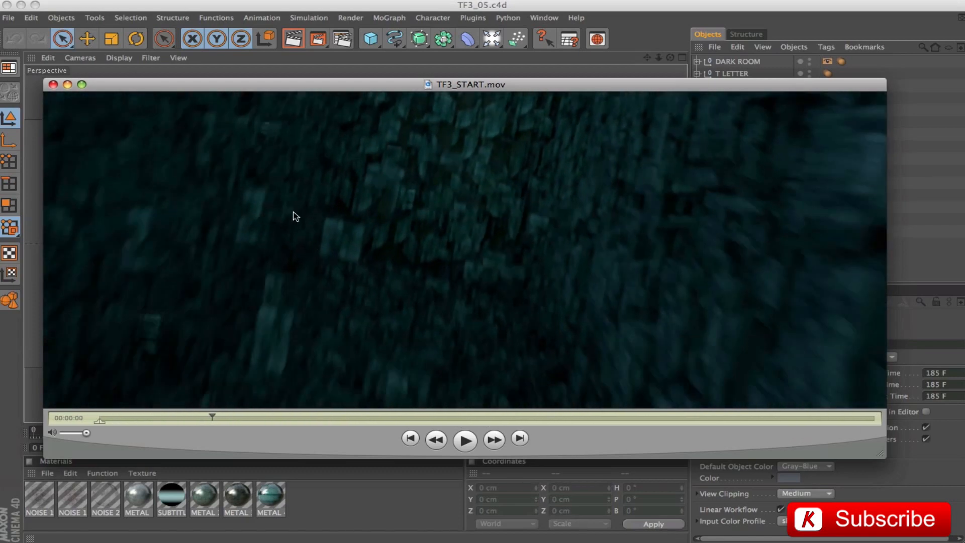
click(463, 441)
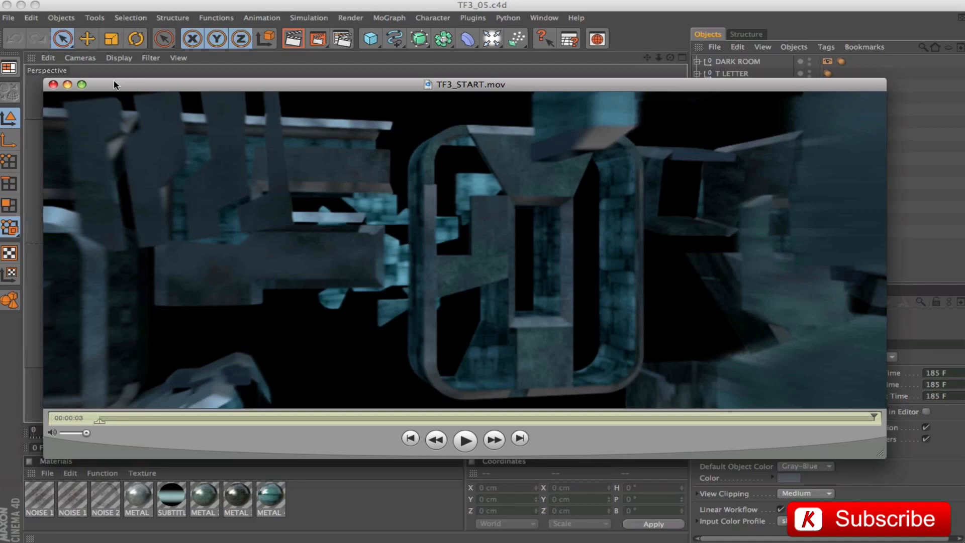
click(67, 84)
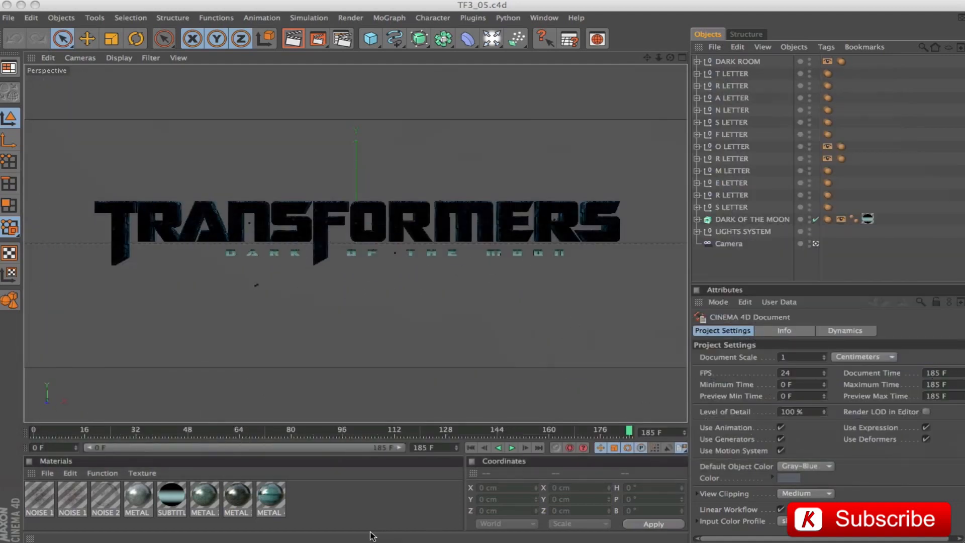
- Save the project under the new name TF3_06_DARK_TEXTURE.c4d
click(271, 498)
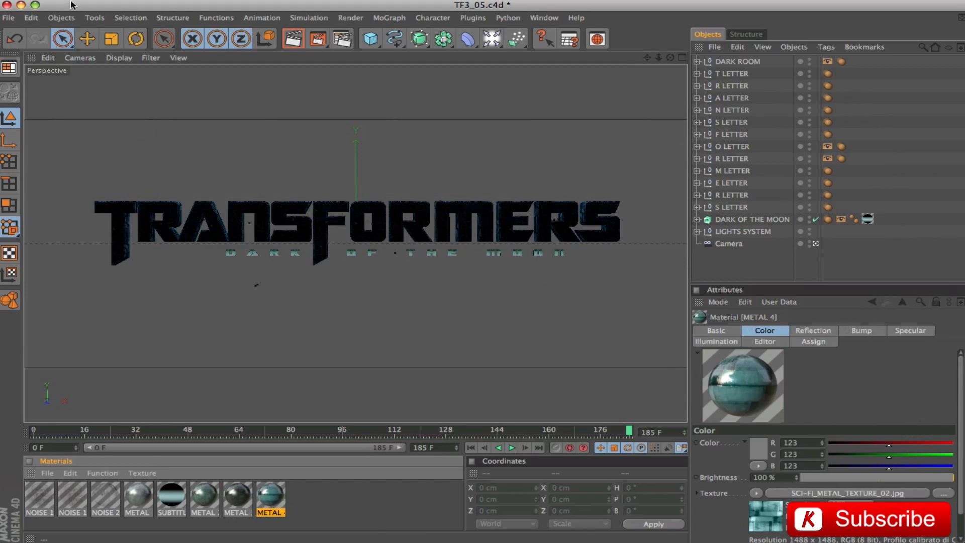
key(super+shift+s)
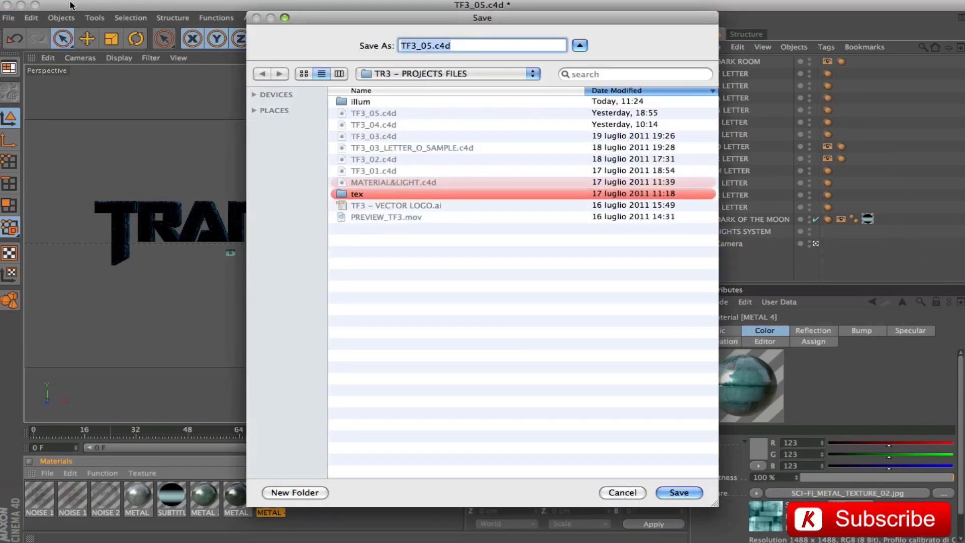
click(431, 47)
key(BackSpace)
text(6_)
text(DARK_TEX)
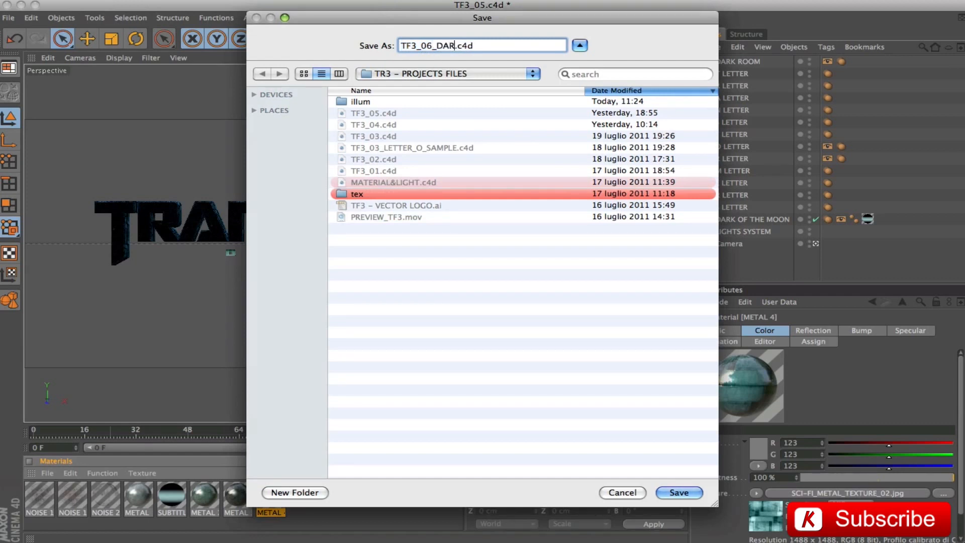
text(TURE)
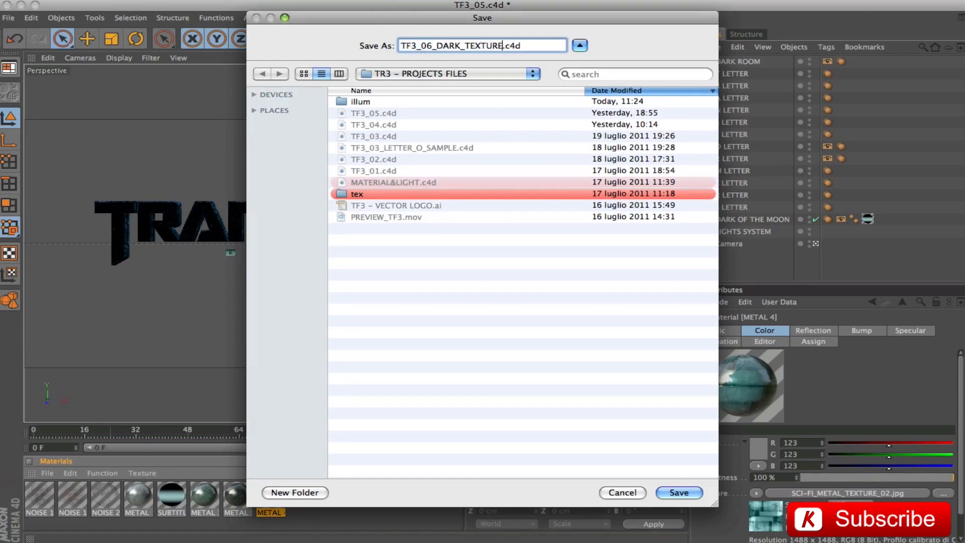
click(679, 493)
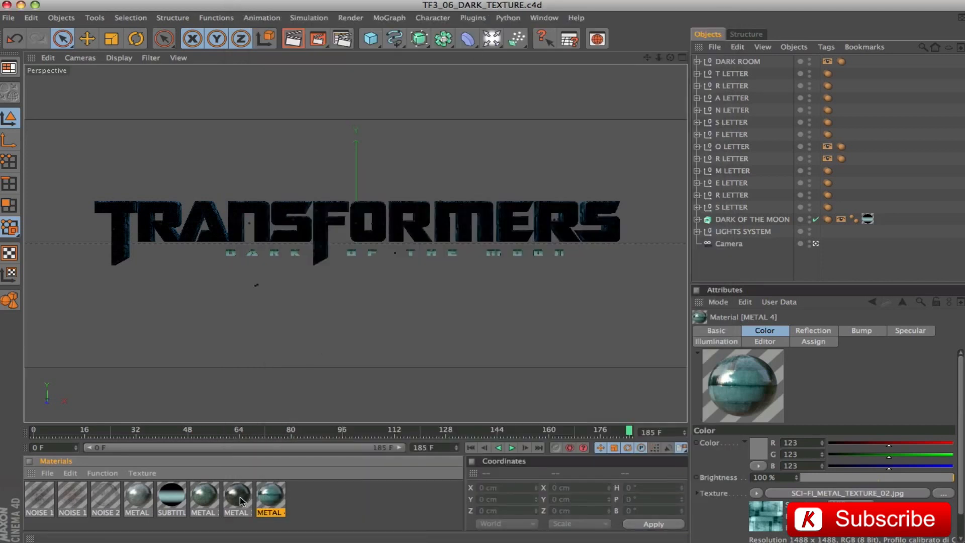
- Delete the METAL 4 material and render a preview of frame 85 in the viewport
click(272, 498)
key(Delete)
mouse_move(322, 433)
mouse_down()
mouse_move(293, 435)
mouse_move(307, 436)
mouse_up()
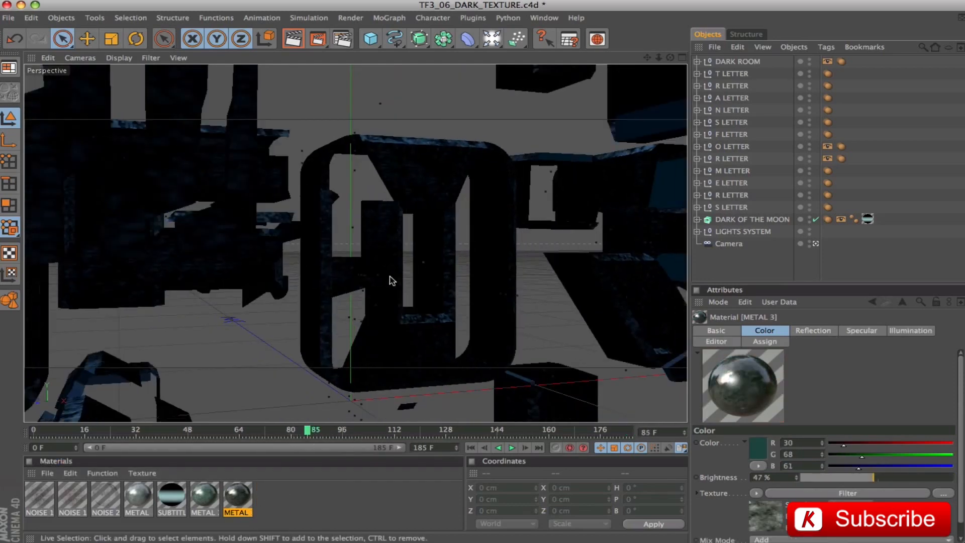
key(ctrl+r)
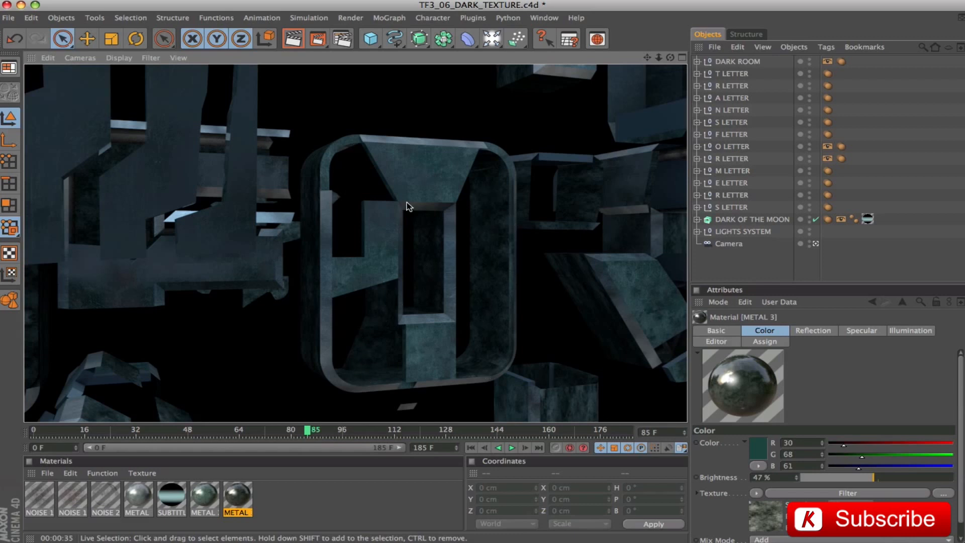
key(super+Tab)
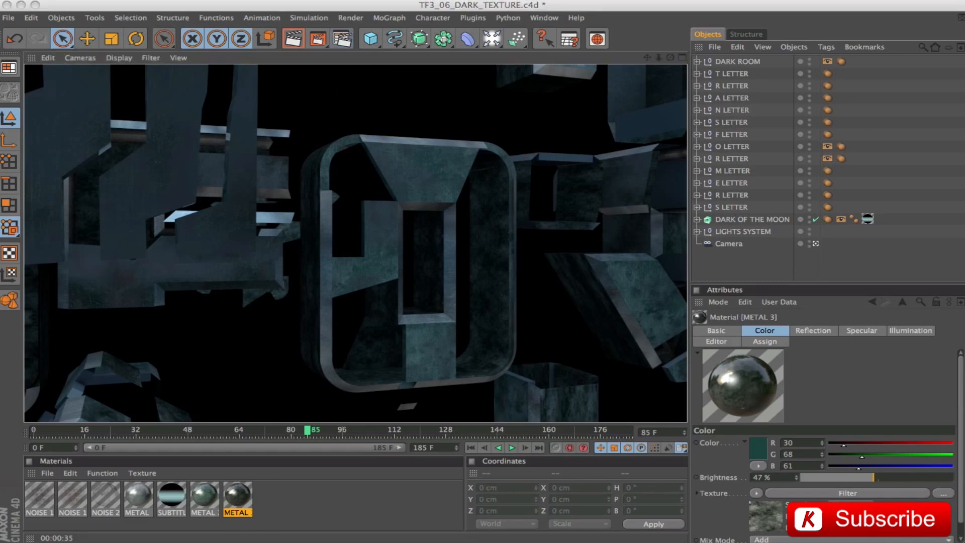
- Change the render output file name and set the manual frame range to start at frame 45
key(super+b)
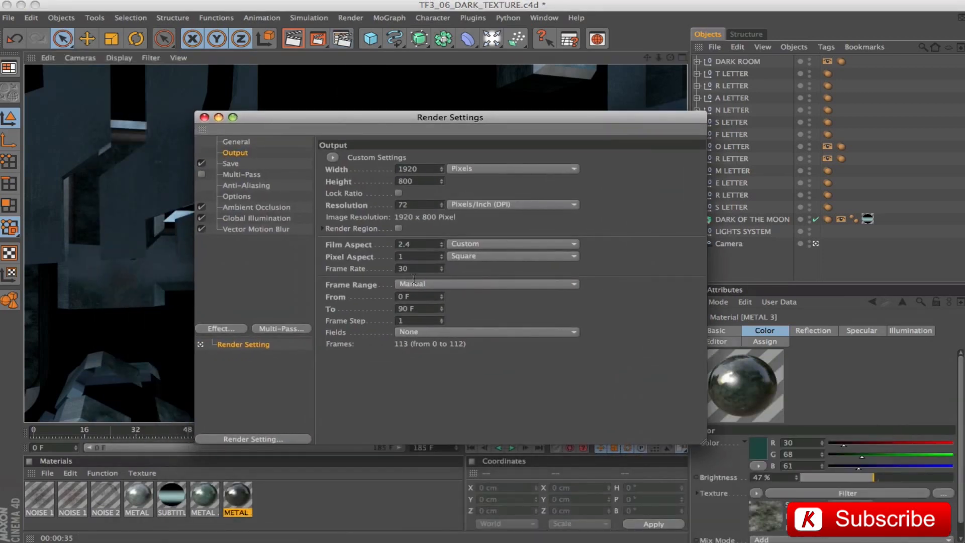
click(230, 163)
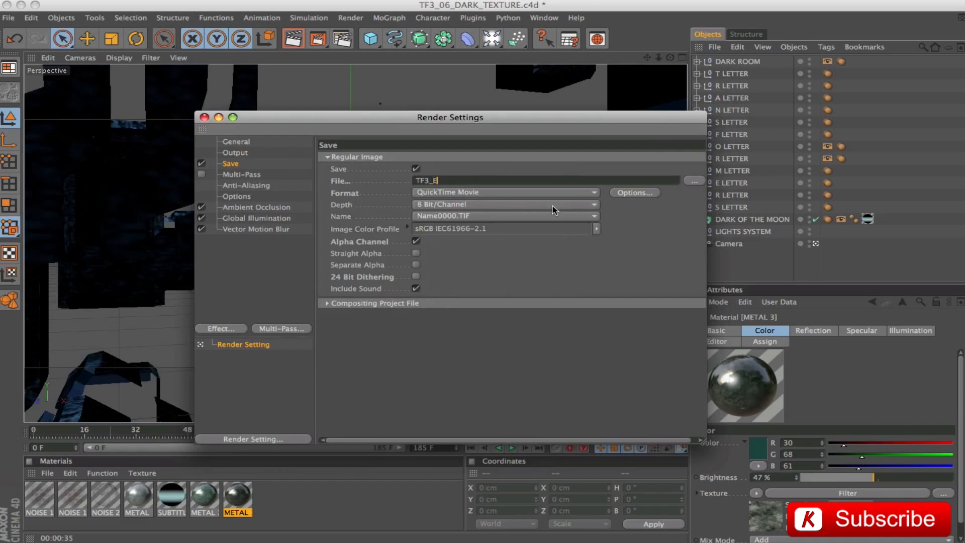
click(235, 153)
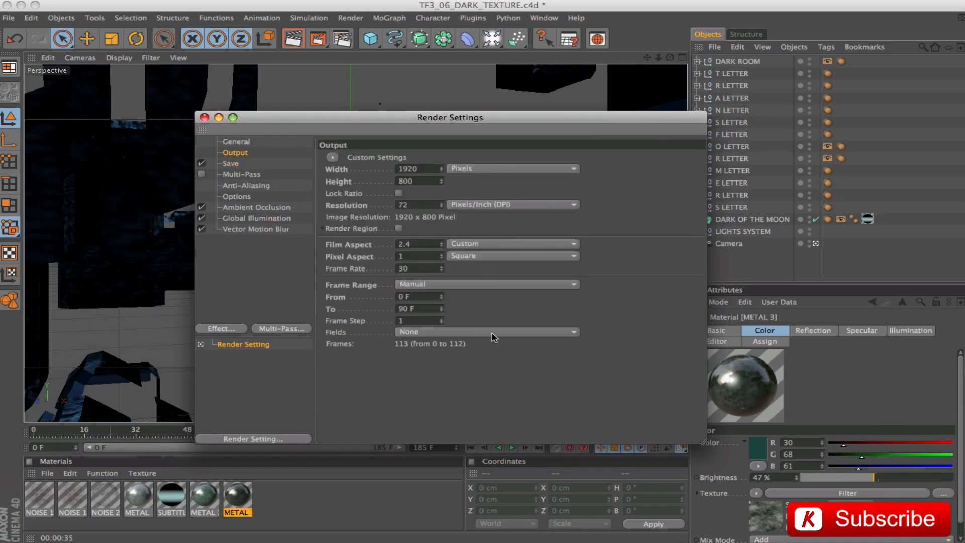
text(45)
key(Tab)
key(Return)
click(203, 117)
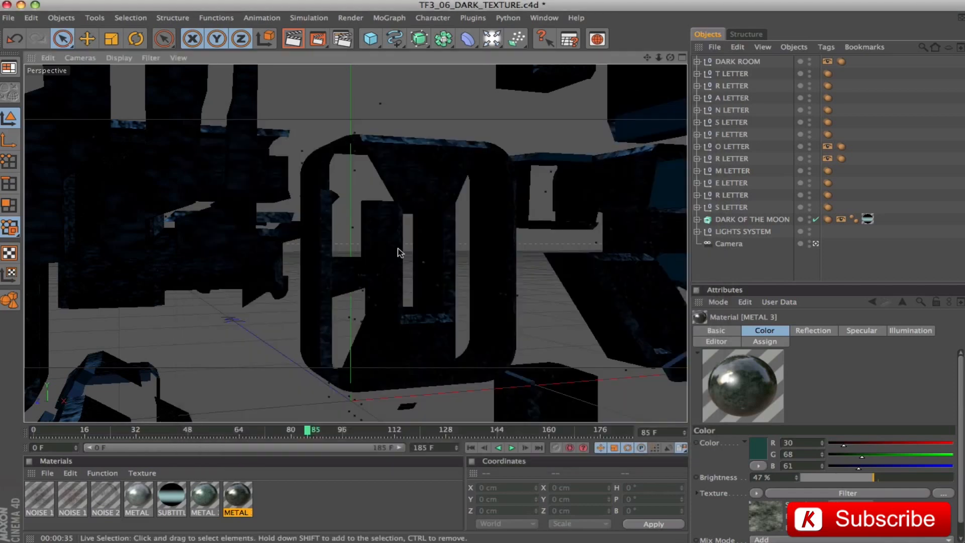
- Render the dark-texture animation to TF3_END.mov and play the finished movie in QuickTime Player
click(317, 39)
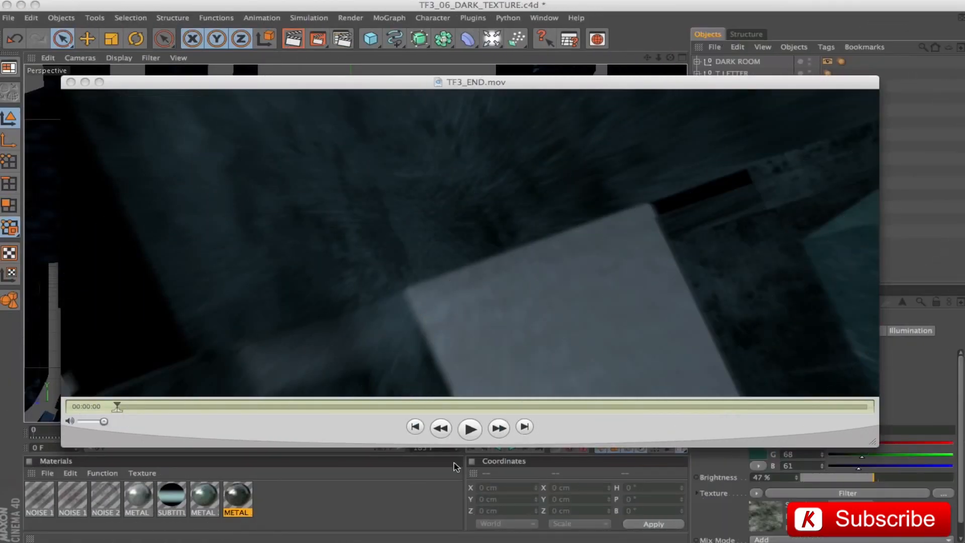
click(570, 431)
click(470, 429)
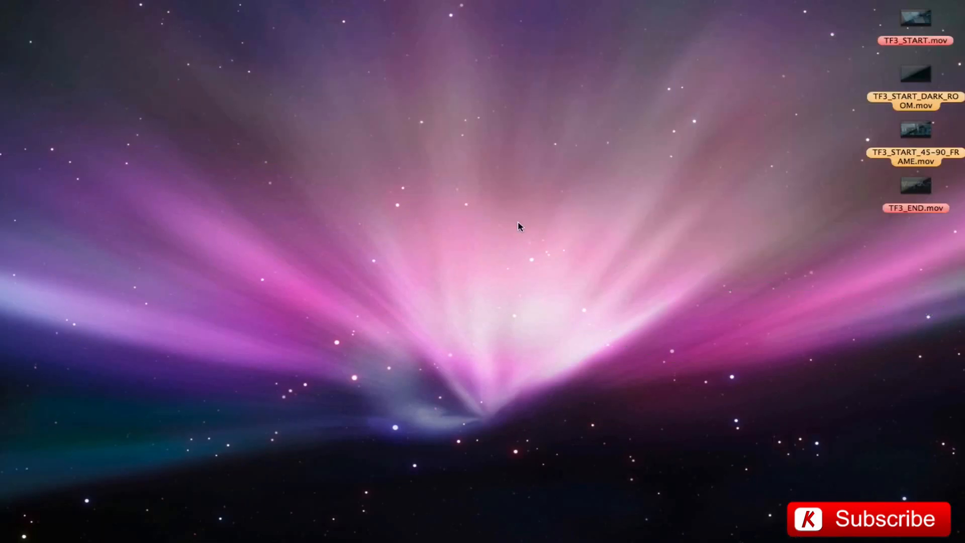
- Move TF3_END.mov on the desktop so it sits beside TF3_START.mov
click(920, 16)
drag(910, 183, 806, 16)
click(918, 23)
click(815, 38)
click(812, 48)
click(909, 14)
- Play TF3_START_DARK_ROOM.mov in QuickTime Player, switch its time display to frame numbers, and close the movie
click(898, 88)
click(922, 80)
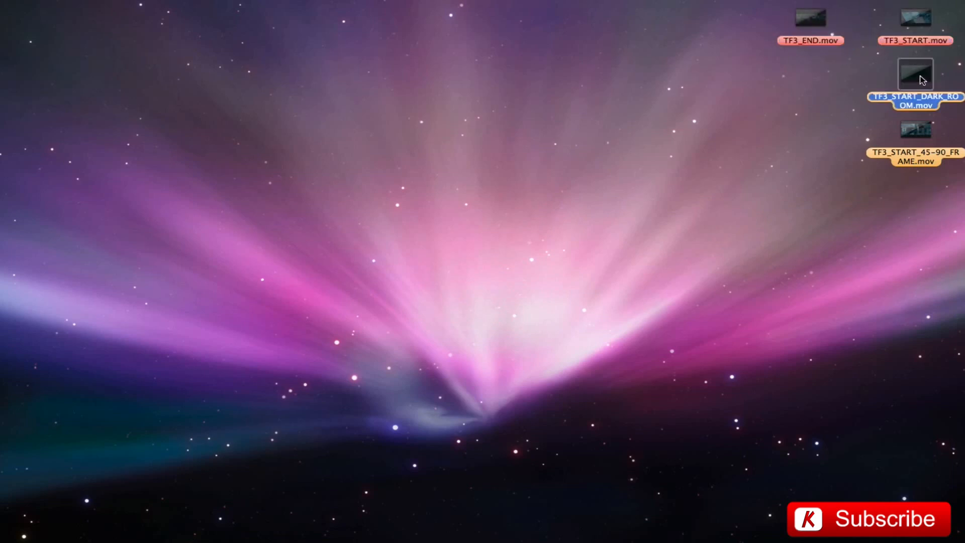
double_click(922, 81)
key(space)
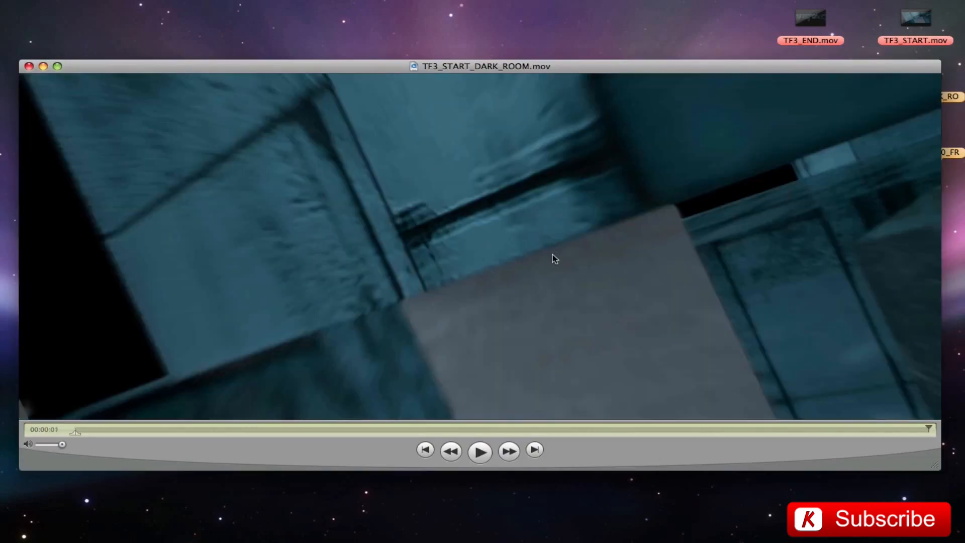
click(35, 429)
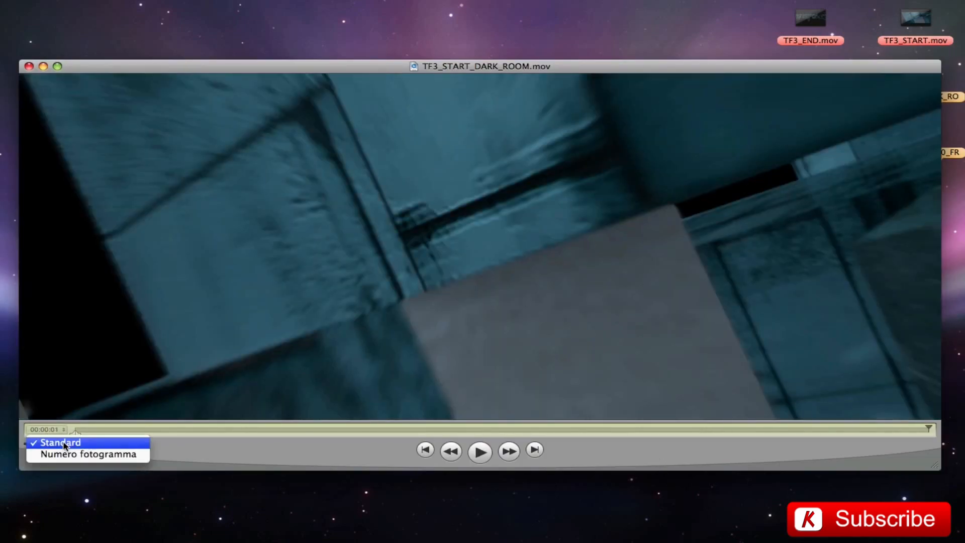
click(60, 453)
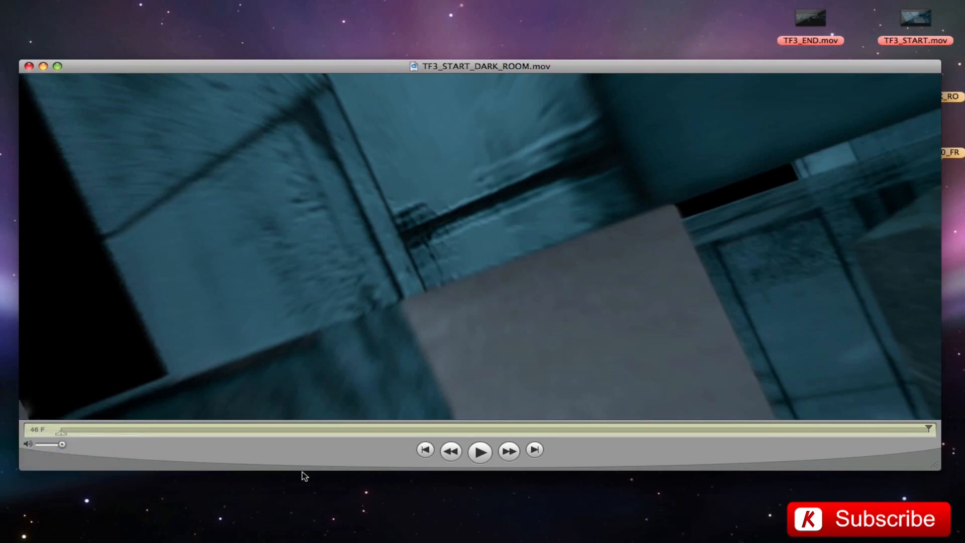
click(29, 66)
- Open TF3_START_45-90_FRAME.mov from the desktop to view its content, and dismiss the movie
click(918, 132)
double_click(919, 132)
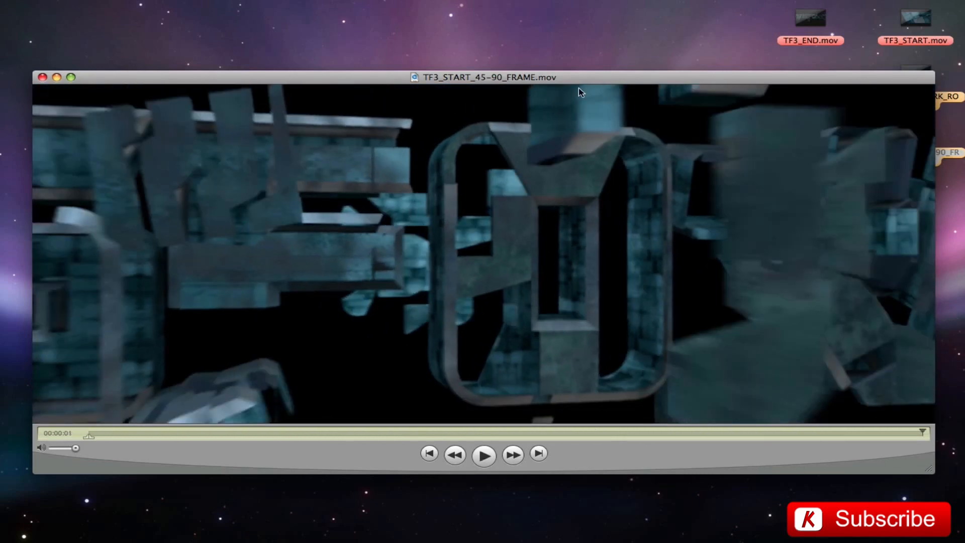
double_click(359, 74)
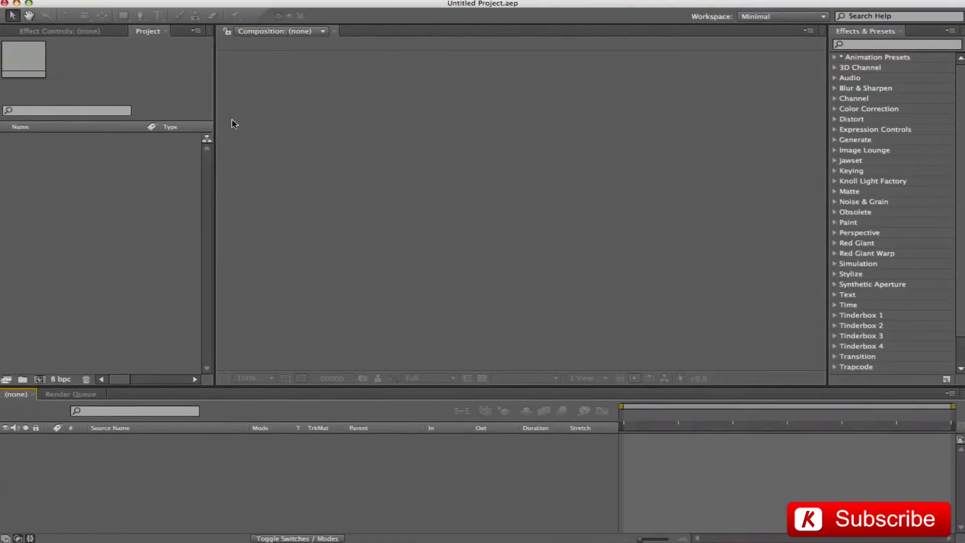
- Switch to After Effects and import TF3_END.mov, TF3_START_45-90_FRAME.mov and TF3_START_DARK_ROOM.mov from the desktop into the project
click(28, 3)
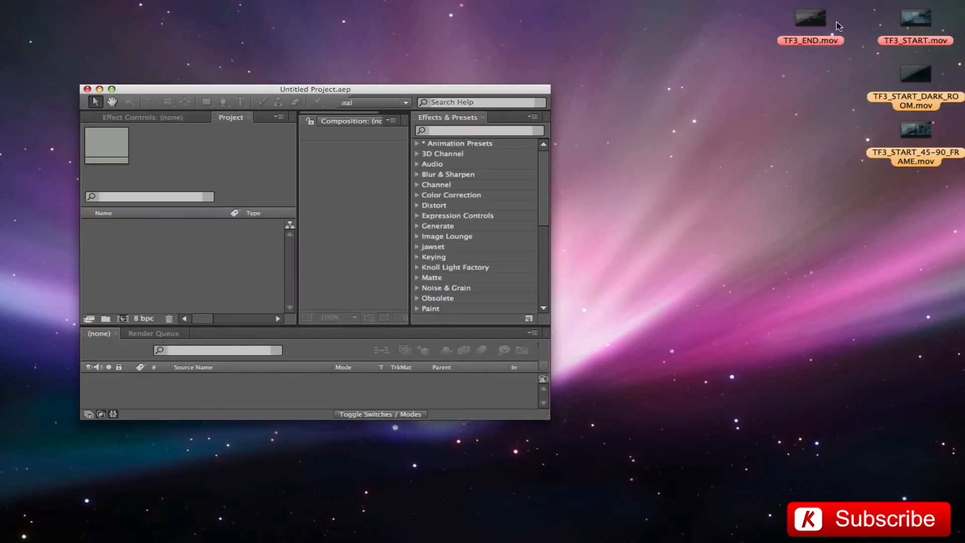
drag(861, 115, 818, 84)
drag(746, 4, 828, 124)
drag(811, 16, 228, 236)
click(112, 89)
click(71, 261)
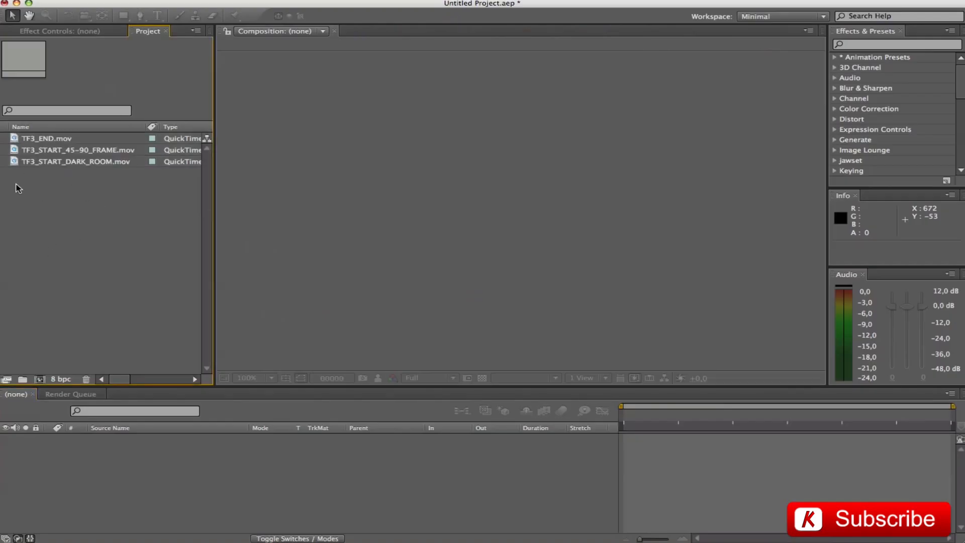
- Create a composition from TF3_START_DARK_ROOM.mov and hide the In, Out, Duration and Stretch columns in the timeline
click(43, 162)
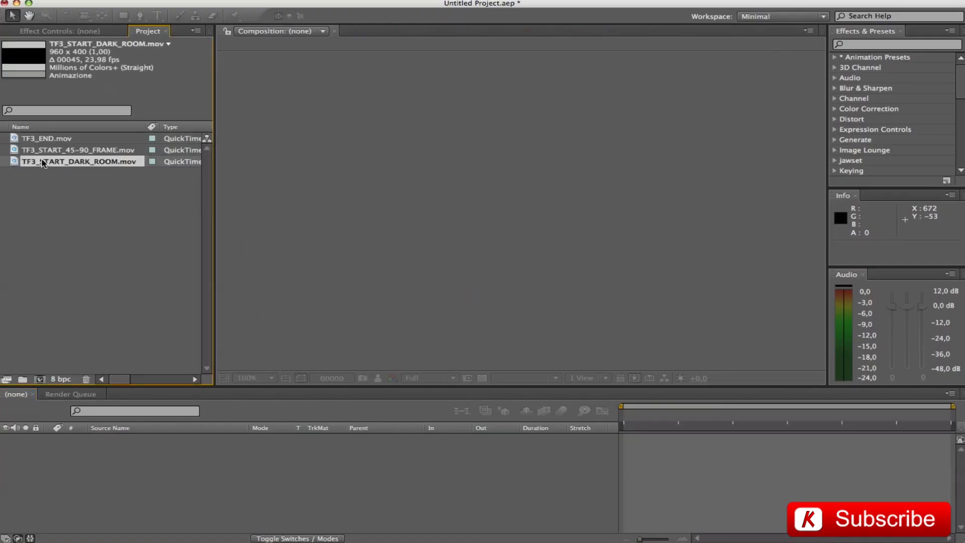
drag(55, 326, 70, 474)
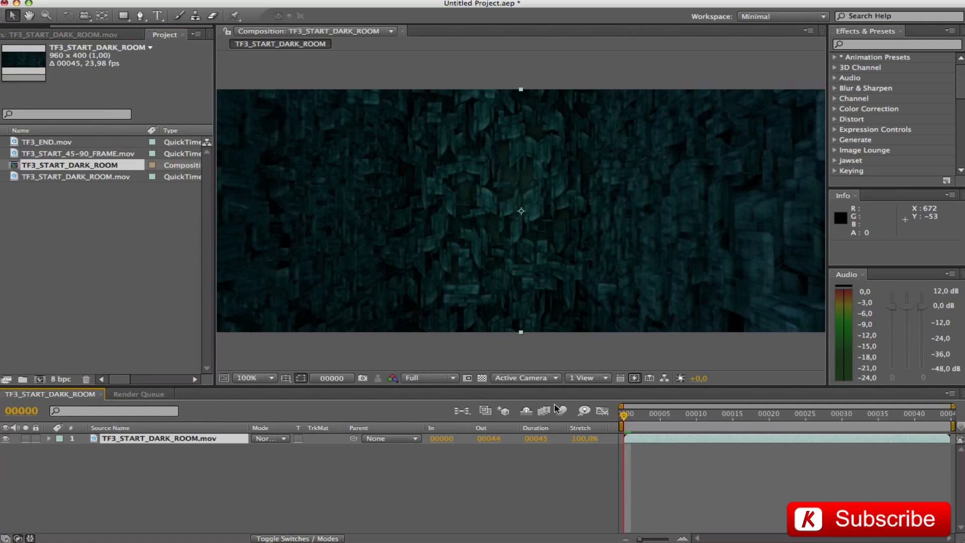
click(31, 538)
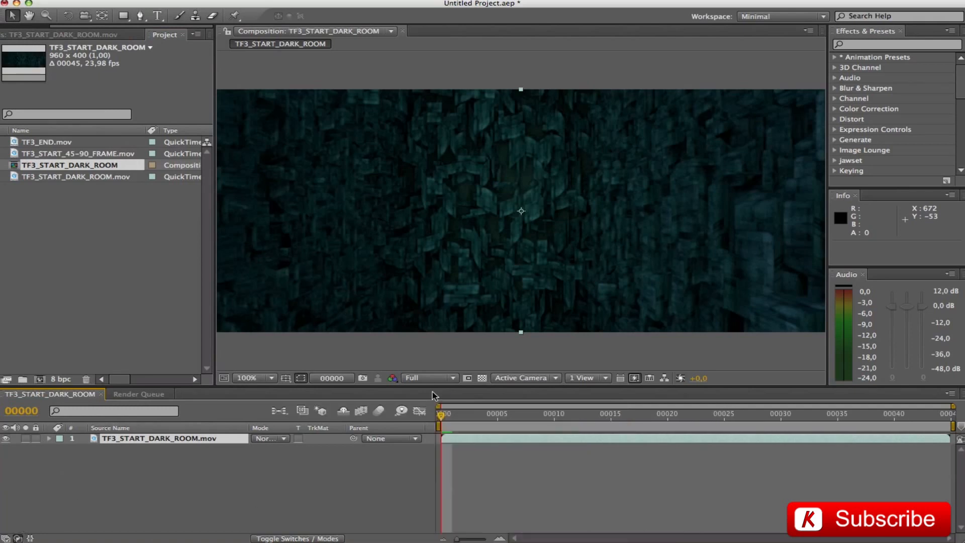
- Set the TF3_START_DARK_ROOM composition's duration to 185 frames and fit the full length in the timeline
key(super+k)
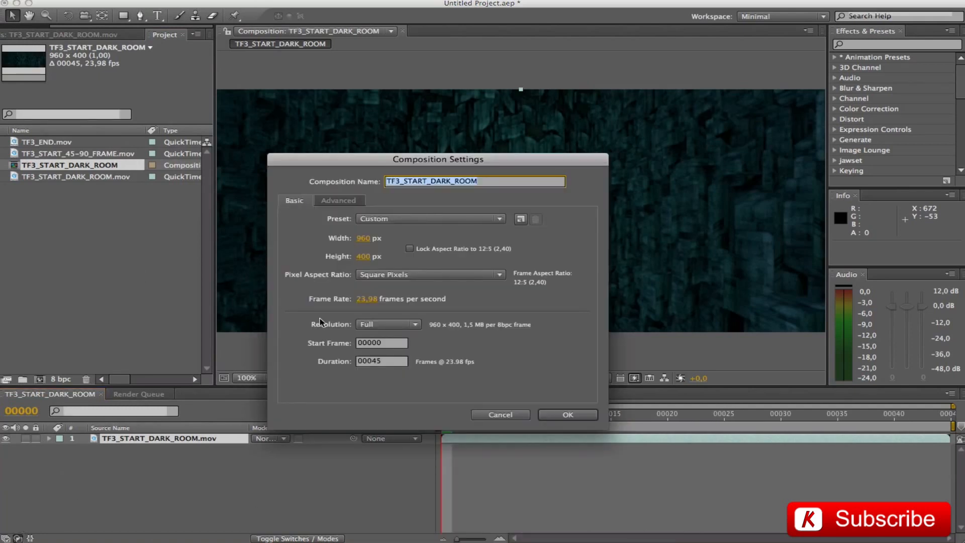
click(393, 362)
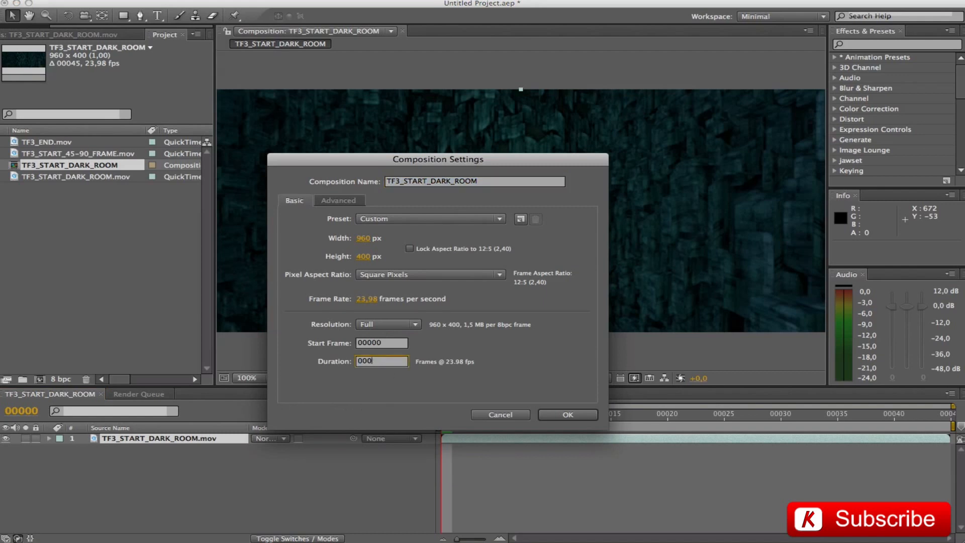
text(00185)
key(Return)
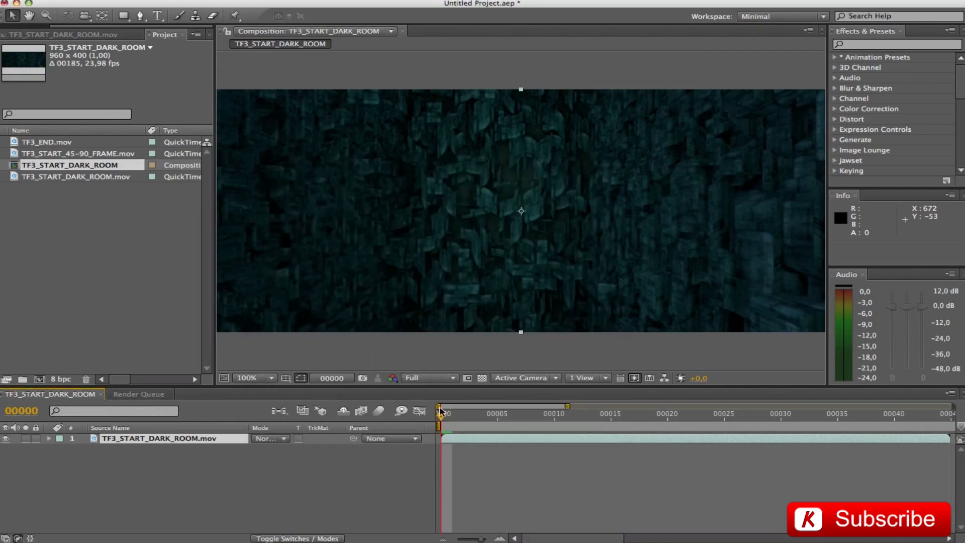
drag(483, 539, 456, 539)
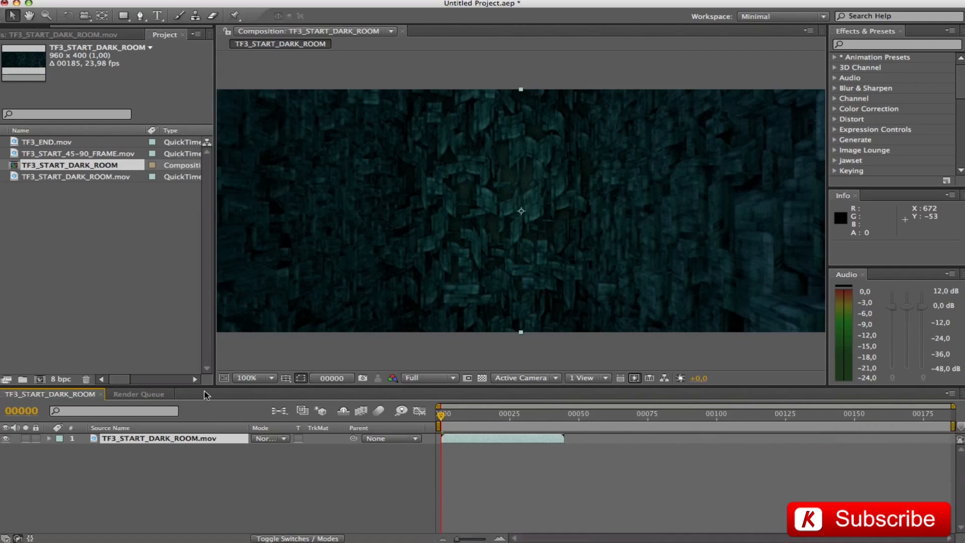
- Add TF3_START_45-90_FRAME.mov as the top layer of the composition, starting at frame 45
click(44, 232)
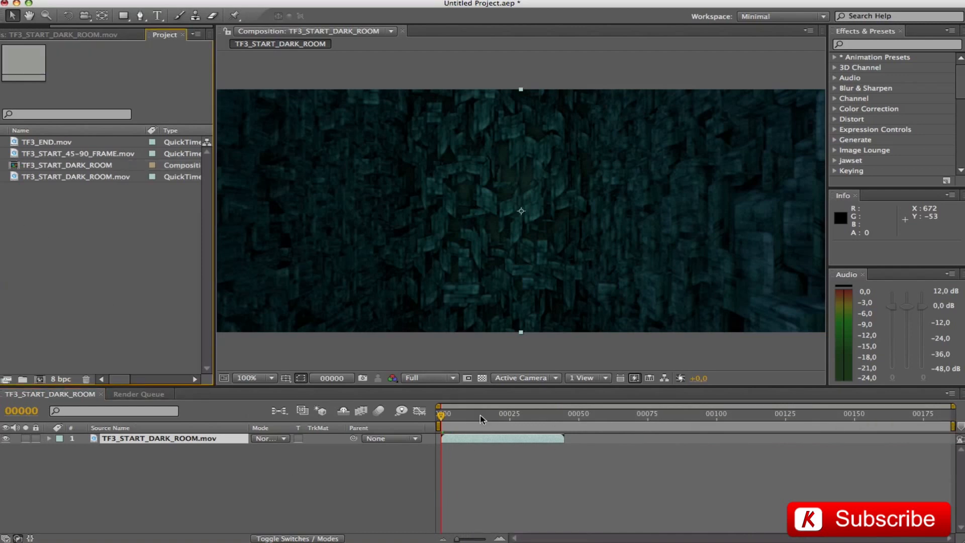
click(28, 412)
text(45)
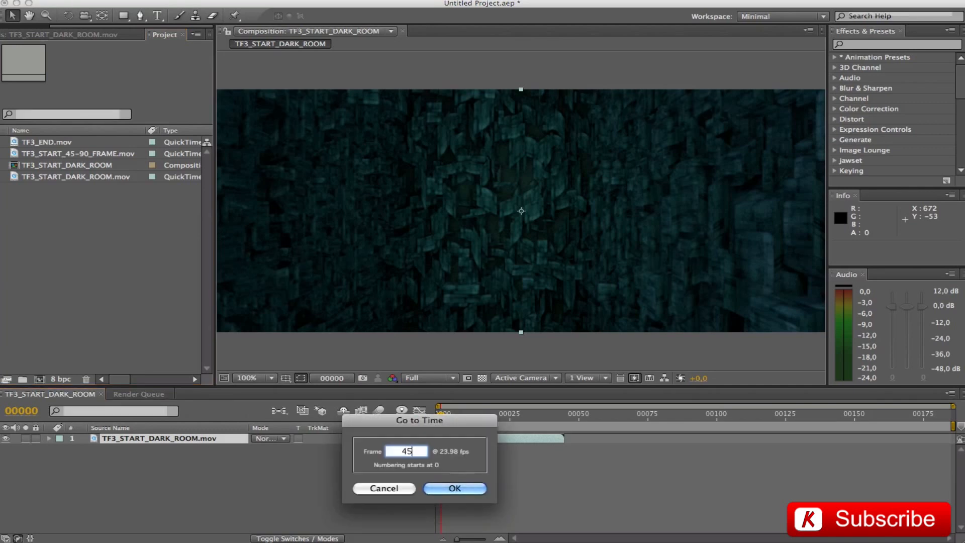
key(Return)
drag(53, 155, 565, 414)
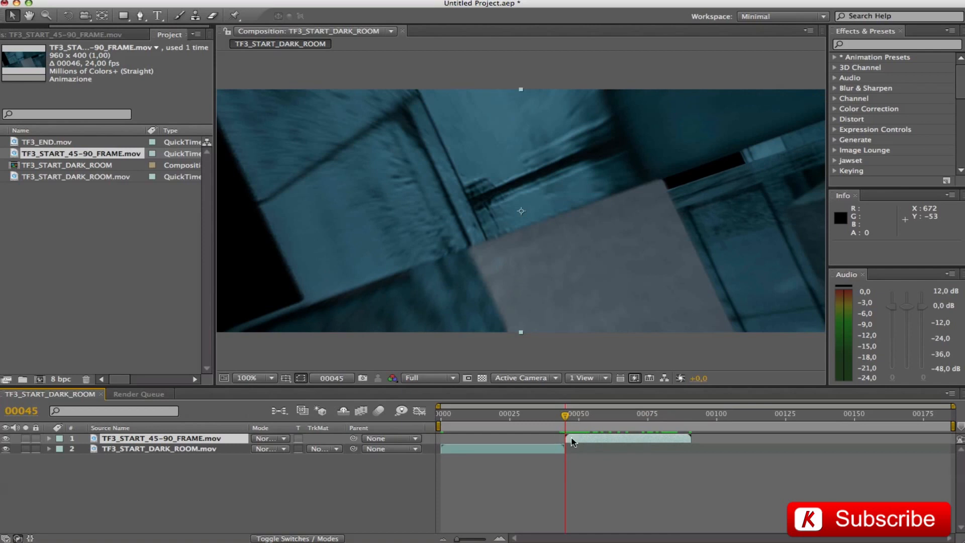
- Add TF3_END.mov as the bottom layer starting at frame 45 and compare it with the top layer hidden and shown
drag(47, 141, 158, 474)
drag(473, 458, 597, 467)
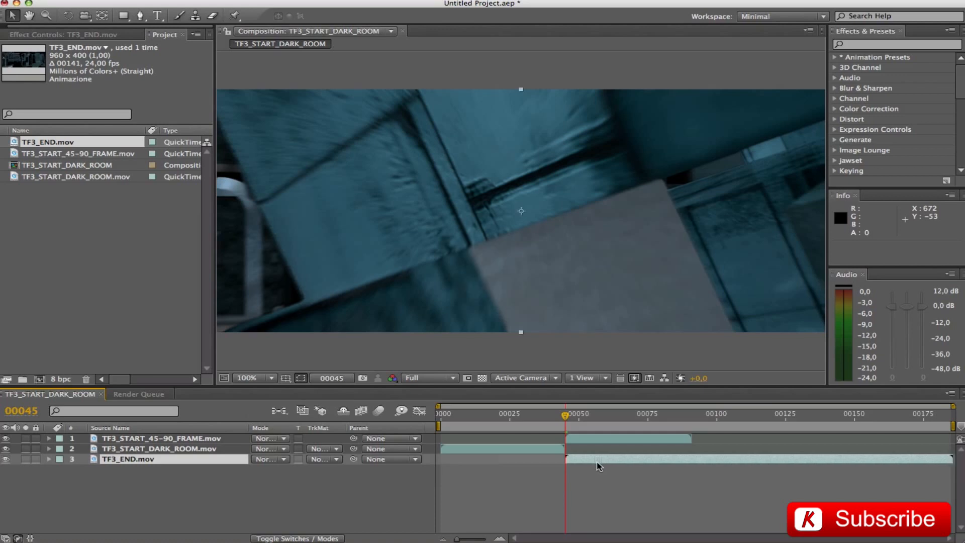
click(6, 439)
click(6, 439)
click(6, 439)
click(6, 439)
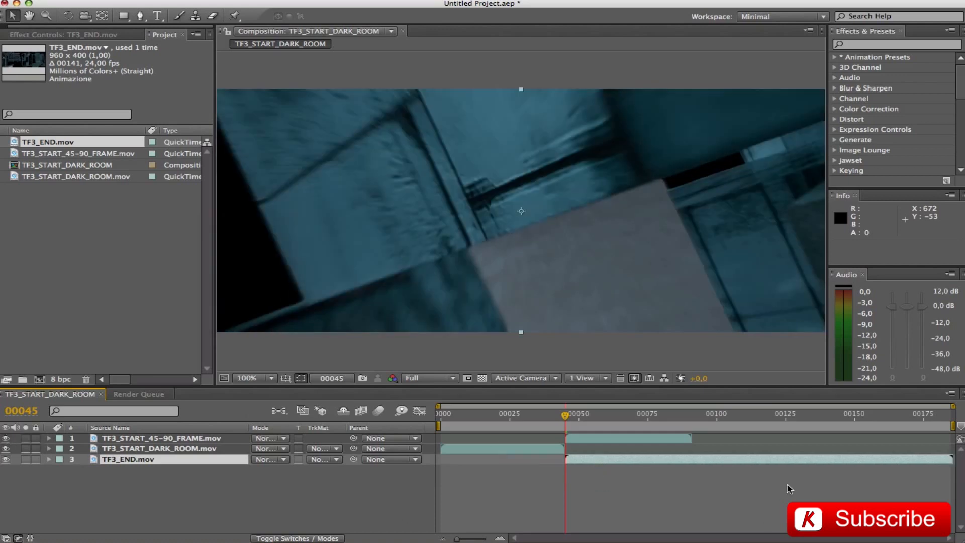
- Keyframe the TF3_START_45-90_FRAME.mov layer's opacity from 100% at frame 45 to 0% at frame 90
click(587, 444)
key(t)
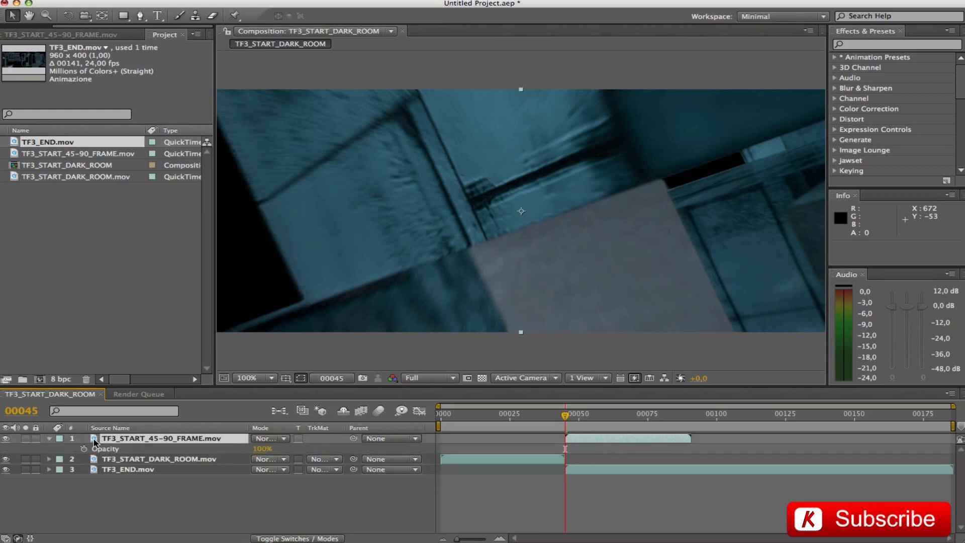
click(84, 449)
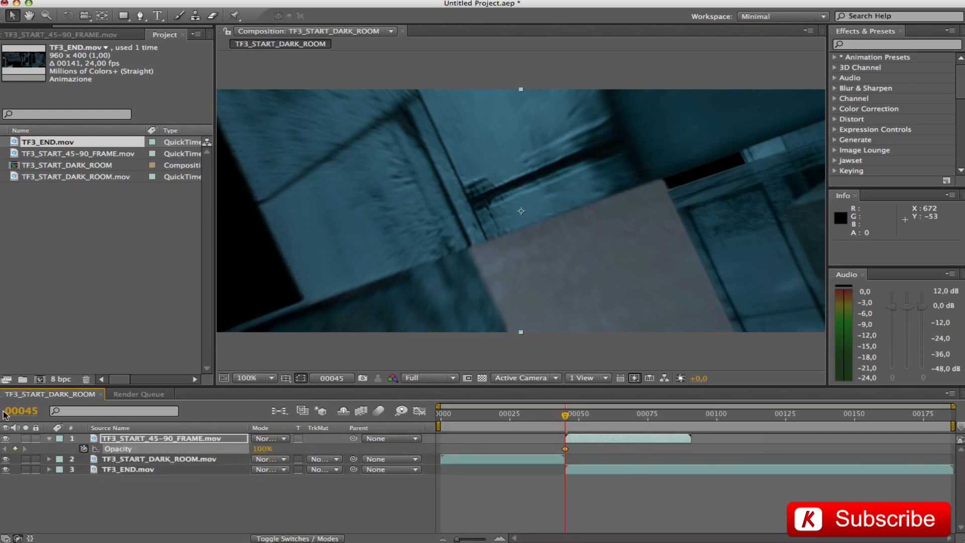
click(21, 411)
text(90)
key(Return)
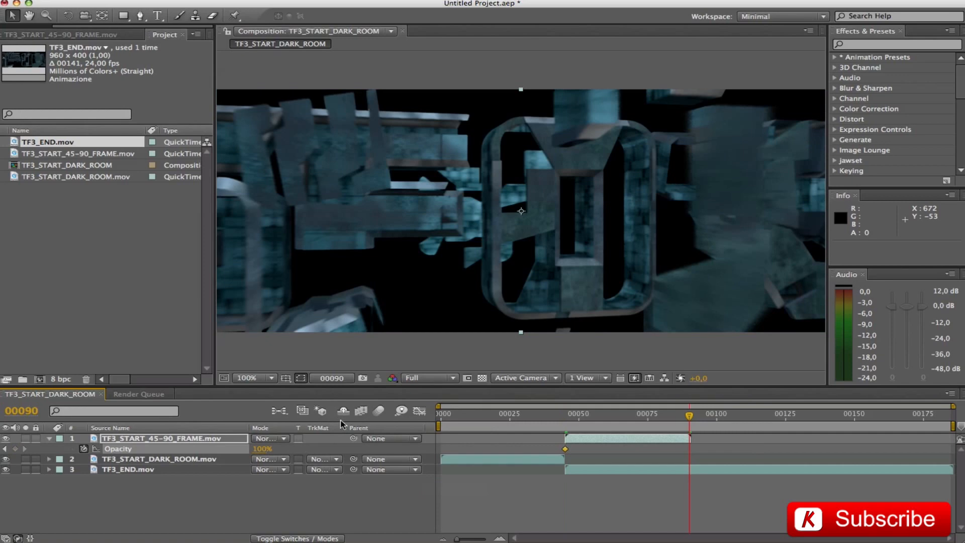
drag(262, 449, 233, 451)
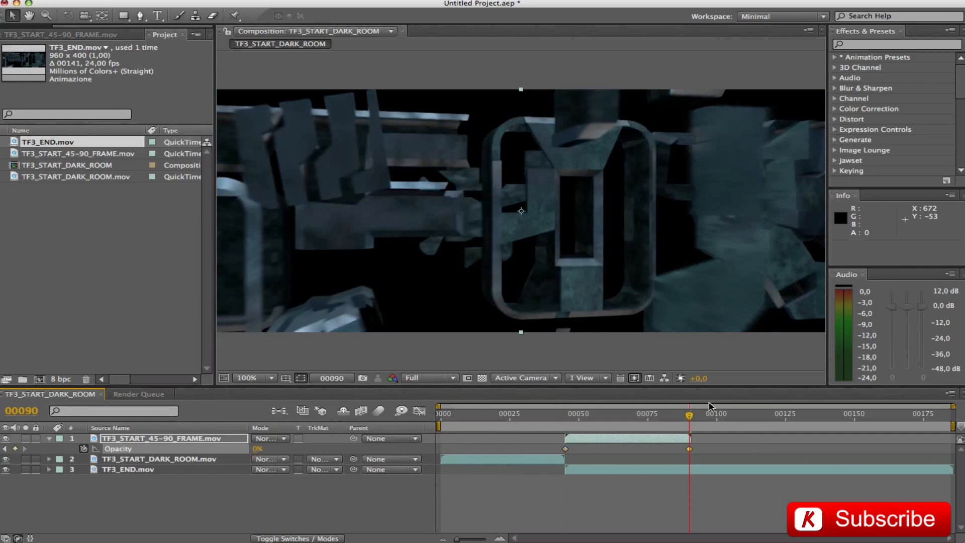
- Preview the crossfade between the two textured renders and the final logo, and return to the first frame
drag(691, 416, 601, 406)
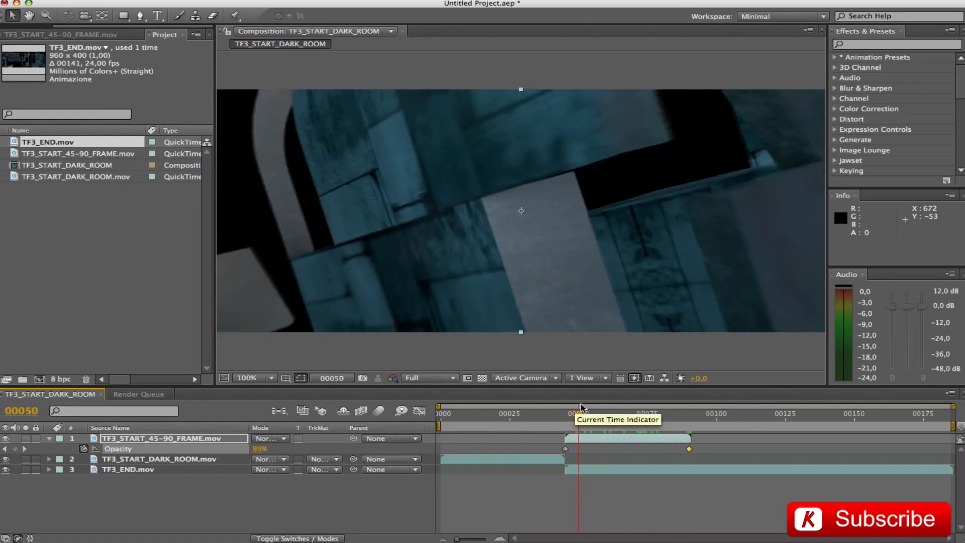
key(space)
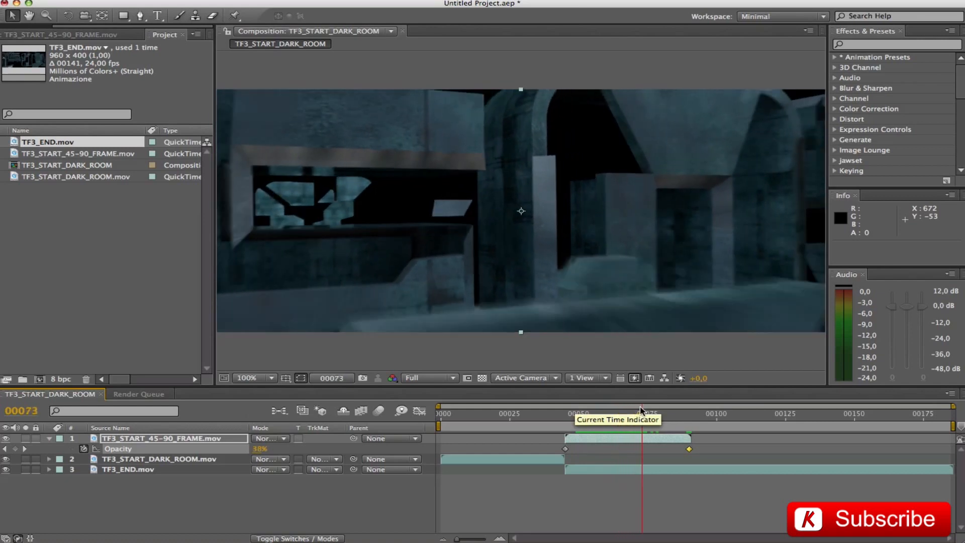
drag(638, 405, 673, 416)
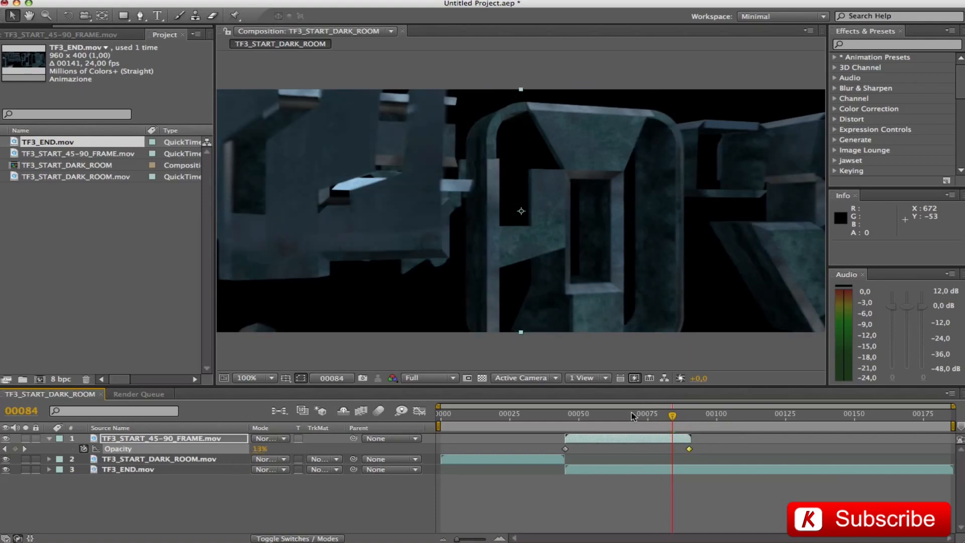
drag(674, 416, 923, 415)
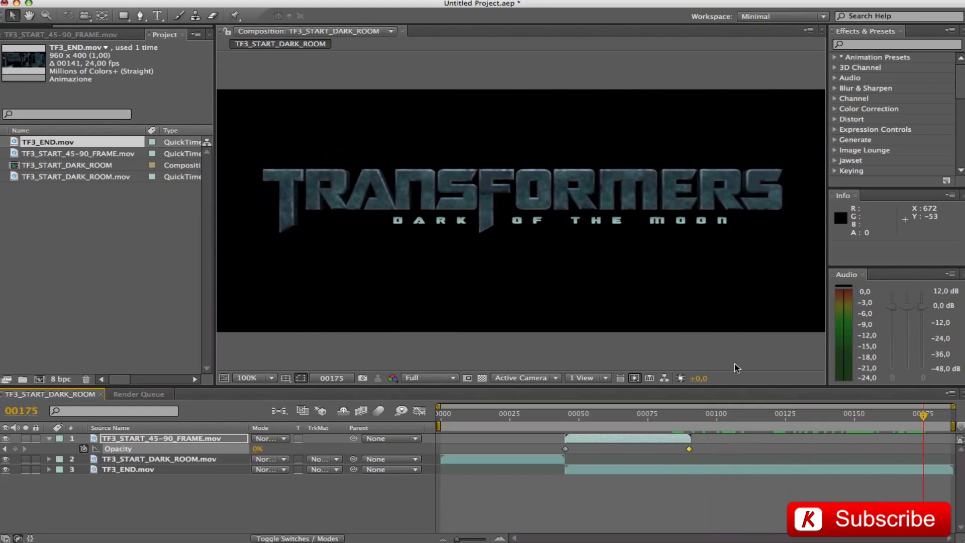
key(Home)
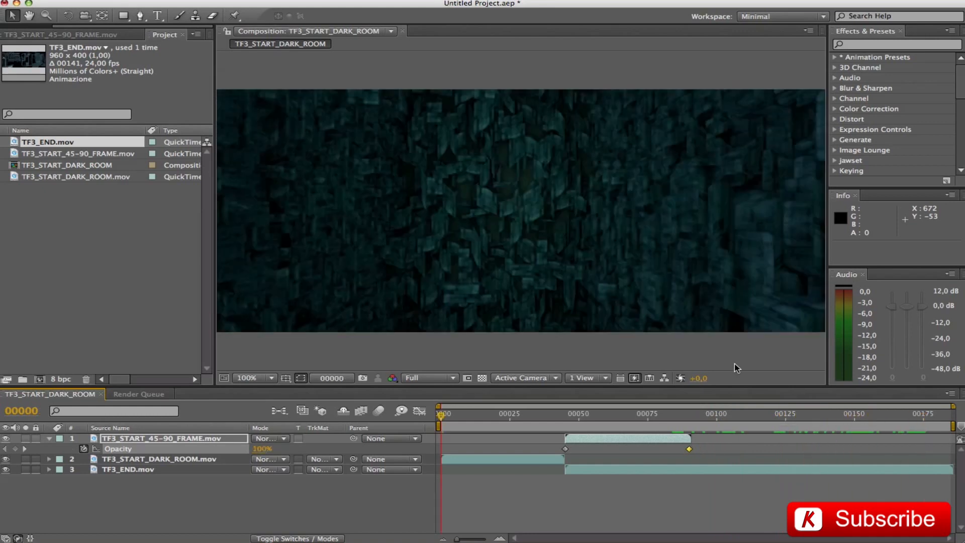
- Pre-compose all three movie layers into a new composition named LOGO TF3, moving all attributes into it
click(49, 438)
shift+click(129, 458)
key(super+shift+c)
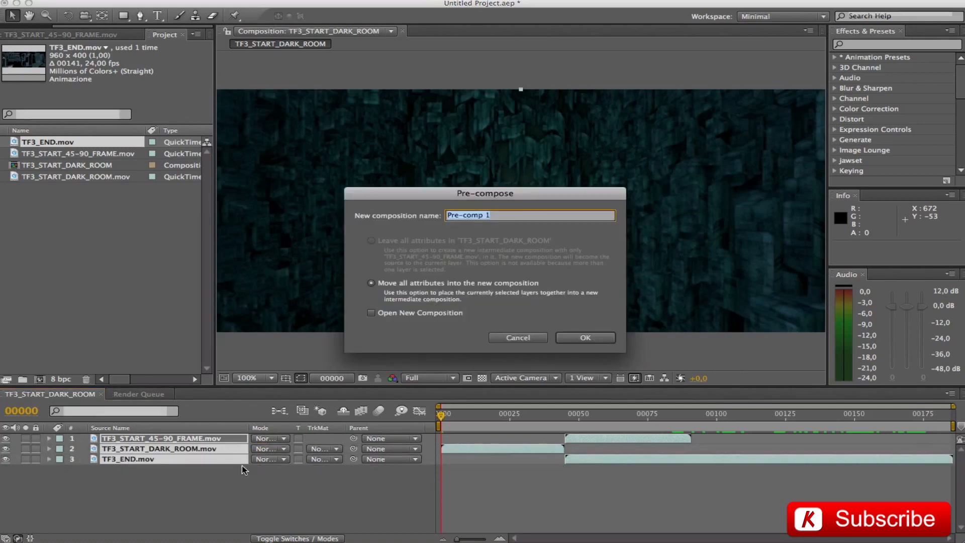
text(LOGO TF3)
key(Return)
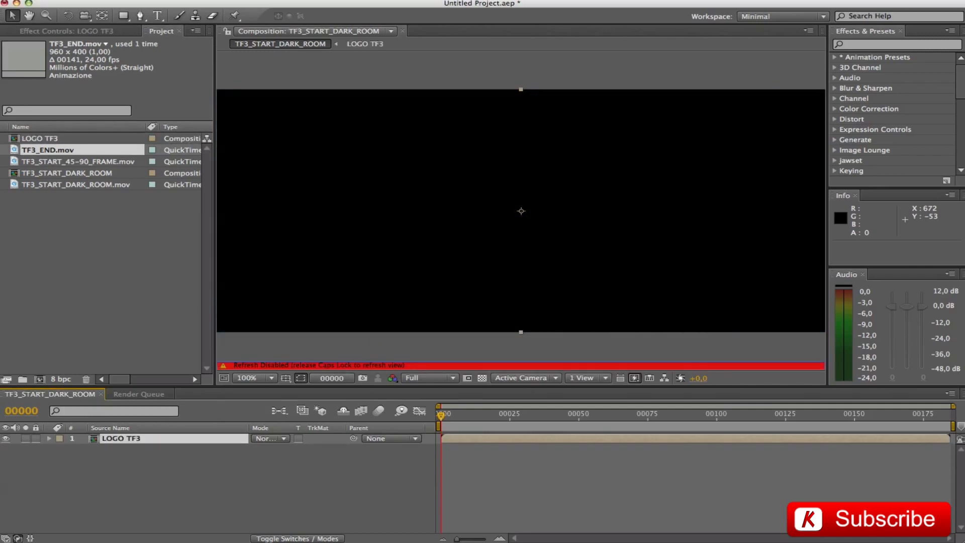
key(Caps_Lock)
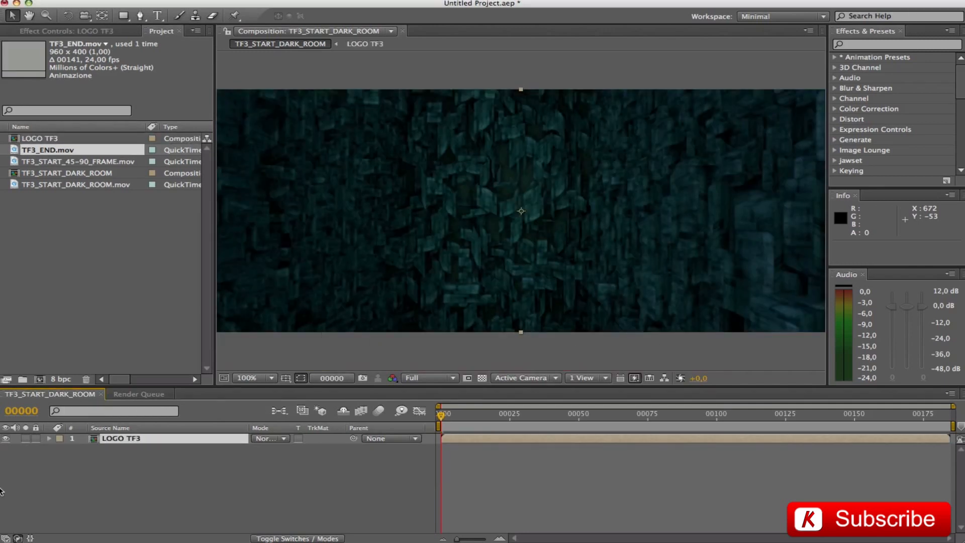
- Duplicate the LOGO TF3 layer and trim the top copy to start at frame 143, just before the subtitle appears
click(21, 411)
text(143)
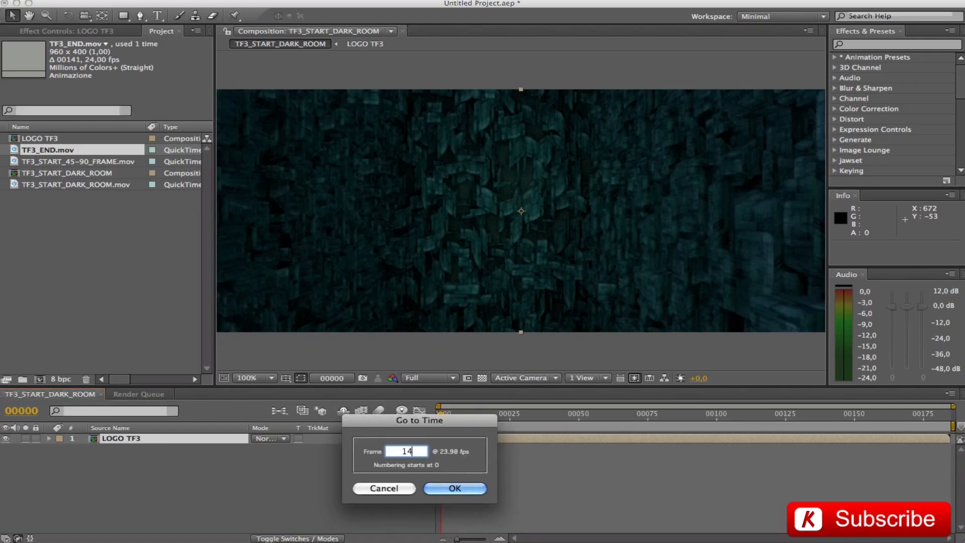
key(Return)
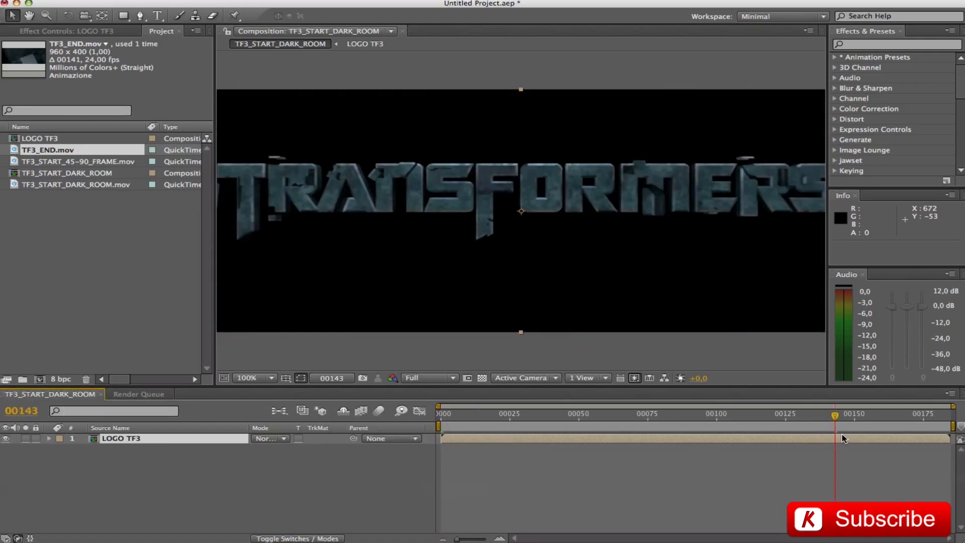
drag(836, 416, 847, 416)
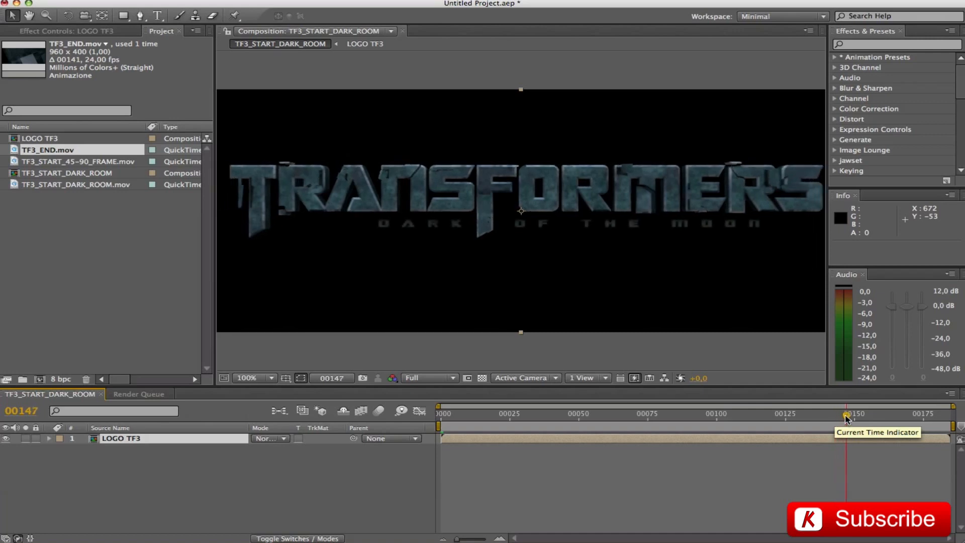
drag(848, 416, 836, 417)
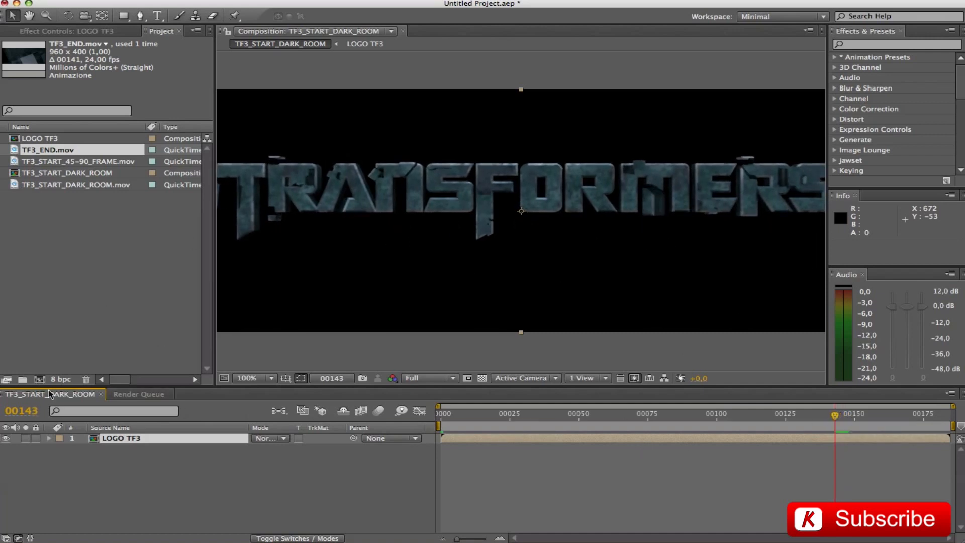
key(super+d)
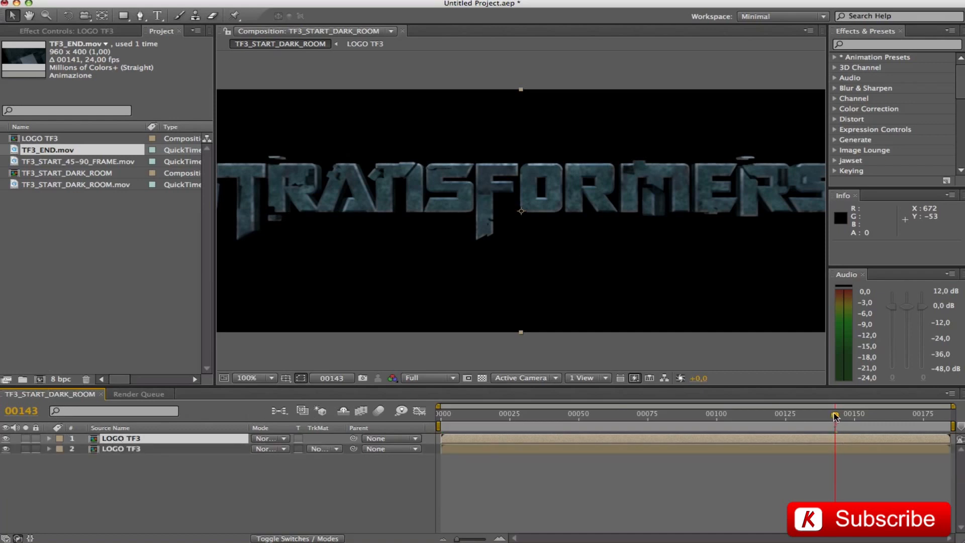
drag(450, 438, 832, 436)
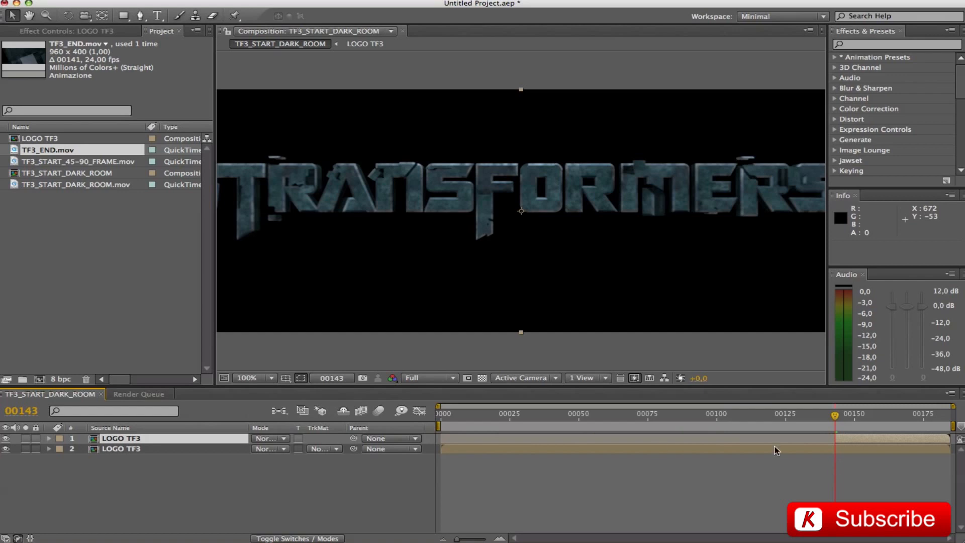
- Hide the lower LOGO TF3 layer and draw two non-inverted rectangular masks on the top copy around DARK and OF THE MOON
click(5, 449)
drag(835, 421, 844, 421)
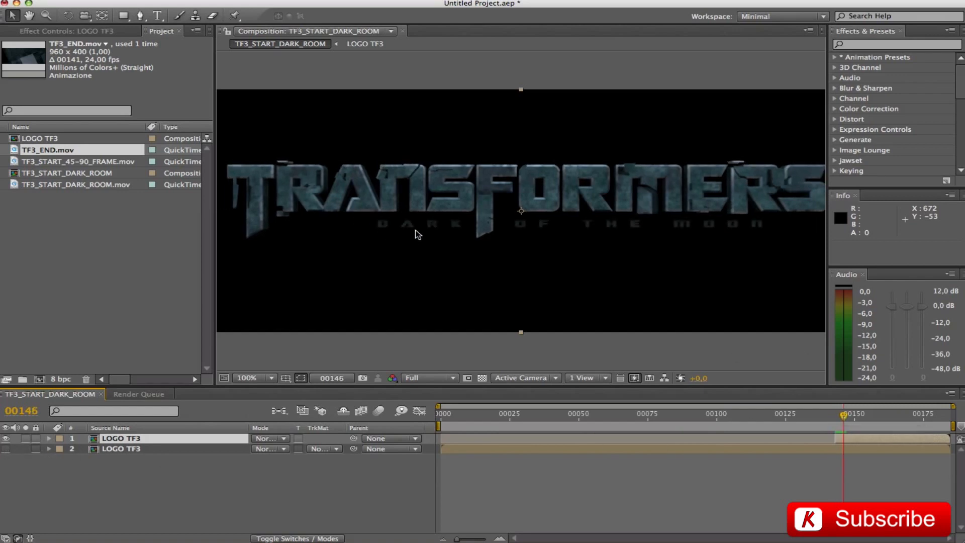
drag(215, 138, 133, 139)
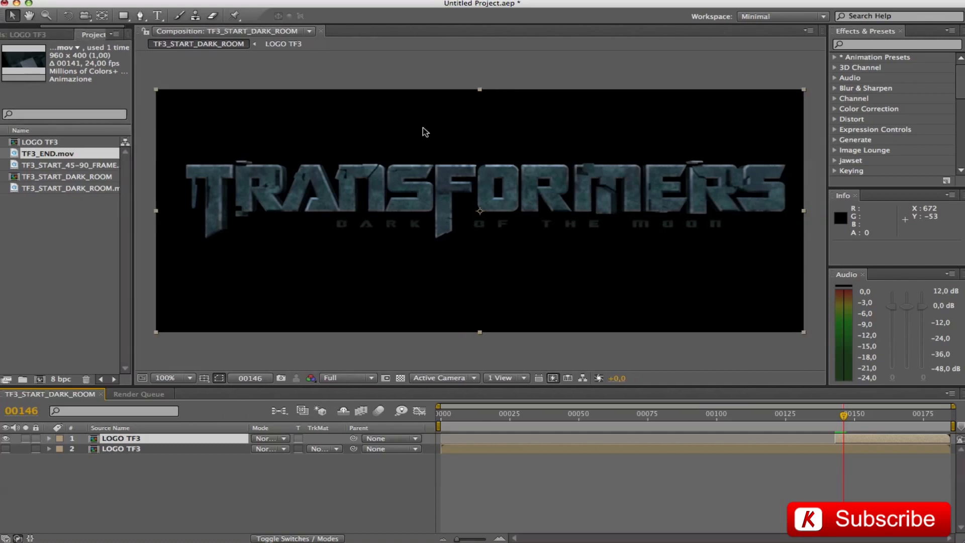
click(123, 15)
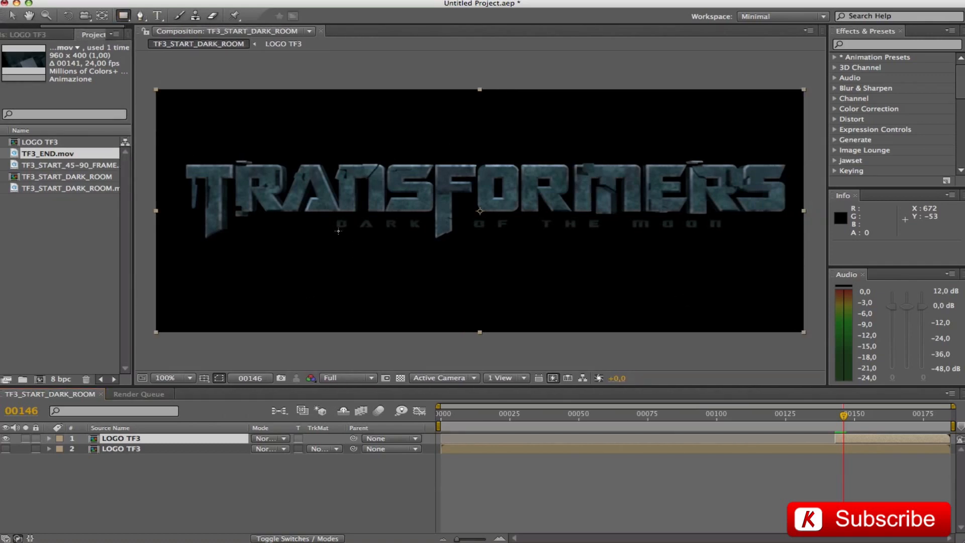
drag(326, 214, 426, 246)
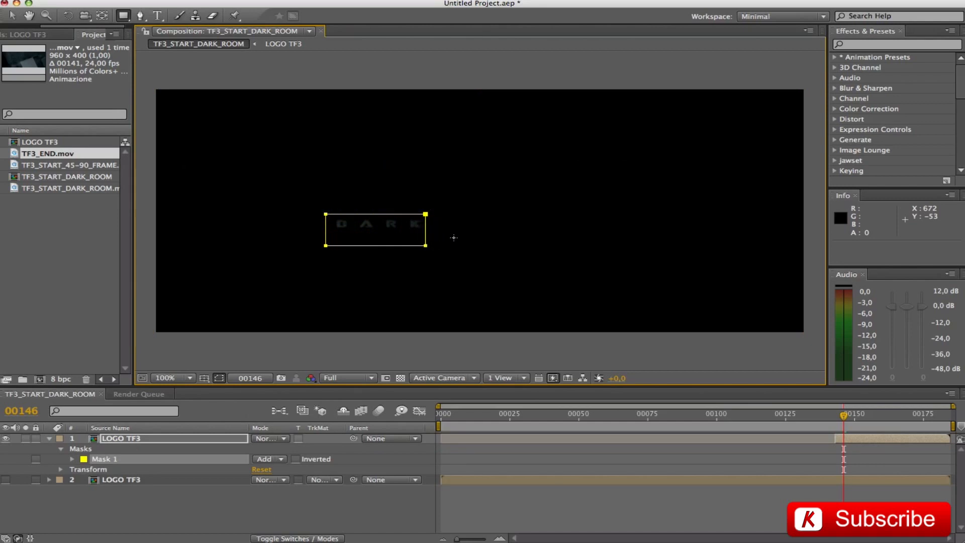
click(295, 459)
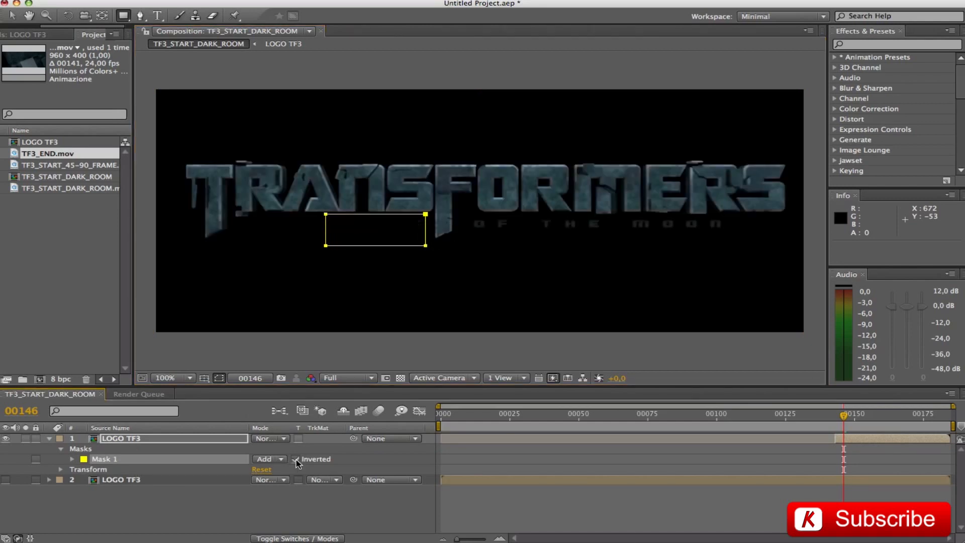
drag(458, 215, 741, 249)
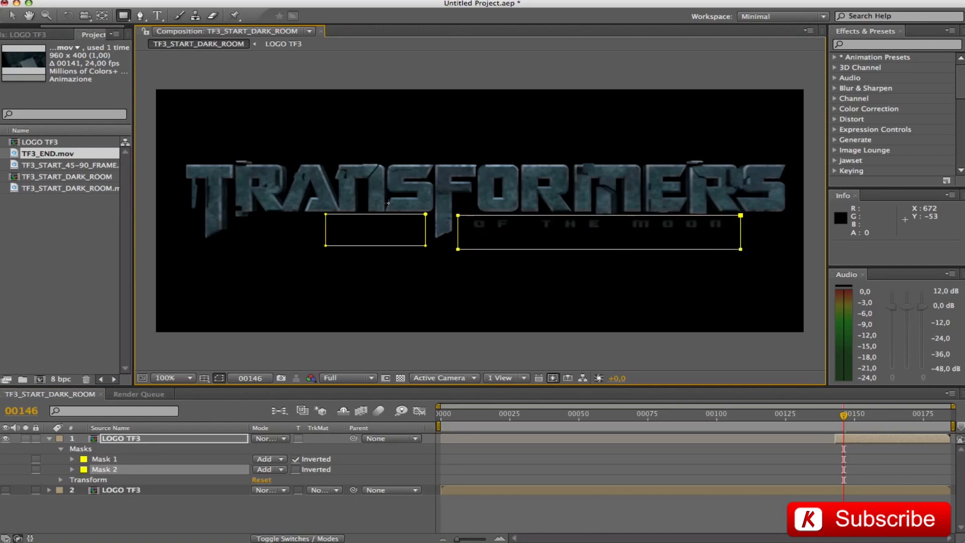
click(296, 459)
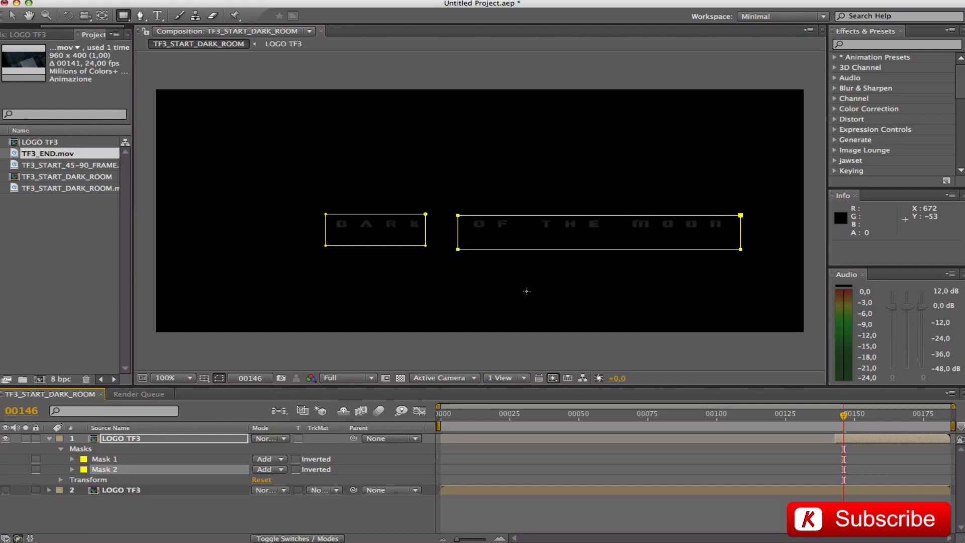
- Preview the masked subtitle from frame 143 with the mask outlines hidden, and show the lower LOGO TF3 layer again
key(shift+super+h)
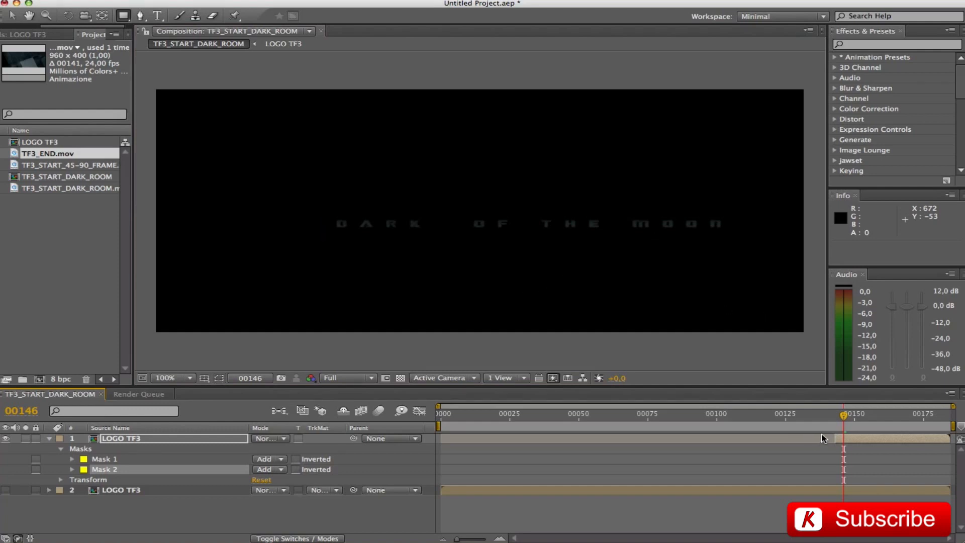
drag(845, 419, 835, 418)
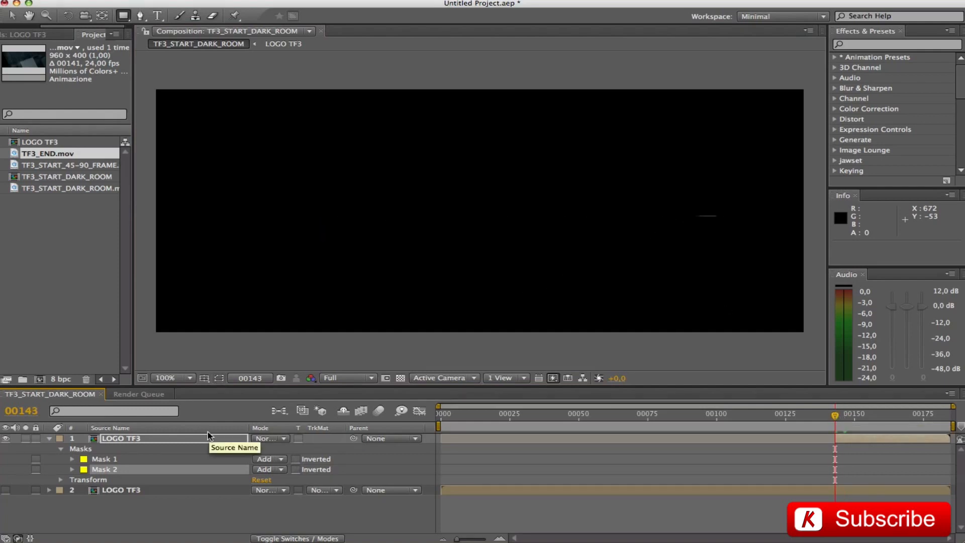
key(shift+super+h)
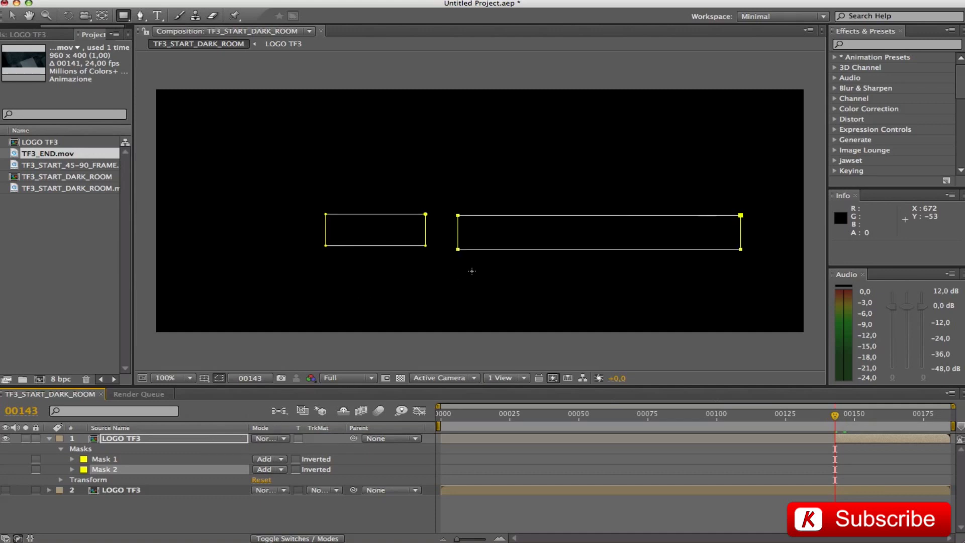
key(v)
double_click(532, 216)
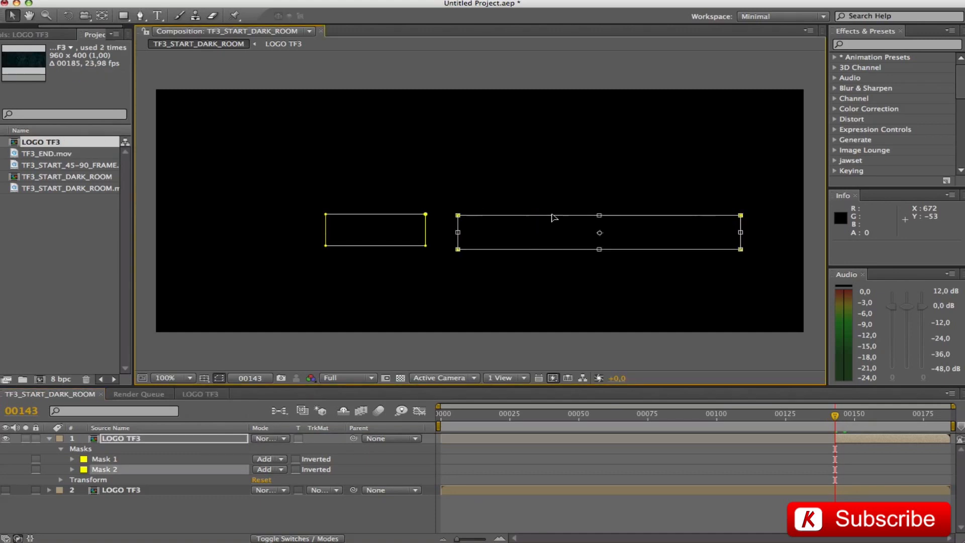
key(shift+super+h)
key(space)
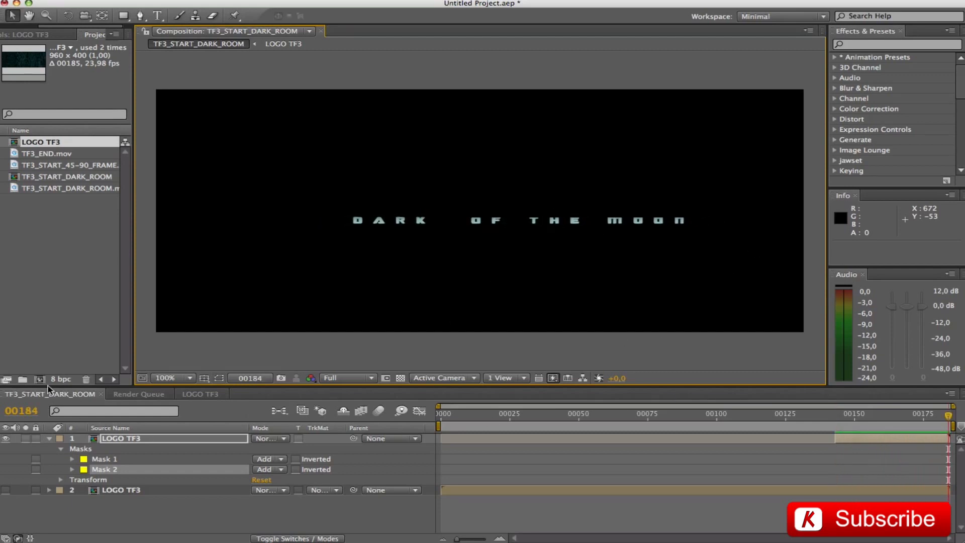
click(48, 439)
click(5, 449)
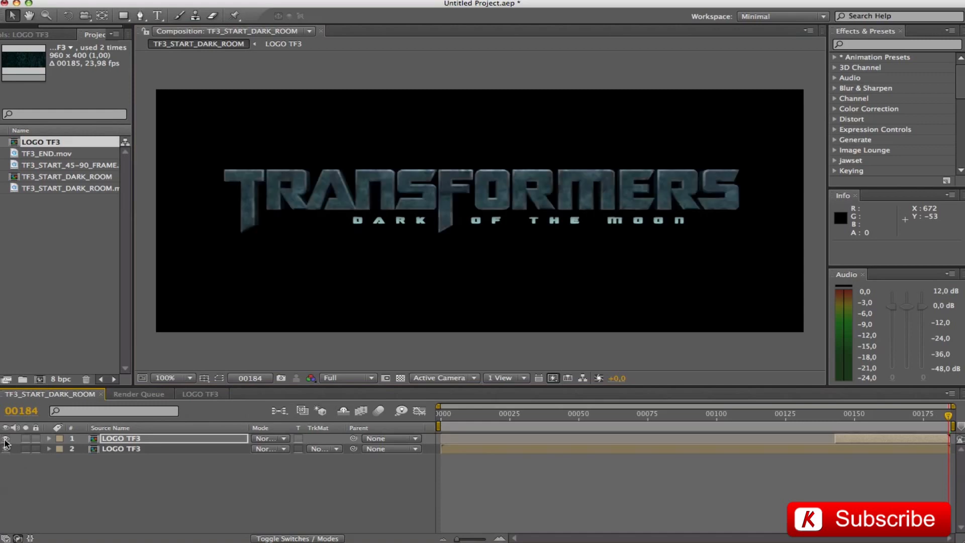
click(641, 251)
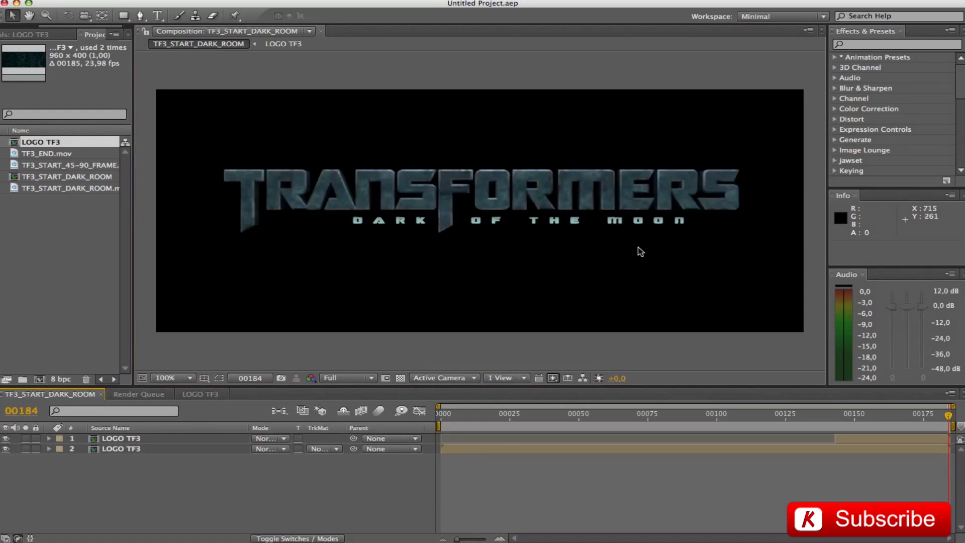
- Create a white full-frame solid named LENSFLARE above the two logo layers
key(super+y)
text(LENSFLARE)
key(Return)
key(Caps_Lock)
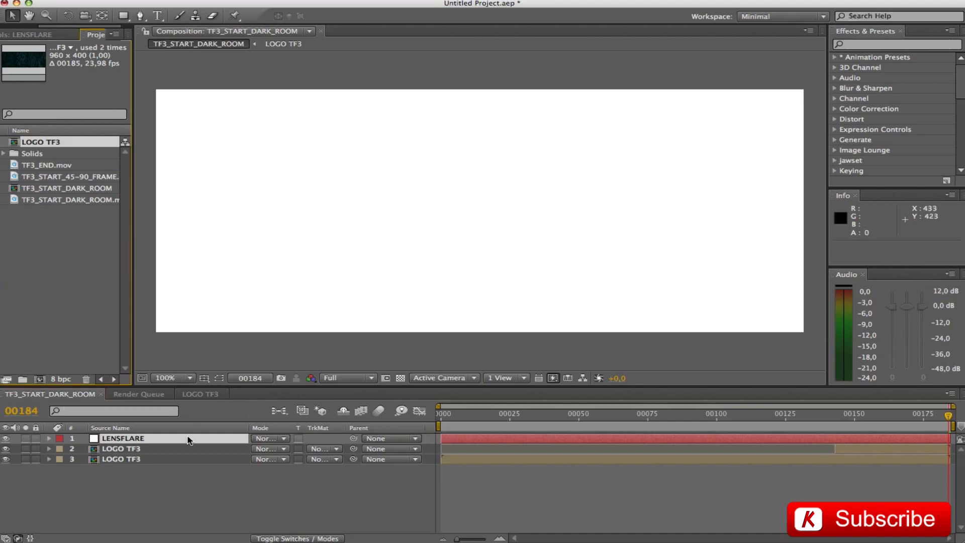
- Apply the TRANSFORMER_3_OPF.ffx preset from the AE PRESET folder to the LENSFLARE layer at frame 150
click(111, 442)
key(alt+shift+j)
text(150)
key(Return)
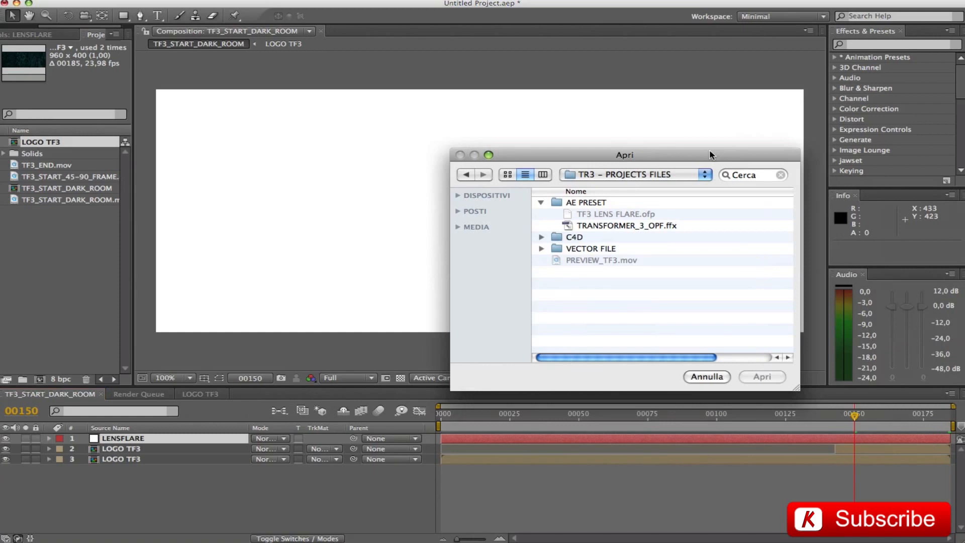
drag(711, 154, 543, 131)
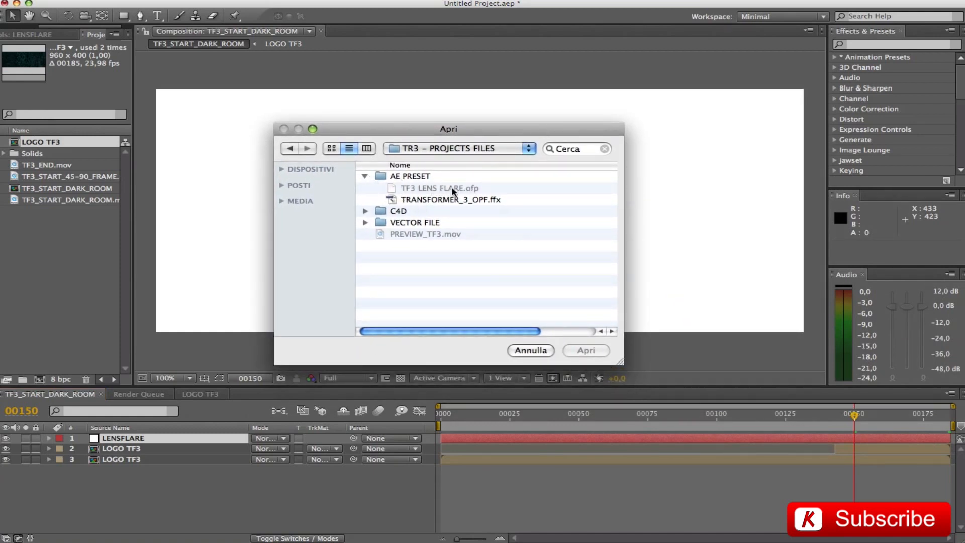
click(446, 200)
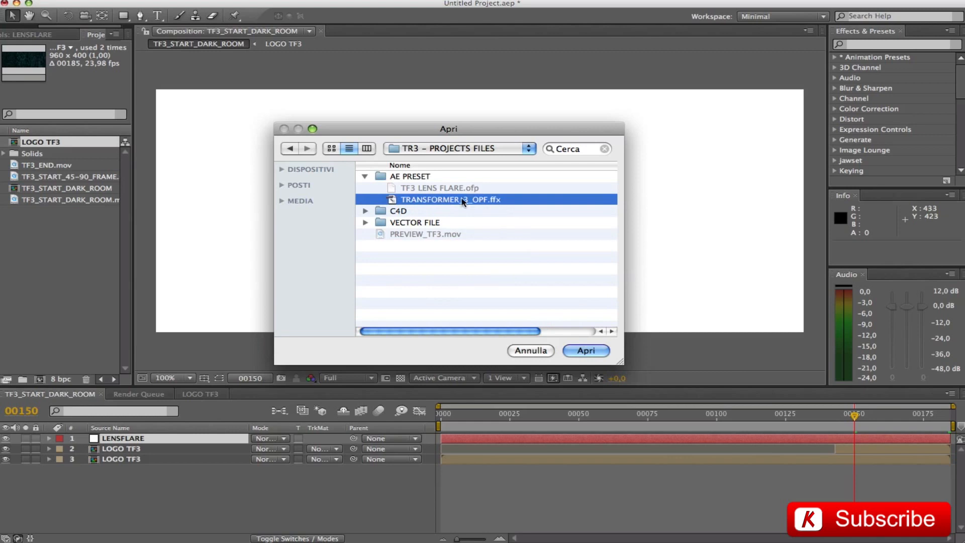
click(579, 351)
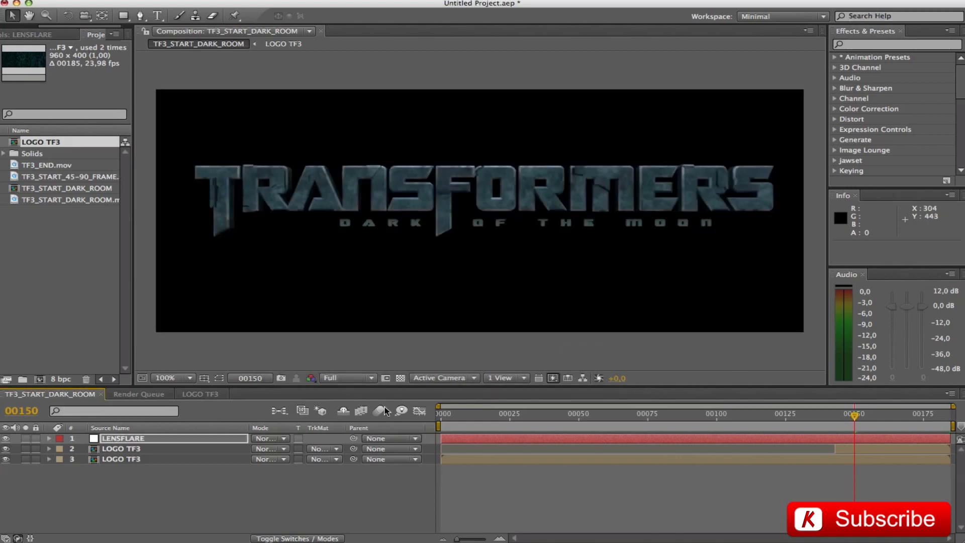
- Trim the LENSFLARE layer to start at frame 150 and, after previewing the flare, set its blending mode to Add
drag(441, 439, 854, 440)
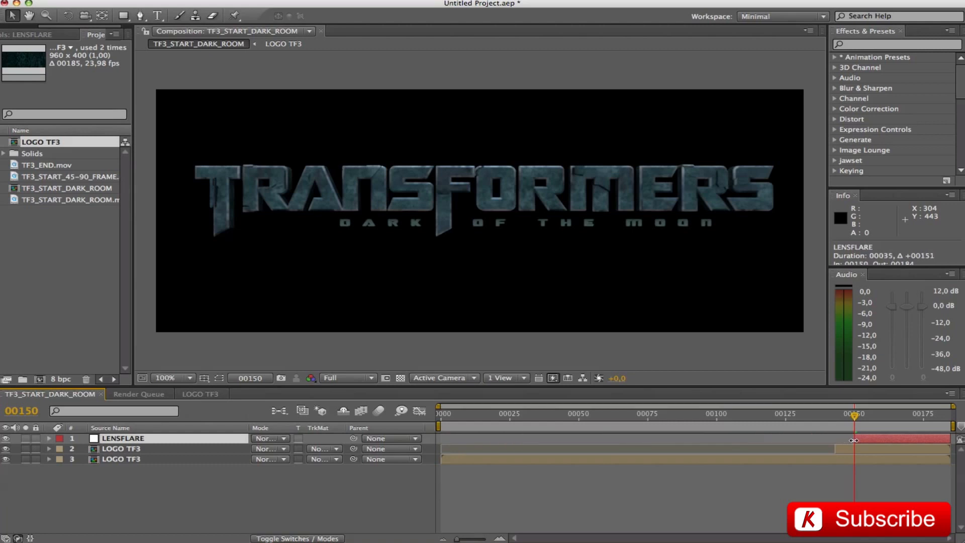
key(space)
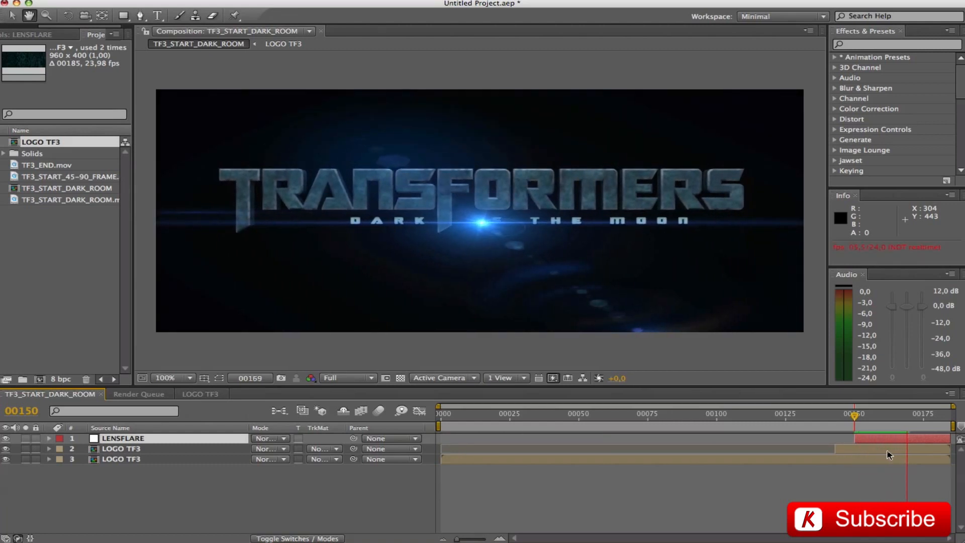
key(space)
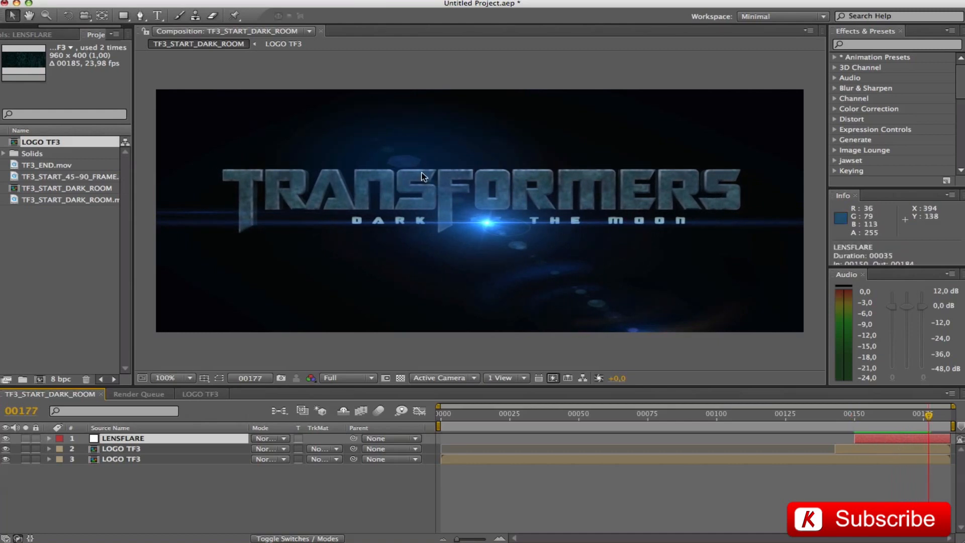
click(269, 438)
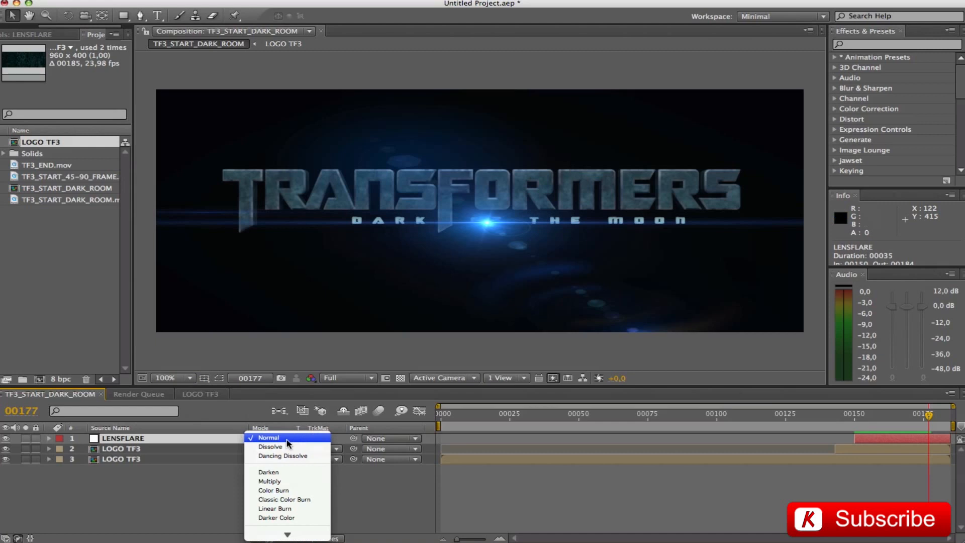
click(266, 470)
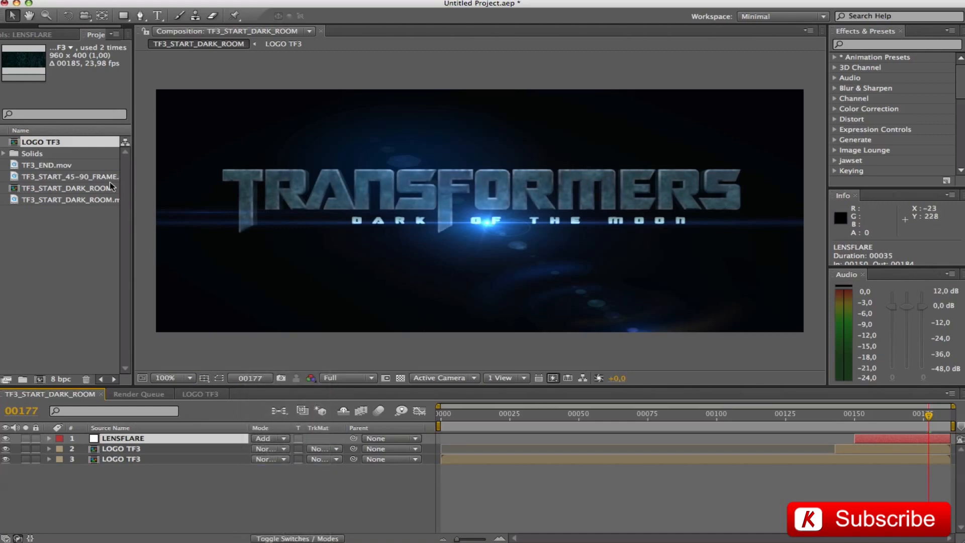
- Examine the LENSFLARE layer's Optical Flares effect settings and its flare object stack without changing them
click(22, 35)
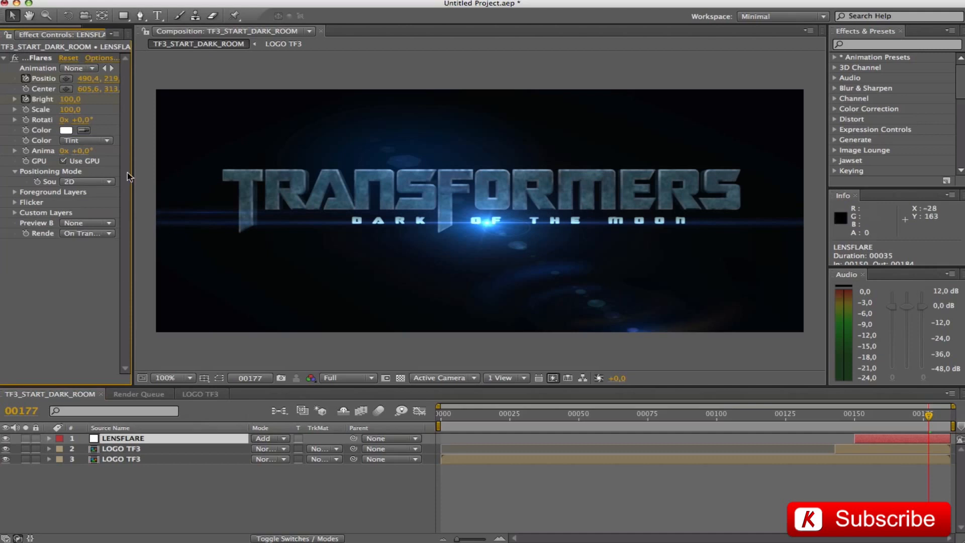
drag(132, 174, 179, 174)
click(119, 59)
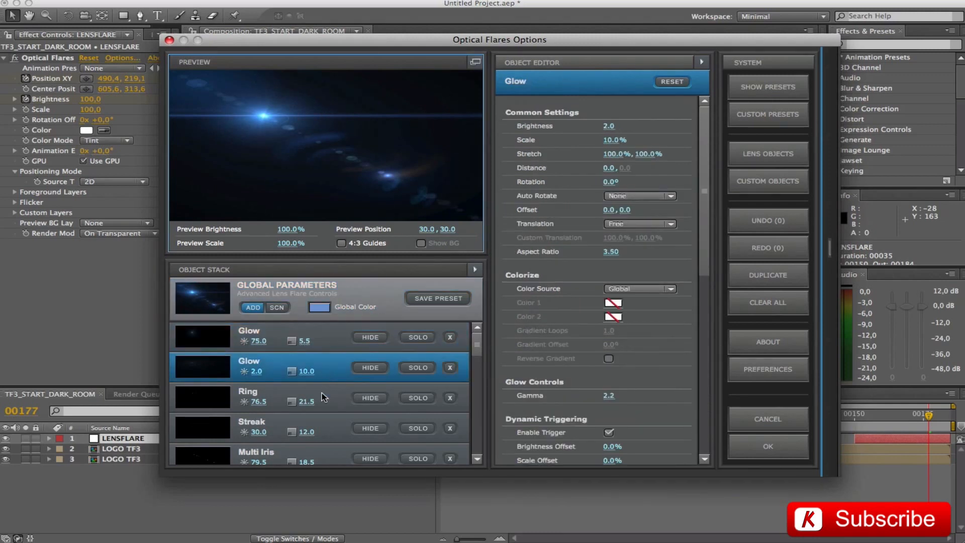
click(169, 40)
click(468, 272)
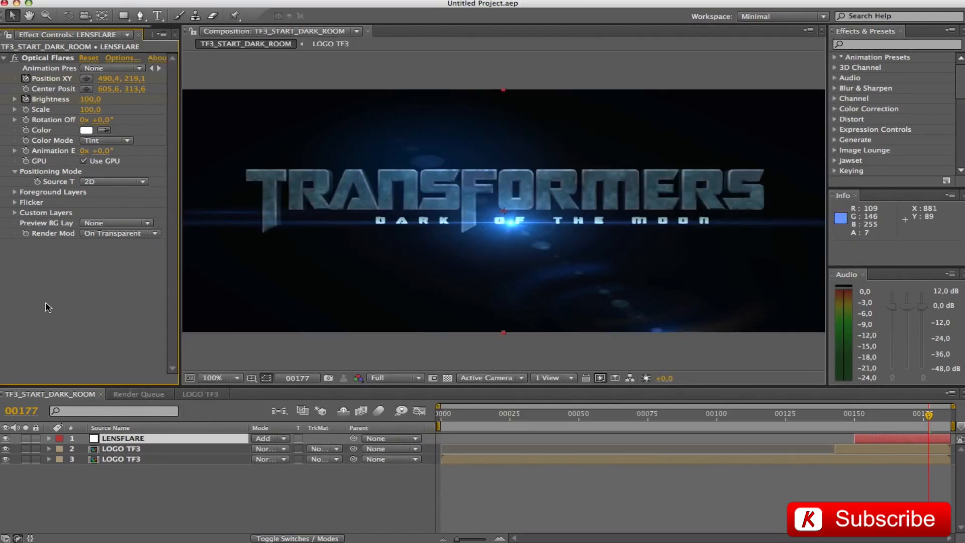
- Add a new adjustment layer on top of the LENSFLARE and logo layers
drag(180, 294, 123, 300)
click(144, 496)
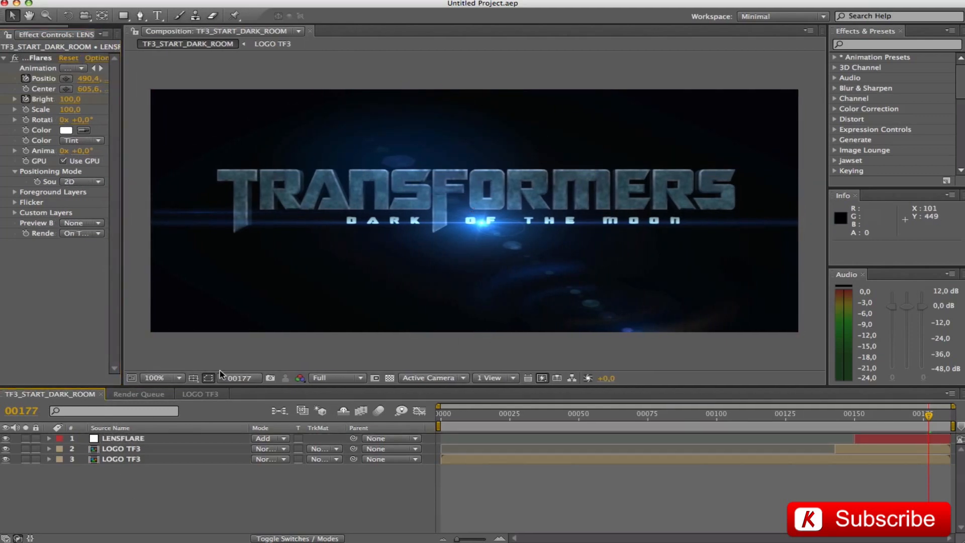
key(super+alt+y)
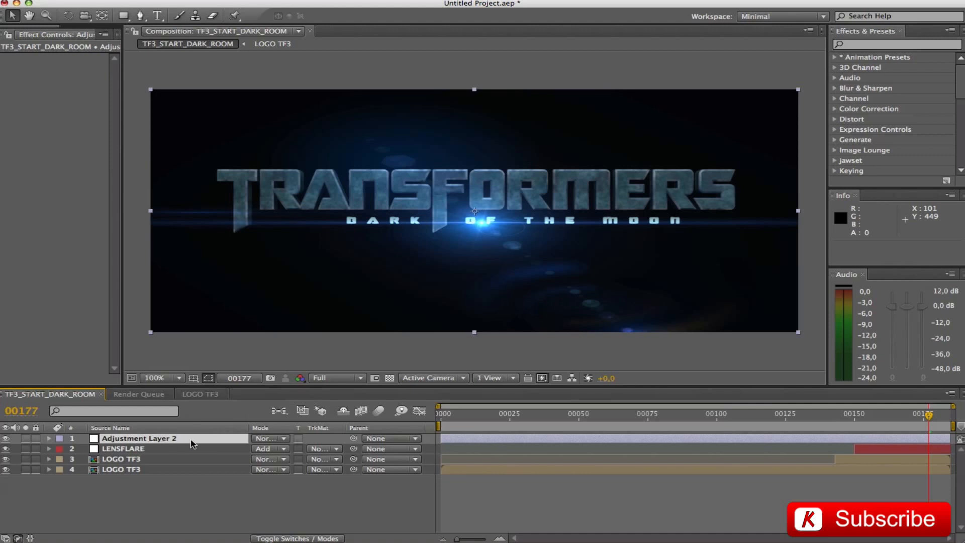
- Rename the new adjustment layer to COLOR CORRECTION
click(166, 440)
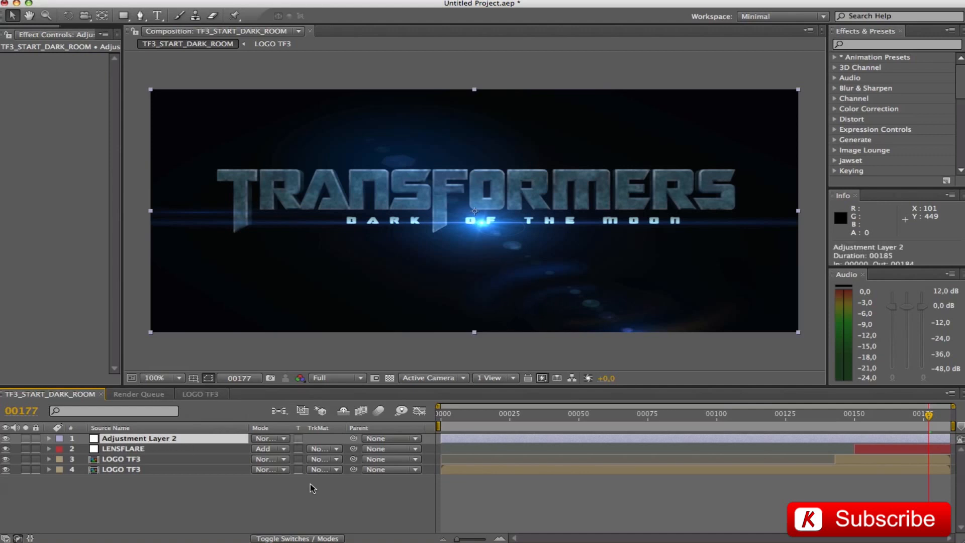
key(Return)
text(COLOR CORRECTION)
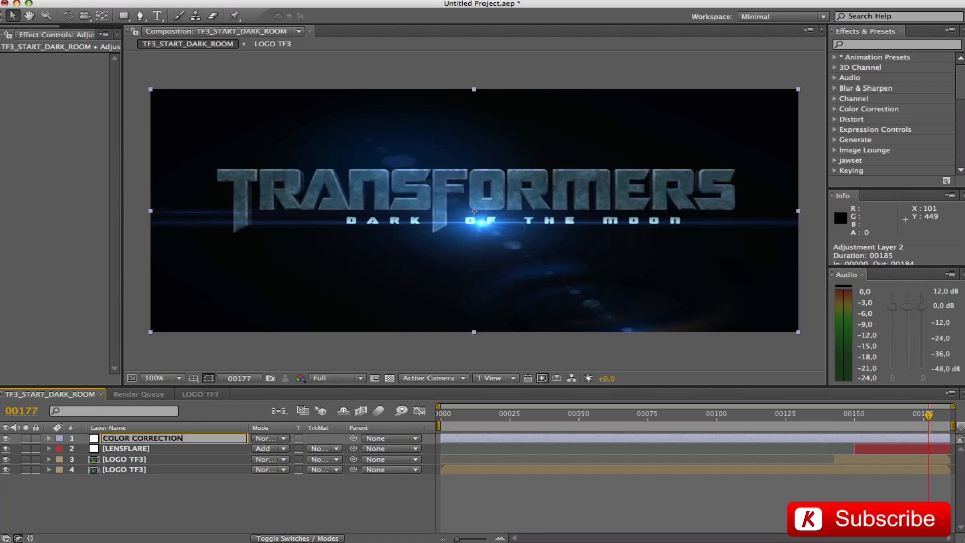
key(Return)
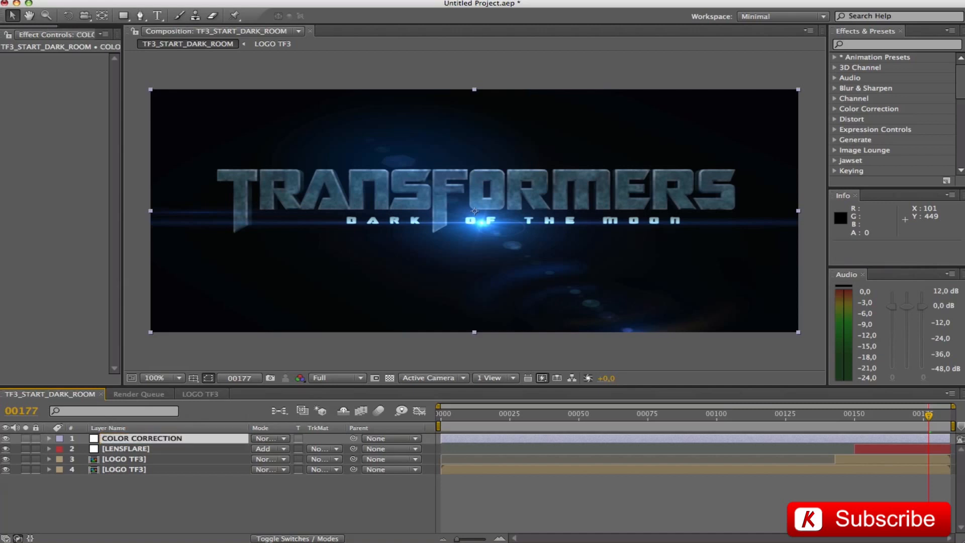
- Find the Levels effect and apply it to the COLOR CORRECTION layer
click(884, 44)
text(level)
drag(870, 143, 206, 438)
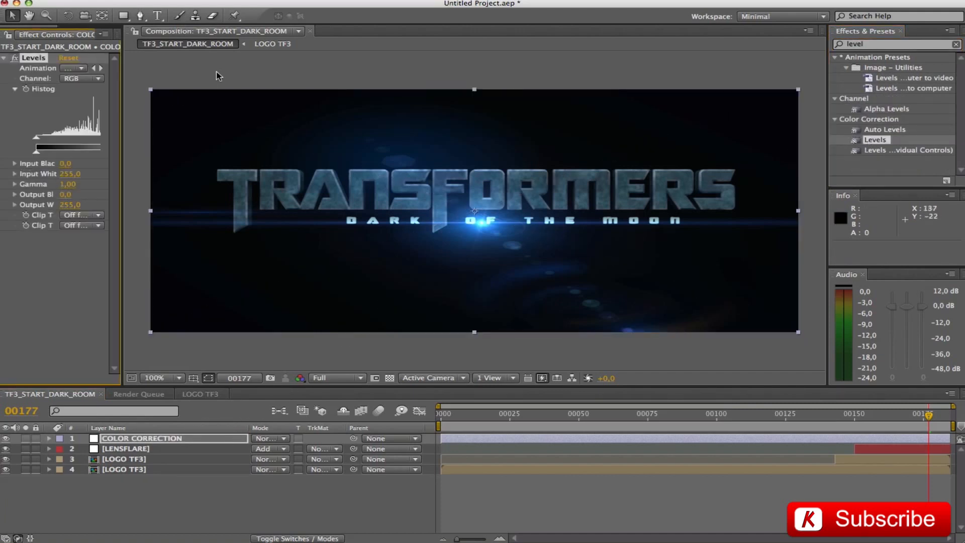
- Set the Levels Input White to 122 and move the COLOR CORRECTION layer between the two LOGO TF3 layers
drag(122, 73, 150, 72)
click(204, 378)
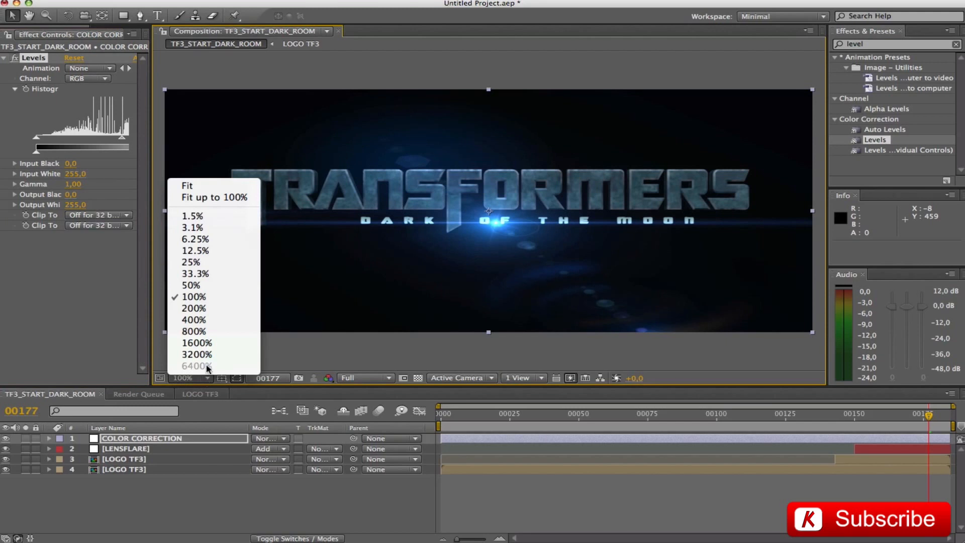
click(189, 185)
drag(153, 129, 253, 145)
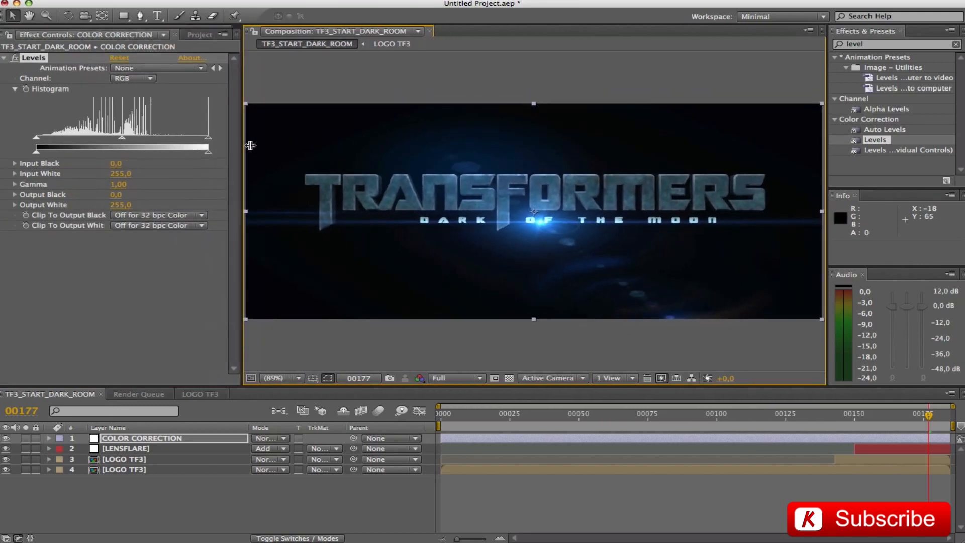
key(F2)
click(118, 174)
text(122)
key(Return)
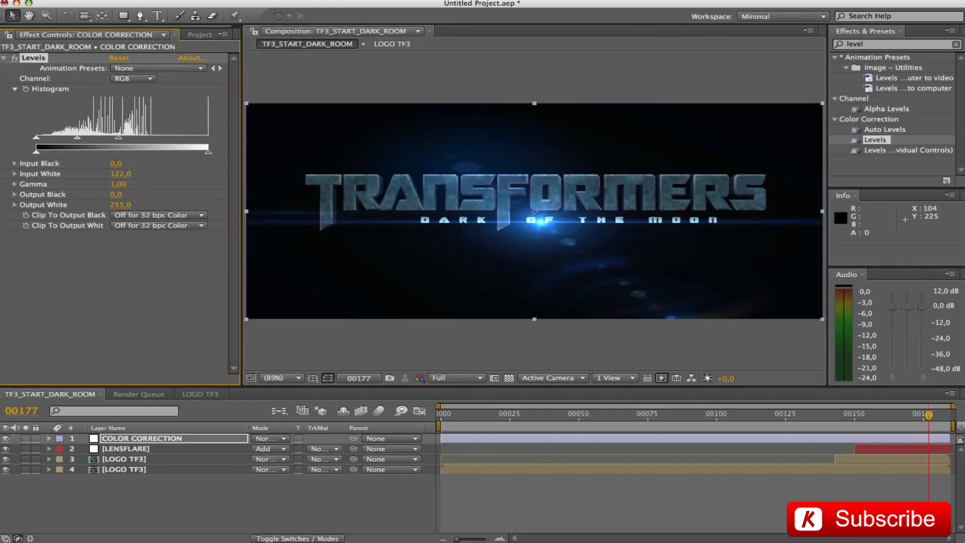
drag(172, 439, 174, 465)
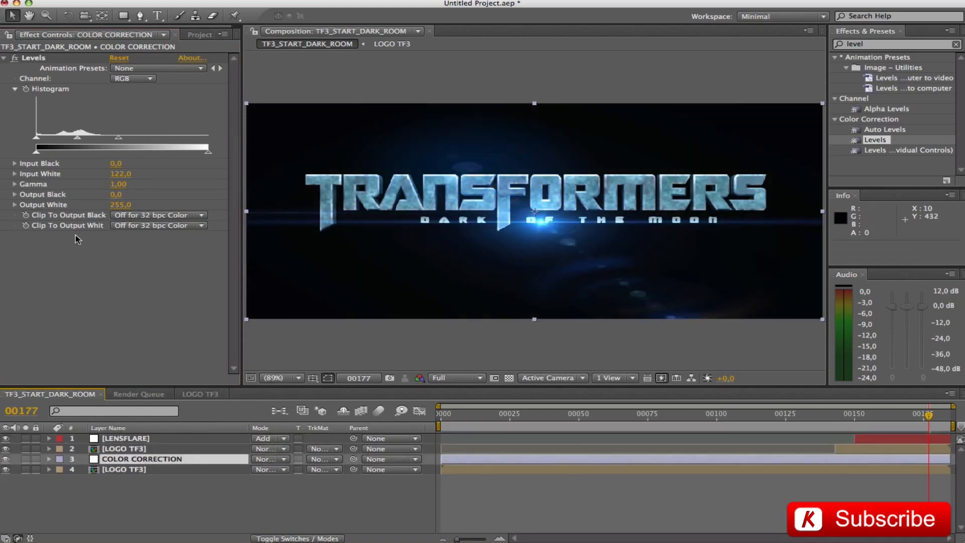
click(3, 57)
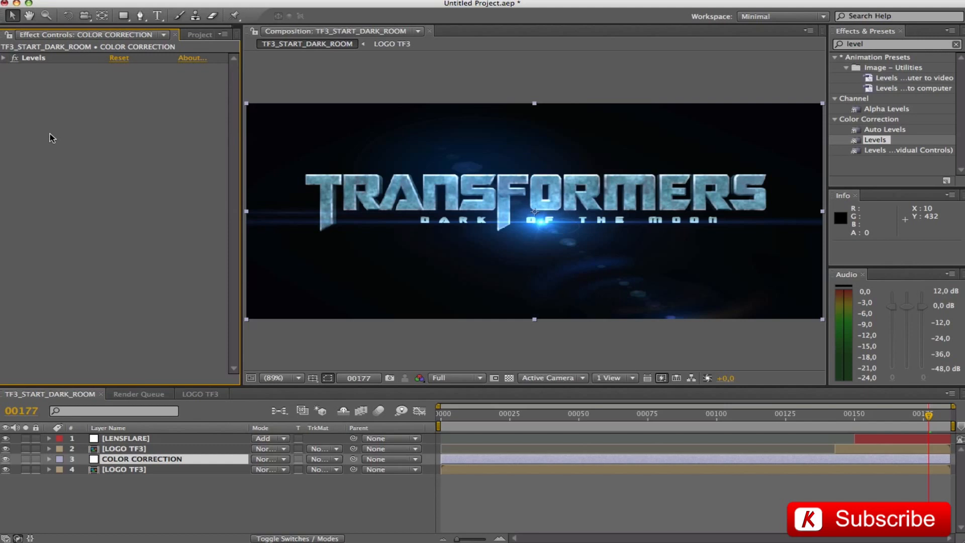
- Add a Brightness & Contrast effect to the COLOR CORRECTION layer with Brightness 7 and Contrast 33
double_click(882, 45)
text(bri)
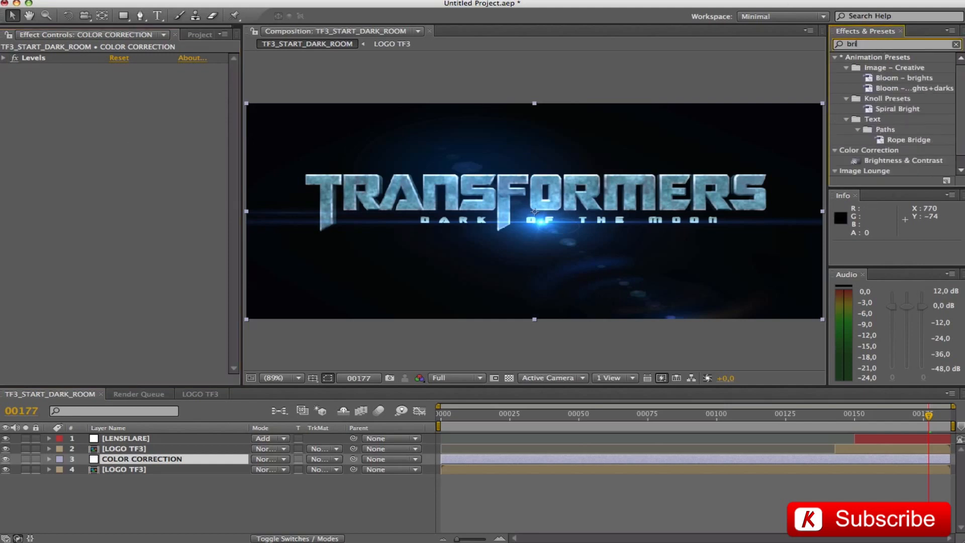
text(ght)
drag(885, 132, 110, 147)
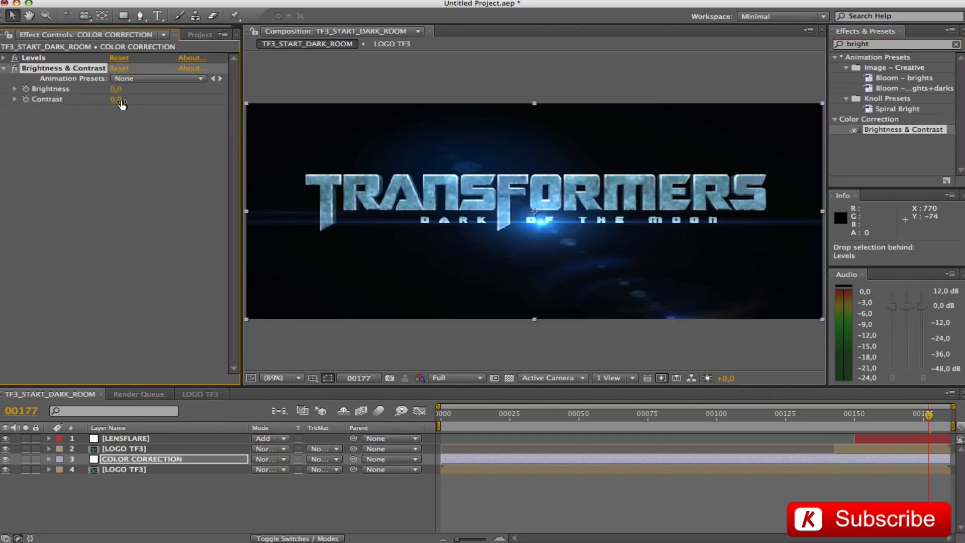
click(116, 89)
text(7)
key(Tab)
text(33)
key(Return)
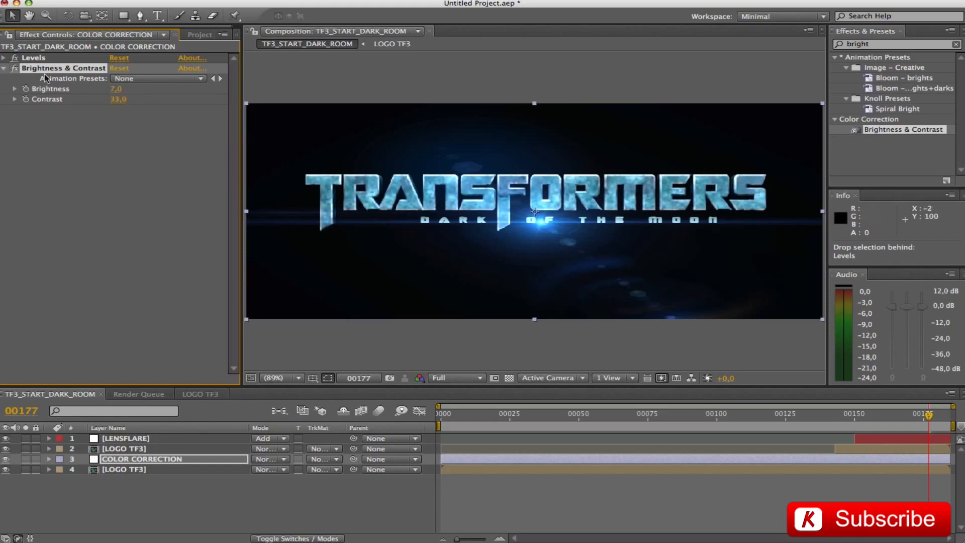
click(5, 68)
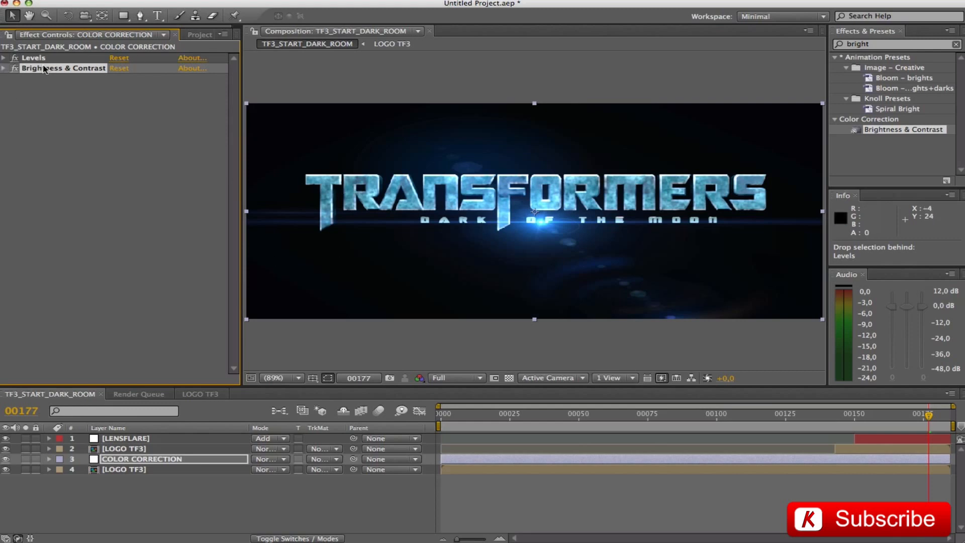
- Add the CC Color Offset effect to the COLOR CORRECTION layer and place it between Levels and Brightness & Contrast
click(864, 45)
text(color off)
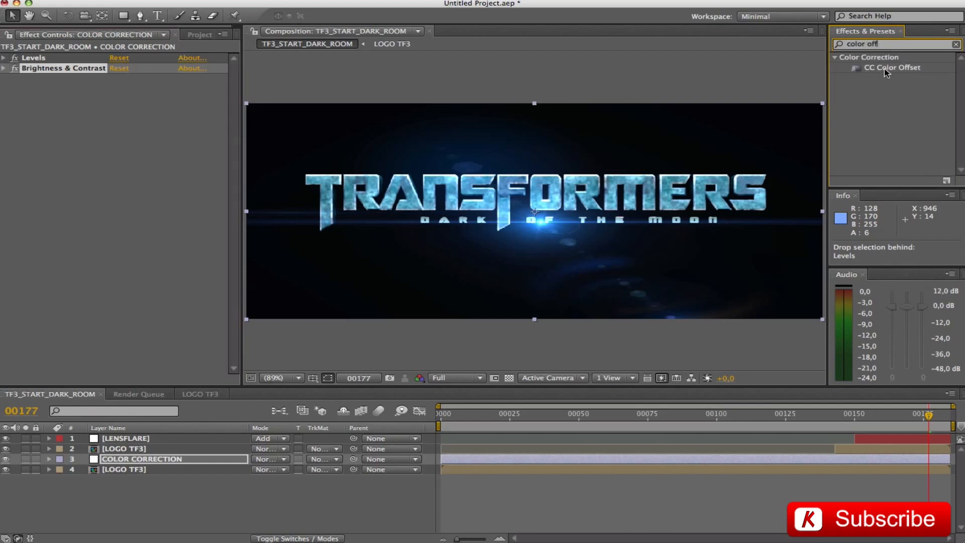
drag(887, 73, 143, 134)
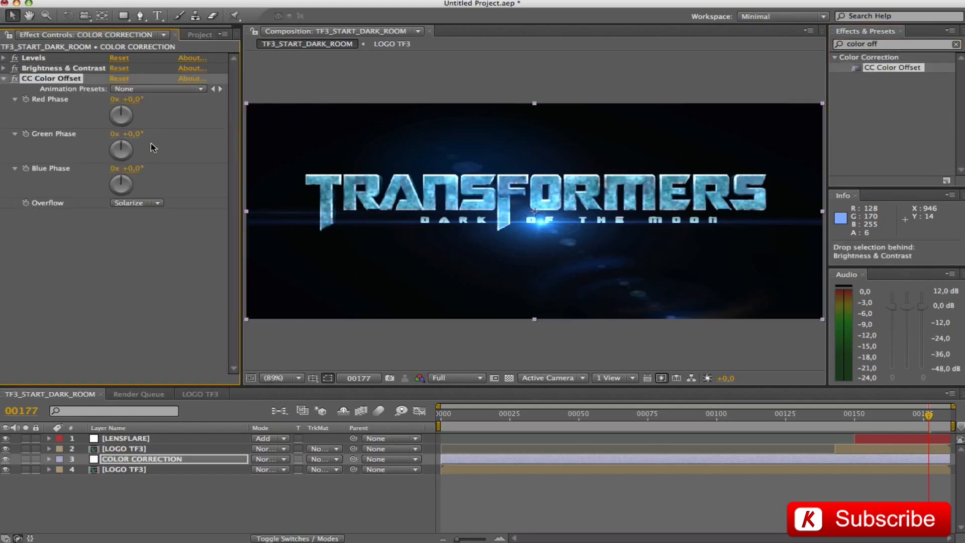
drag(59, 80, 59, 69)
- Set the CC Color Offset phases to Red 14°, Green -7° and Blue -27°
click(130, 89)
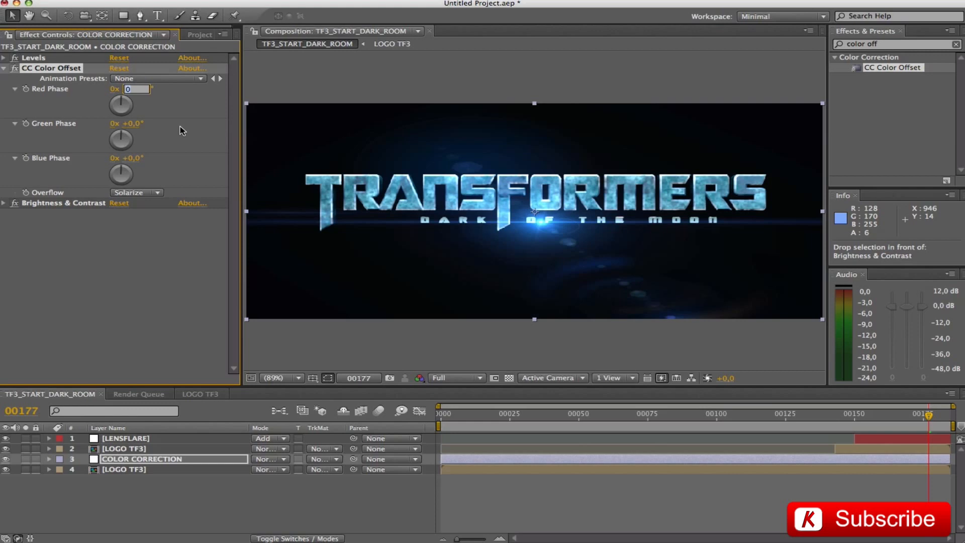
key(Tab)
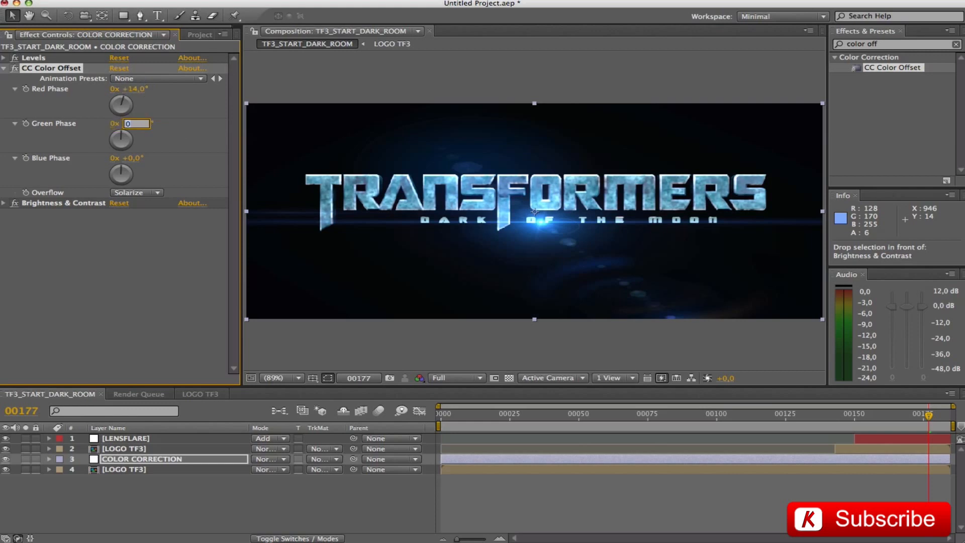
key(Tab)
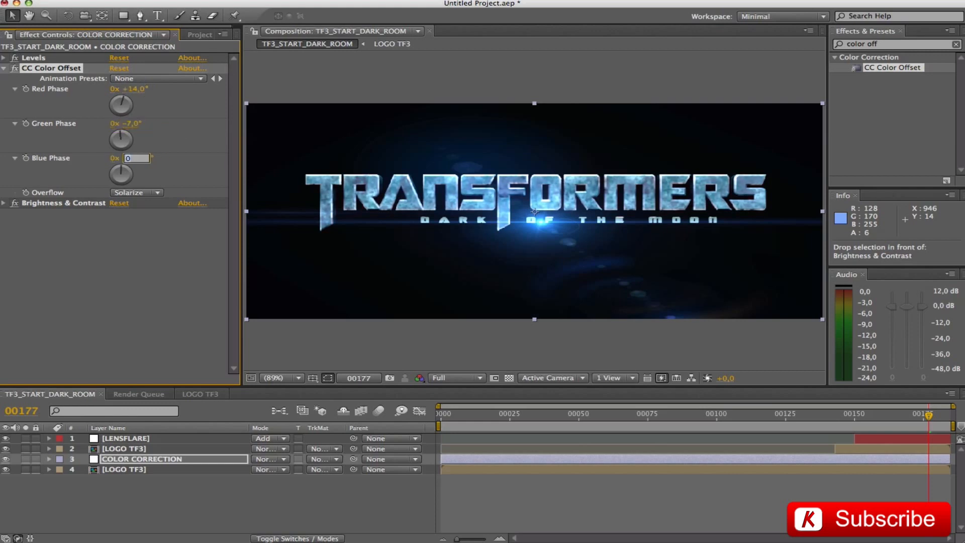
text(-27)
key(Return)
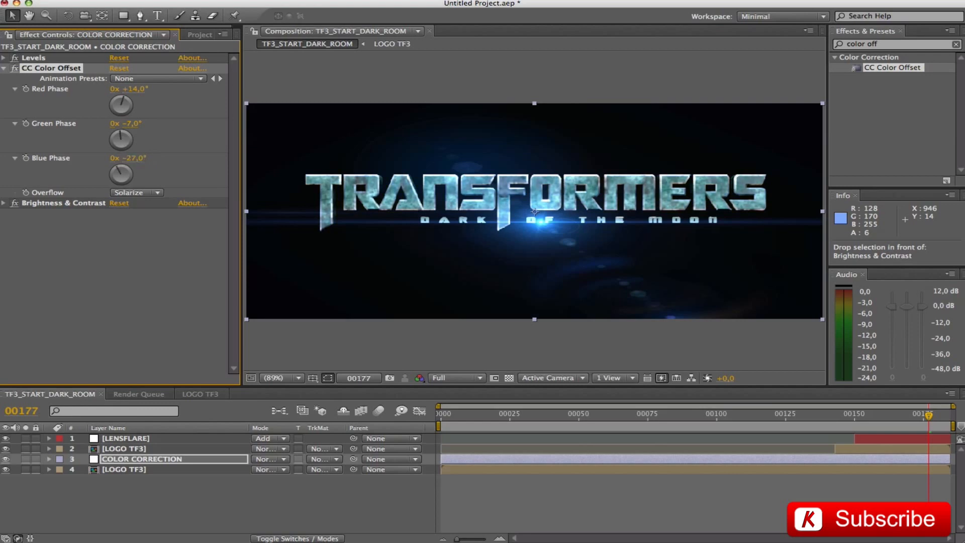
click(4, 68)
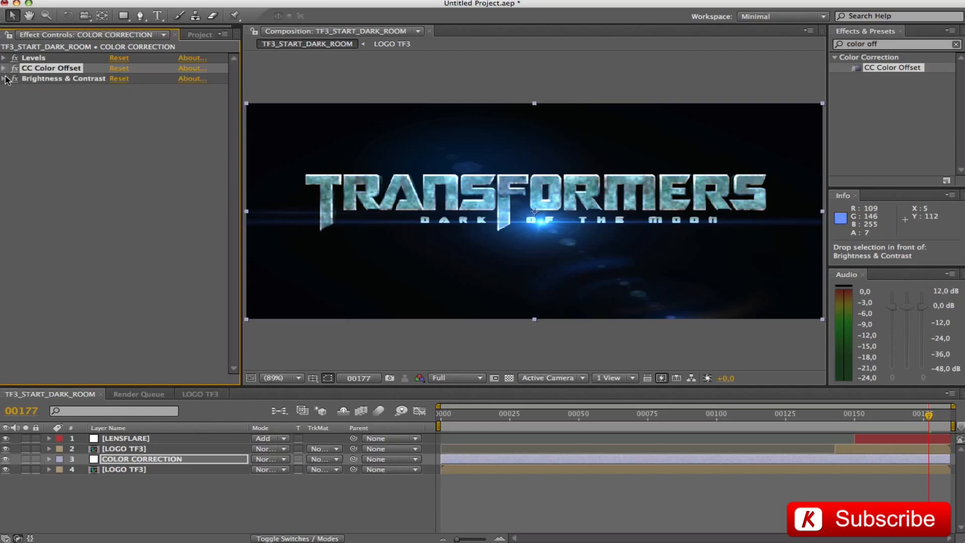
click(109, 129)
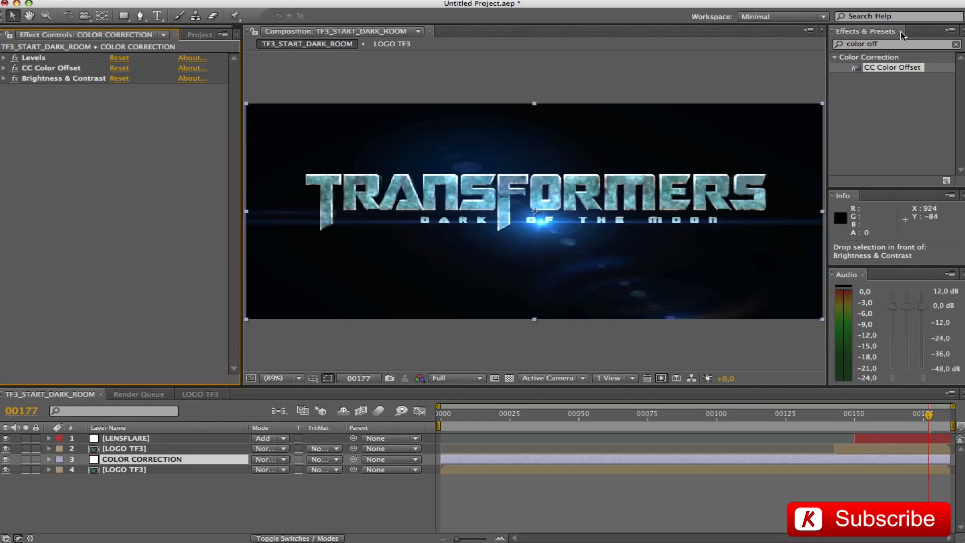
- Add the Exposure color correction effect below Brightness & Contrast on the COLOR CORRECTION layer
click(891, 48)
click(890, 48)
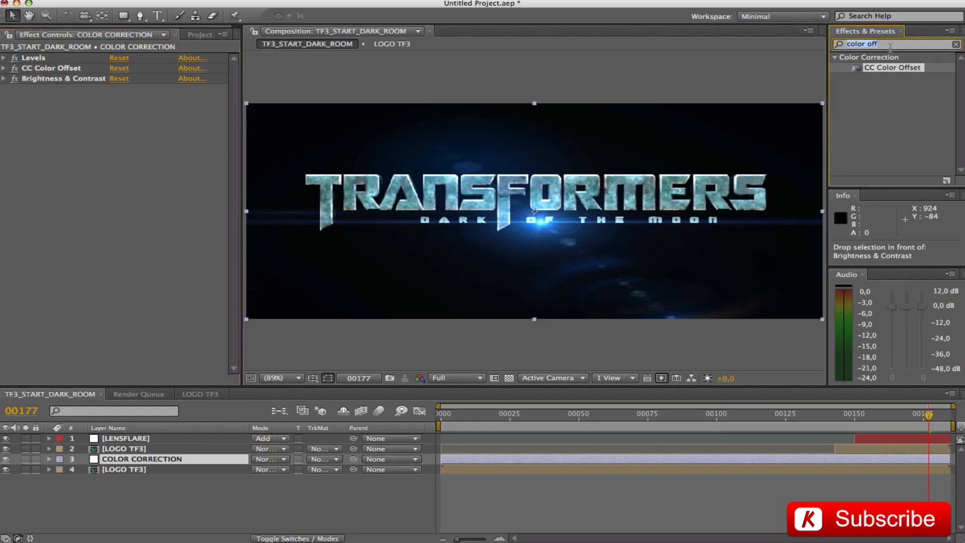
text(expo)
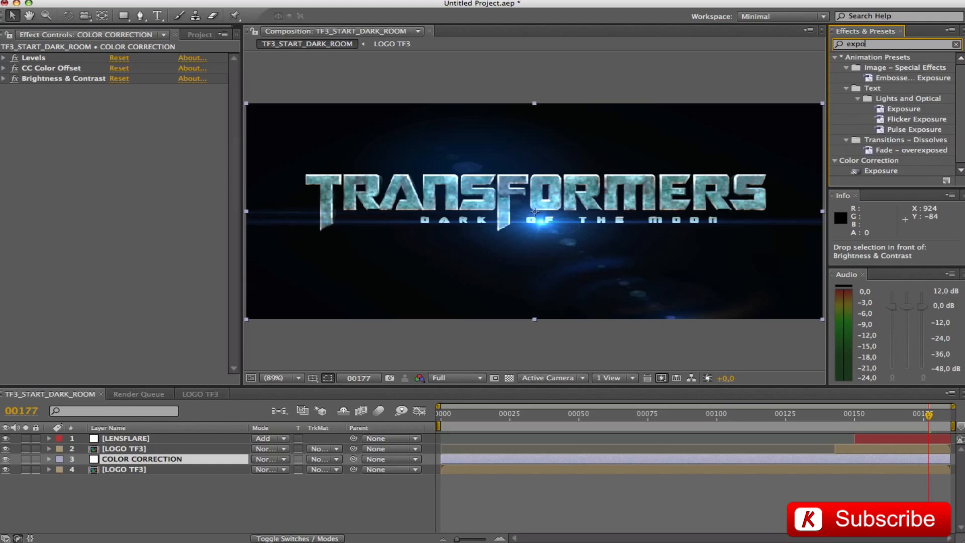
drag(877, 174, 151, 121)
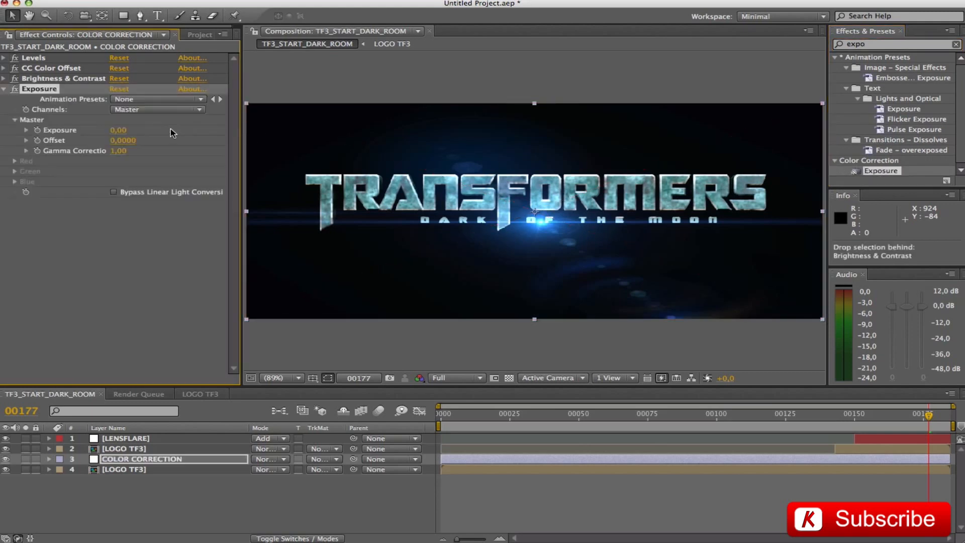
- Set the Exposure effect's master Exposure to -0,40 and Gamma Correction to 0,70
click(119, 130)
text(0)
text(-0)
key(Tab)
key(Tab)
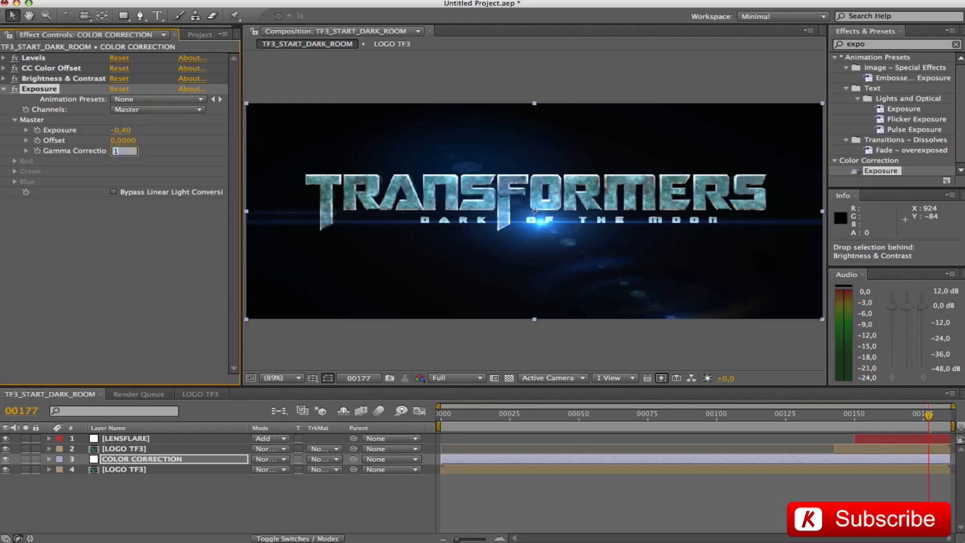
text(0,7)
key(Return)
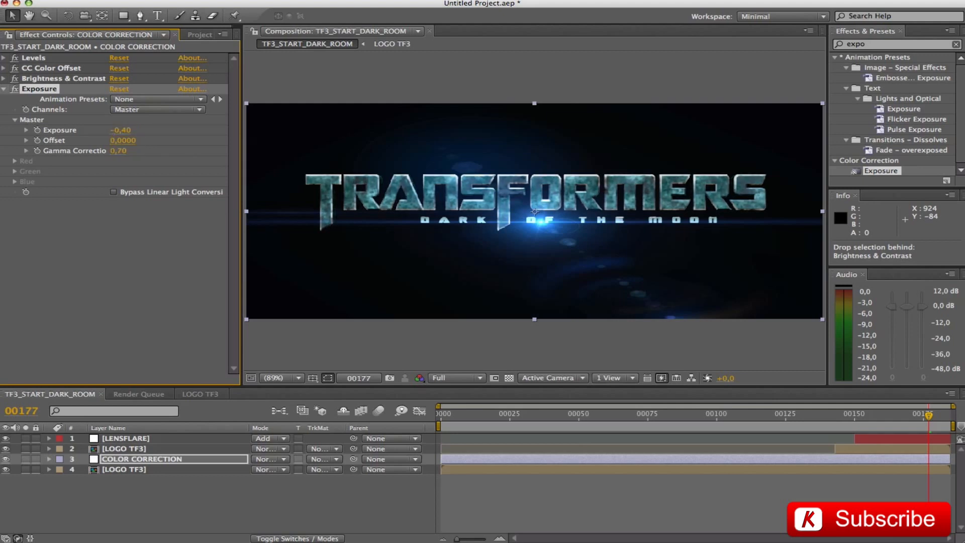
click(4, 90)
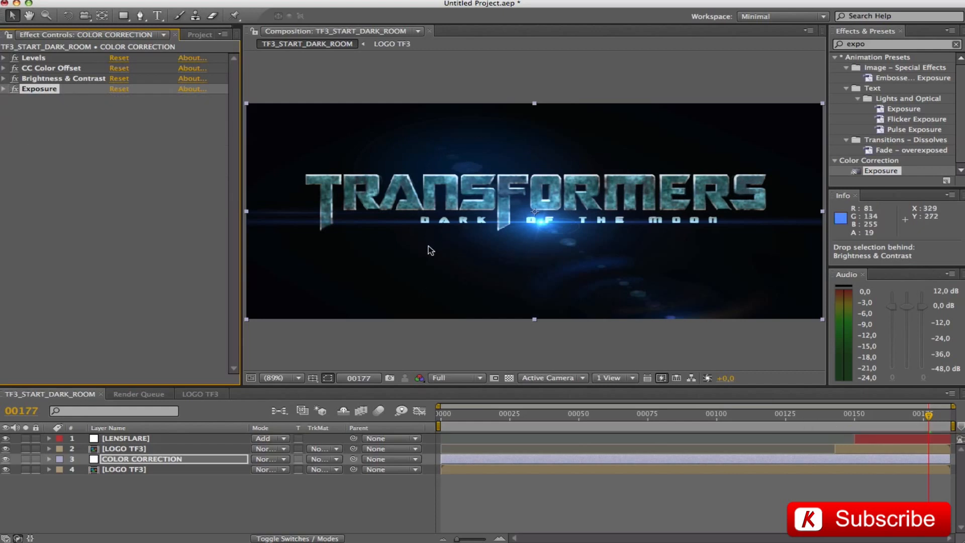
- Compare the logo with the COLOR CORRECTION layer hidden and shown, and preview the graded animation from an earlier frame
click(6, 459)
click(6, 459)
click(6, 459)
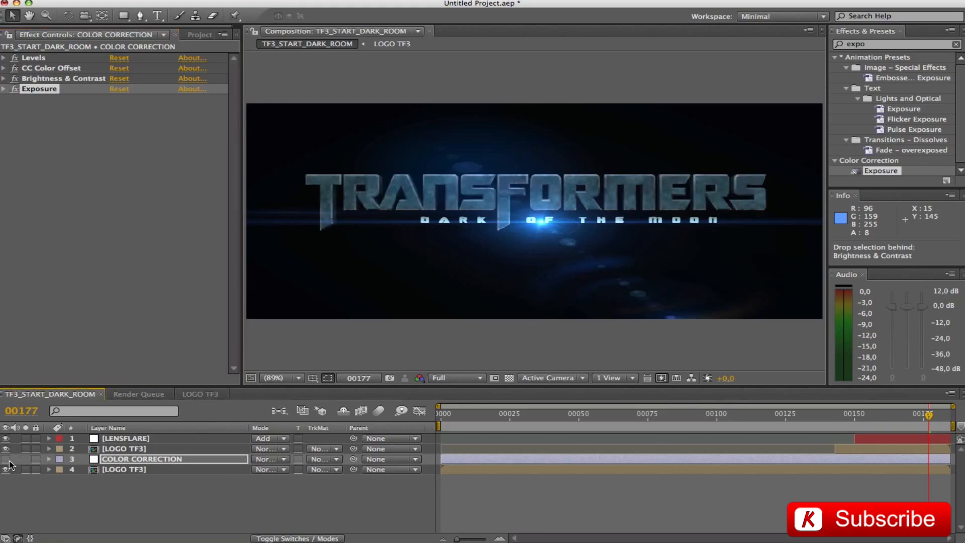
click(6, 459)
drag(924, 416, 562, 412)
key(space)
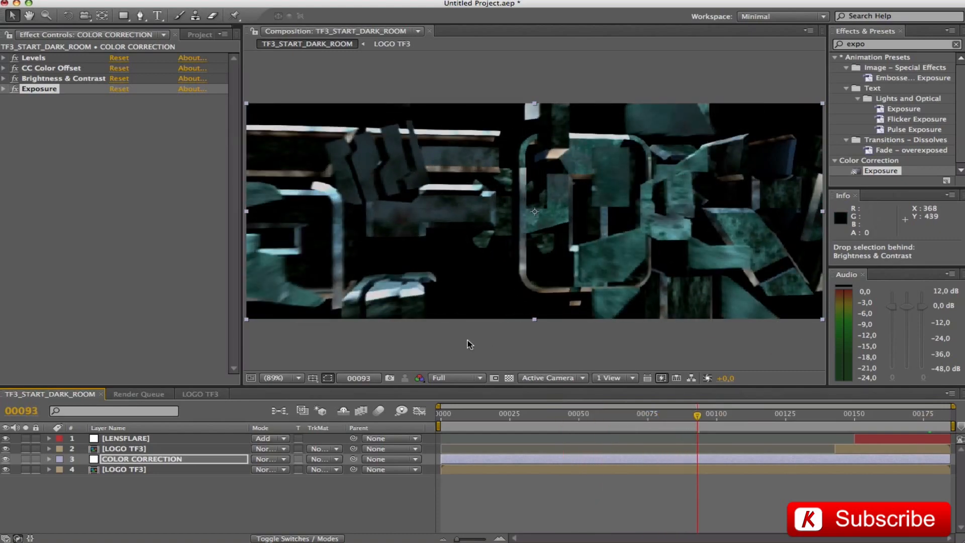
- Duplicate the COLOR CORRECTION layer and delete every effect except Levels from the copy
click(145, 463)
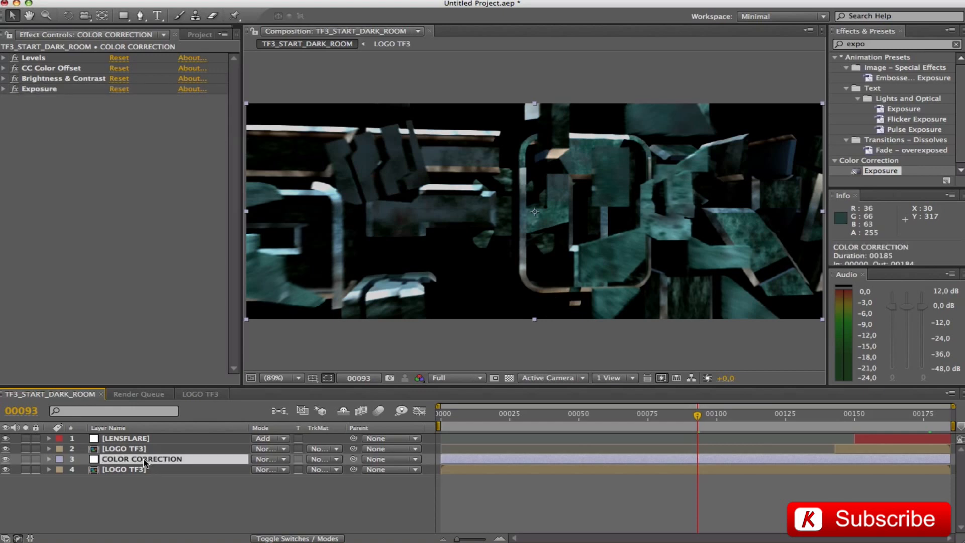
key(super+d)
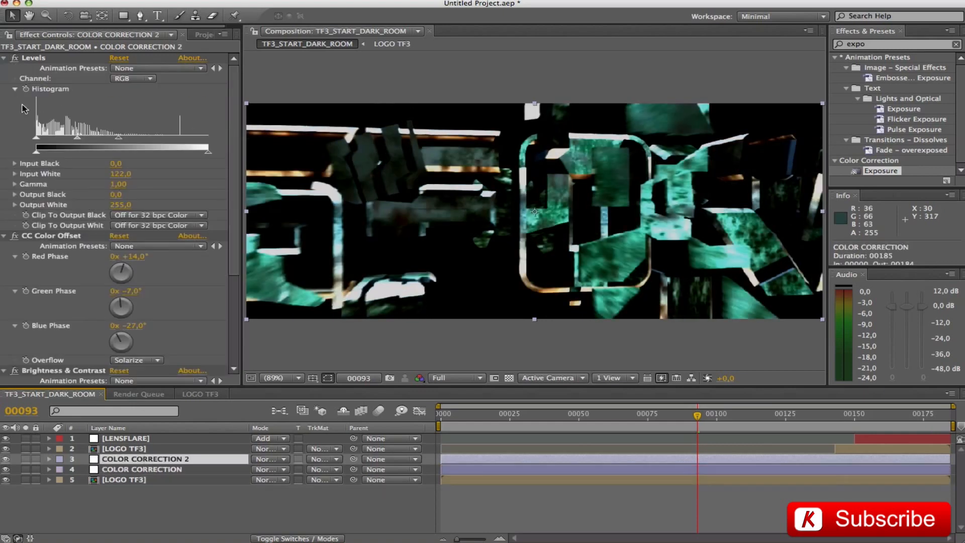
click(3, 58)
click(4, 68)
click(3, 78)
click(7, 89)
click(50, 68)
shift+click(39, 89)
key(Delete)
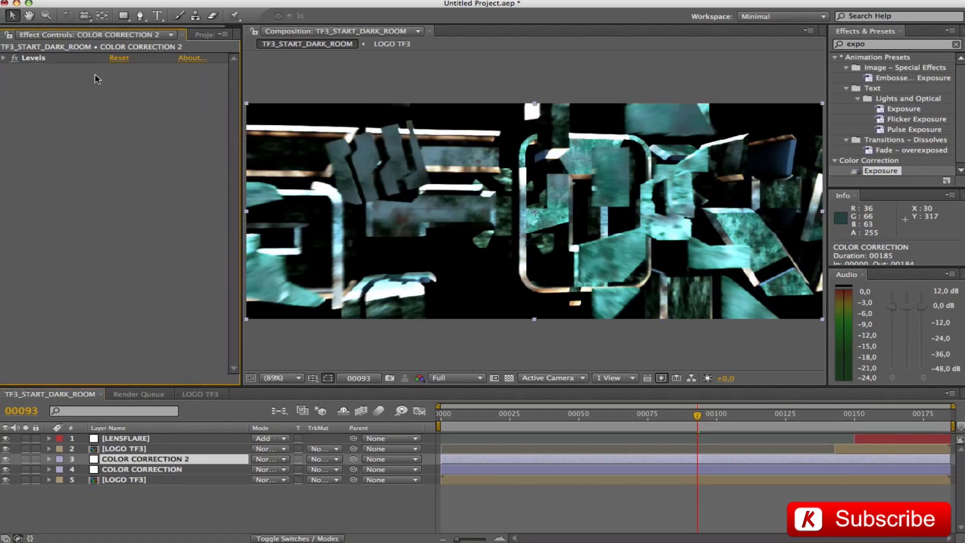
- Reset the Levels effect on COLOR CORRECTION 2 and set its Gamma to 0,78
click(120, 58)
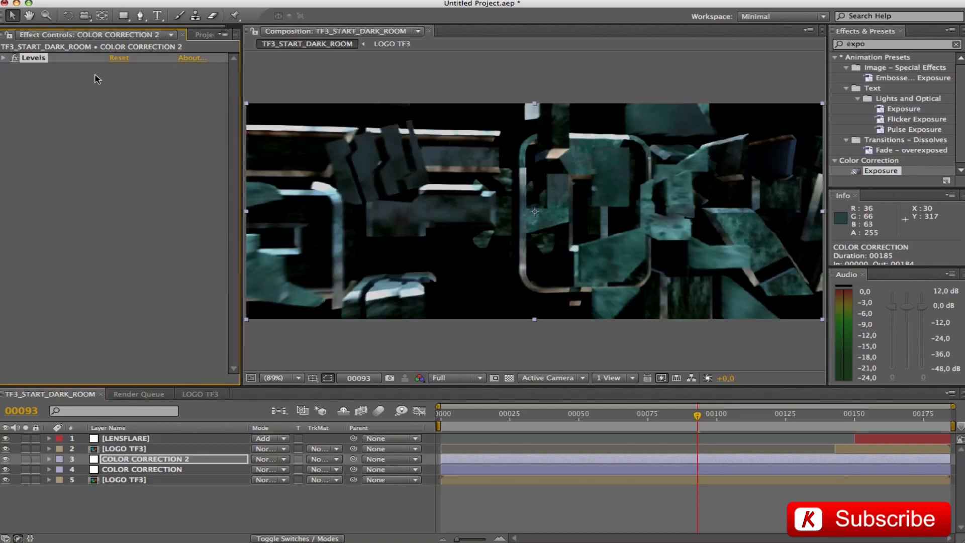
click(4, 58)
click(116, 184)
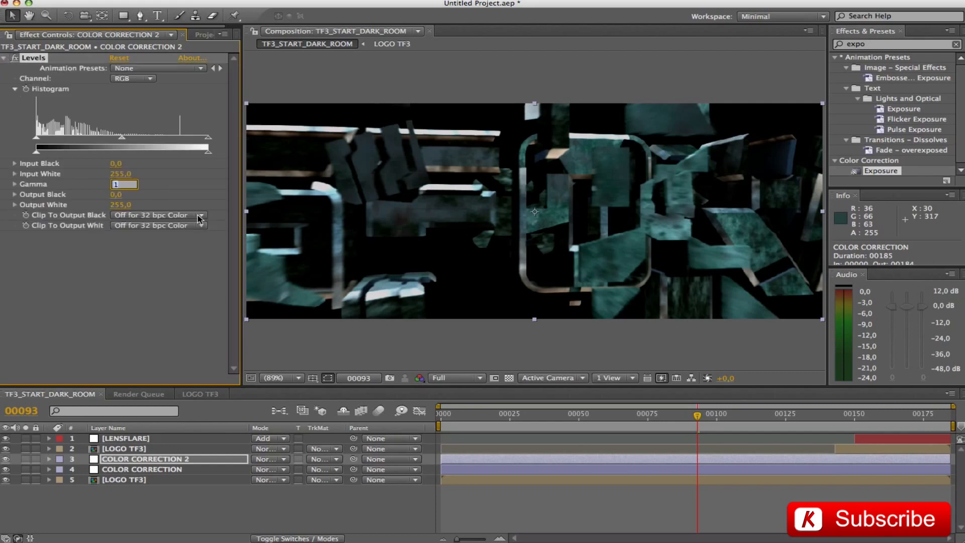
text(0,78)
key(Return)
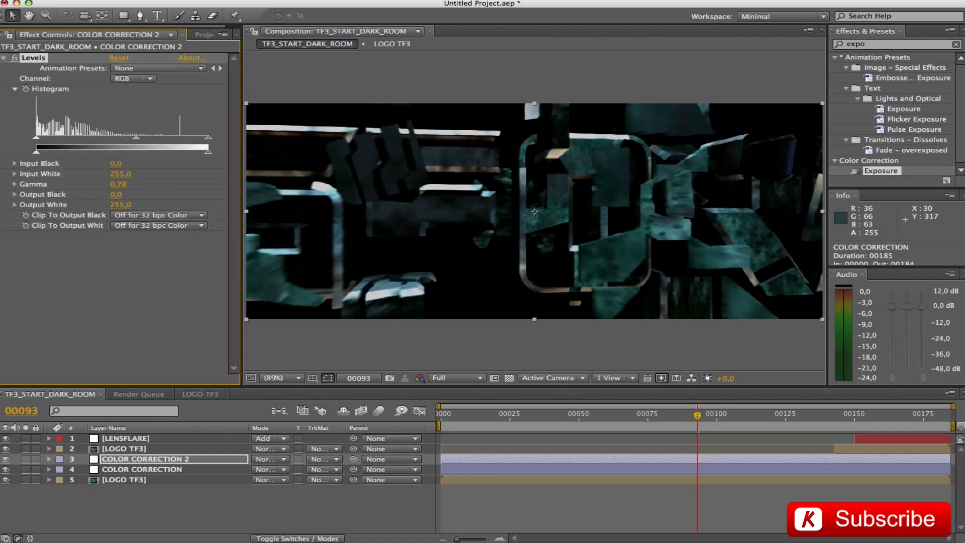
- Set the COLOR CORRECTION 2 layer's blending mode to Add and trim its end to frame 97
click(203, 461)
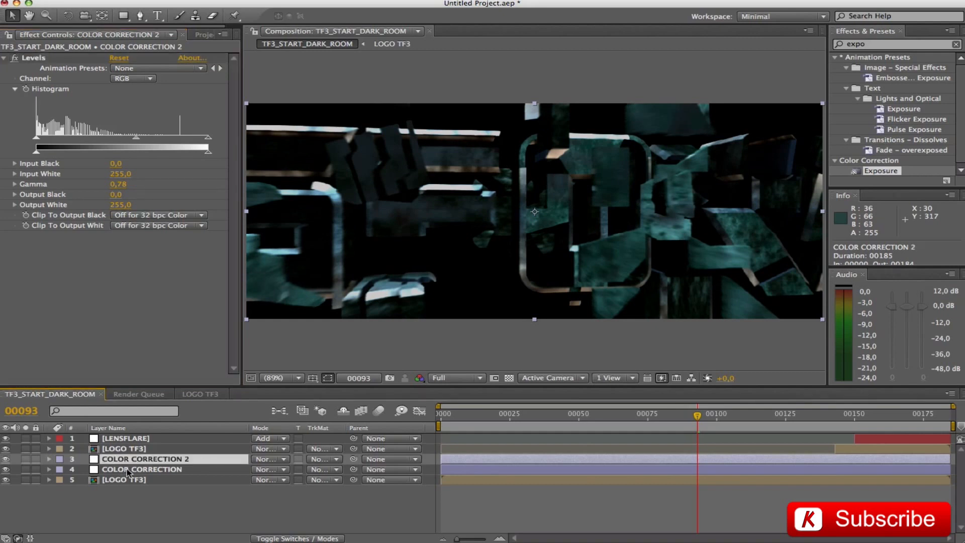
click(257, 460)
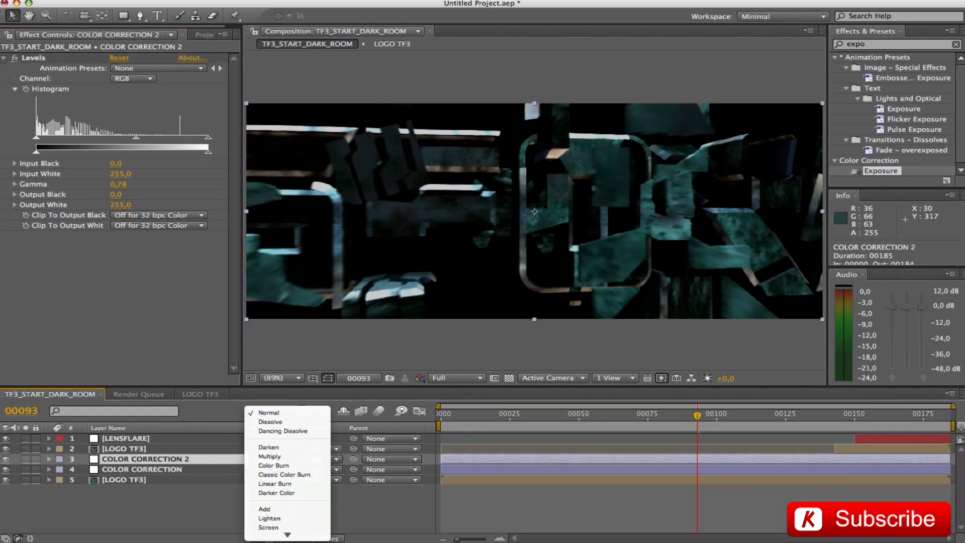
click(284, 464)
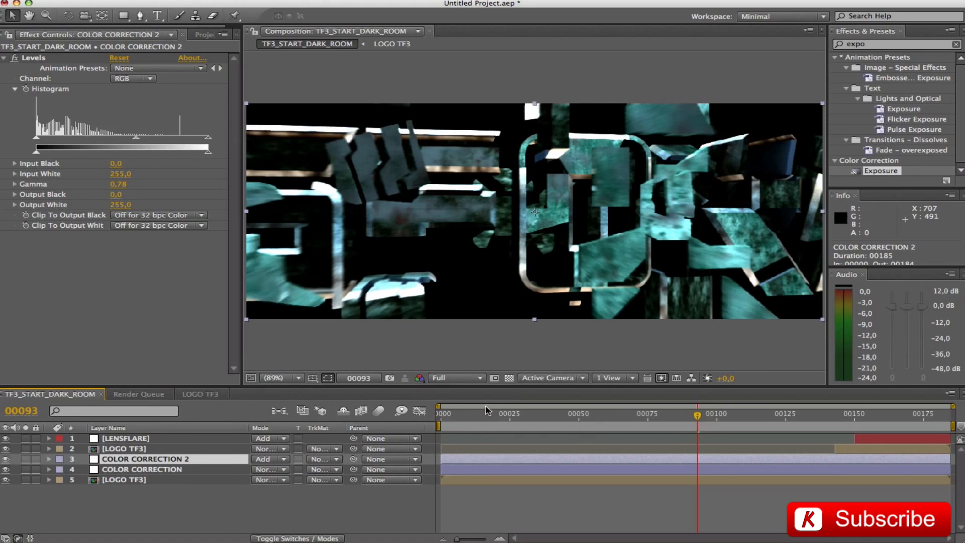
click(21, 412)
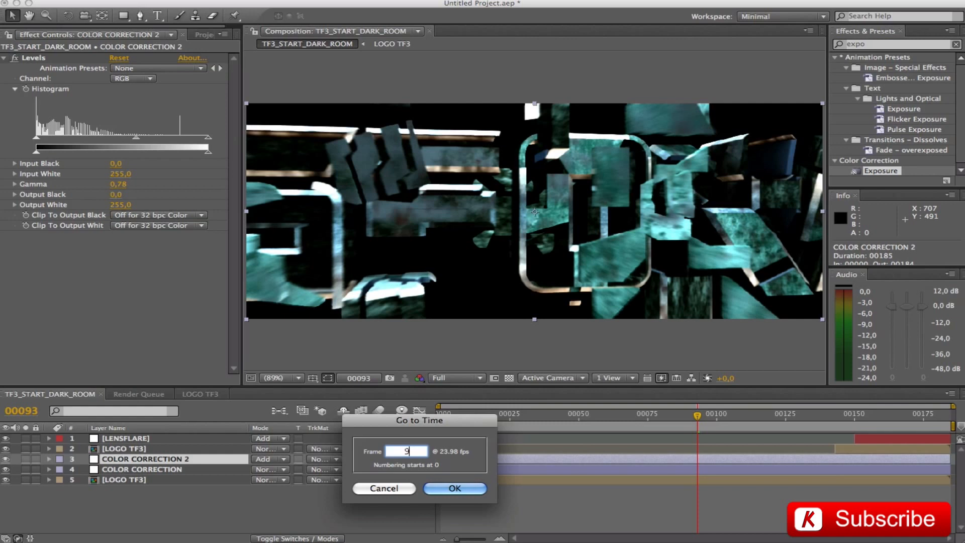
text(97)
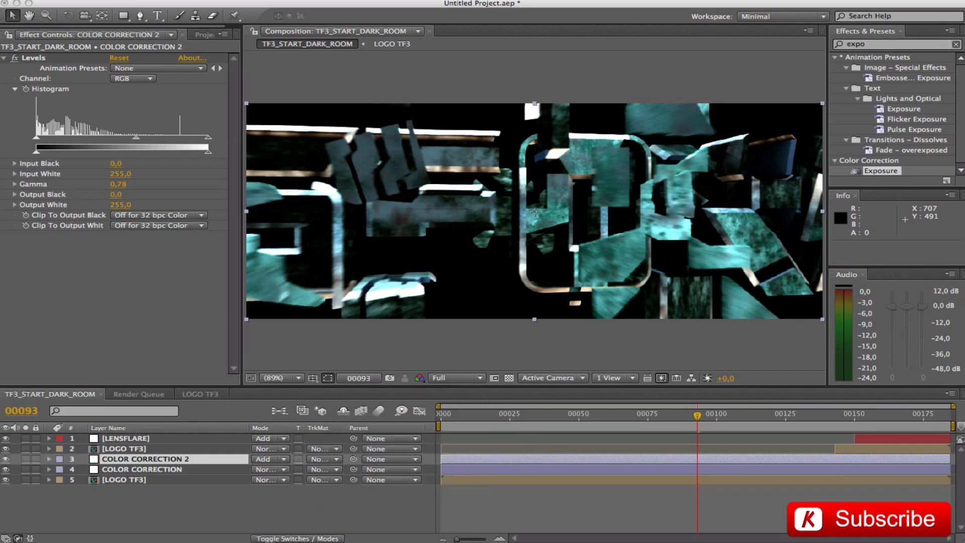
key(Return)
drag(948, 458, 720, 461)
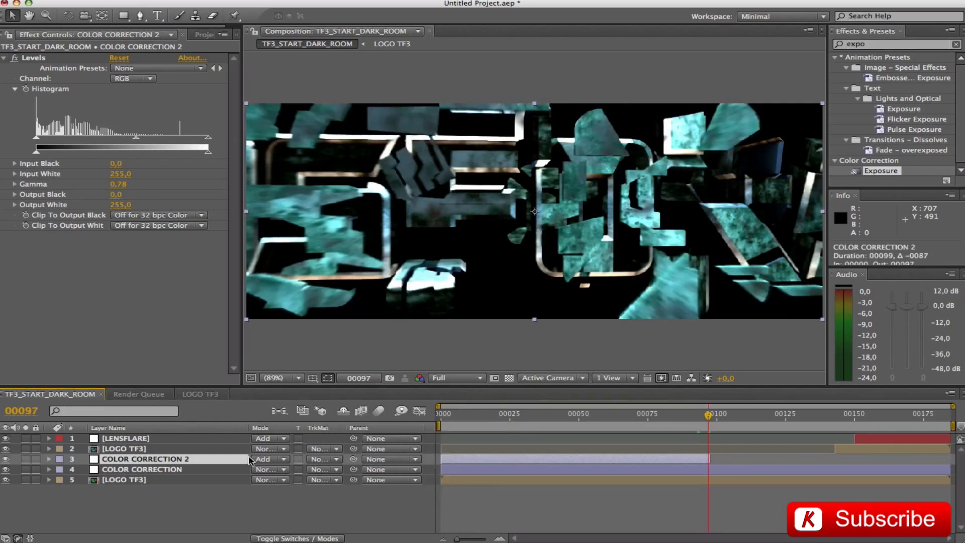
- Keyframe COLOR CORRECTION 2's Opacity at 100% on frame 40 and 0% on frame 97
key(t)
click(84, 470)
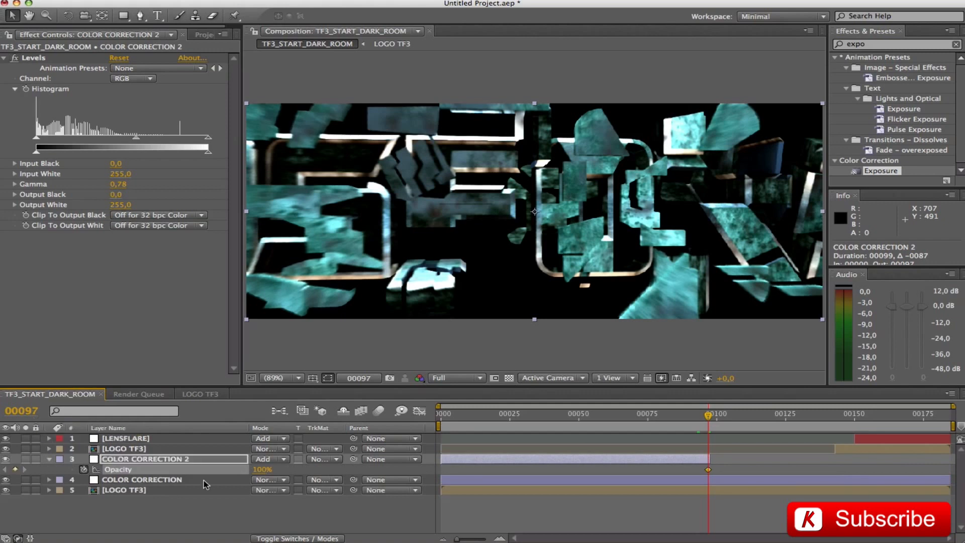
drag(259, 470, 69, 470)
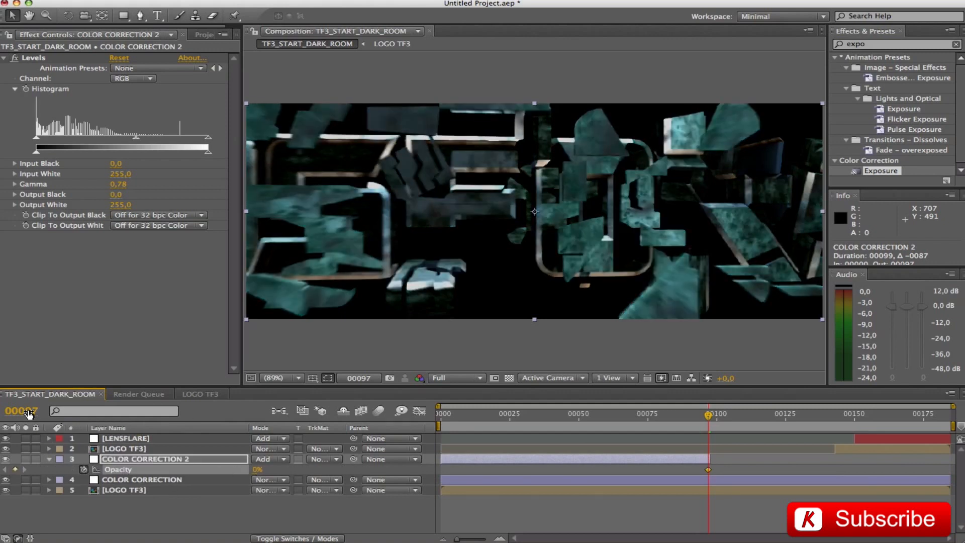
click(28, 413)
text(40)
key(Return)
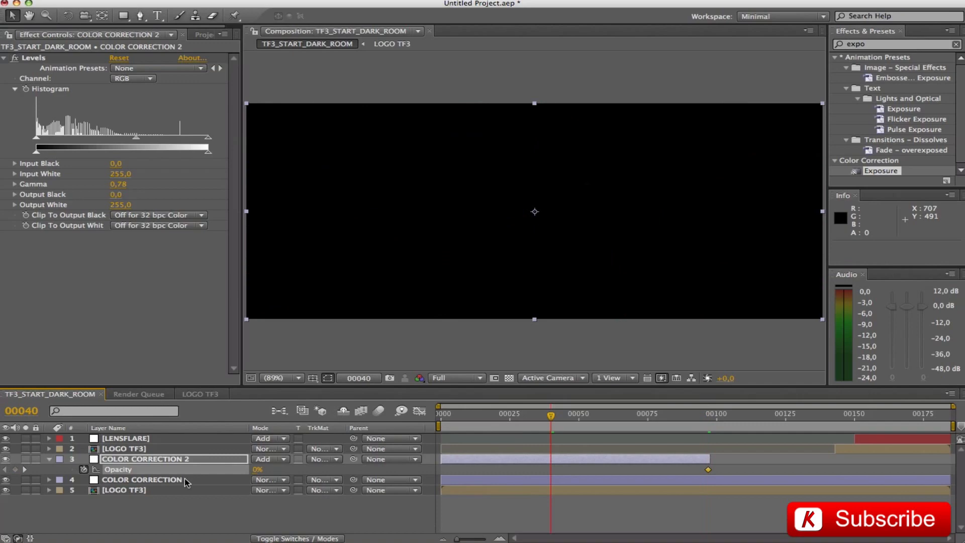
drag(258, 470, 417, 470)
drag(551, 415, 918, 422)
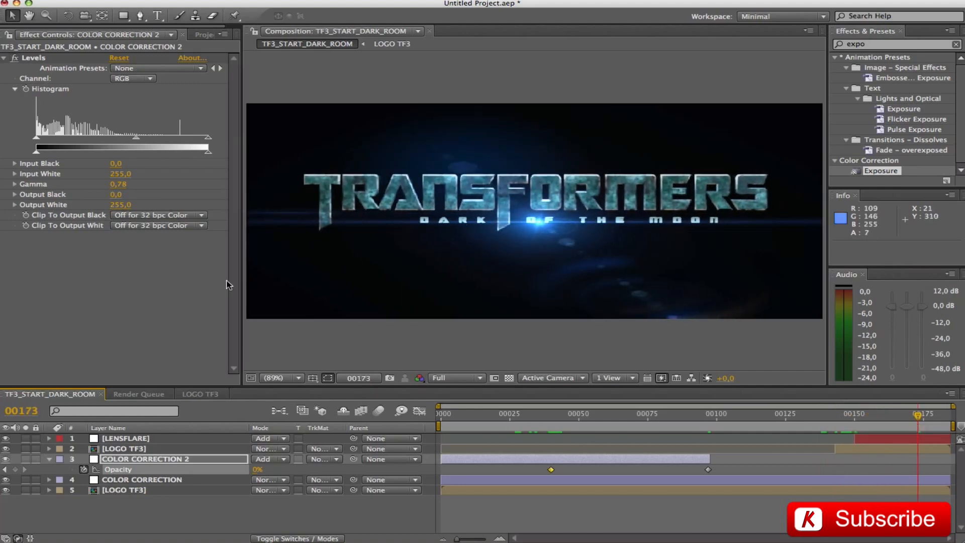
click(50, 460)
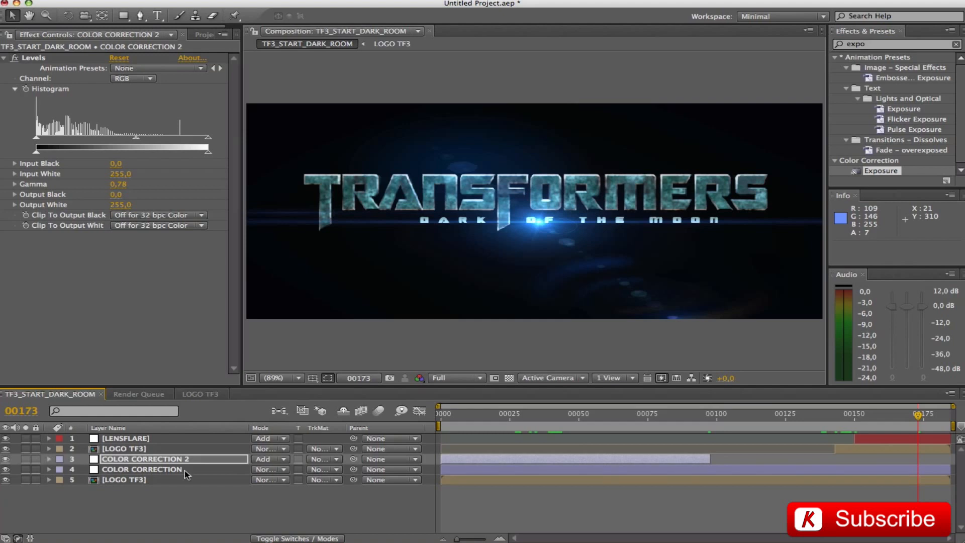
- Apply a Levels effect to the upper LOGO TF3 subtitle layer and set its Input White to 194
click(111, 449)
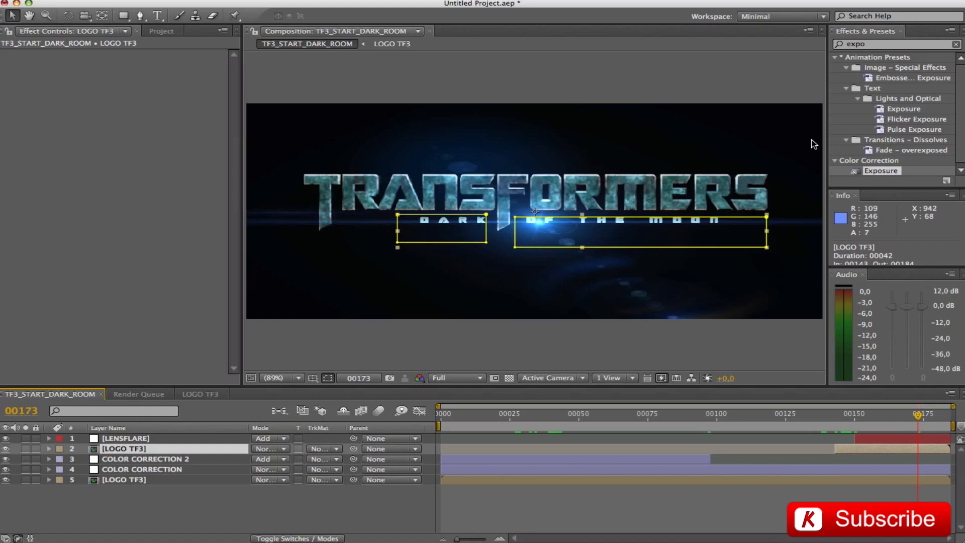
click(898, 45)
text(level)
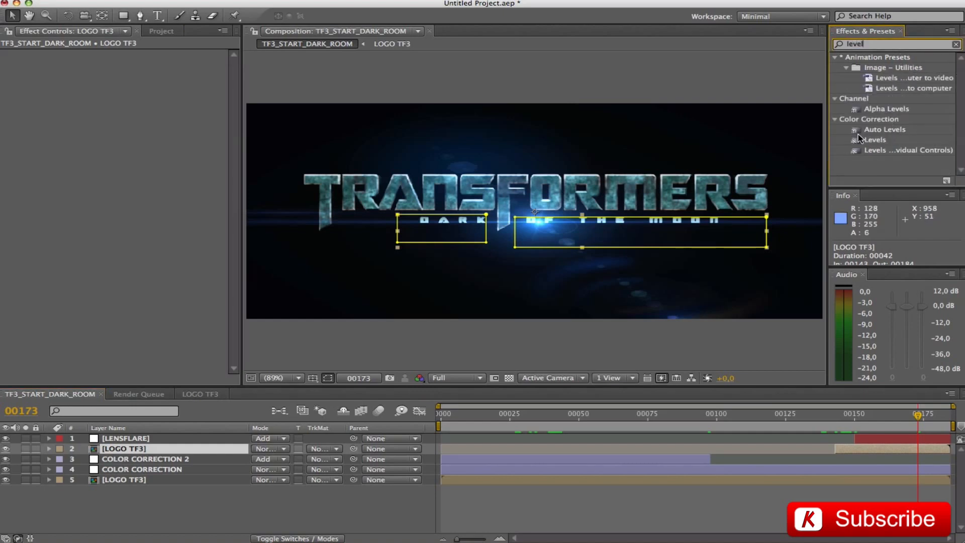
drag(859, 140, 123, 452)
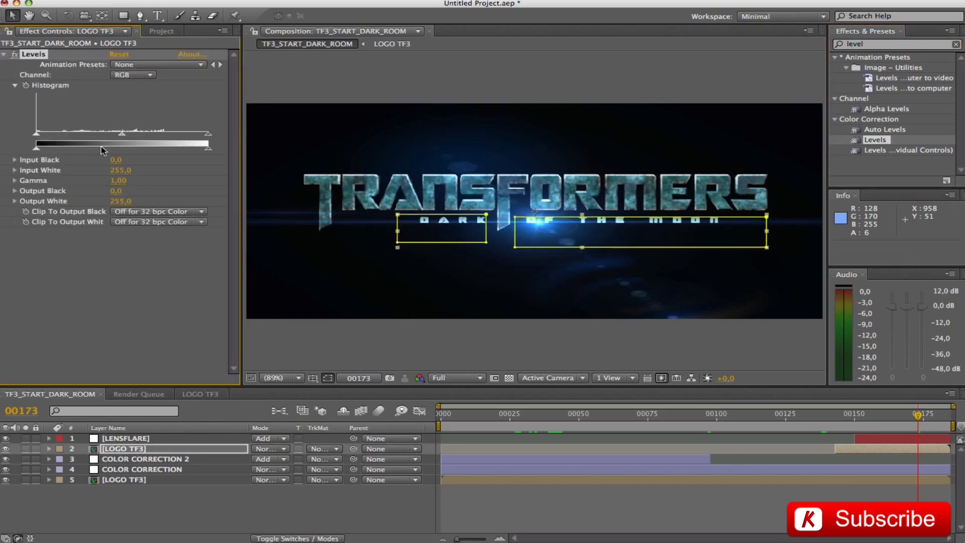
click(120, 171)
text(194)
key(Return)
- Hide the layer and mask outlines in the composition view and preview the animation
key(super+shift+h)
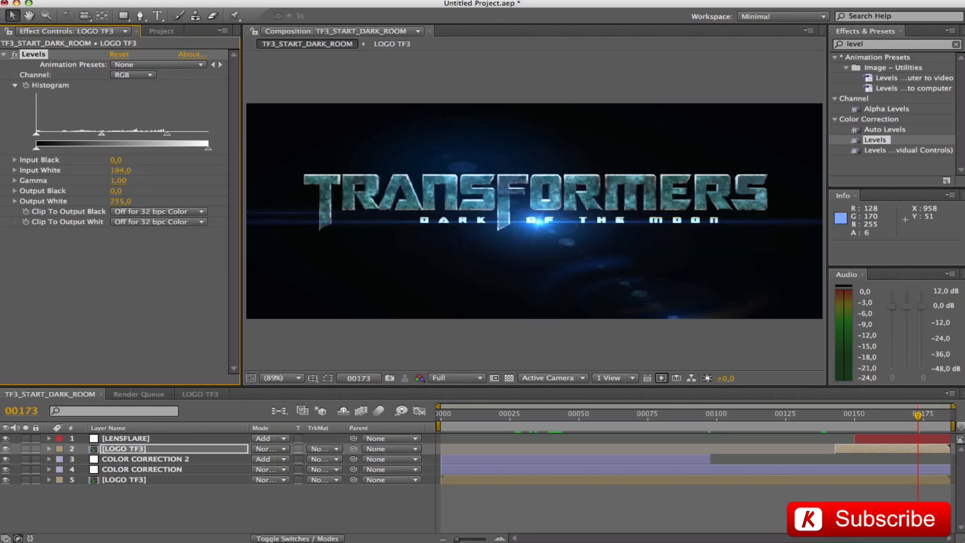
key(space)
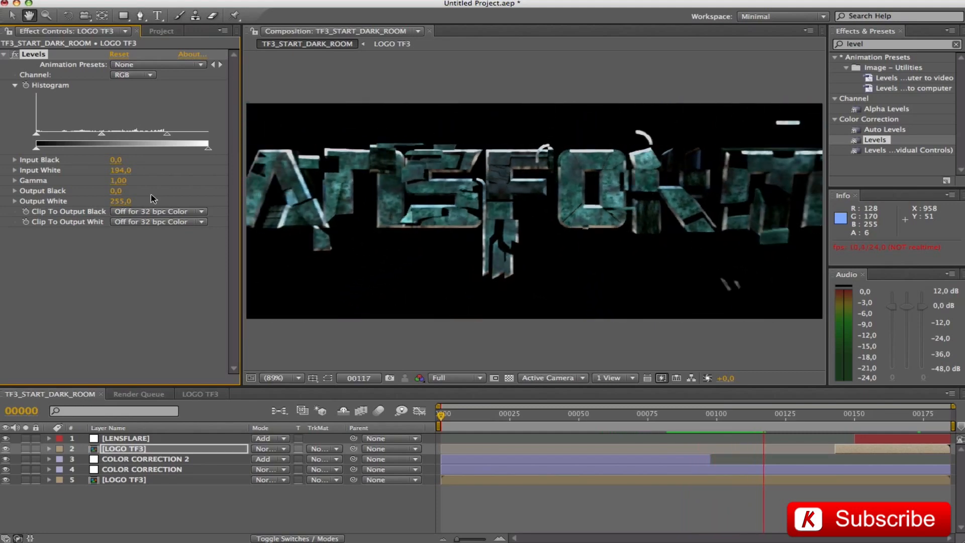
key(space)
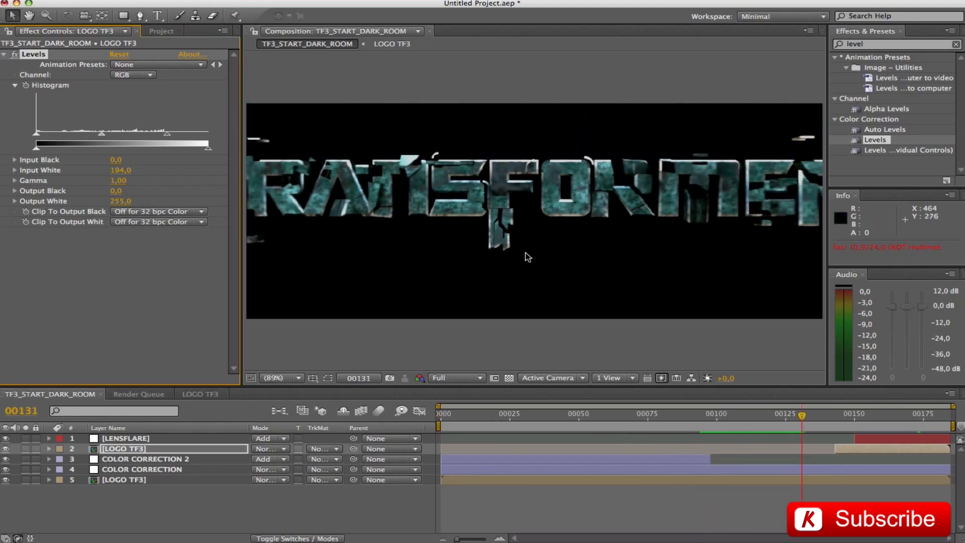
drag(802, 416, 596, 415)
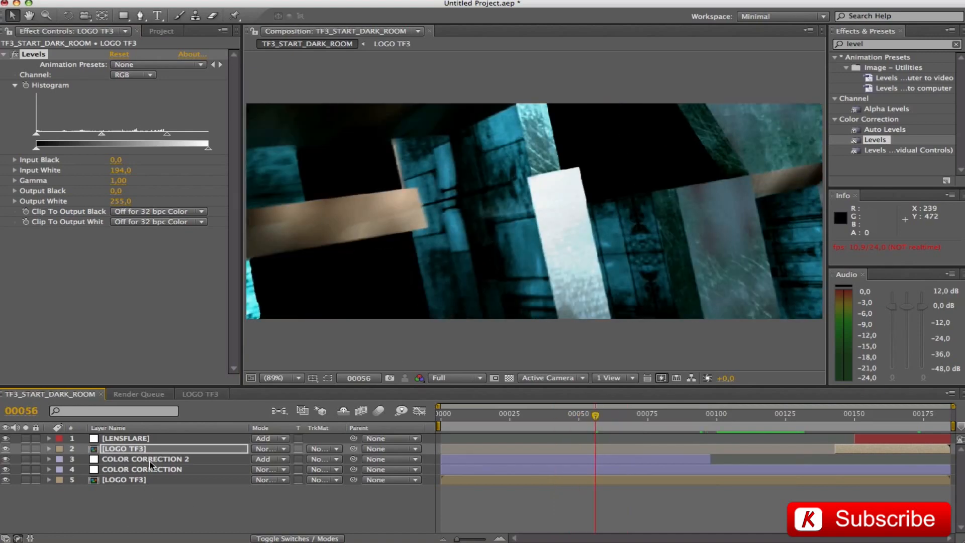
- Set COLOR CORRECTION 2's Opacity keyframe at frame 40 to 72%
click(151, 460)
click(15, 413)
text(40)
key(Return)
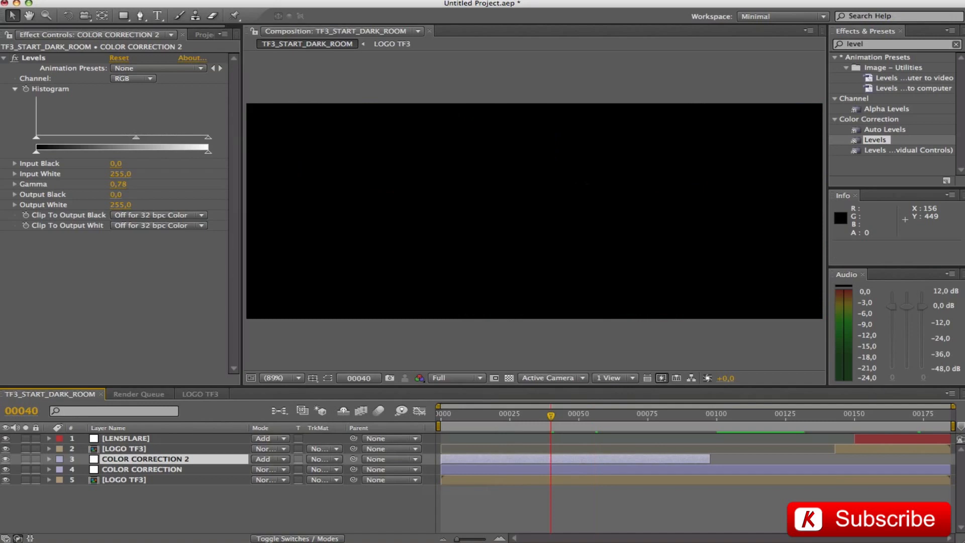
key(t)
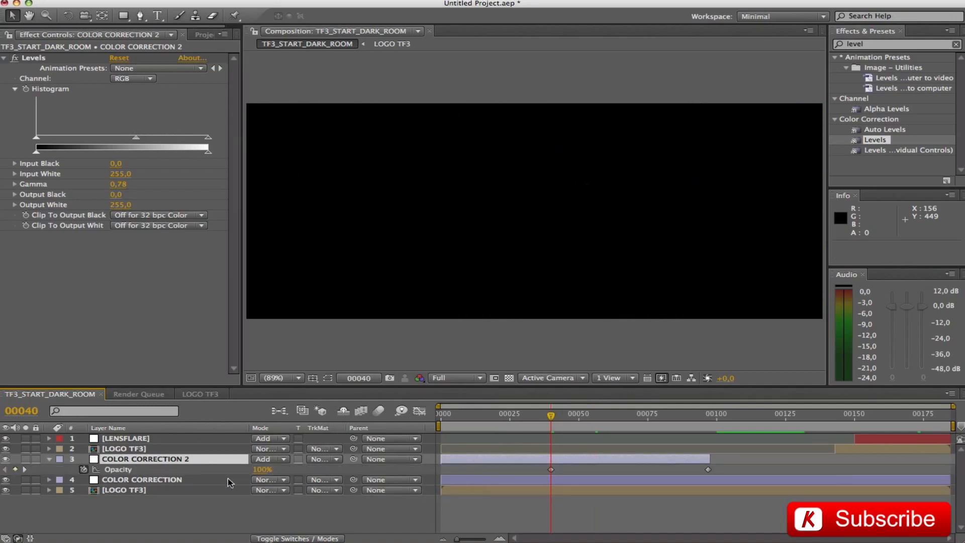
click(263, 470)
text(72)
key(Return)
mouse_move(547, 418)
mouse_down()
mouse_move(518, 418)
mouse_move(579, 425)
mouse_move(552, 415)
mouse_up()
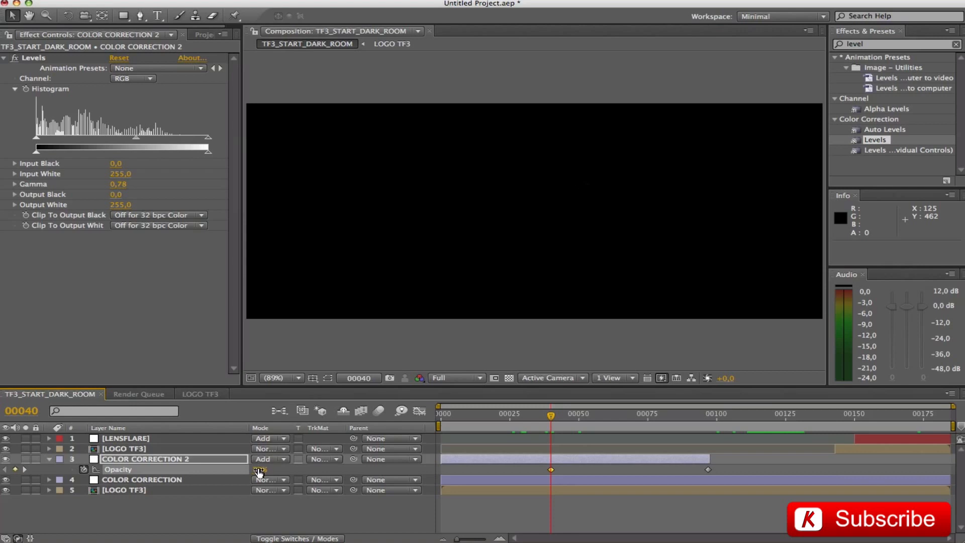
- Add a 4% Opacity keyframe to COLOR CORRECTION 2 at frame 39 and preview the animation
click(31, 416)
text(39)
key(Return)
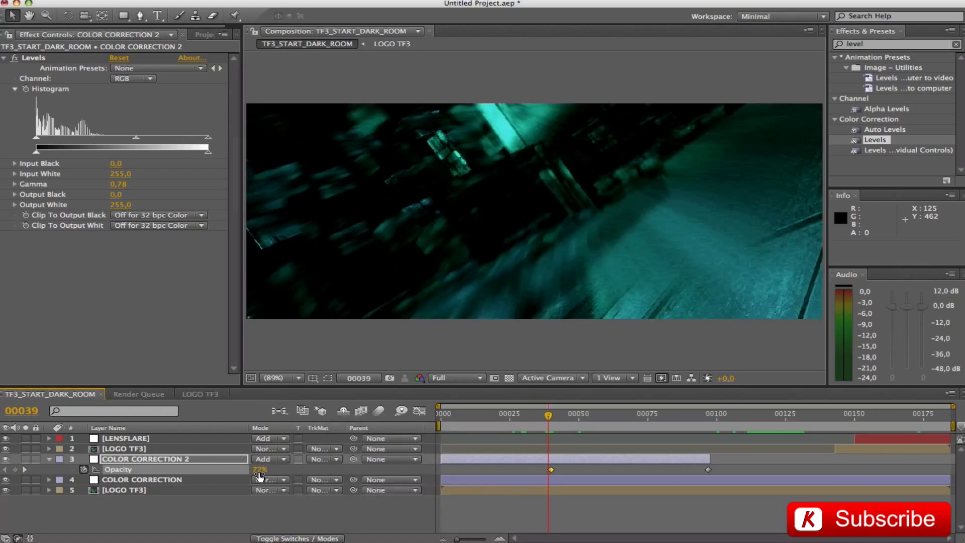
click(5, 469)
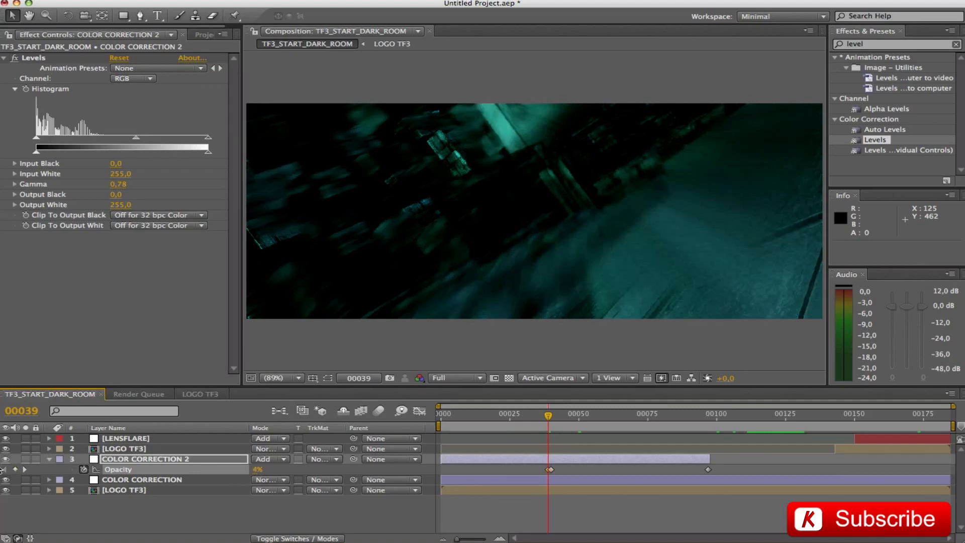
key(space)
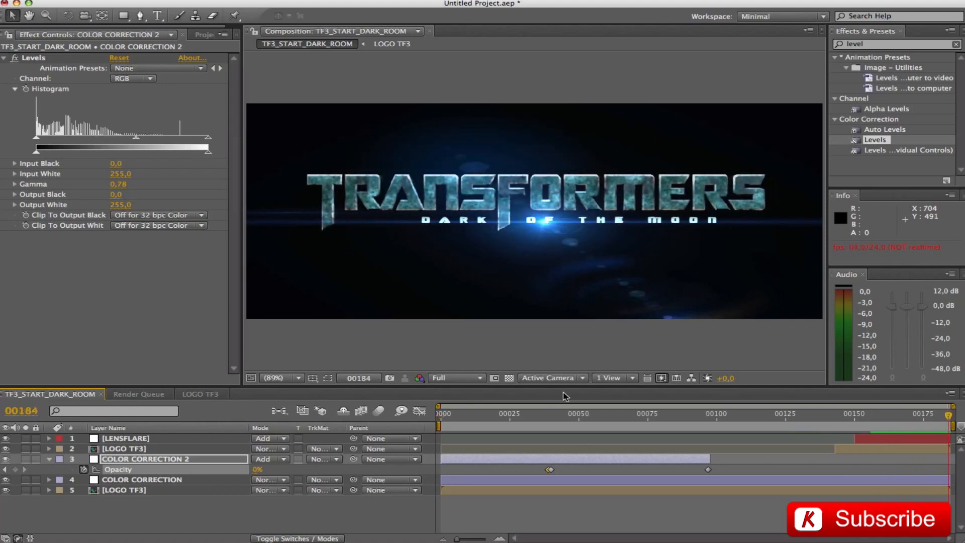
click(49, 459)
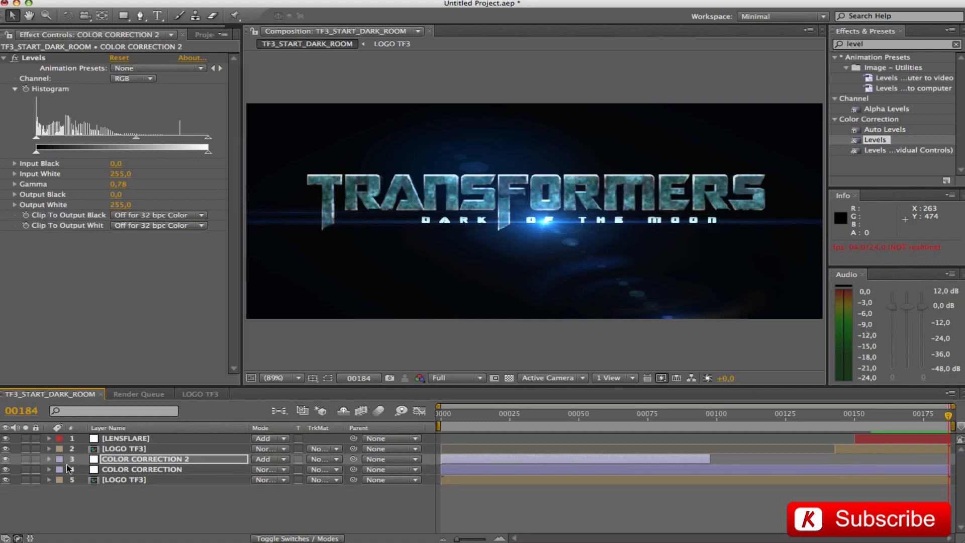
click(311, 350)
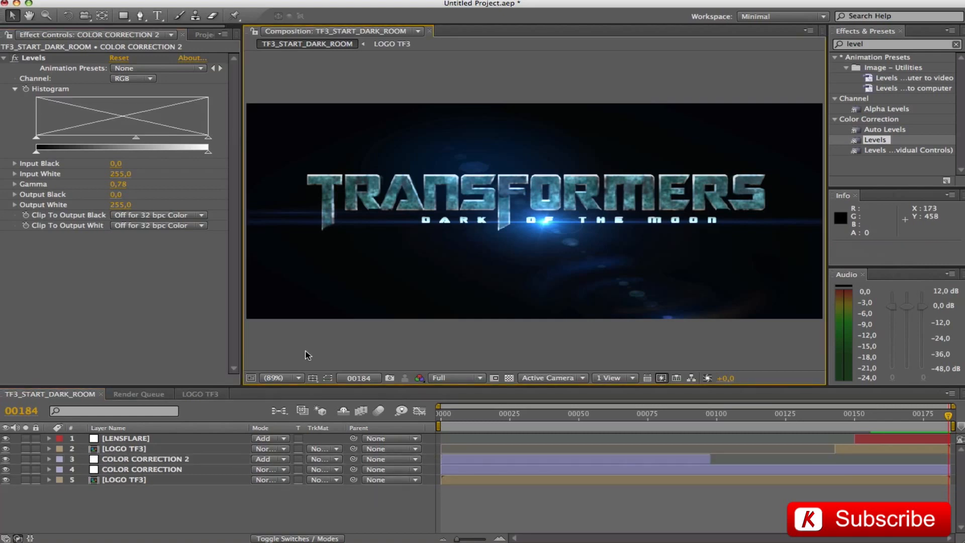
- Rename the TF3_START_DARK_ROOM composition as TF3_PREVIEW
click(204, 34)
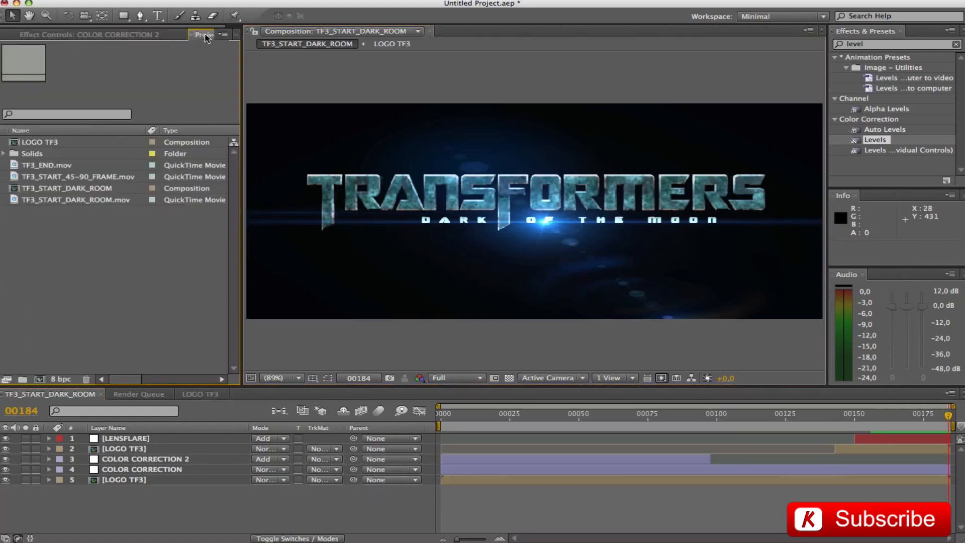
click(49, 190)
key(Return)
key(Right)
key(BackSpace)
key(BackSpace)
key(BackSpace)
key(BackSpace)
key(BackSpace)
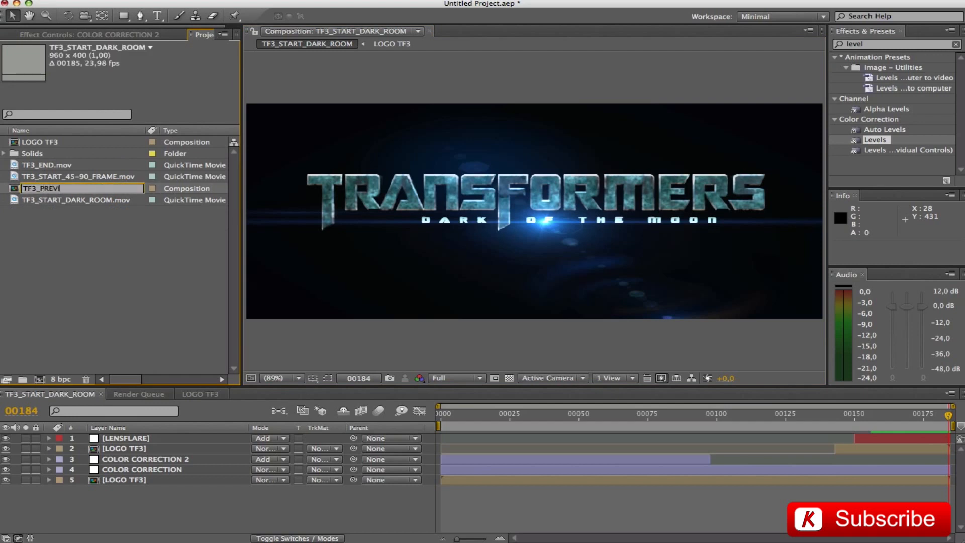
key(Return)
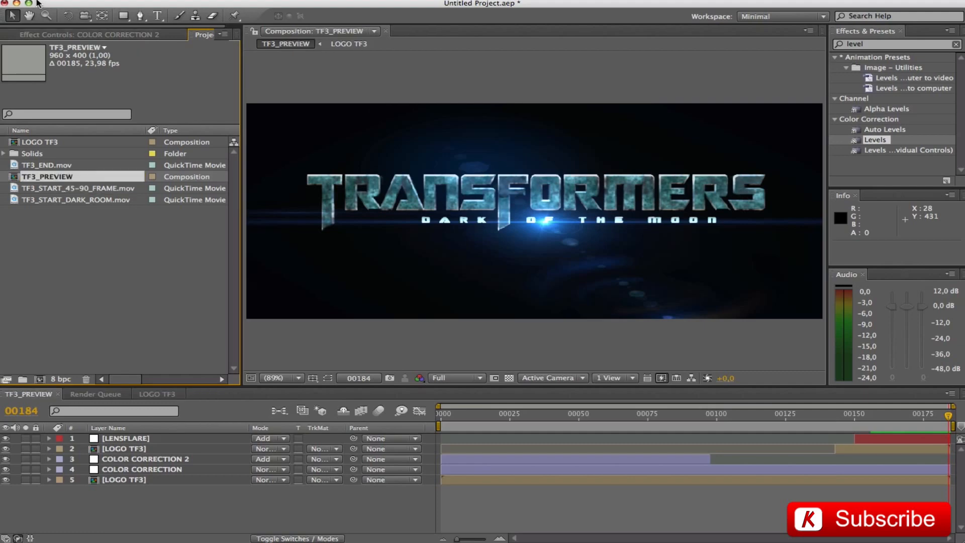
- Import TF3_AUDIO.wav from the desktop and add it as the lowest layer of TF3_PREVIEW
click(29, 3)
drag(915, 81, 214, 299)
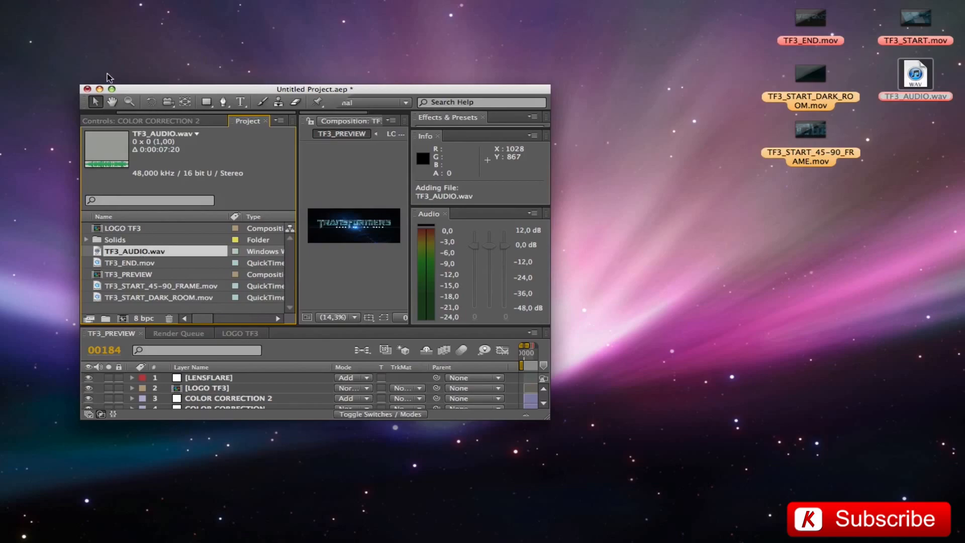
click(112, 90)
drag(51, 165, 105, 509)
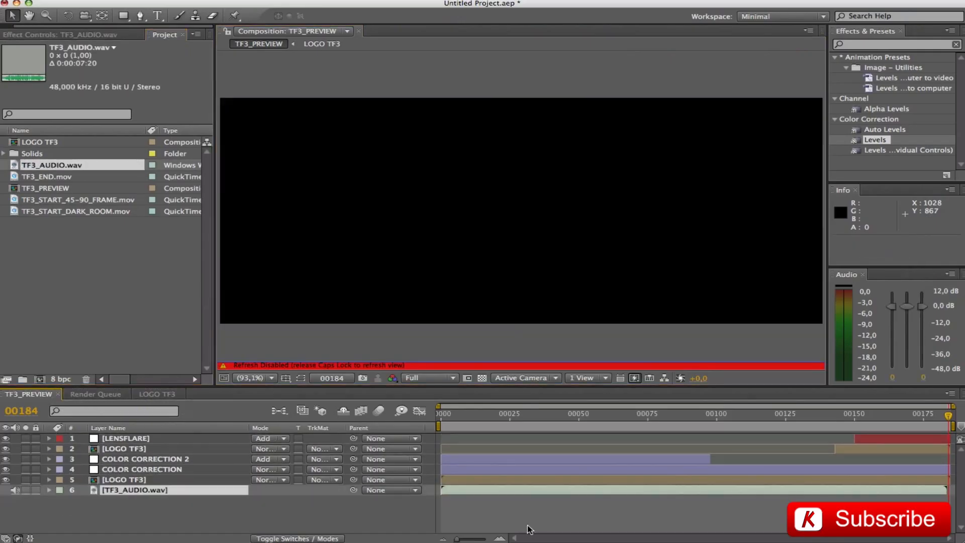
- Add the TF3_PREVIEW composition to the render queue, configure its output and render it as TF3_PREVIEW.mov
key(Caps_Lock)
key(super+m)
click(115, 472)
click(295, 418)
click(631, 478)
click(348, 472)
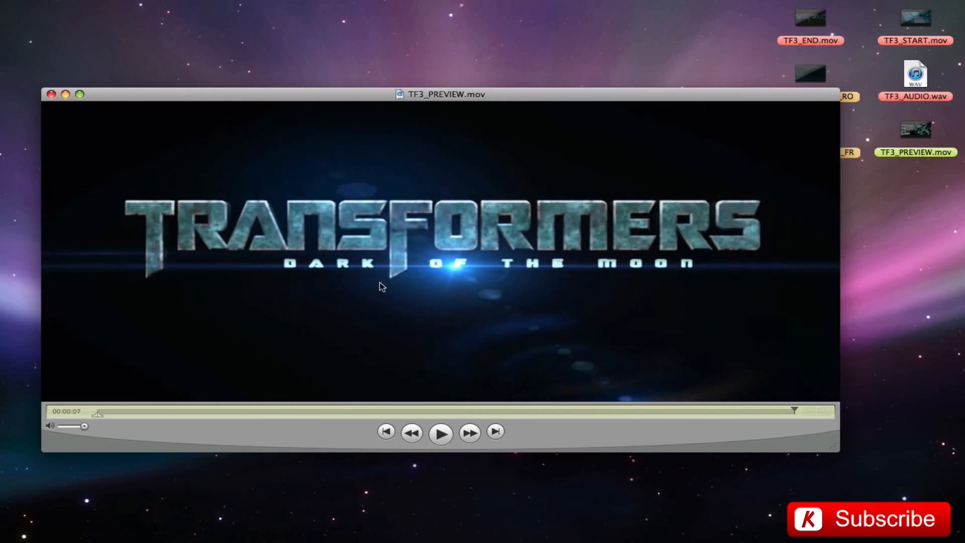
- Review the rendered TF3_PREVIEW.mov in the movie player from the opening to the final title frame, and minimize it
click(172, 411)
drag(172, 411, 138, 411)
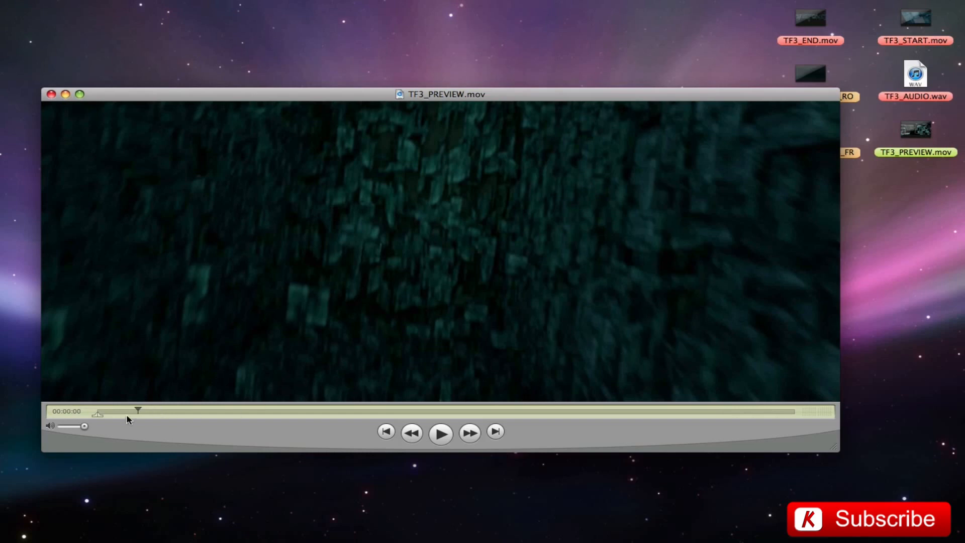
drag(138, 411, 246, 411)
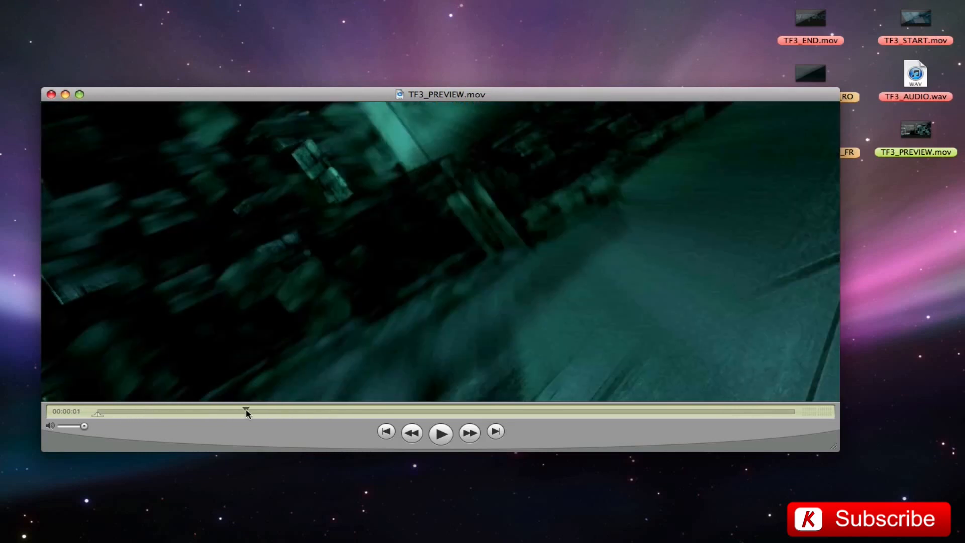
click(494, 432)
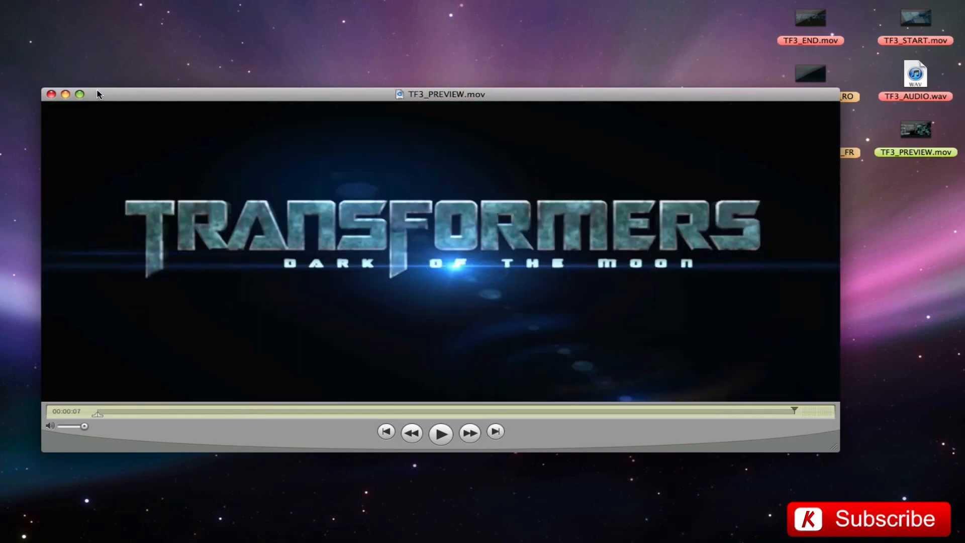
click(65, 94)
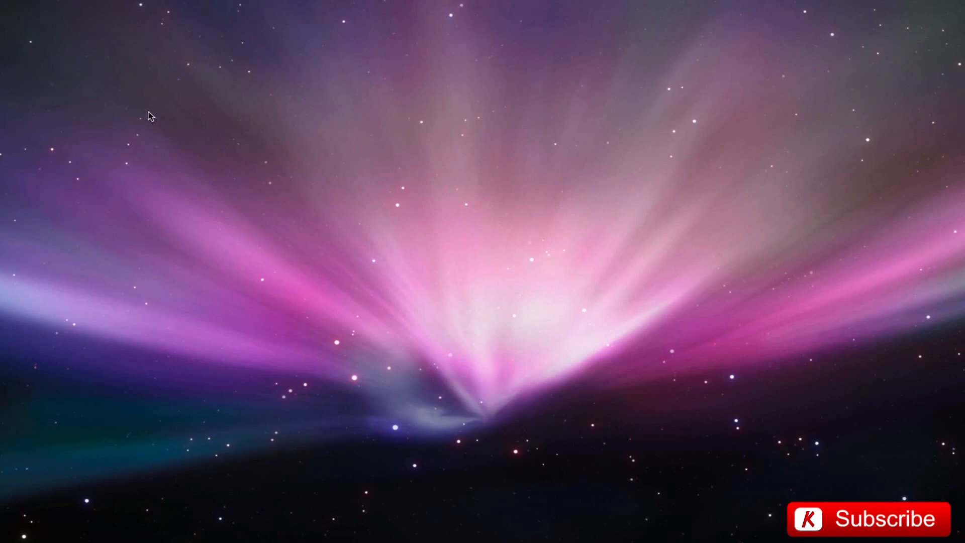
- Play HARRY POTTER 7 PREVIEW.mov in the movie player
drag(149, 112, 381, 191)
drag(725, 185, 807, 326)
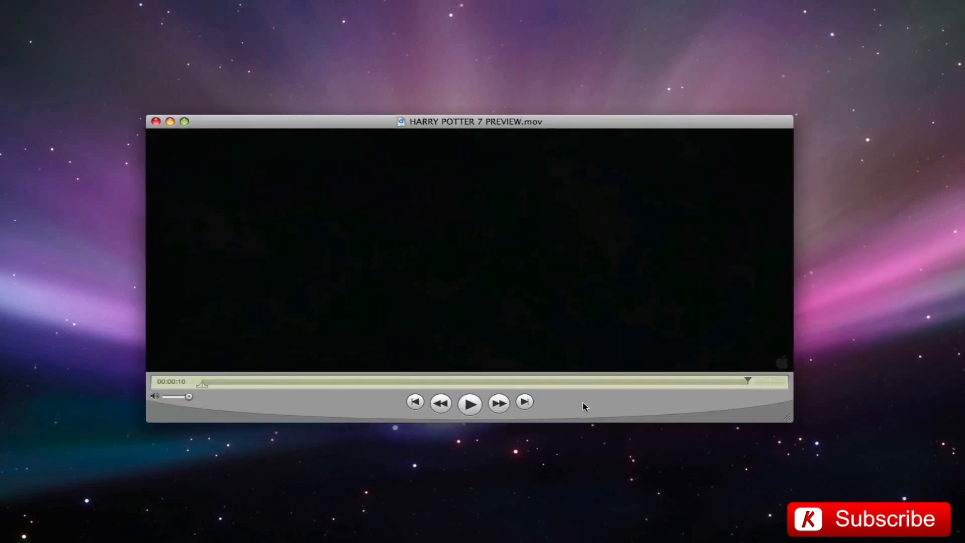
key(space)
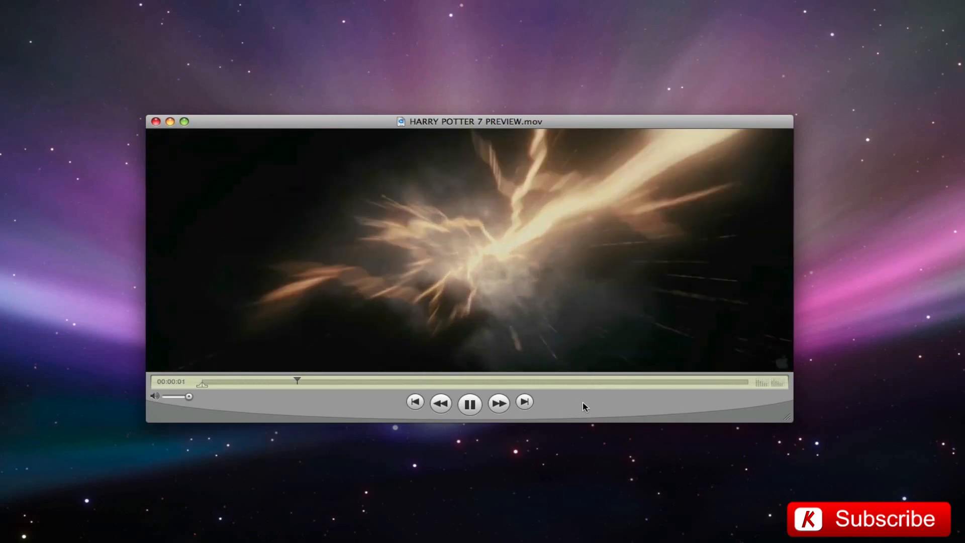